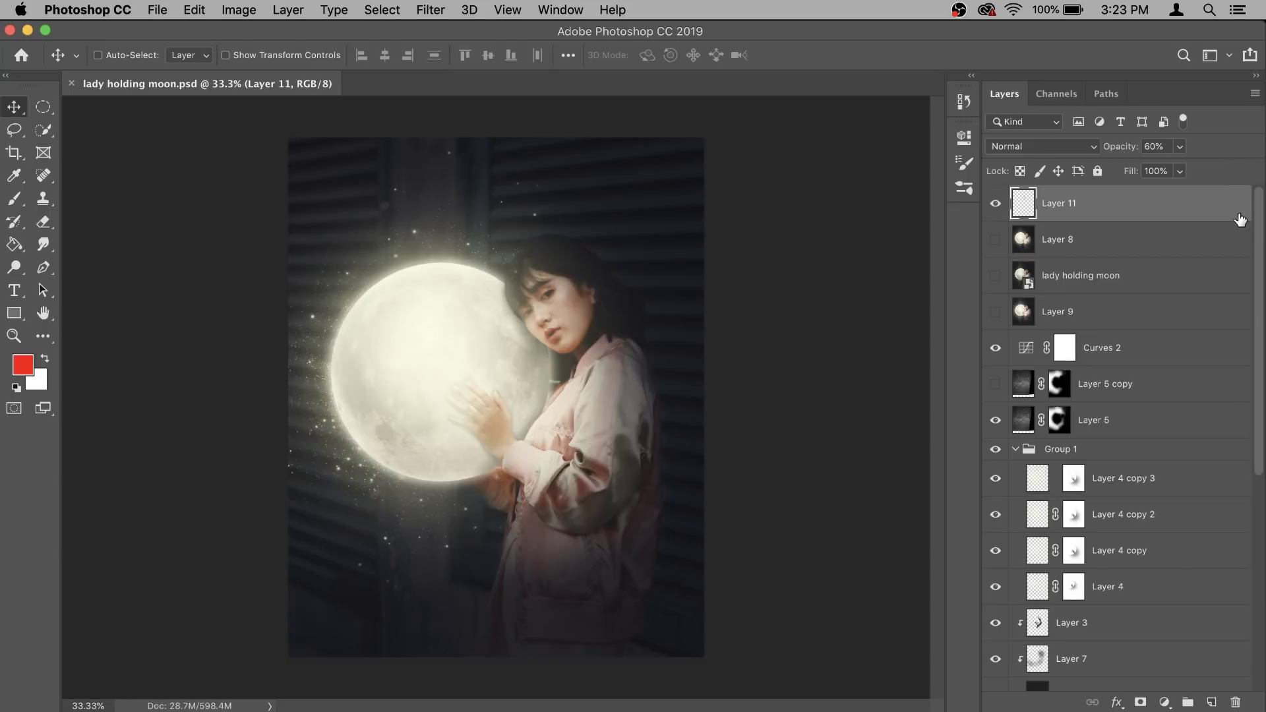
Open the photo adult-balloon-beautiful-woman-2177012.jpg
left_click(157, 12)
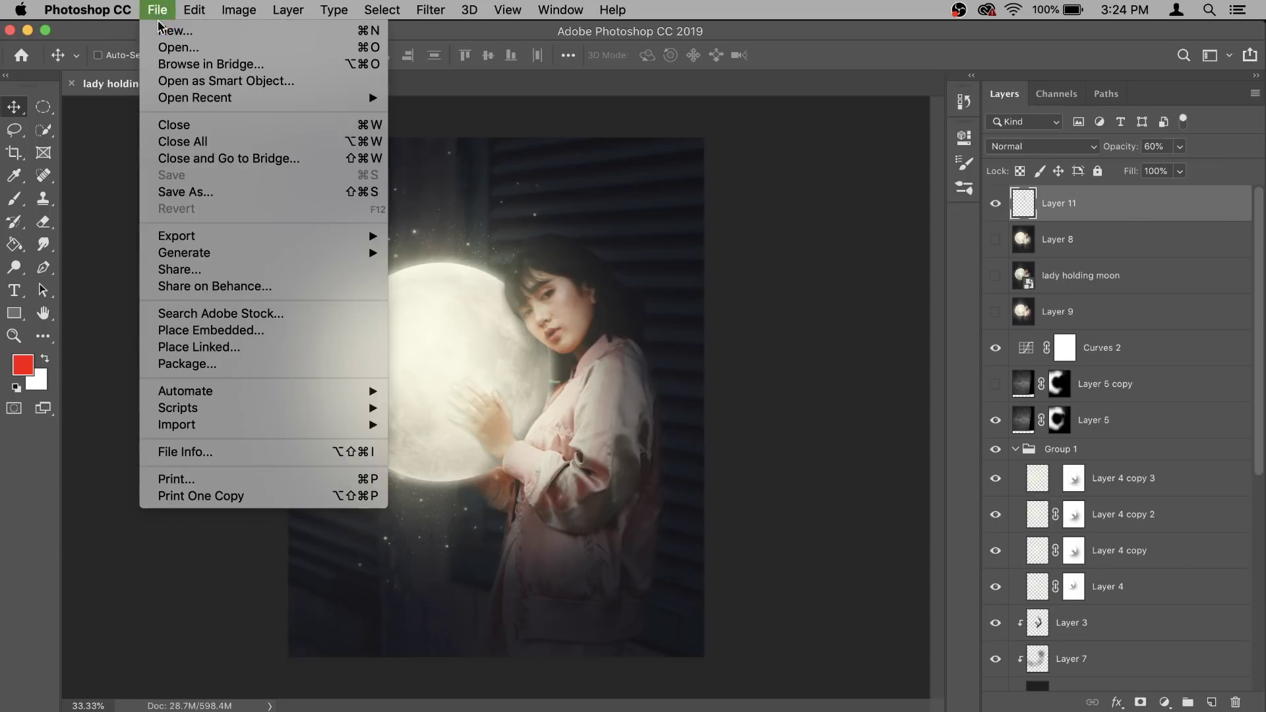
left_click(168, 48)
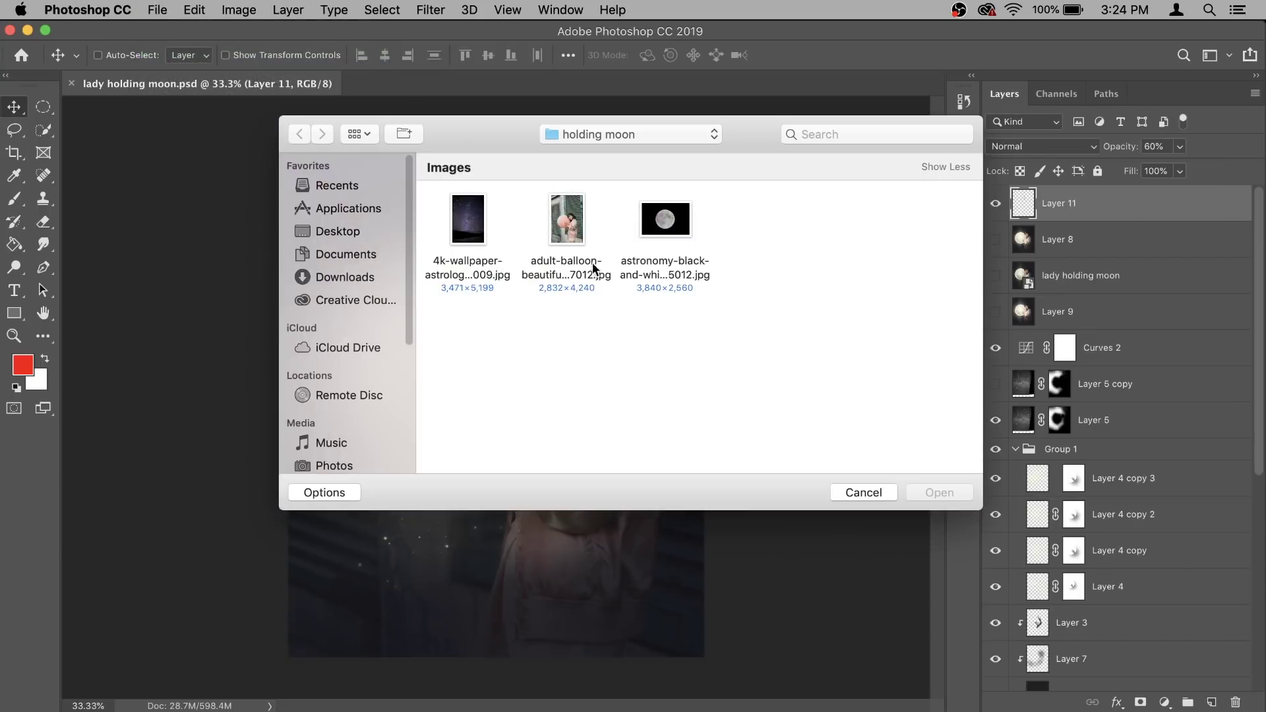
left_click(593, 262)
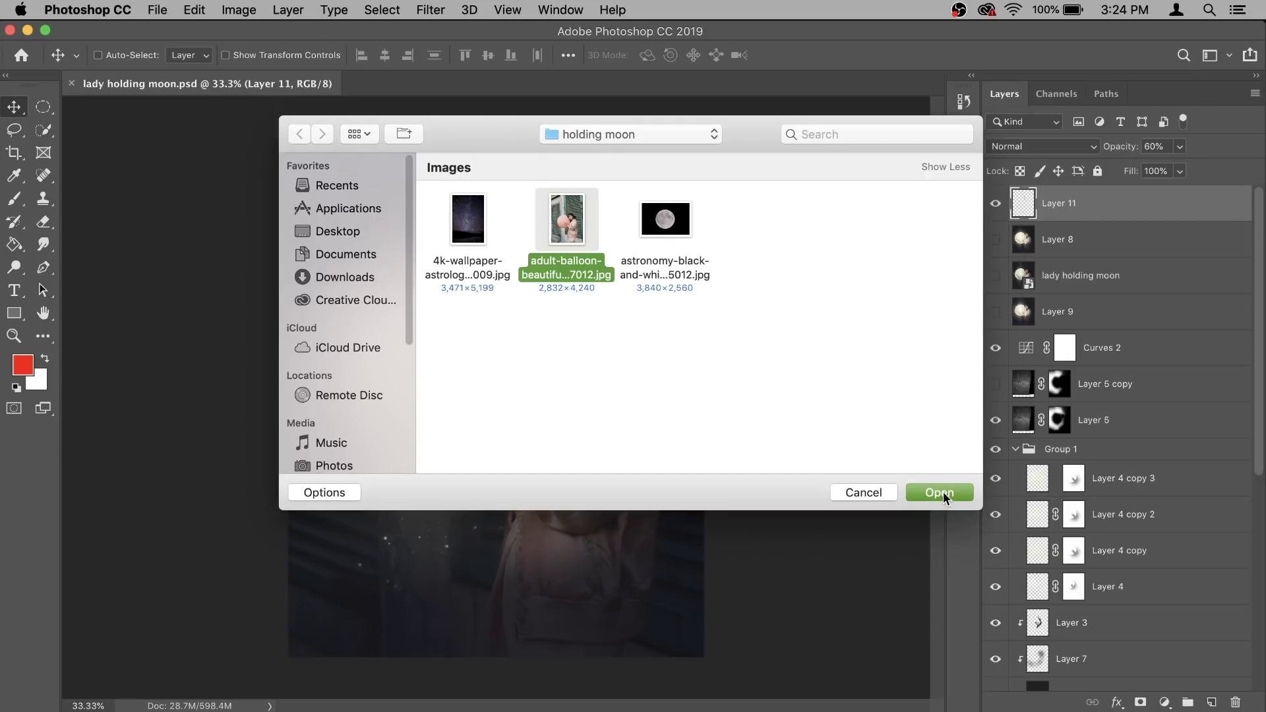
left_click(943, 490)
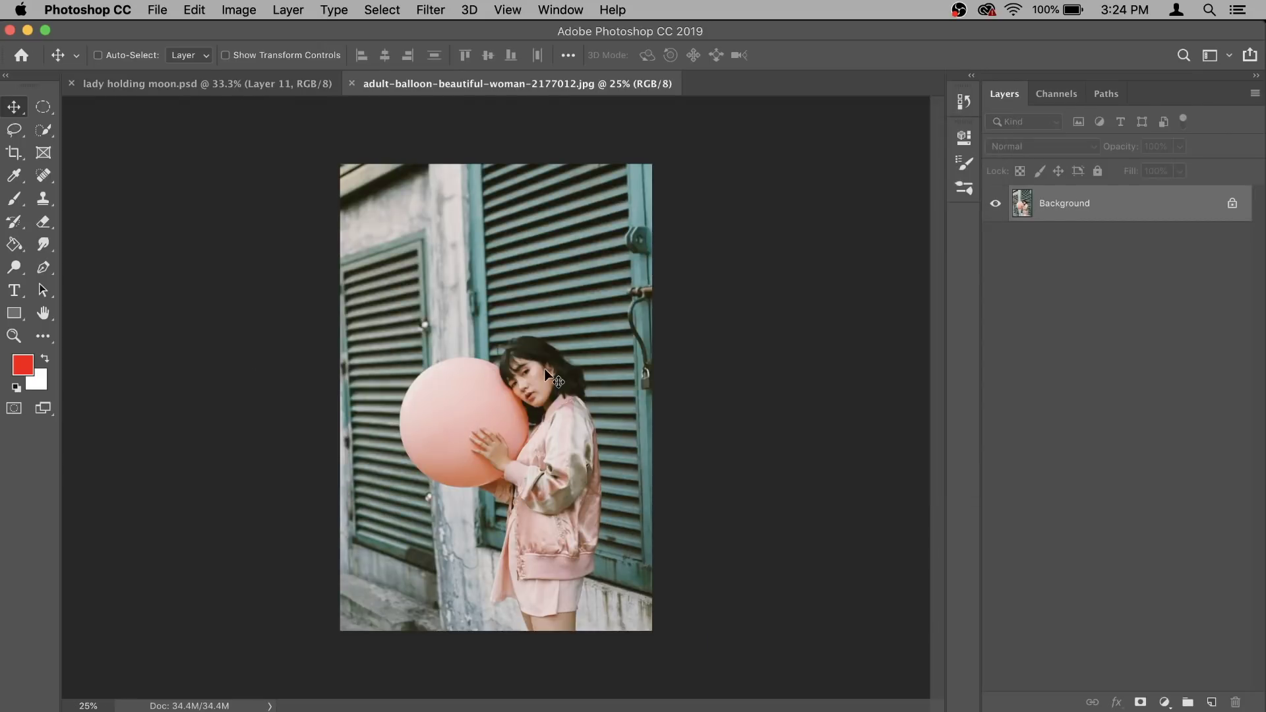
Crop the image to the 4:5 (8:10) ratio preset and commit the crop
left_click(14, 152)
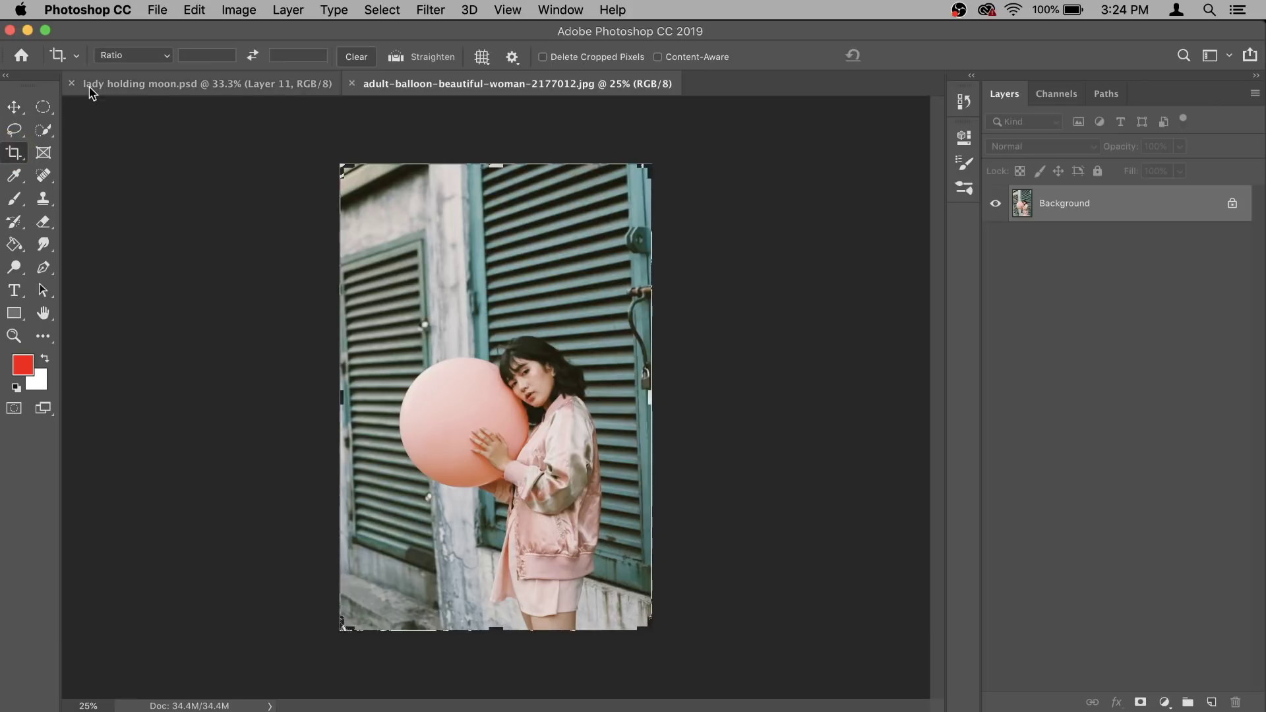
left_click(117, 58)
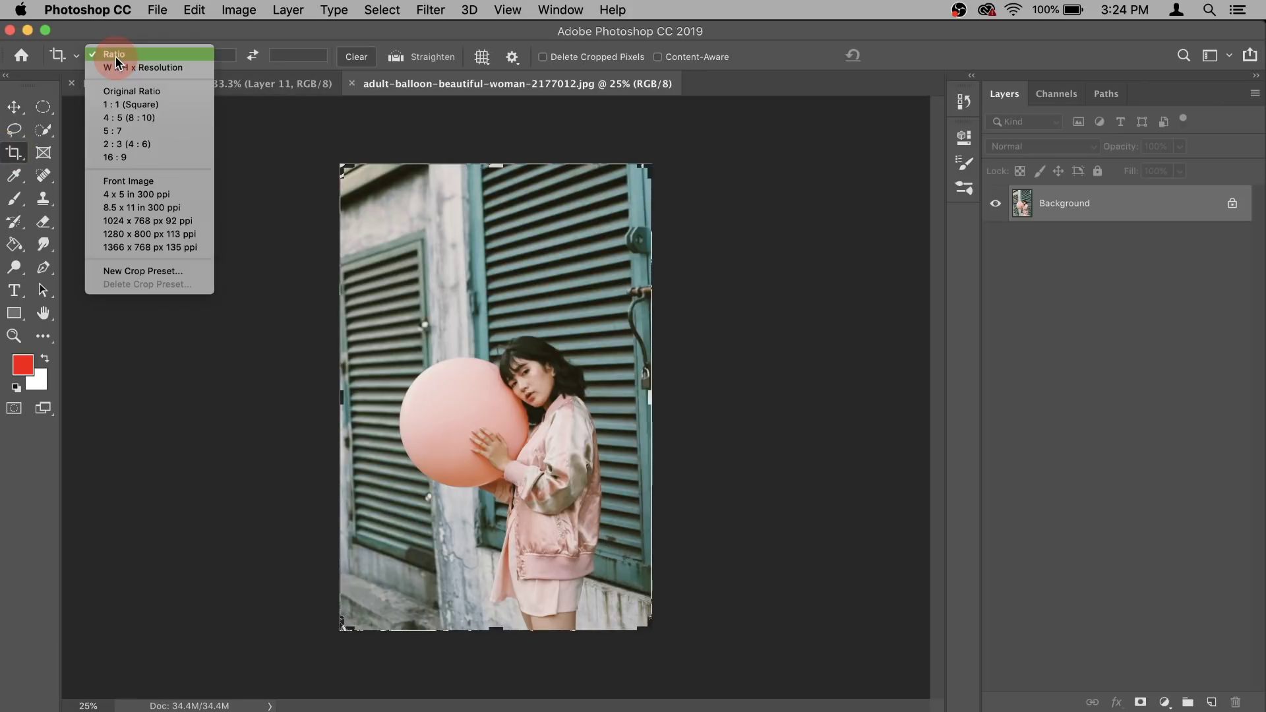
left_click(141, 118)
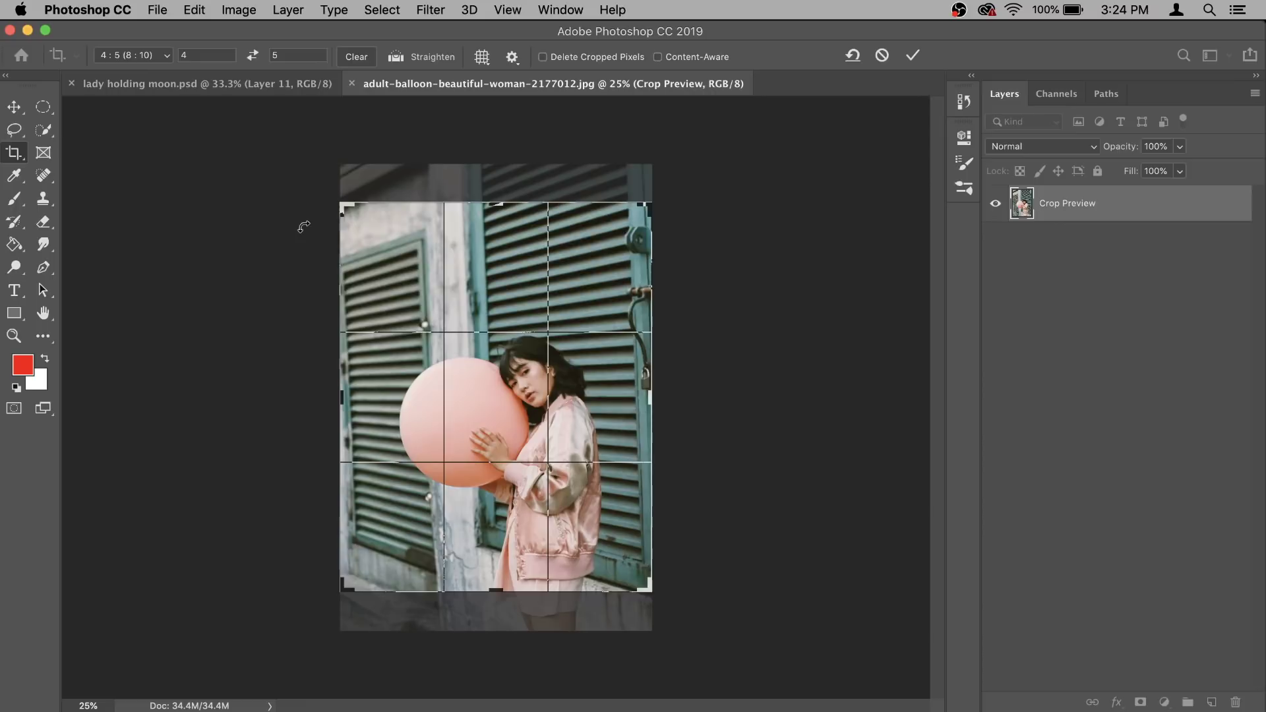
left_click(912, 55)
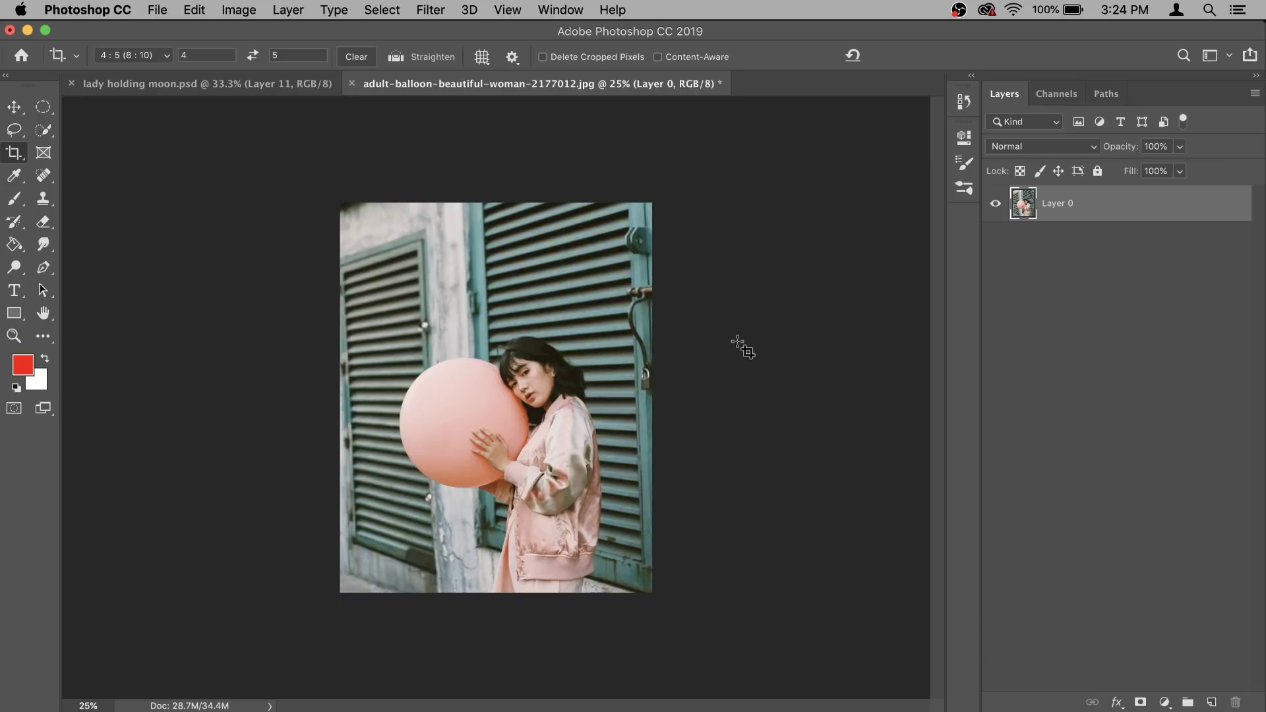
Scale Layer 0 proportionally to about 124%, rotate it 1.68°, reposition it, and commit
key("super+t")
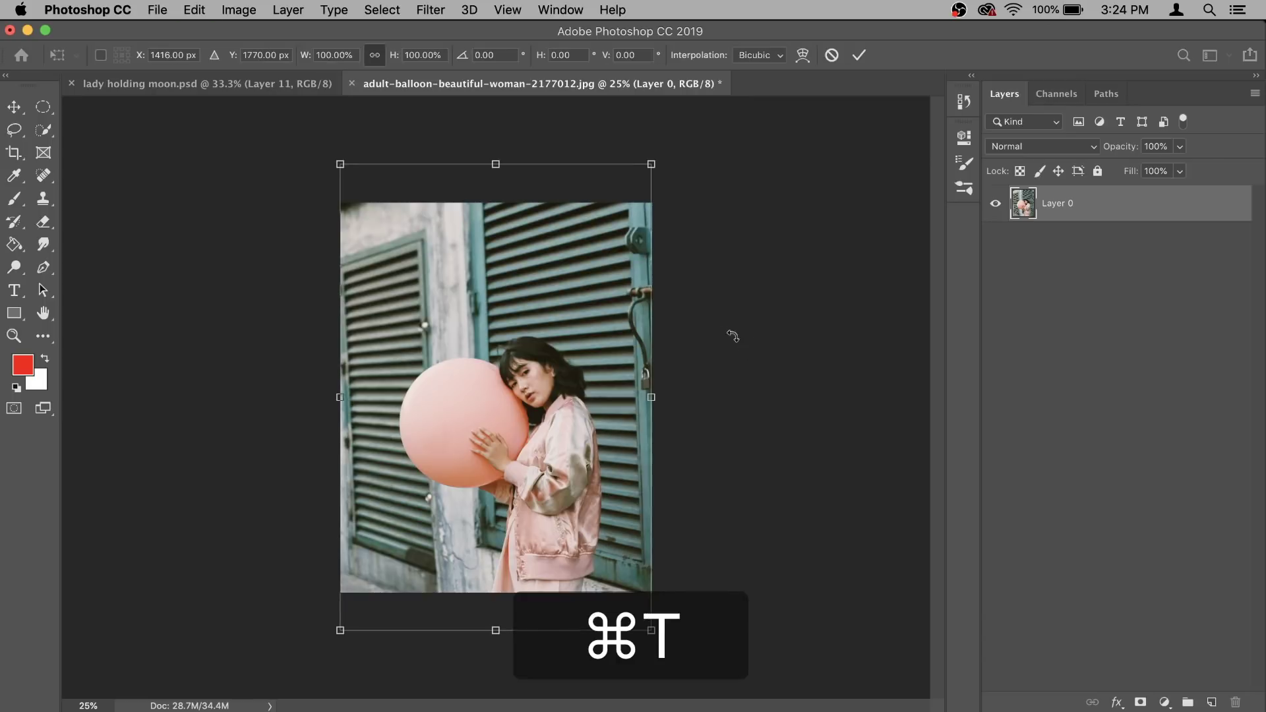
key("shift")
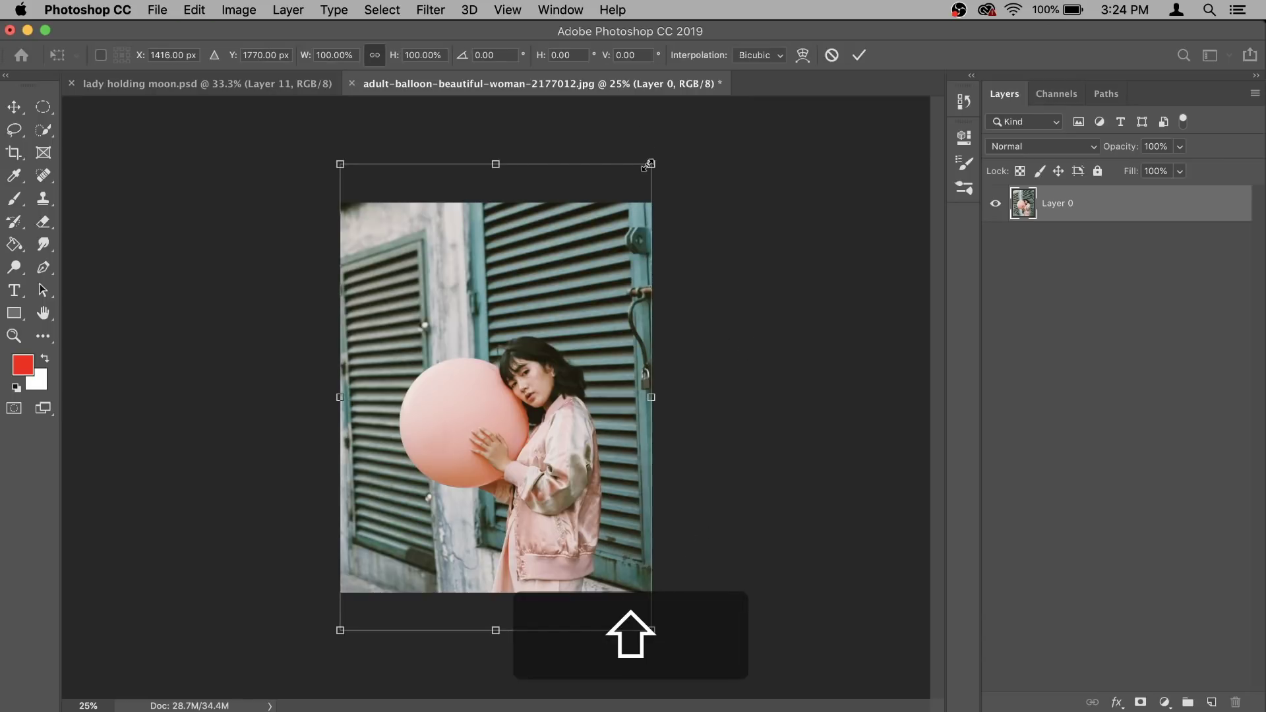
left_click_drag(650, 163, 769, 116)
left_click_drag(619, 355, 588, 385)
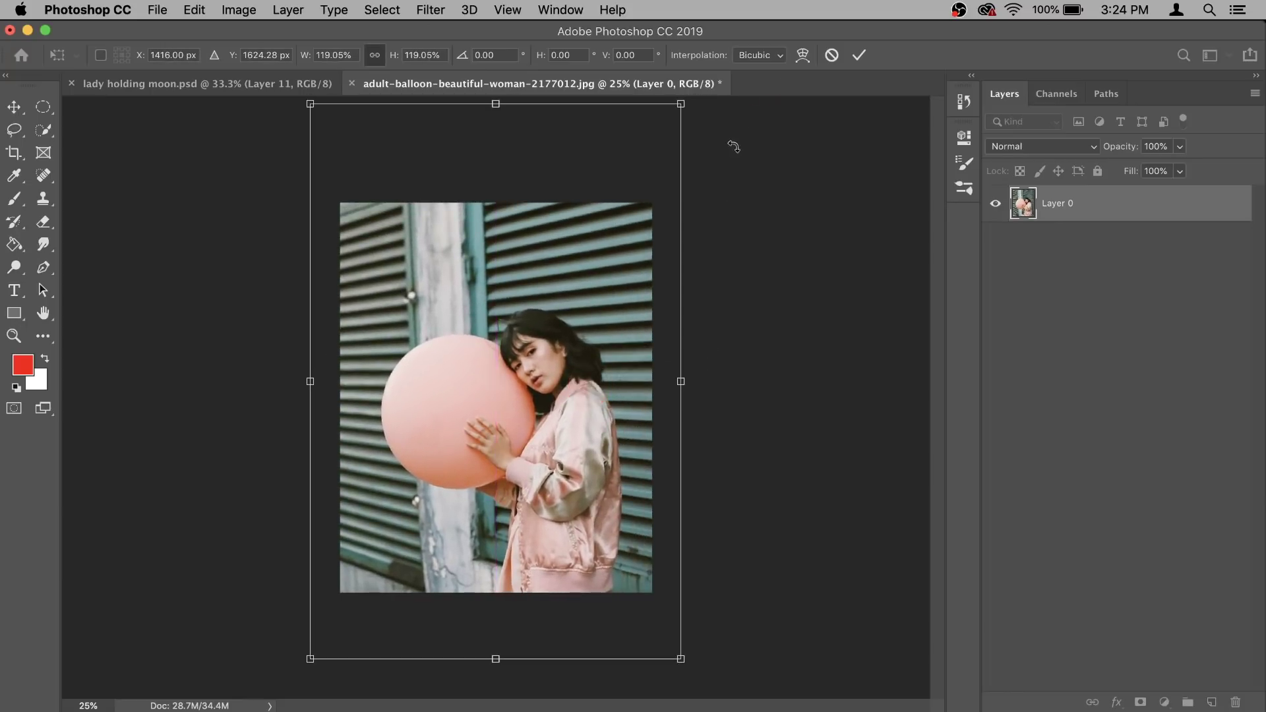
left_click_drag(721, 104, 729, 108)
left_click_drag(673, 664, 683, 683)
left_click_drag(587, 540, 584, 500)
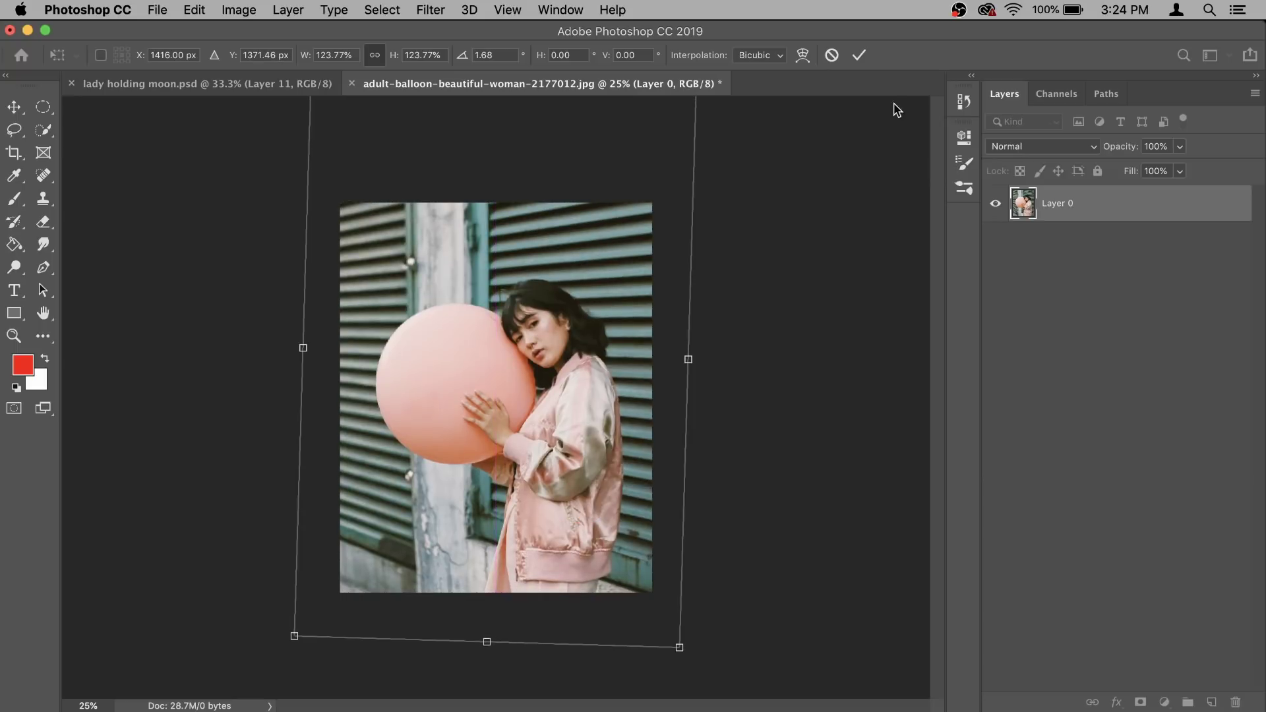
left_click(858, 58)
key("c")
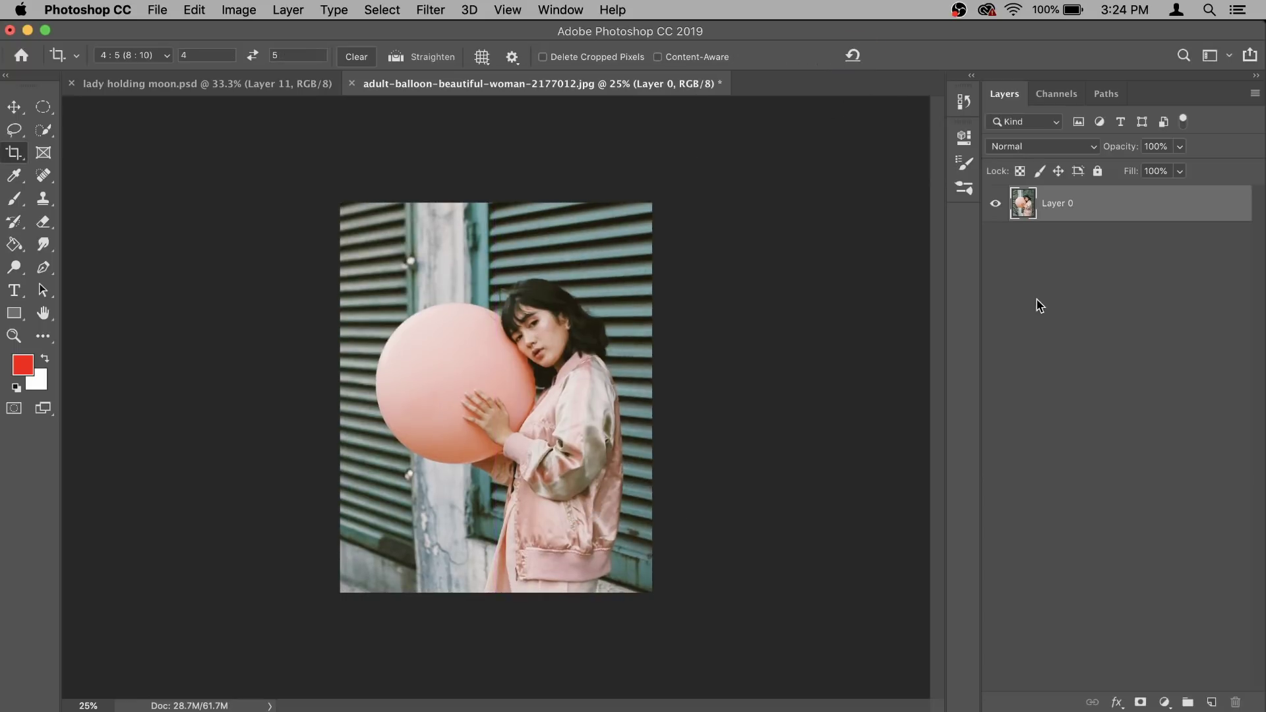
Place Embedded the astronomy-black-and-white-dark-975012 moon photo as a new layer
left_click(159, 10)
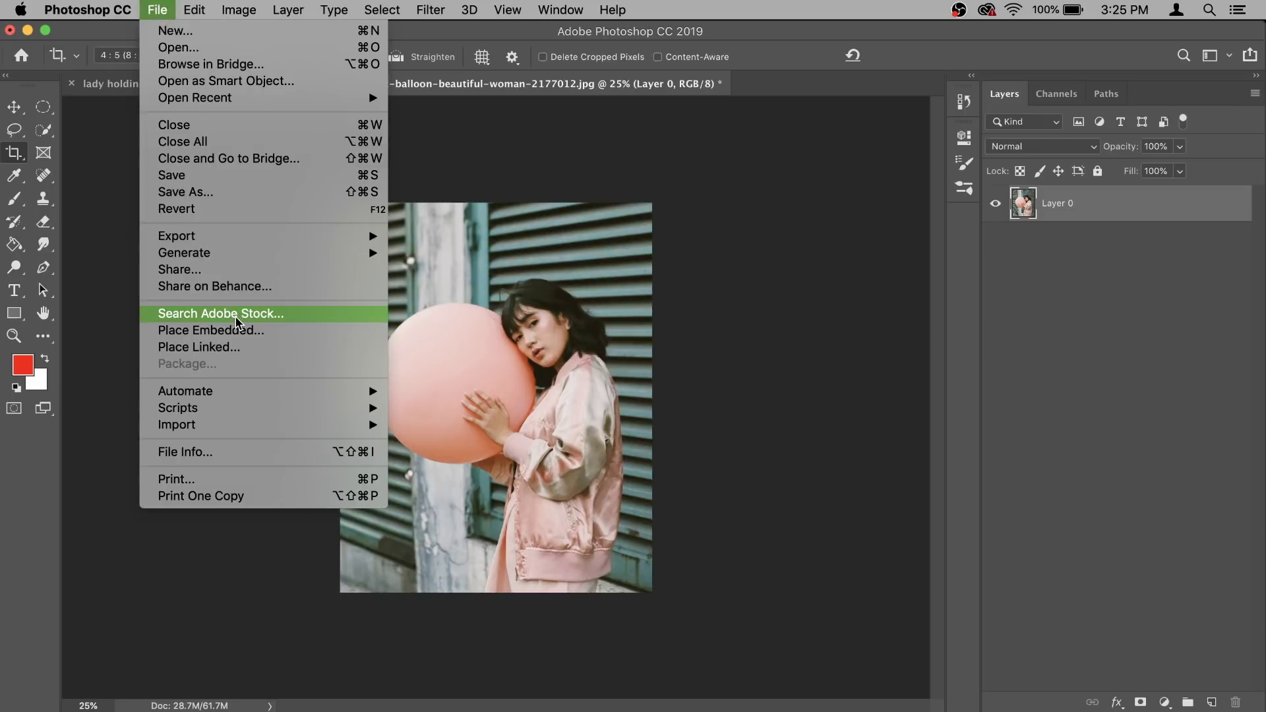
left_click(238, 337)
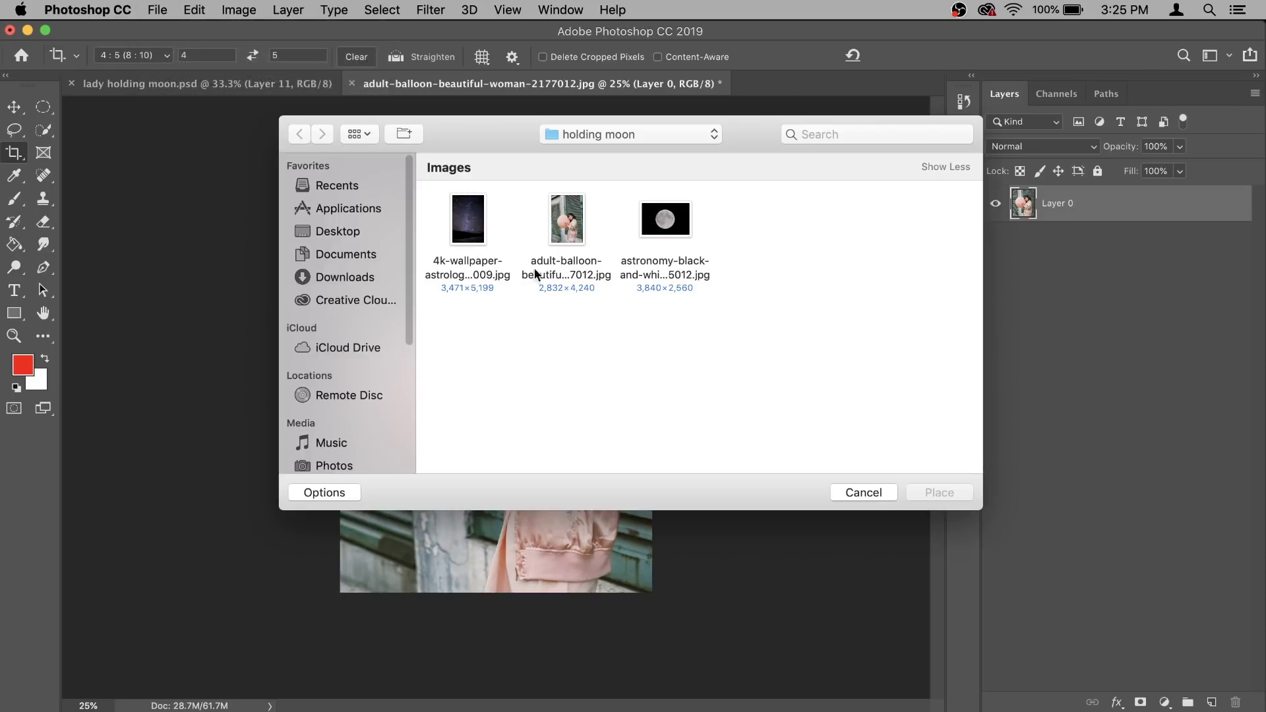
left_click(644, 225)
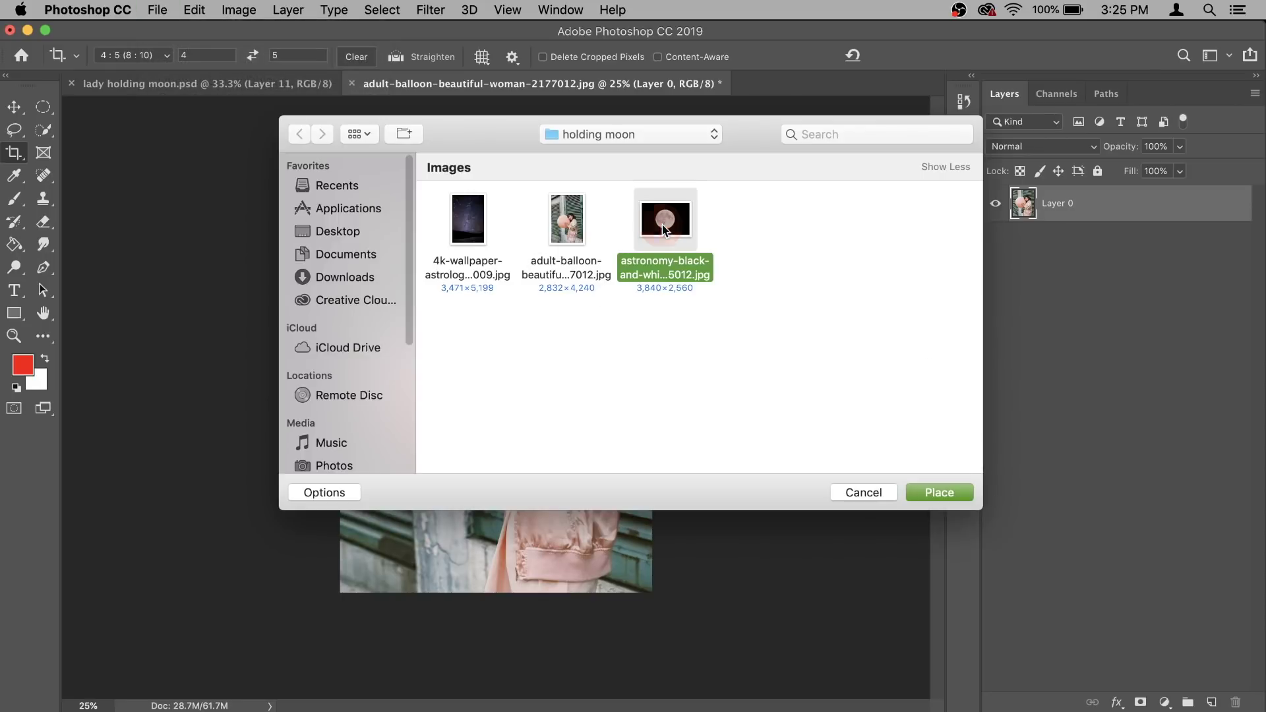
left_click(951, 492)
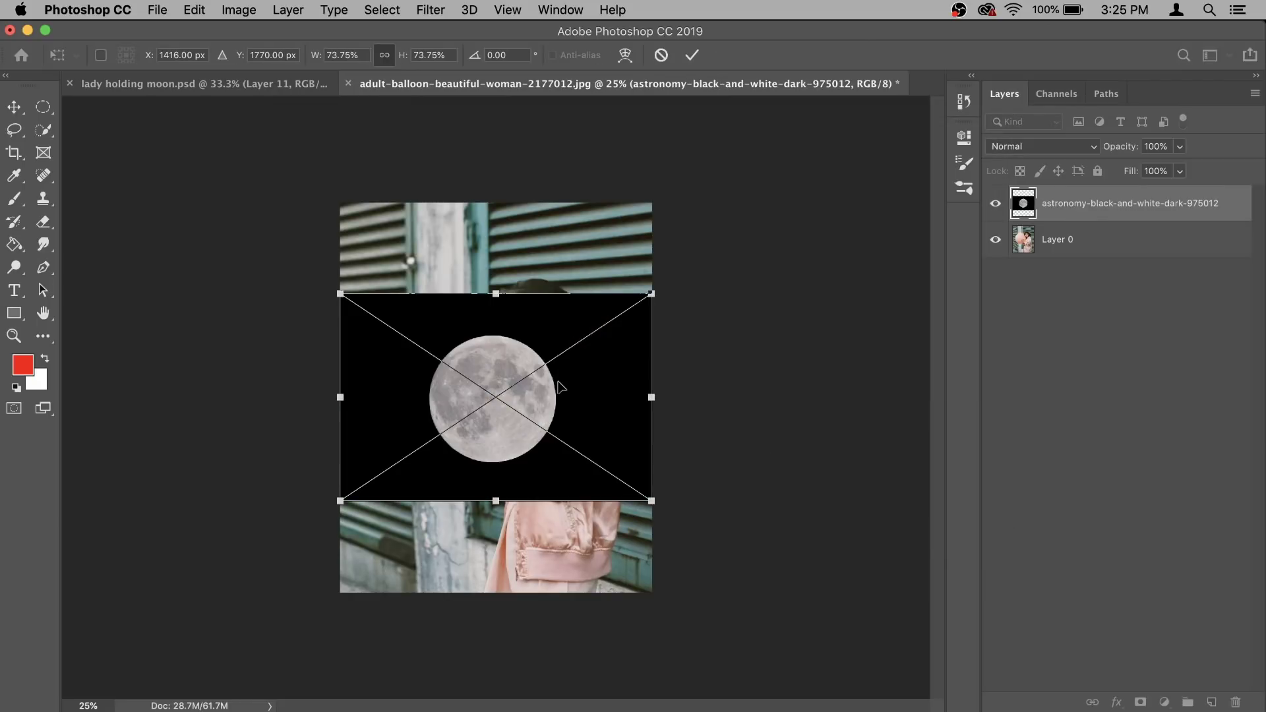
left_click(692, 55)
key("c")
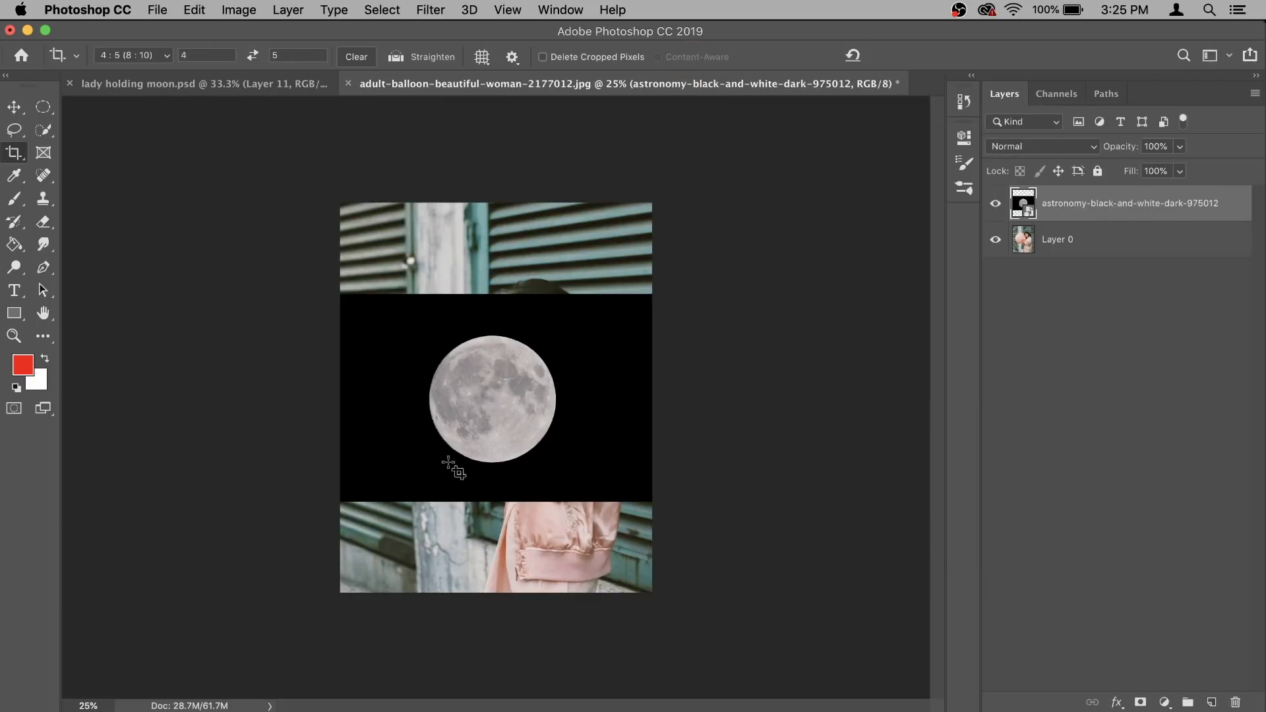
scroll(515, 418, "up", 5)
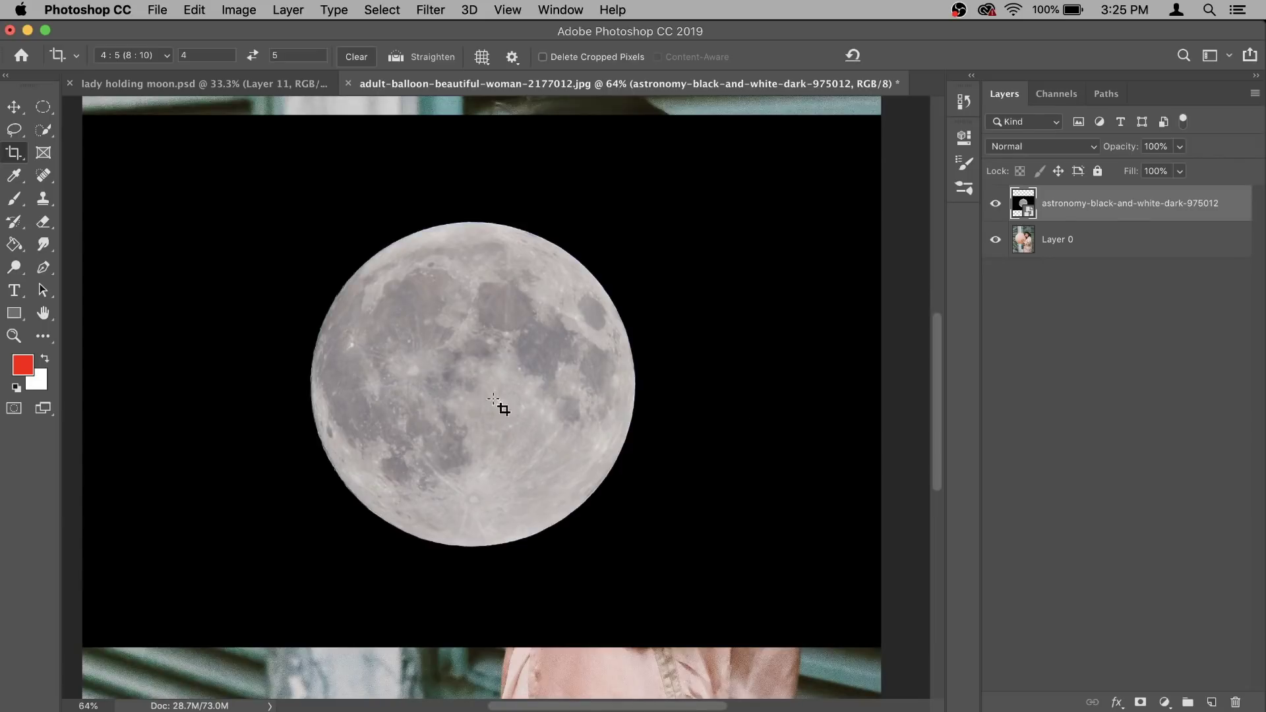
Draw an elliptical marquee selection over the moon
left_click(43, 107)
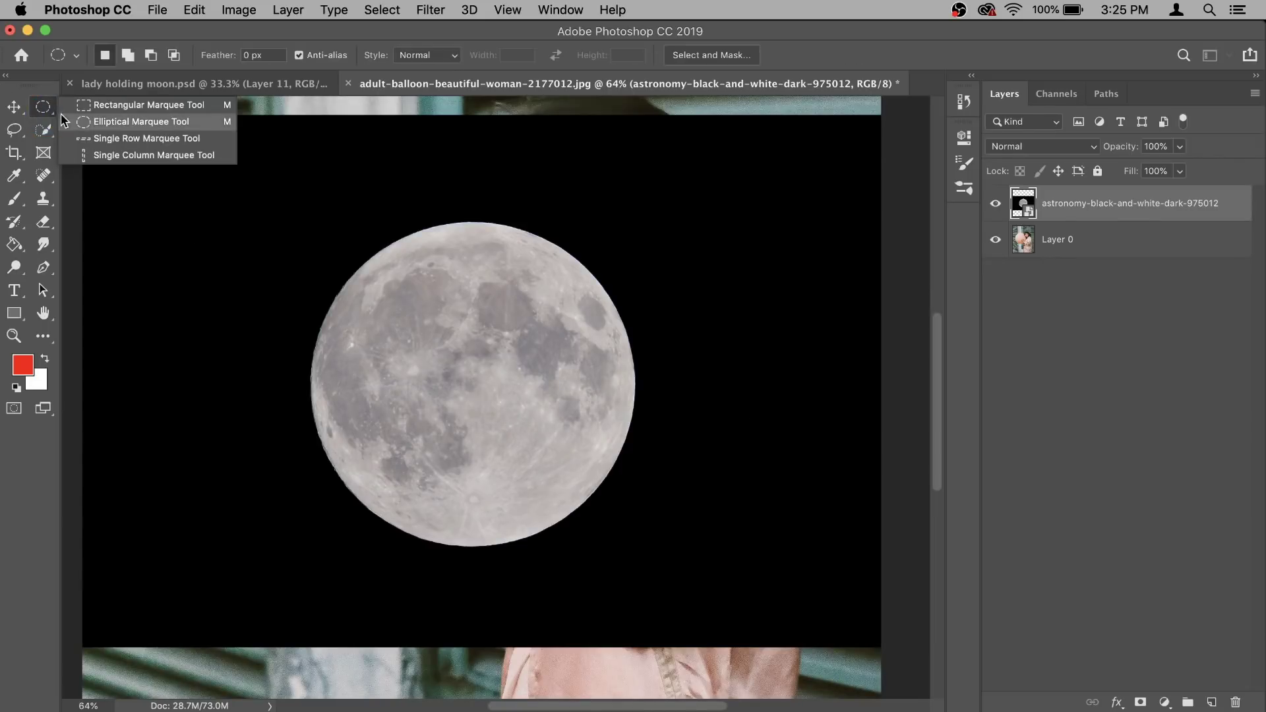
left_click(99, 129)
left_click_drag(422, 296, 684, 529)
Transform the selection to fit the moon's outline, then add a layer mask from it
right_click(546, 361)
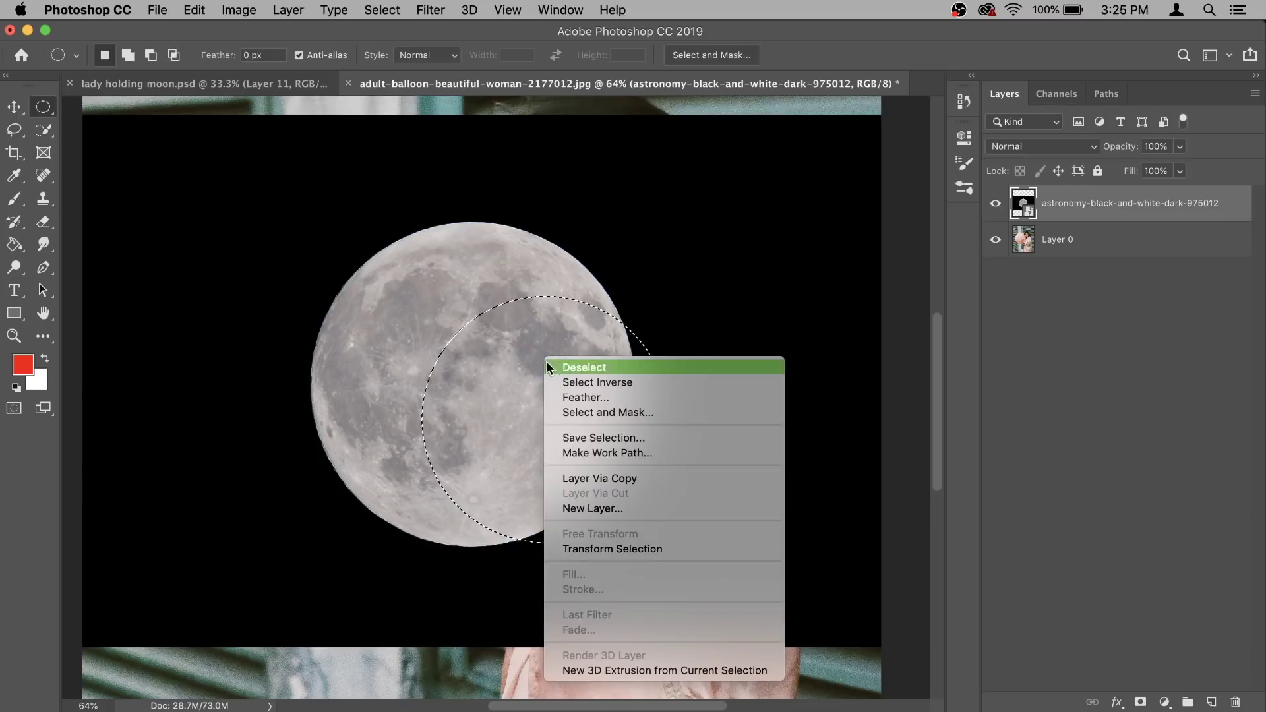
left_click(634, 550)
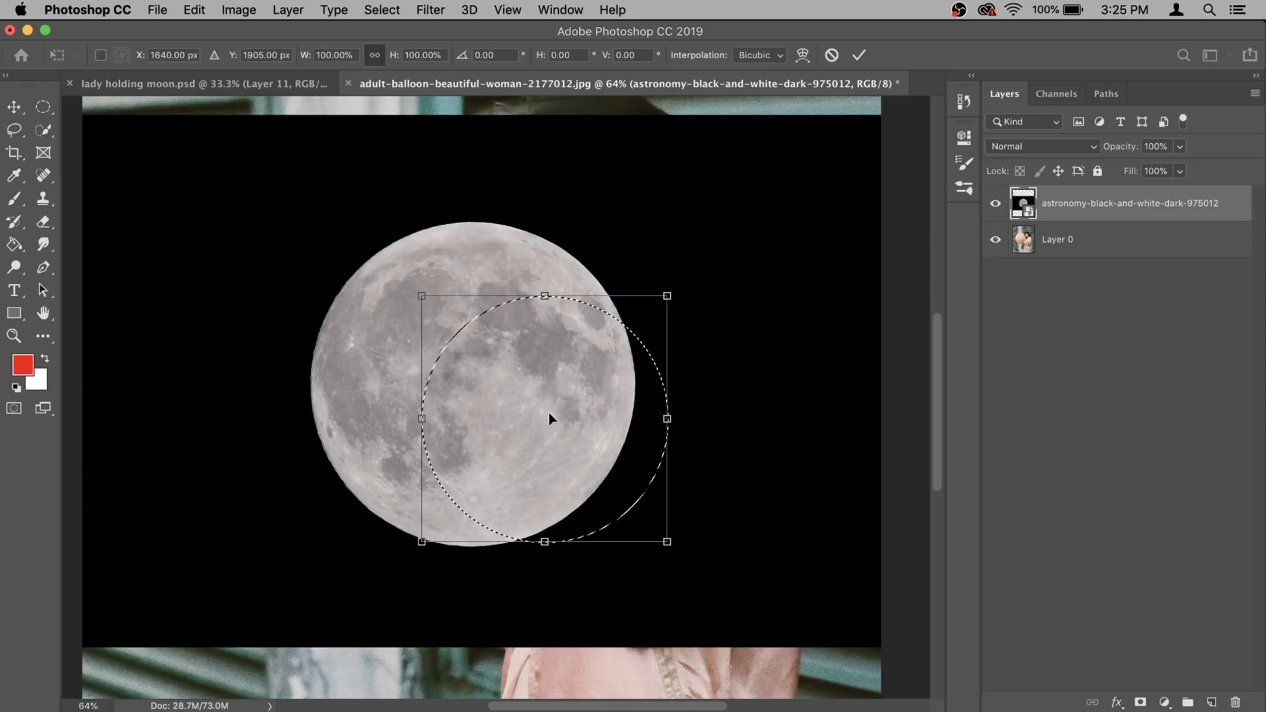
left_click_drag(532, 430, 465, 399)
left_click_drag(589, 504, 609, 526)
left_click_drag(335, 260, 305, 234)
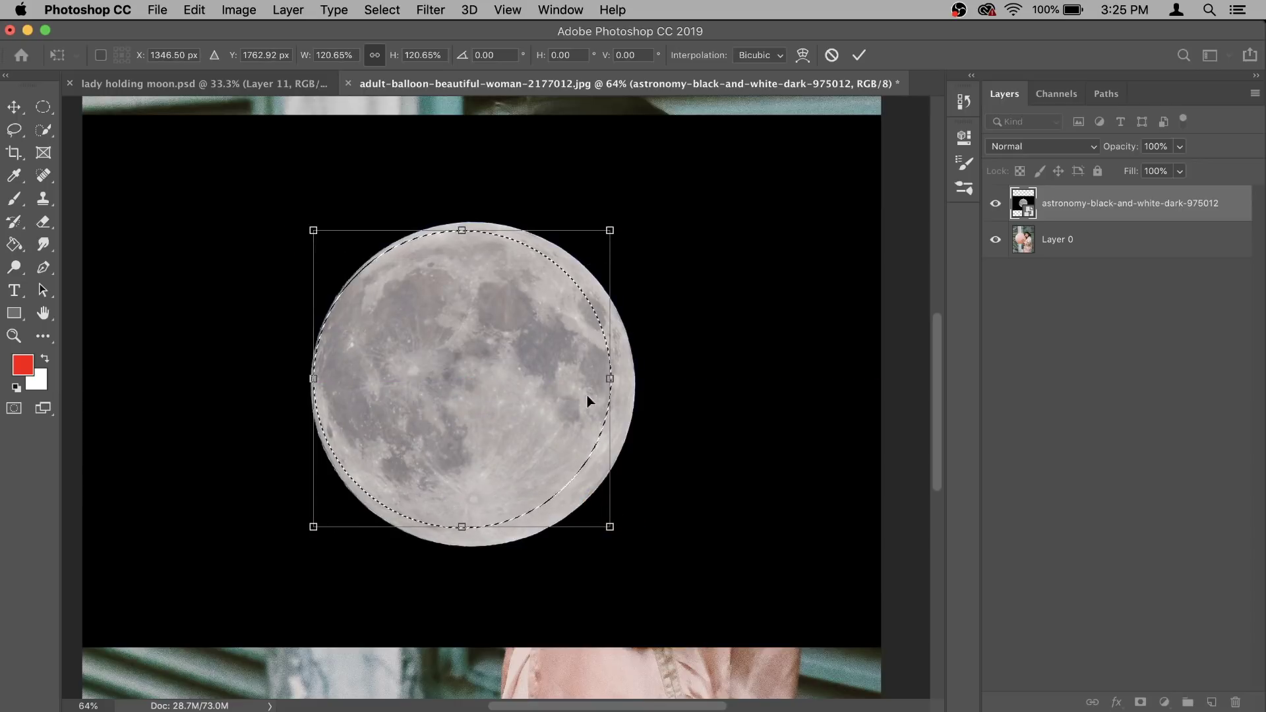
left_click_drag(610, 526, 631, 542)
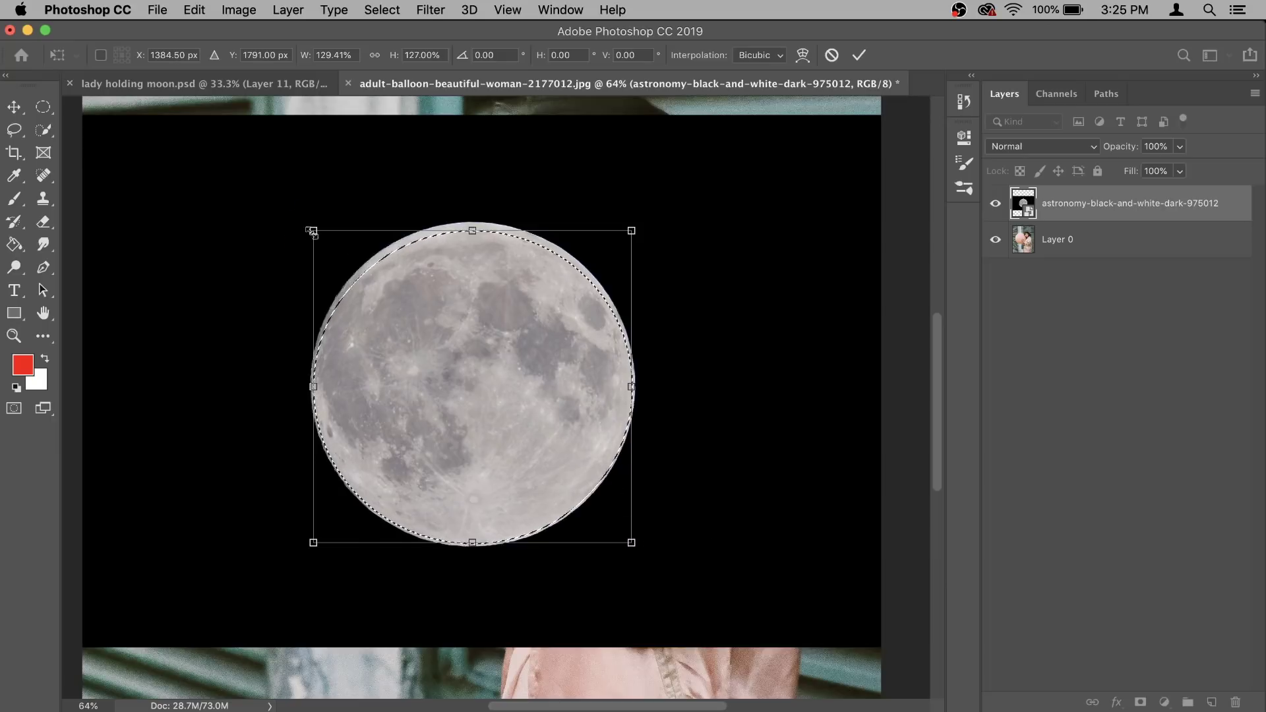
mouse_move(313, 230)
left_mouse_down()
mouse_move(304, 222)
mouse_move(315, 225)
left_mouse_up()
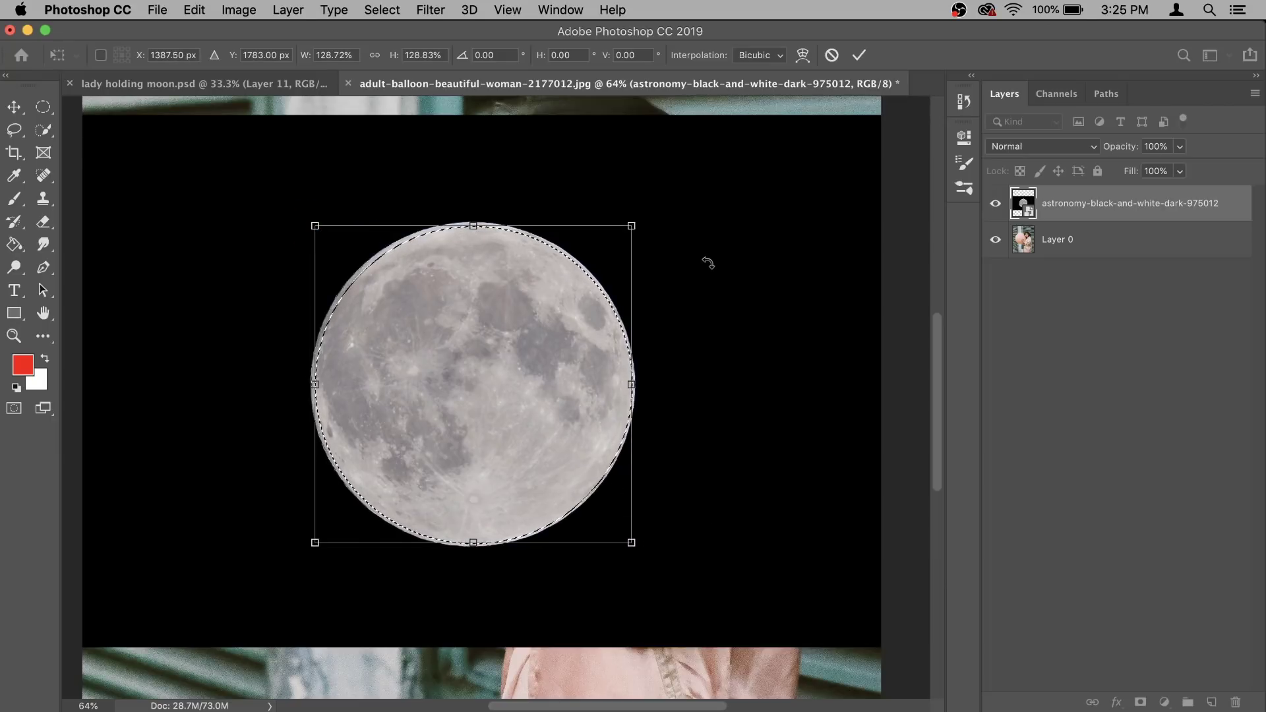
left_click(858, 55)
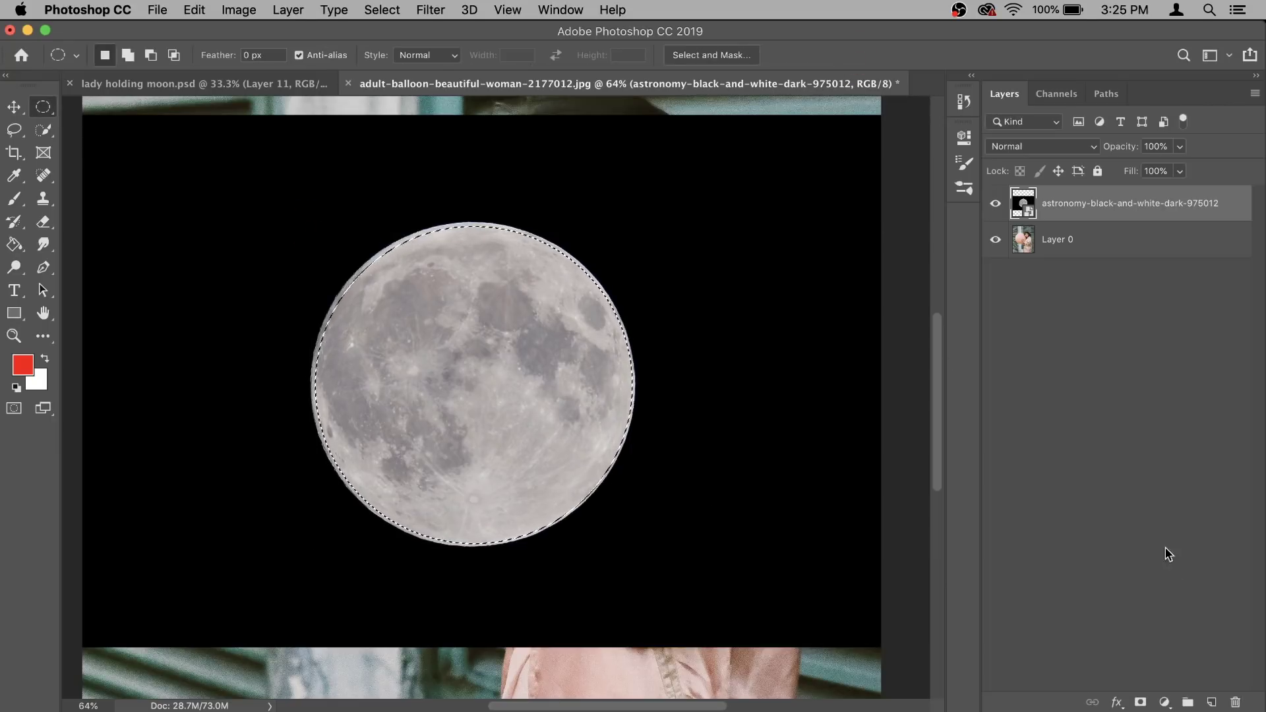
left_click(1141, 703)
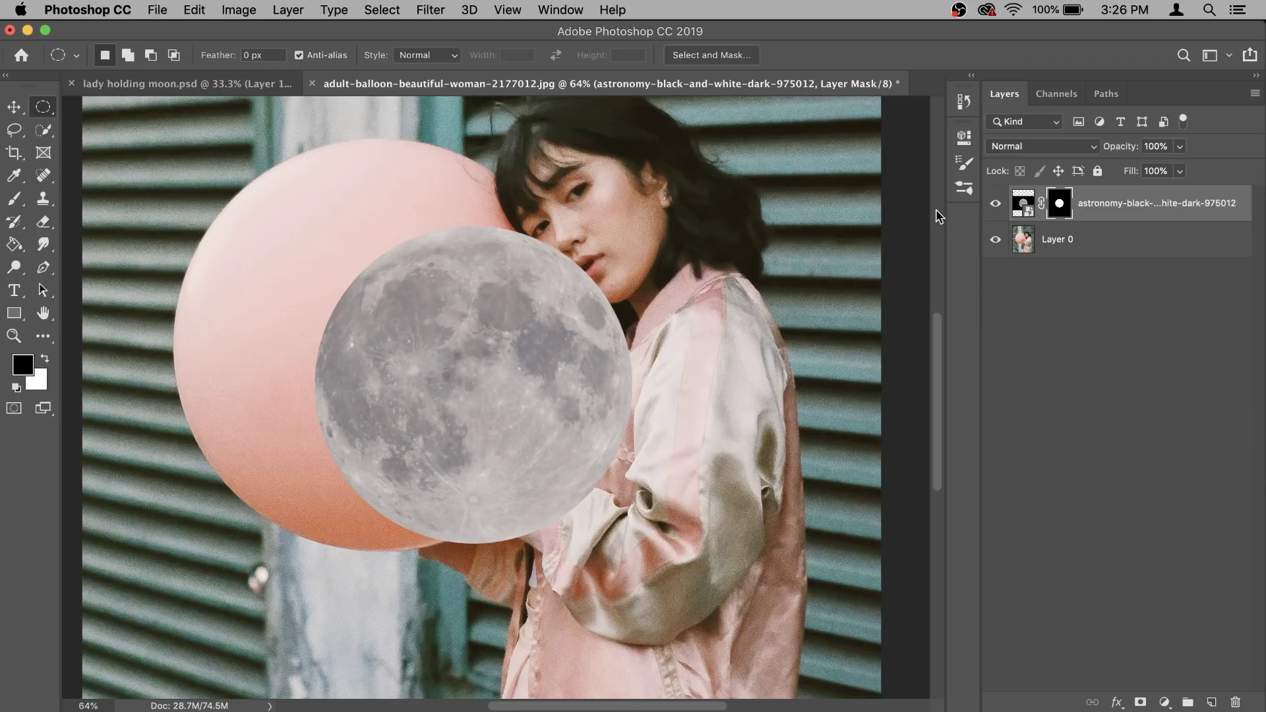
Lower the moon layer to 66% opacity and move it over the pink balloon
left_click_drag(1129, 152, 1086, 148)
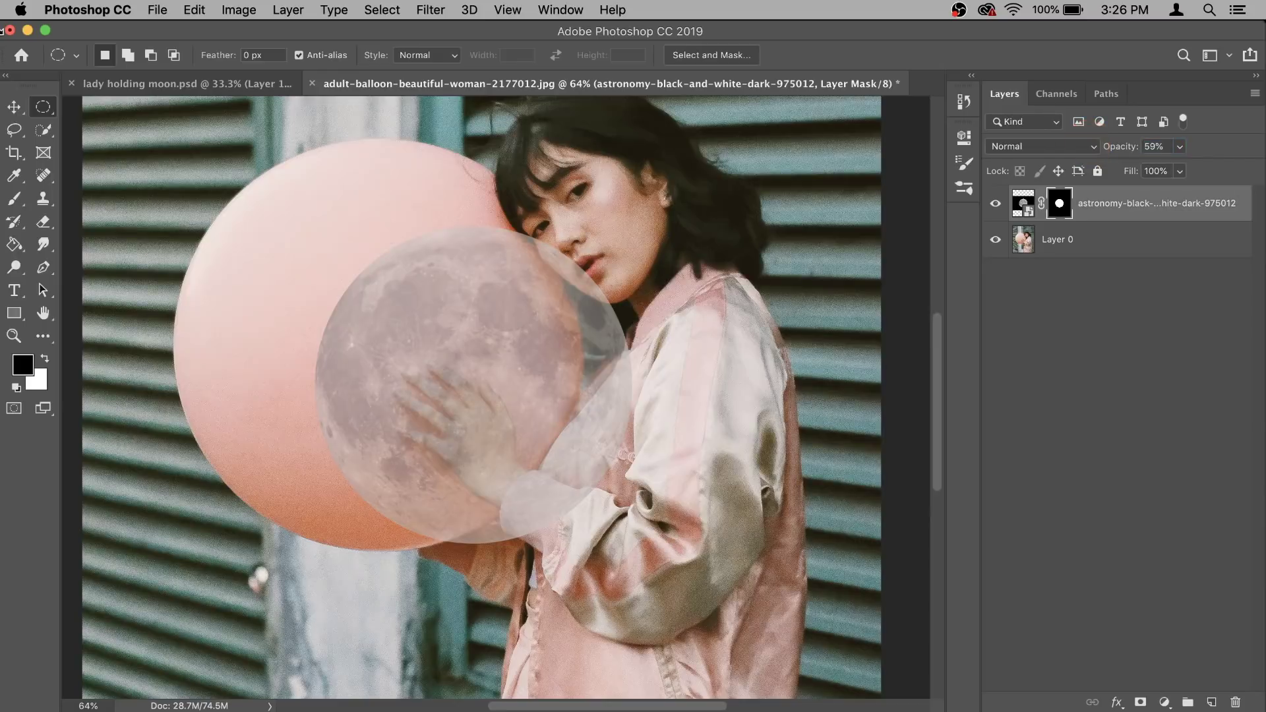
left_click(17, 108)
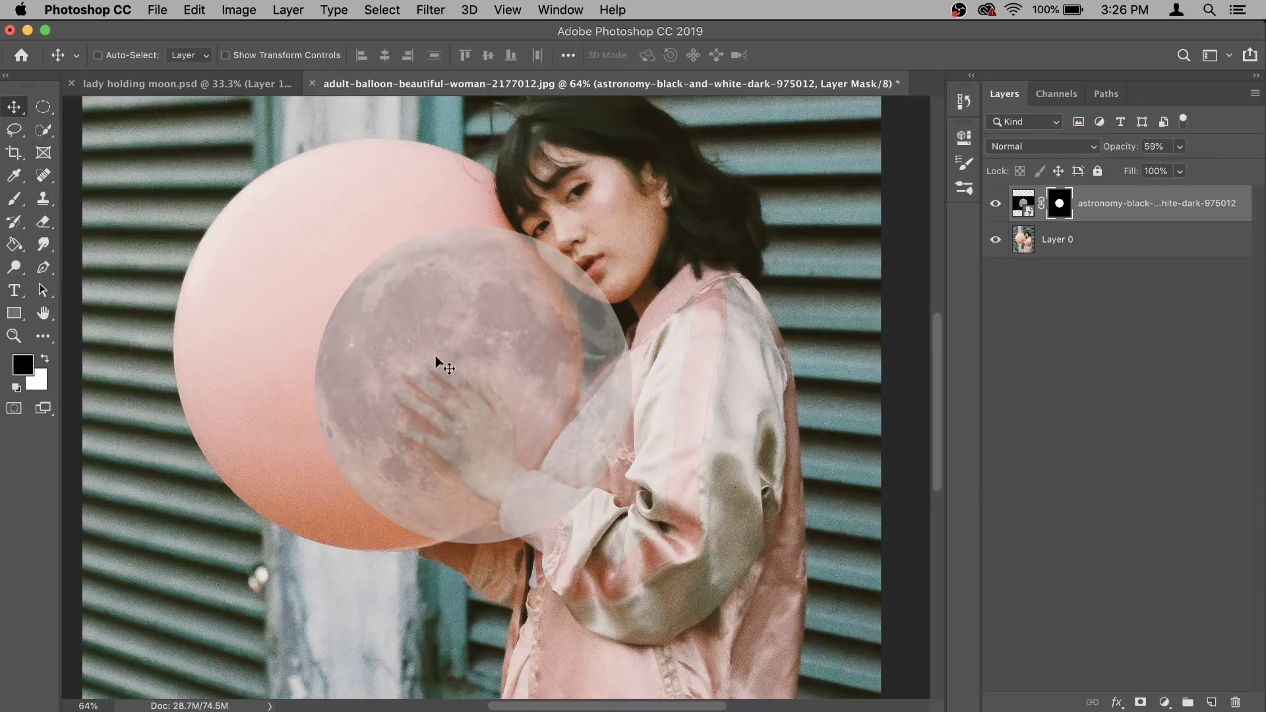
left_click_drag(503, 424, 416, 374)
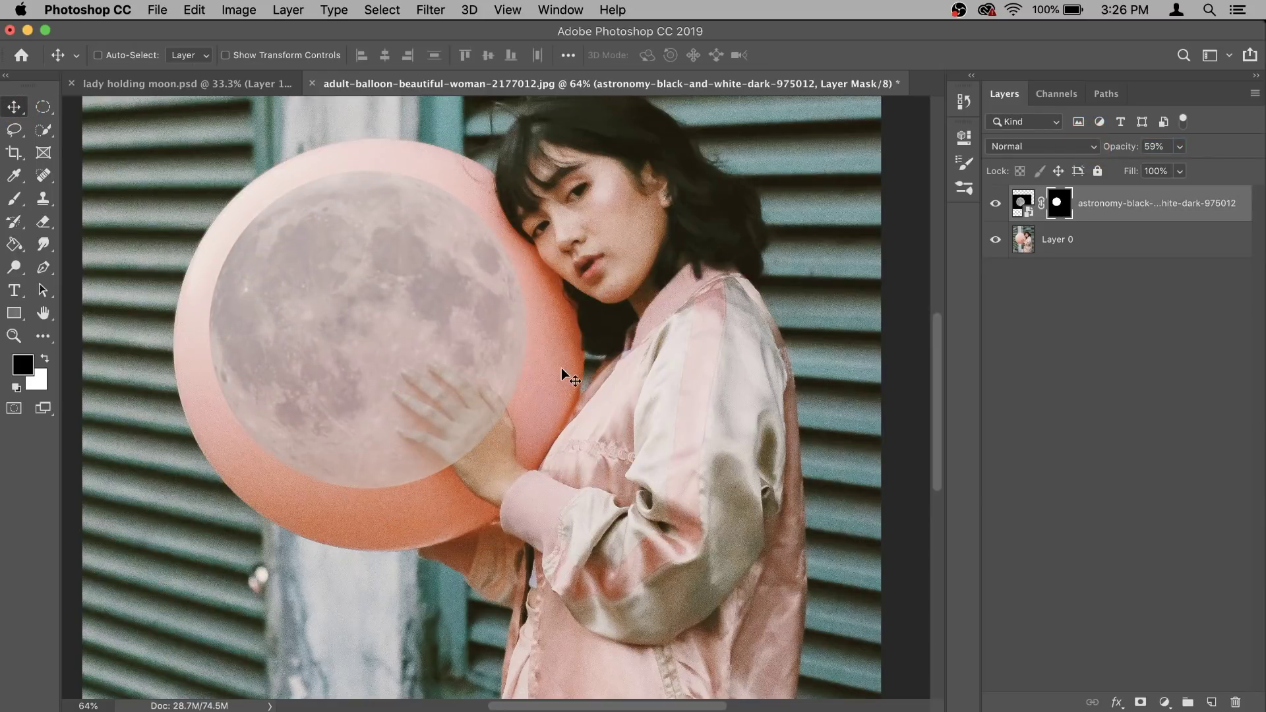
Enlarge and reposition the moon to cover the balloon, then restore 100% opacity
key("super+t")
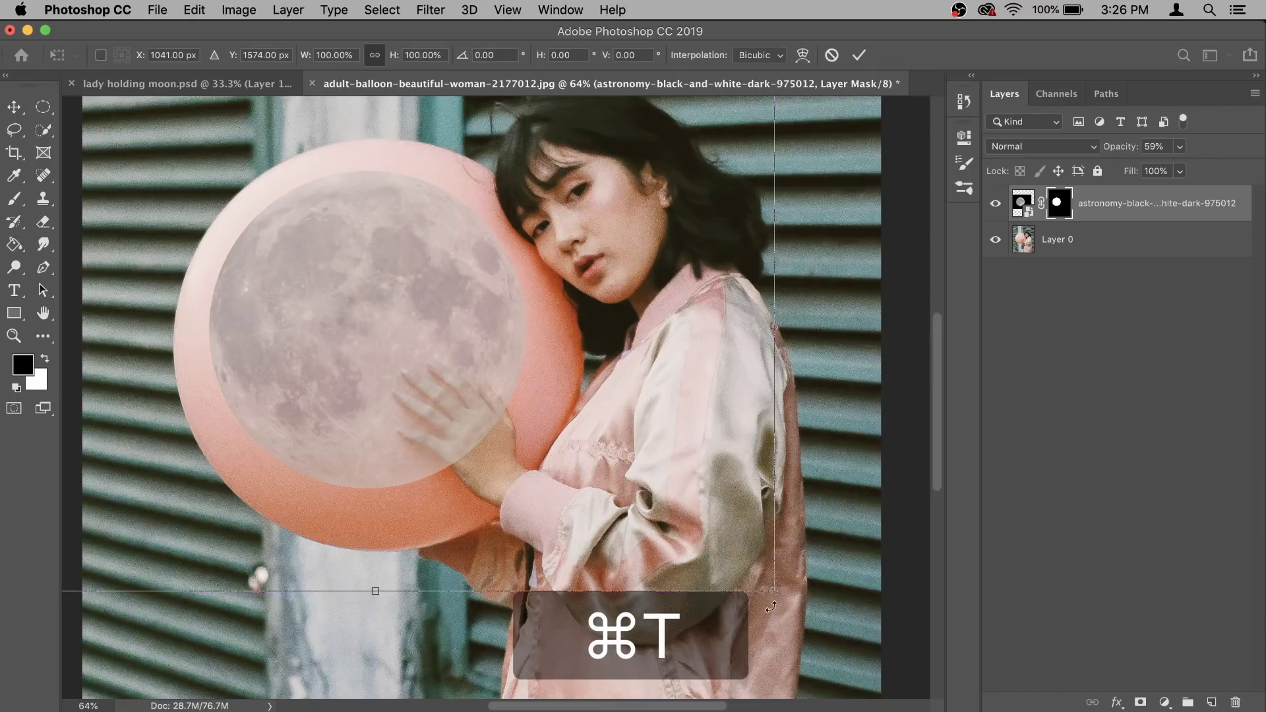
left_click_drag(772, 594, 911, 681)
left_click_drag(527, 447, 458, 391)
scroll(488, 403, "down", 3)
left_click_drag(677, 533, 735, 572)
left_click_drag(508, 394, 644, 452)
left_click_drag(93, 144, 85, 136)
left_click_drag(743, 136, 743, 138)
key("Return")
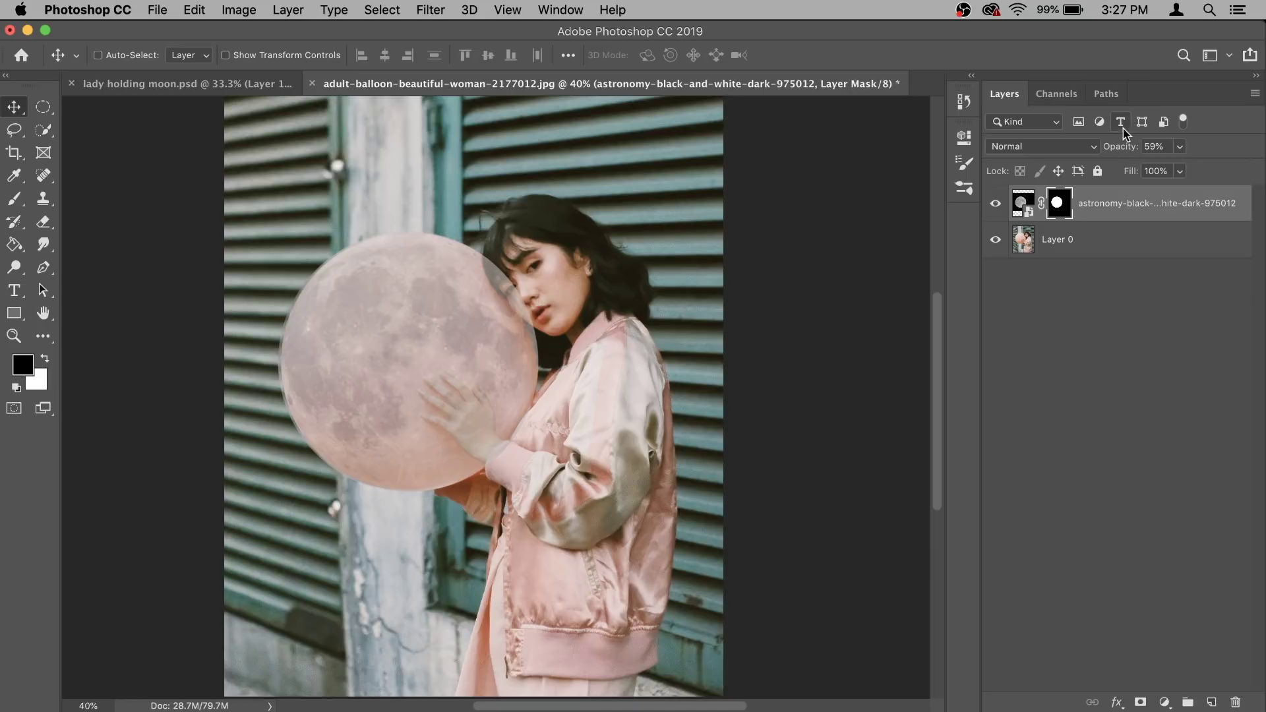
left_click_drag(1110, 144, 1254, 142)
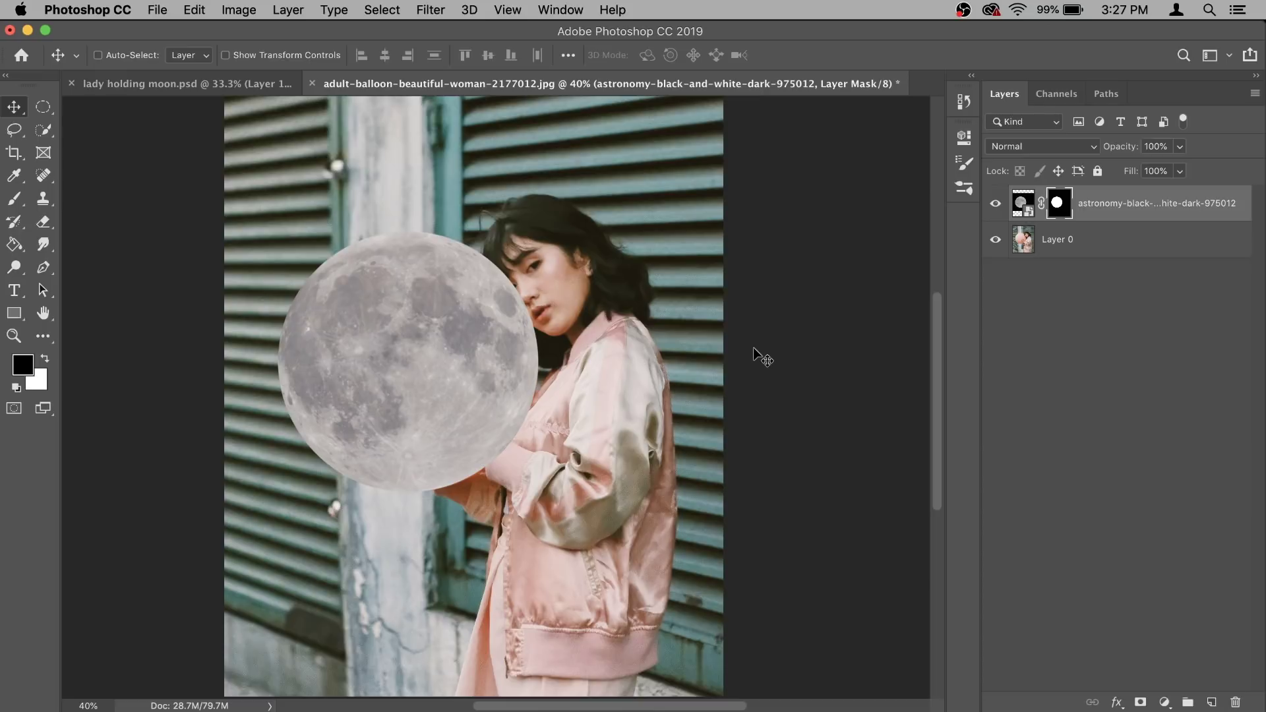
Lower the moon layer to 68% opacity and set up a Brush with 72% hardness
left_click_drag(1123, 153, 1093, 151)
scroll(603, 322, "up", 3)
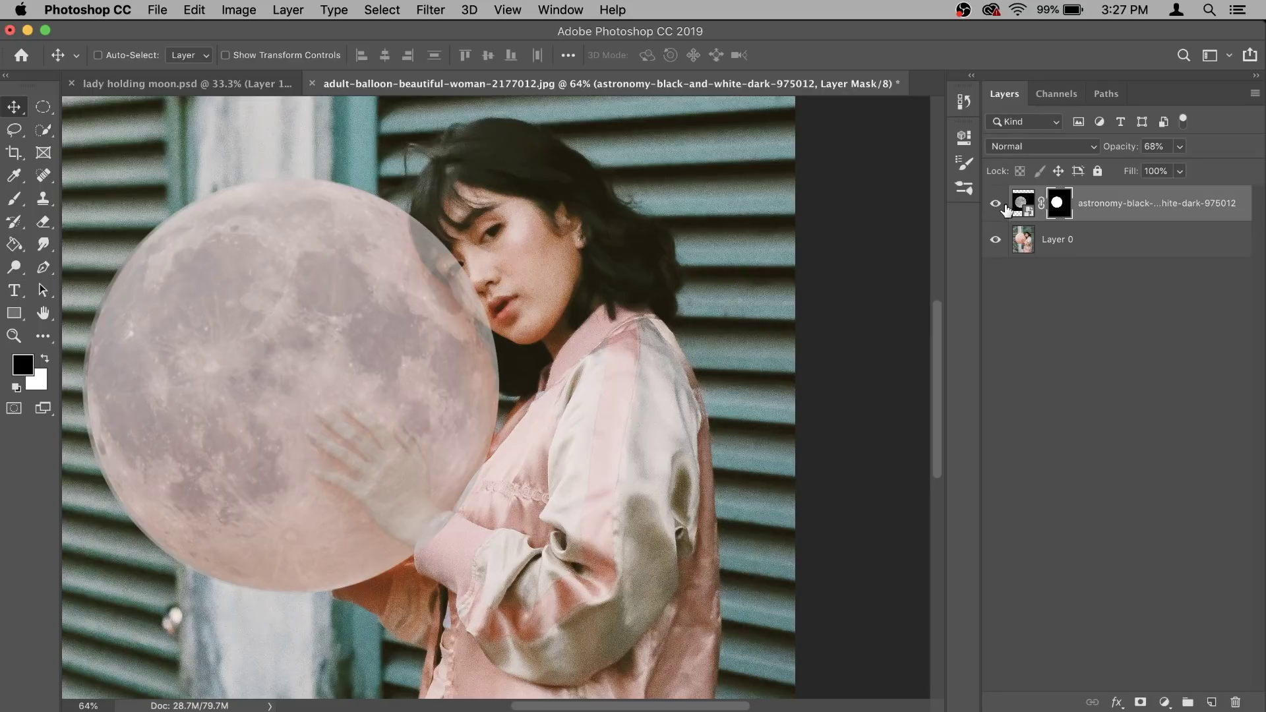
left_click(14, 204)
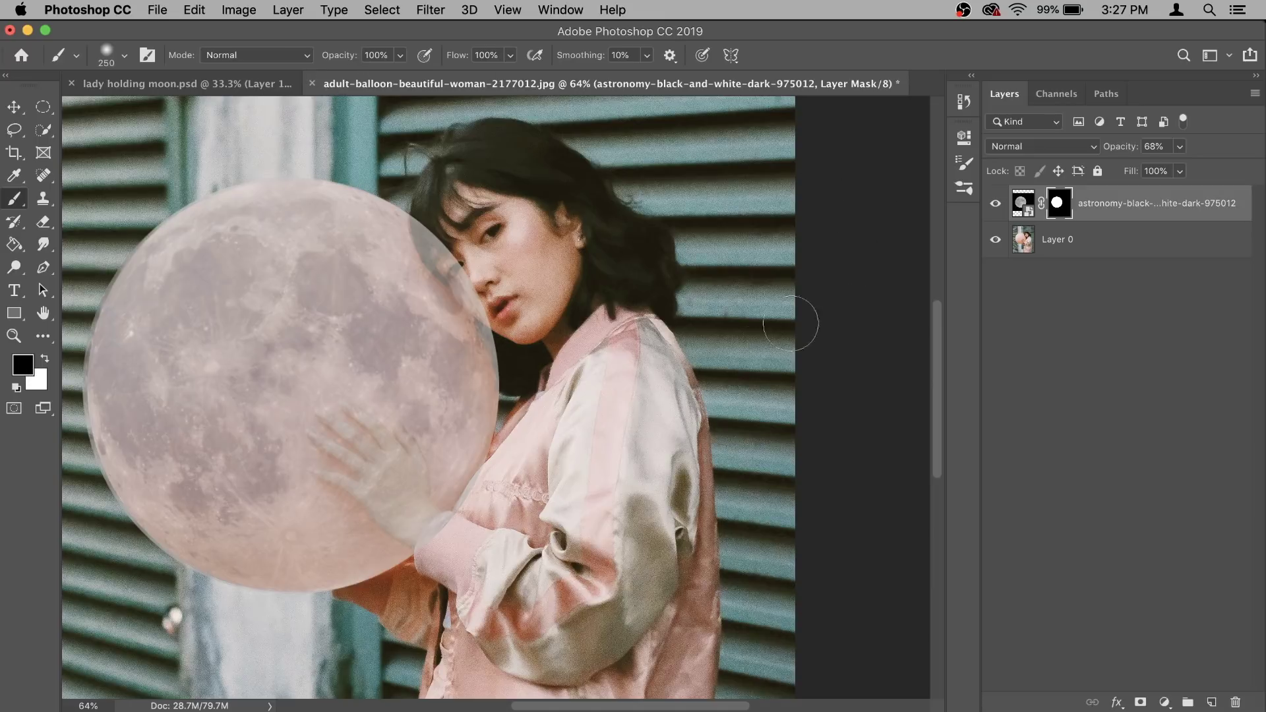
right_click(726, 325)
left_click_drag(881, 407, 898, 407)
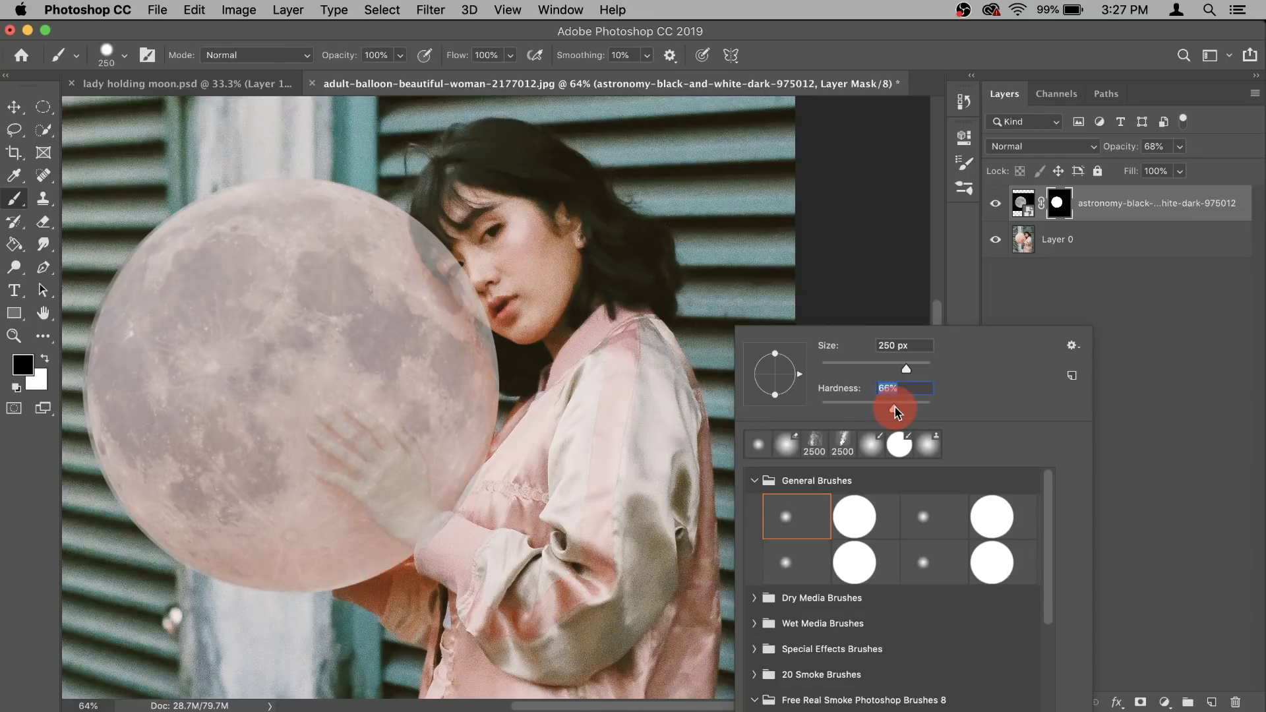
Paint black on the moon's layer mask with a 100 px brush to hide it over the hair
left_click(1057, 203)
scroll(294, 256, "up", 5)
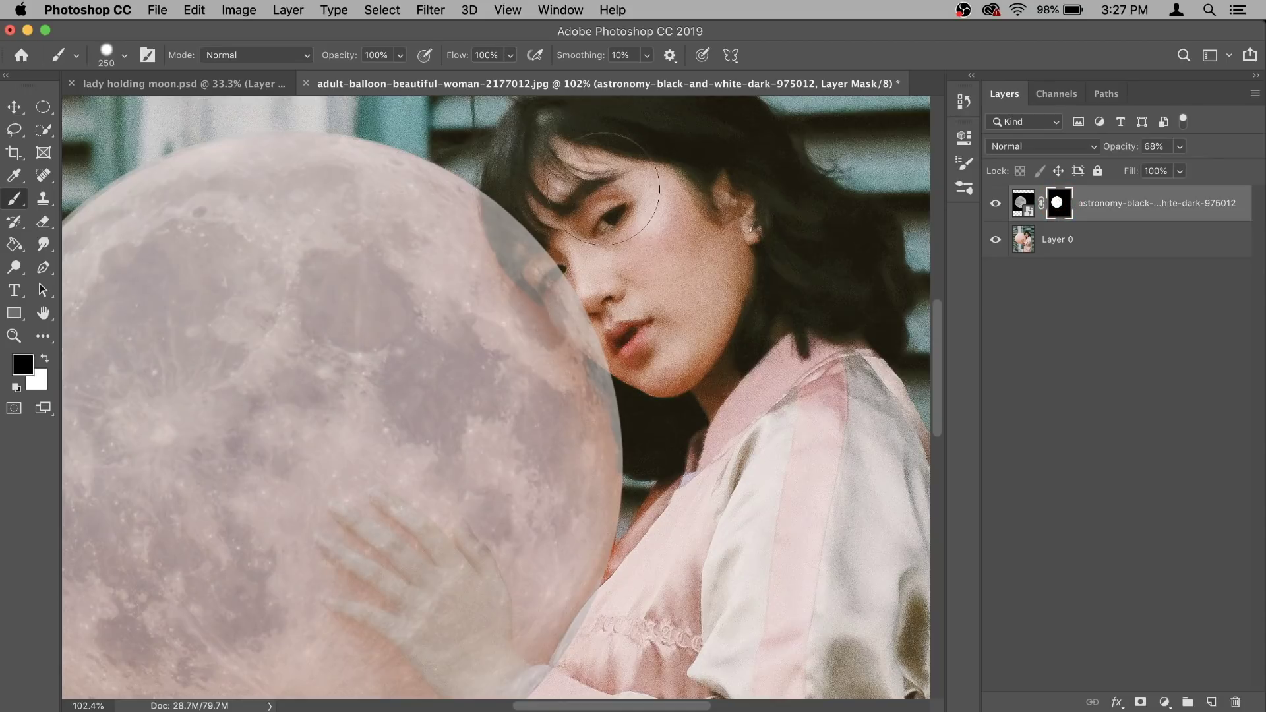
key("bracketleft")
key("bracketleft")
key("bracketleft")
key("bracketleft")
key("bracketleft")
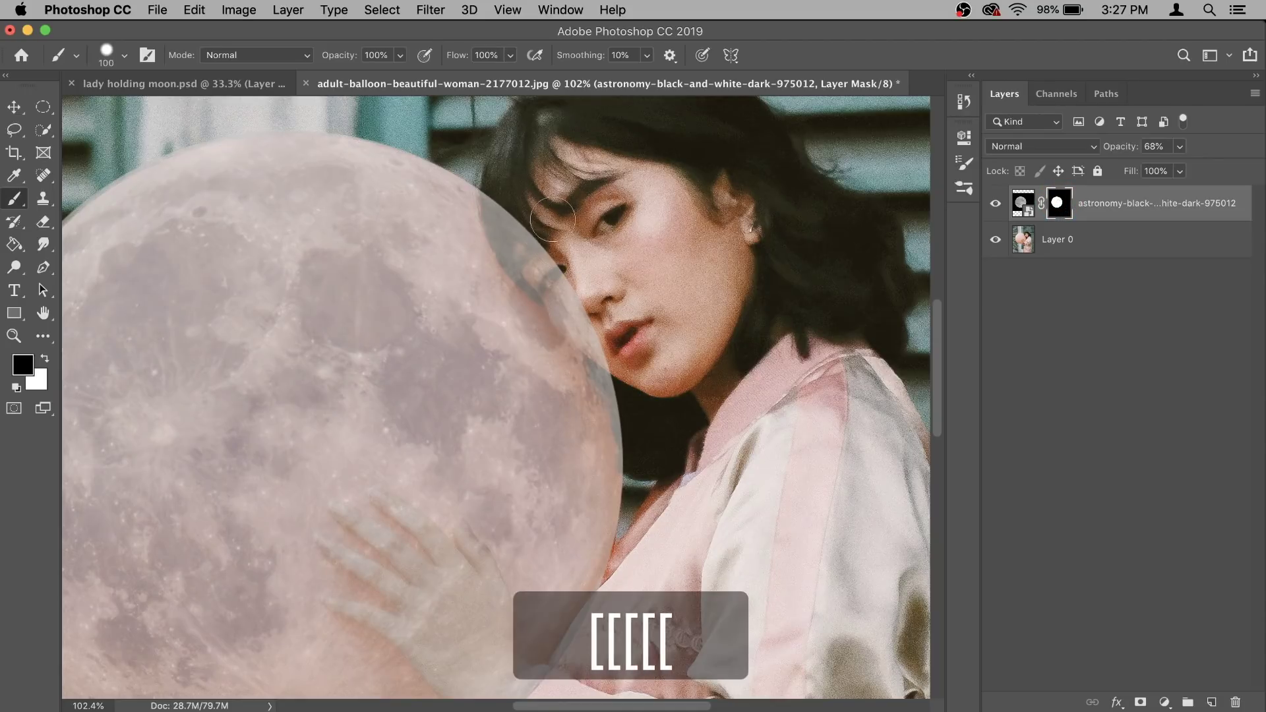
left_click(553, 264)
mouse_move(506, 196)
left_mouse_down()
mouse_move(542, 270)
mouse_move(579, 290)
mouse_move(610, 337)
left_mouse_up()
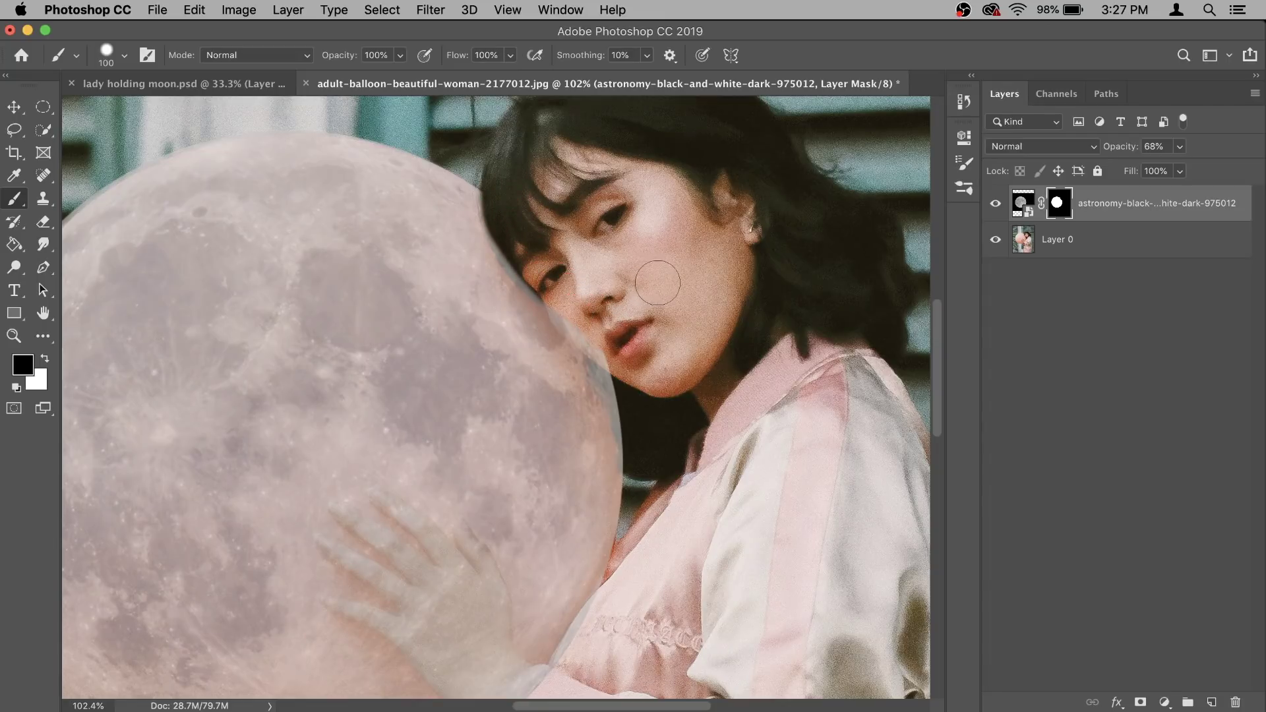
Begin tracing the upper face edge along the moon with Pen tool points
left_click(44, 270)
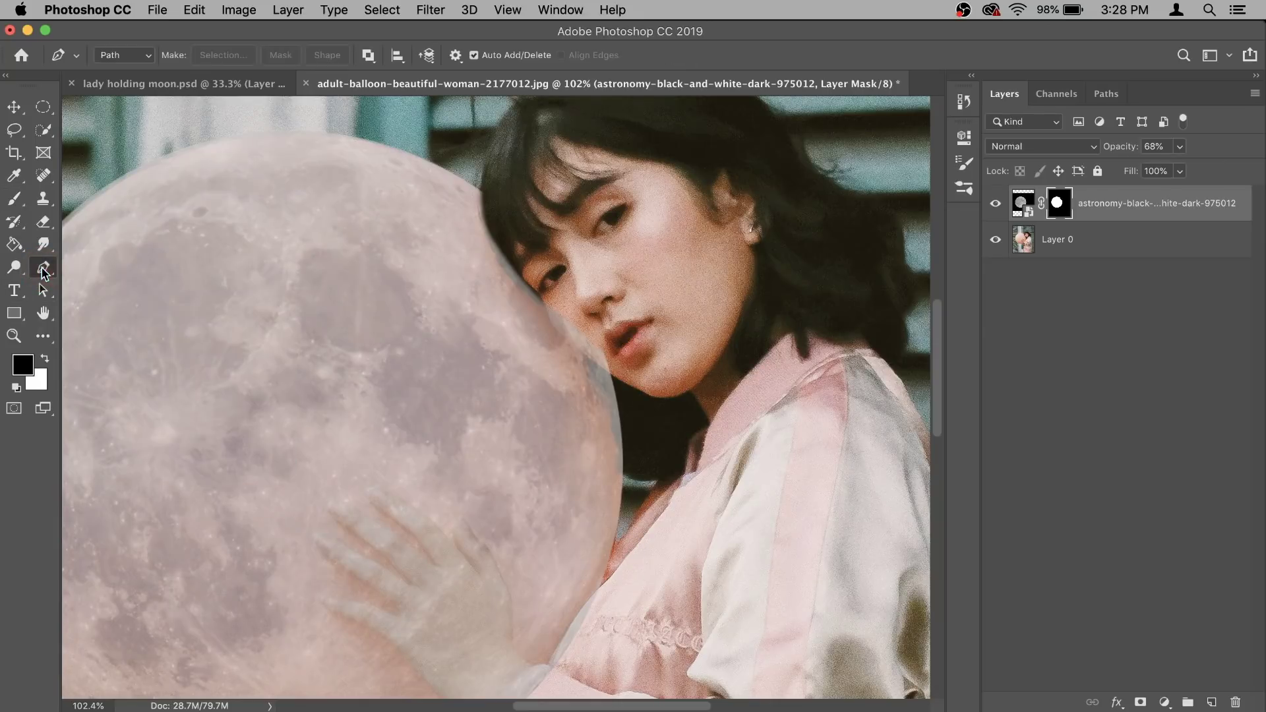
scroll(644, 339, "up", 5)
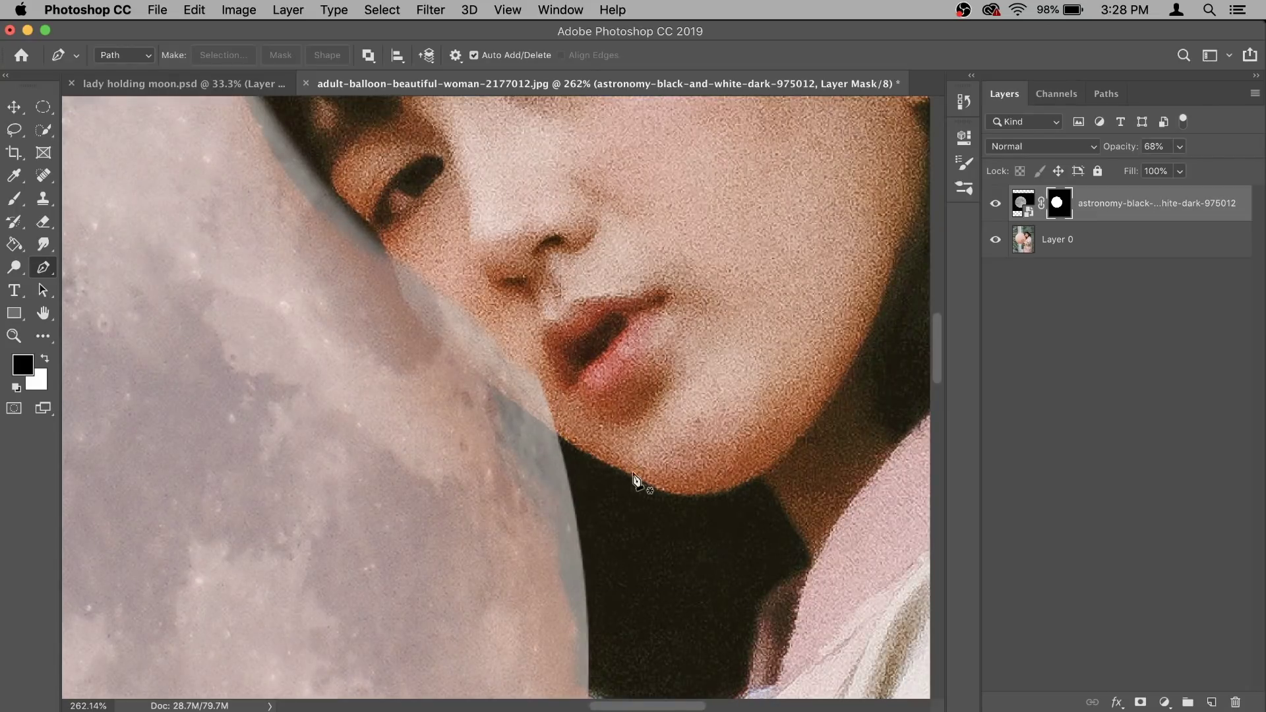
key("space")
left_click_drag(636, 481, 635, 316)
left_click(583, 521)
key("cmd+z")
left_click(492, 207)
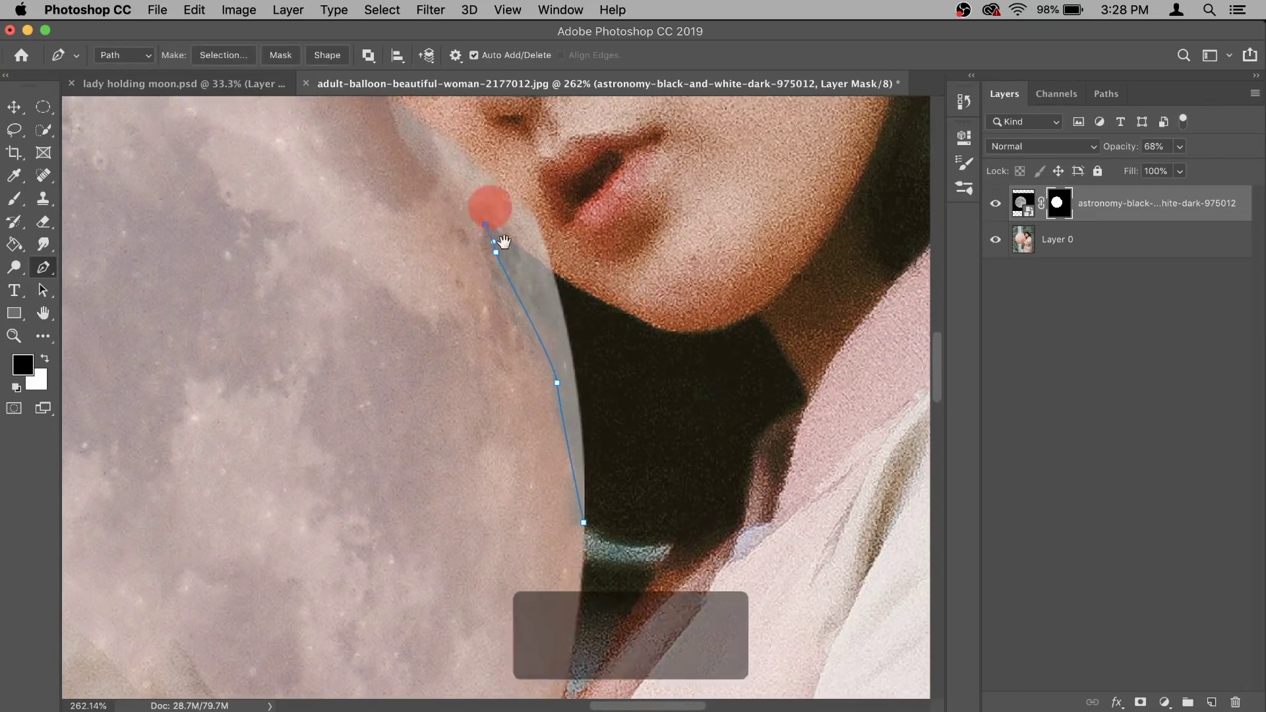
scroll(475, 275, "up", 3)
Lower the moon to 51% opacity and continue the path down the face to the chin and neck
left_click_drag(1121, 147, 1103, 150)
left_click(462, 339)
key("space")
left_click_drag(424, 246, 565, 246)
key("space")
mouse_move(458, 420)
left_mouse_down()
mouse_move(473, 394)
mouse_move(438, 419)
left_mouse_up()
left_click(466, 432, "alt")
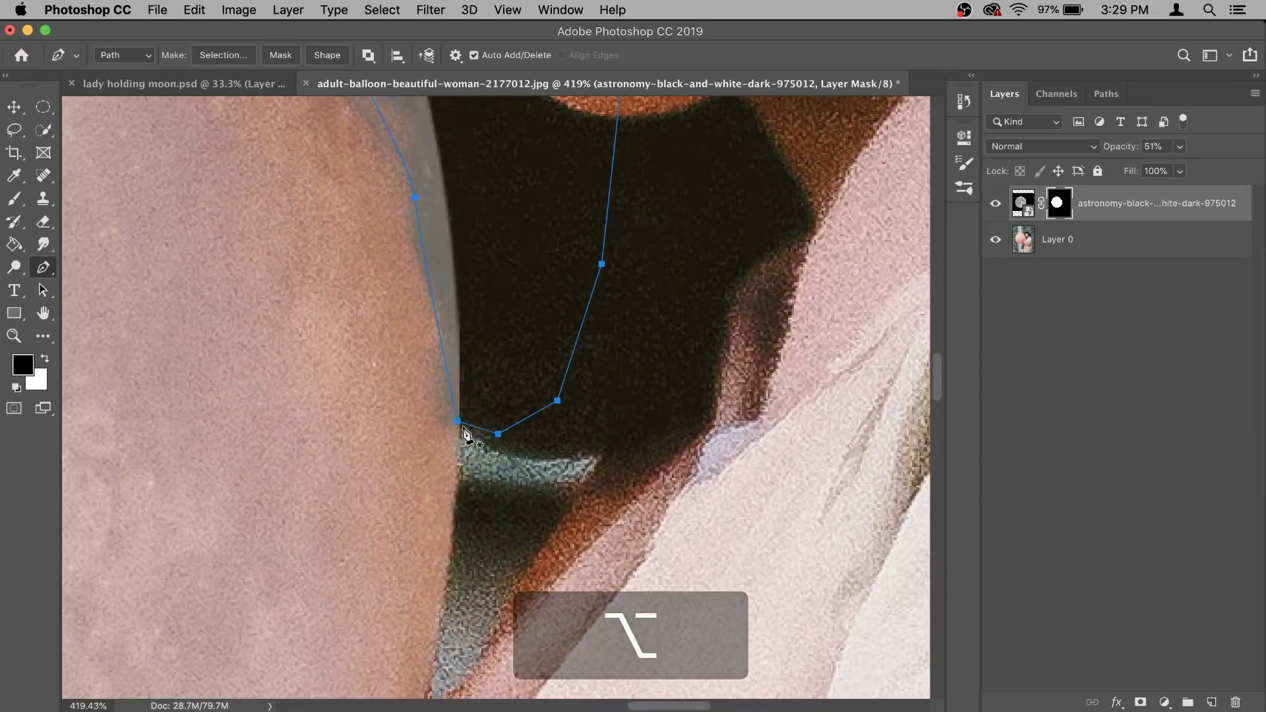
key("cmd+0")
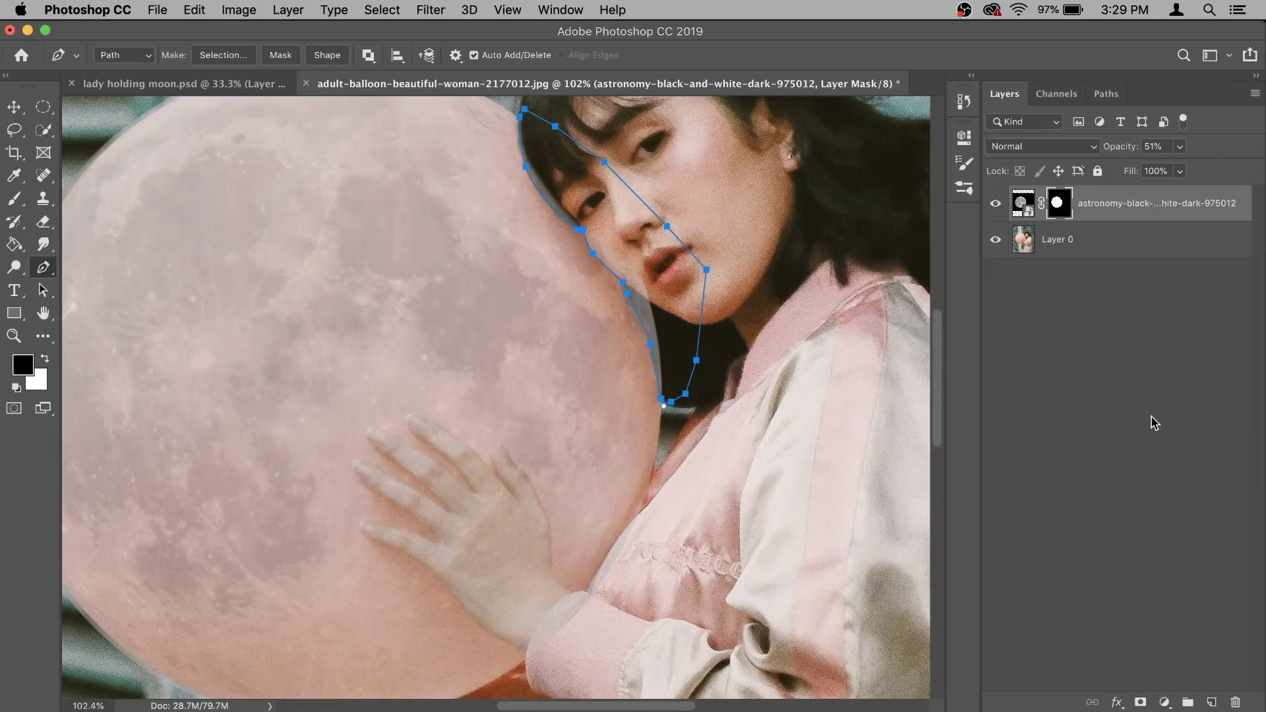
Convert the face path to a selection and paint black on the mask to hide the moon there
key("super+Return")
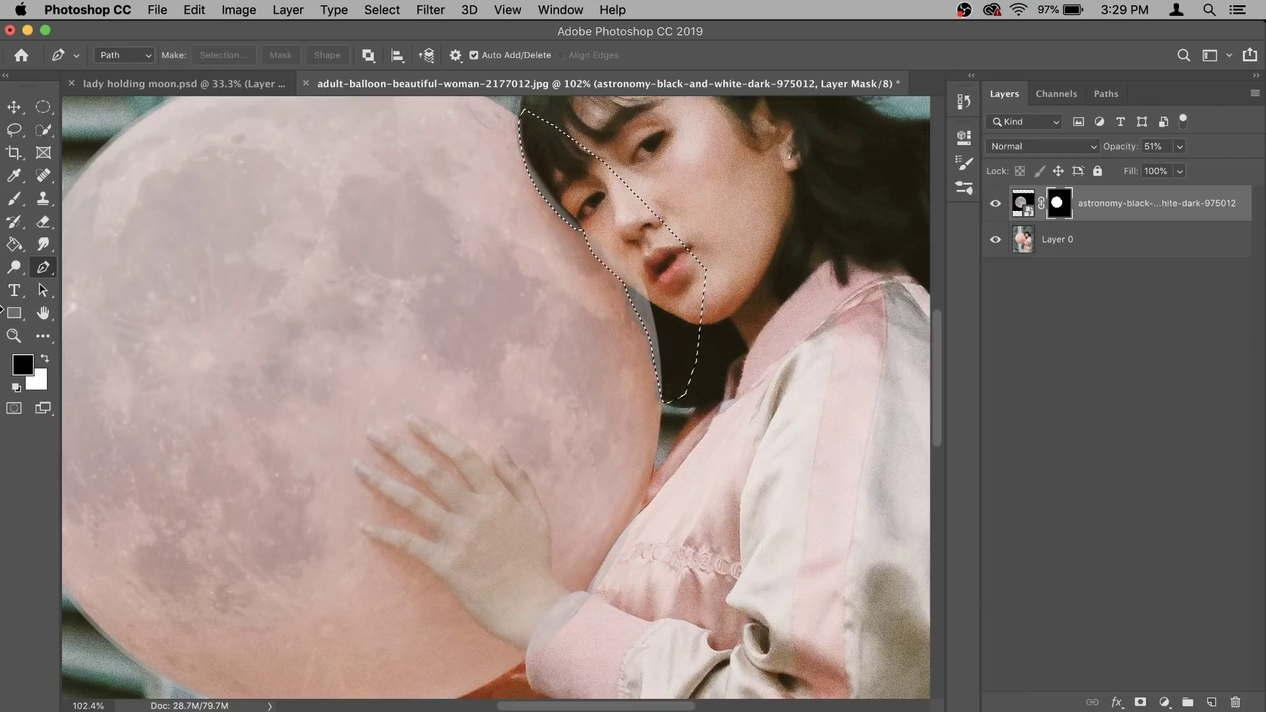
left_click(16, 199)
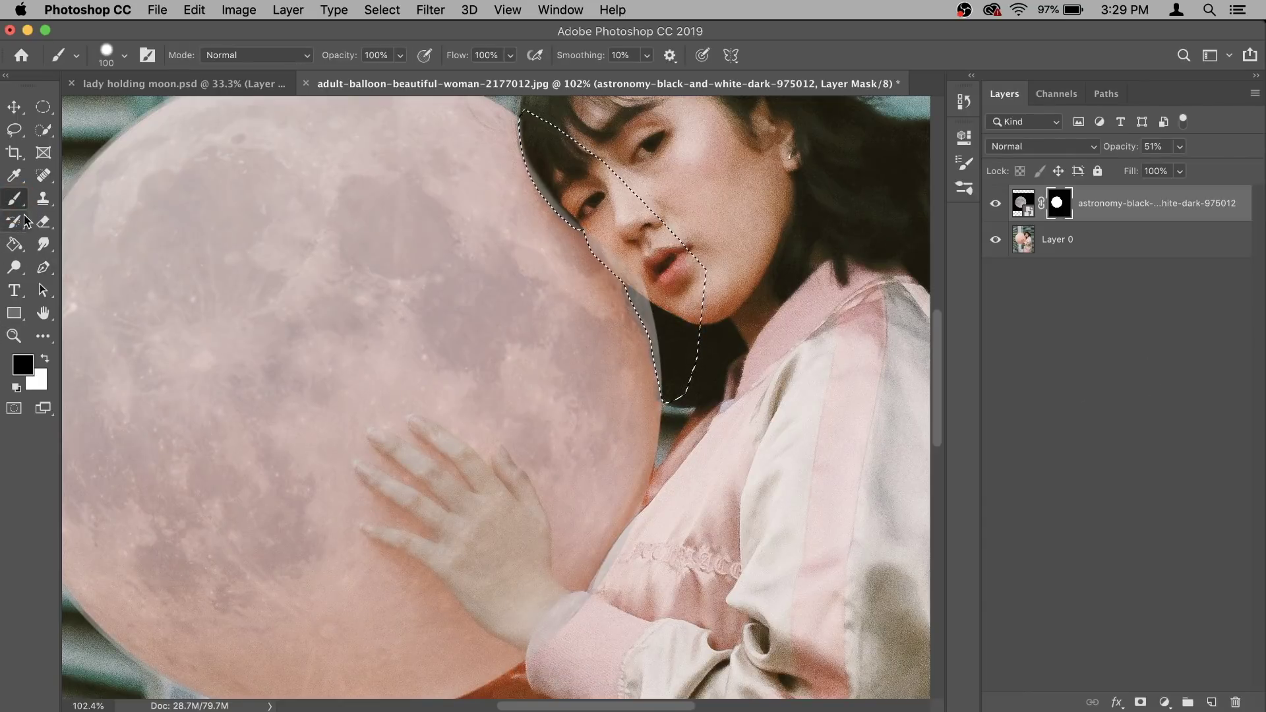
mouse_move(551, 170)
left_mouse_down()
mouse_move(608, 234)
mouse_move(664, 418)
mouse_move(543, 204)
mouse_move(543, 165)
mouse_move(580, 288)
mouse_move(699, 389)
mouse_move(682, 360)
left_mouse_up()
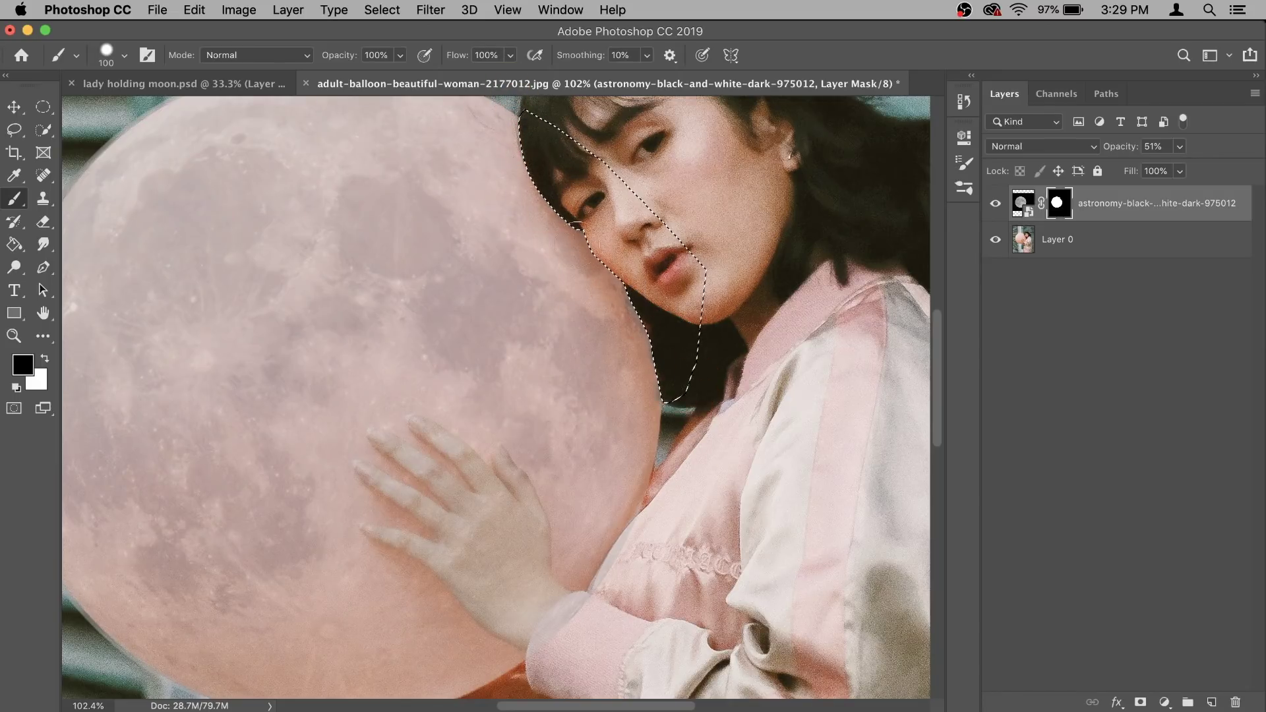
left_click(382, 9)
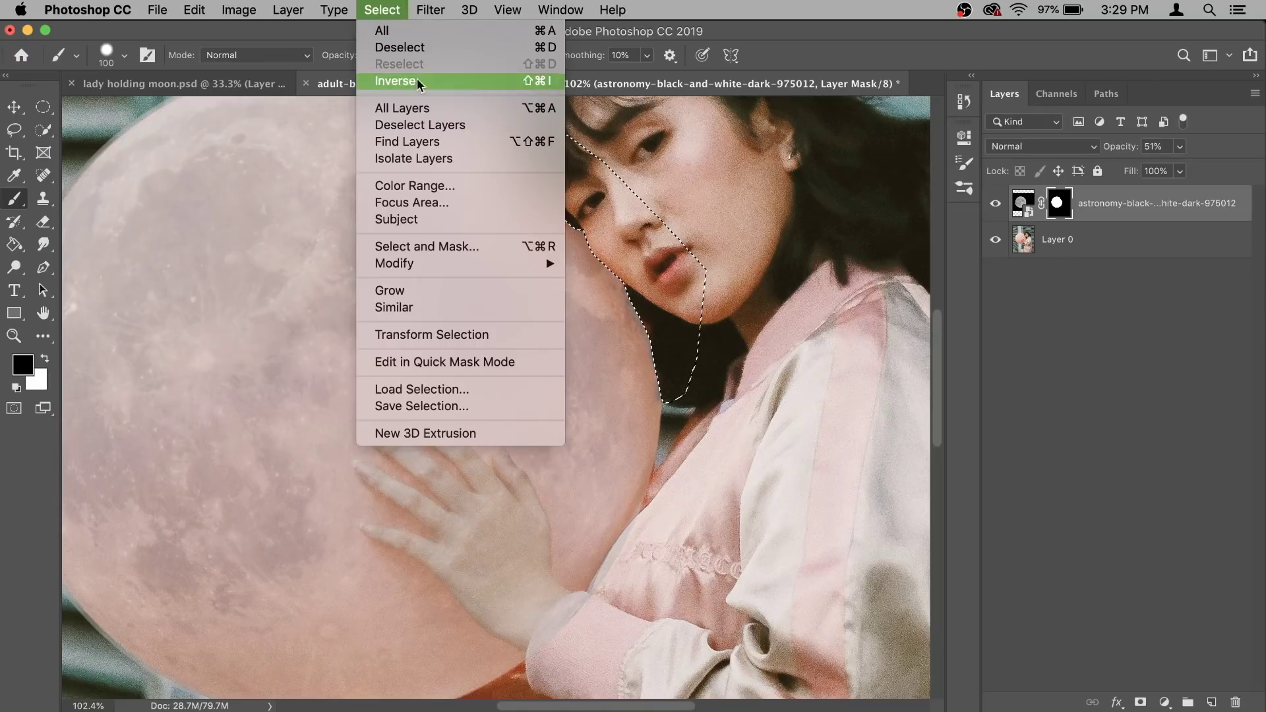
Deselect and start outlining the woman's fingers with the Pen tool
left_click(409, 47)
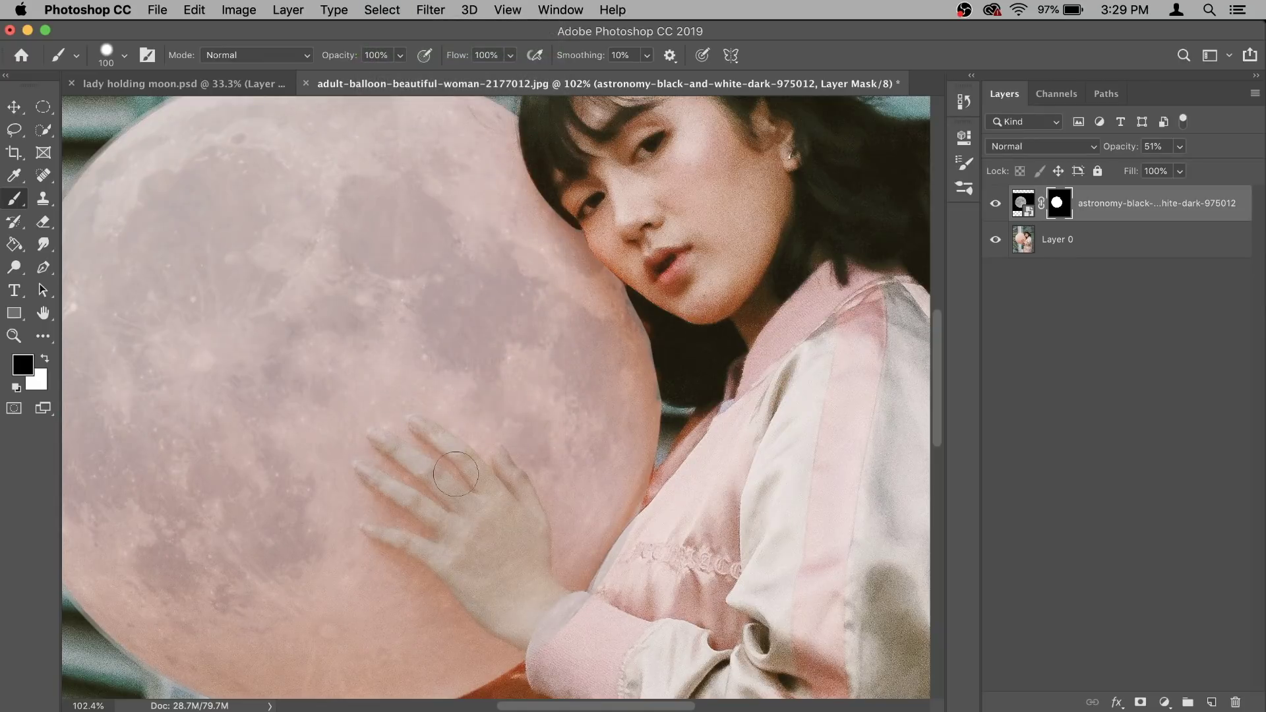
key("p")
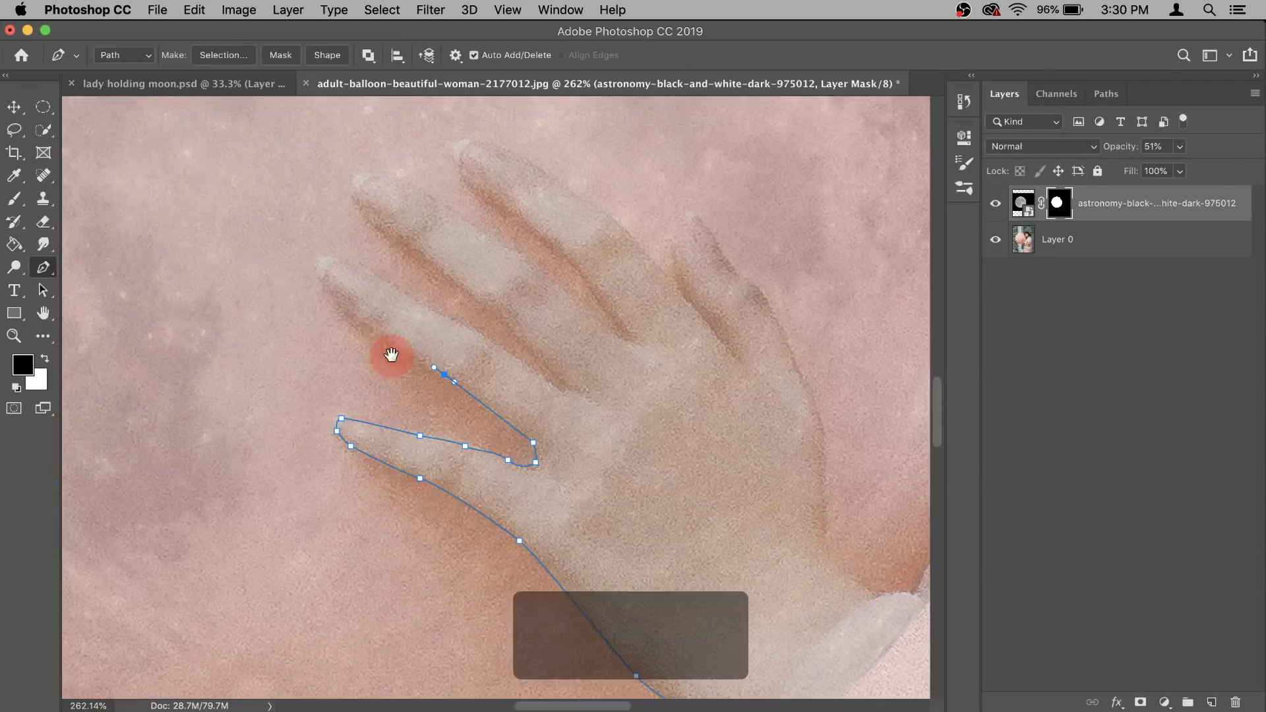
left_click(362, 263)
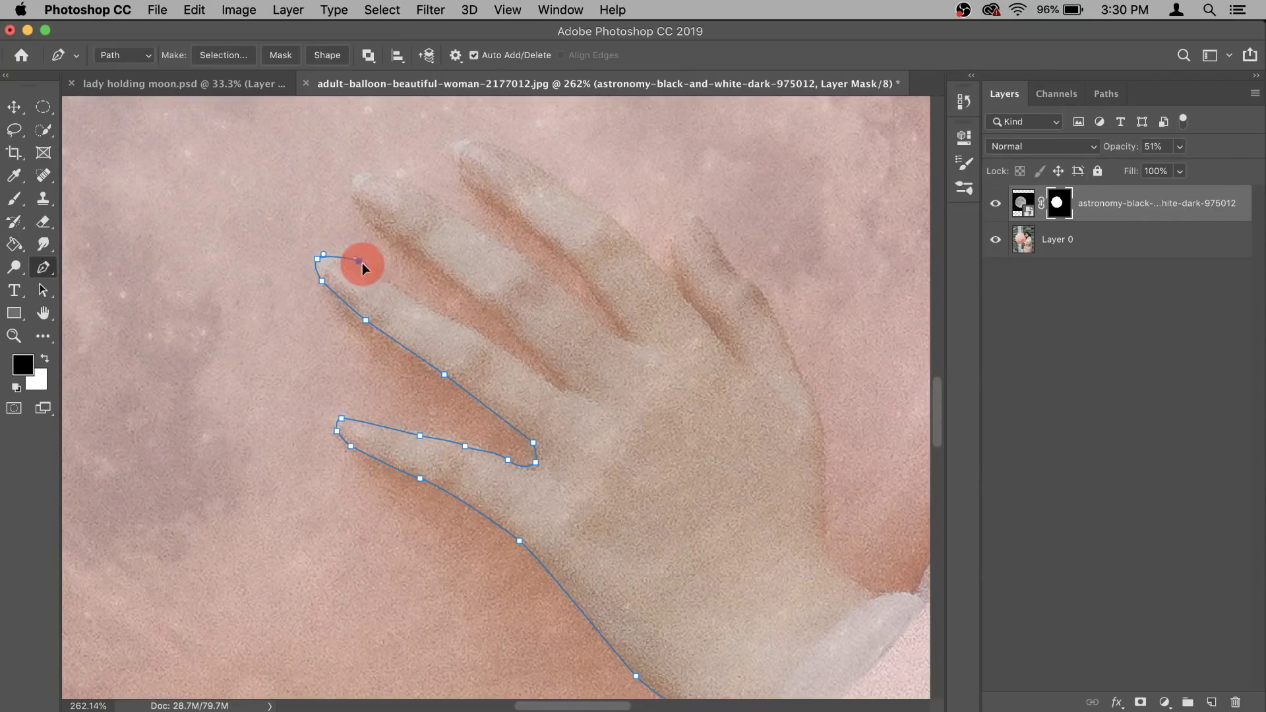
left_click(457, 322)
left_click(522, 365)
left_click(566, 381)
left_click(486, 306)
left_click(428, 258)
left_click(373, 224)
key("super+z")
Trace the remaining fingers with the Pen path, past the little finger
left_click(353, 196)
left_click(370, 169)
left_click(441, 199)
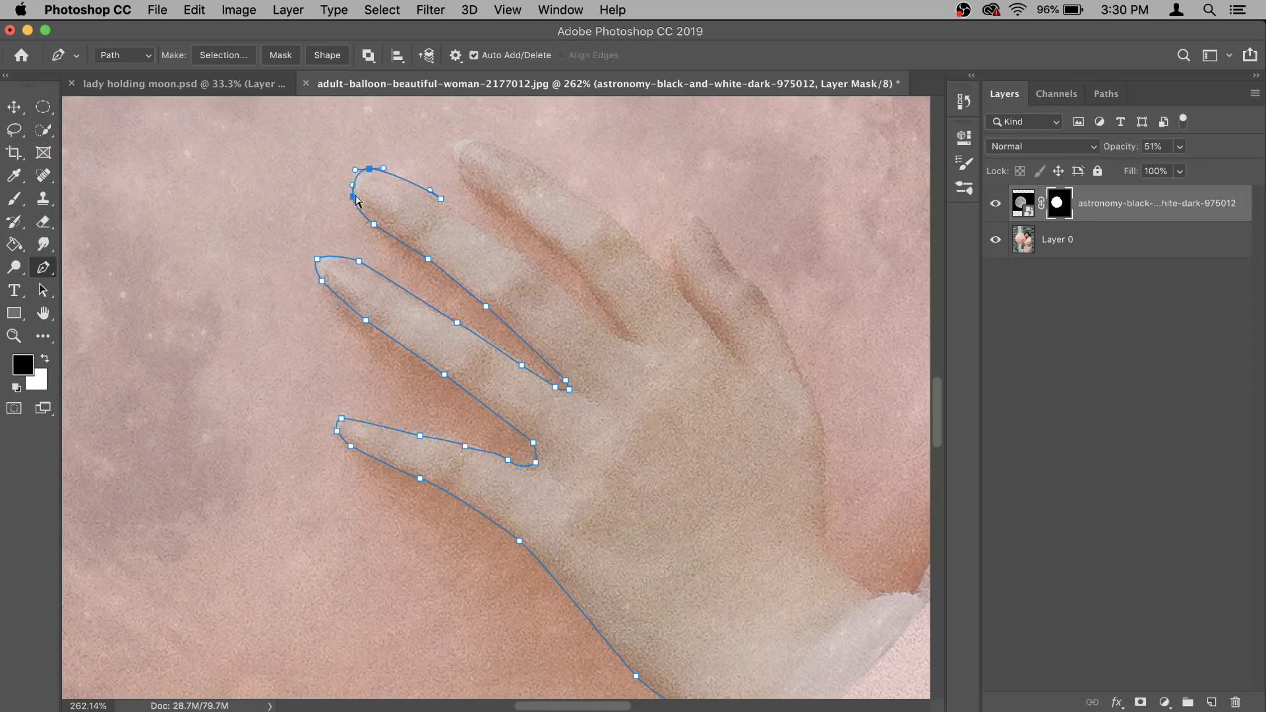
left_click(523, 258)
left_click(618, 340)
left_click(568, 261)
left_click(462, 138)
left_click(575, 189)
left_click(741, 268)
Extend the path down the hand edge and around the wrist and sleeve, closing it
scroll(686, 330, "down", 5)
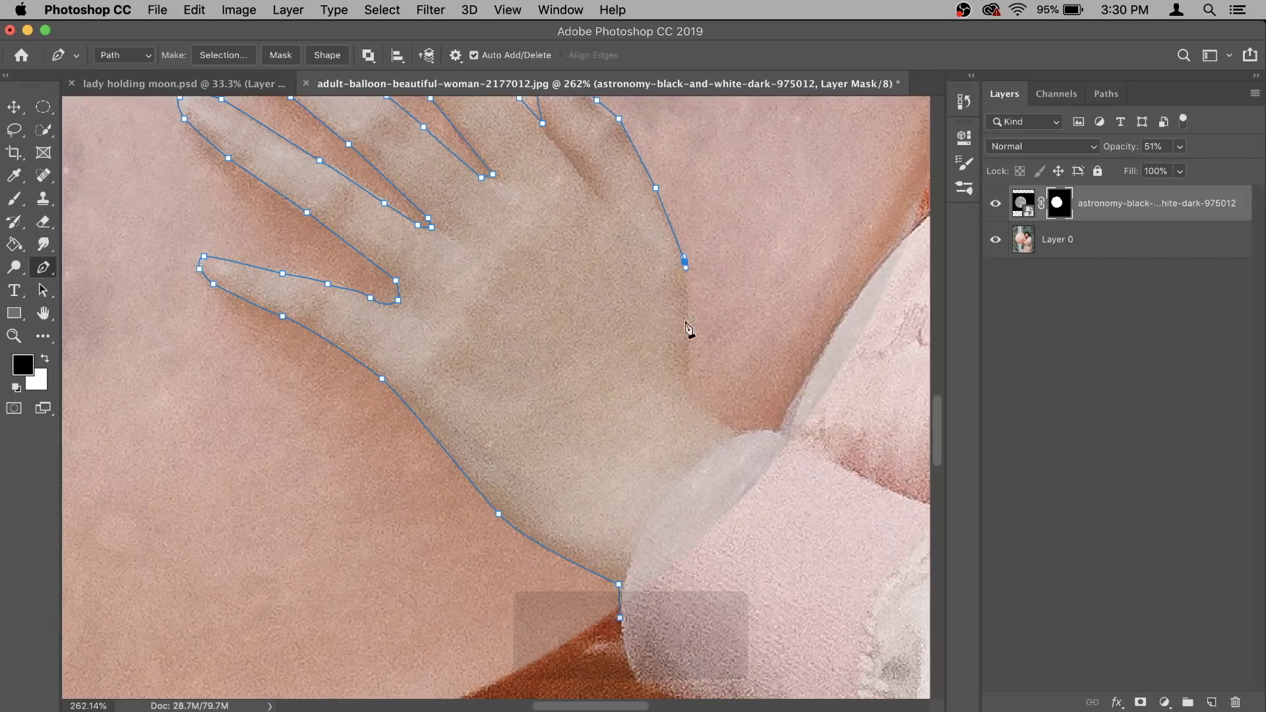
left_click(699, 438)
scroll(698, 438, "right", 2)
left_click(780, 272)
left_click(852, 383)
left_click(595, 604)
left_click(521, 669)
left_click(495, 663)
Turn the hand path into a selection, paint black on the mask with an enlarged brush, then deselect
key("super+Return")
key("super+minus")
key("b")
key("bracketright")
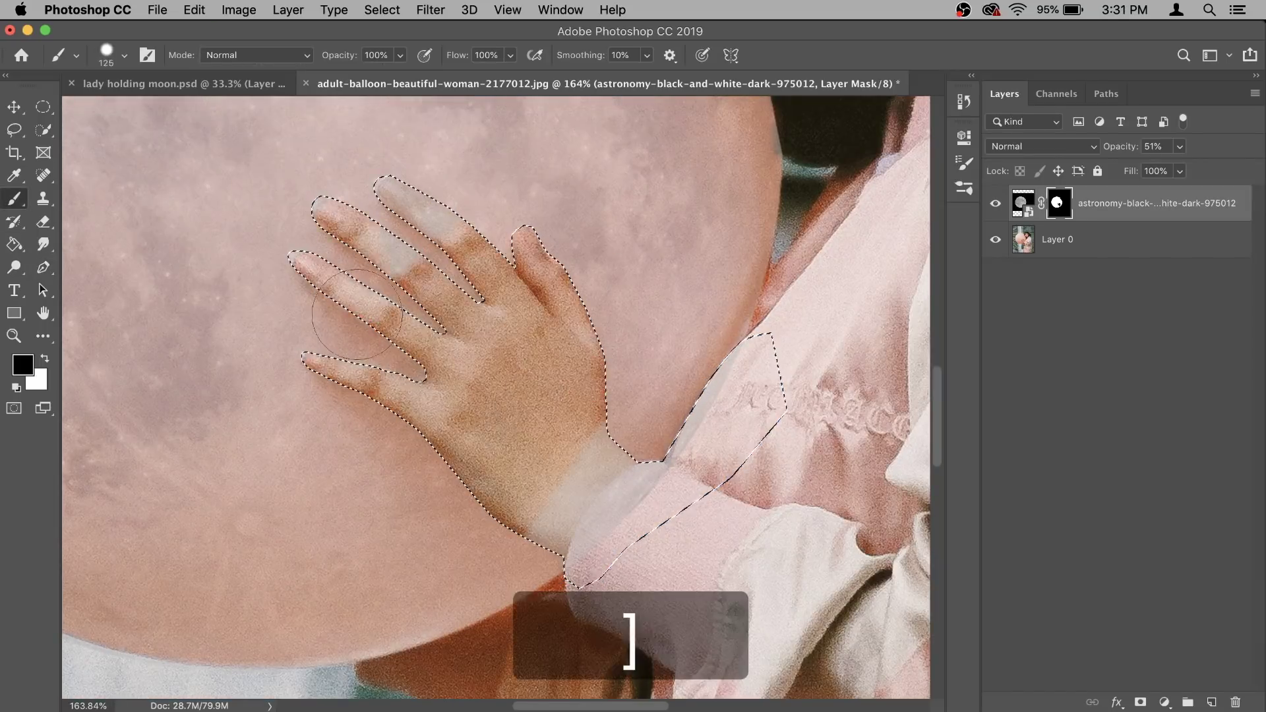
left_click_drag(428, 277, 527, 395)
key("super+d")
key("super+minus")
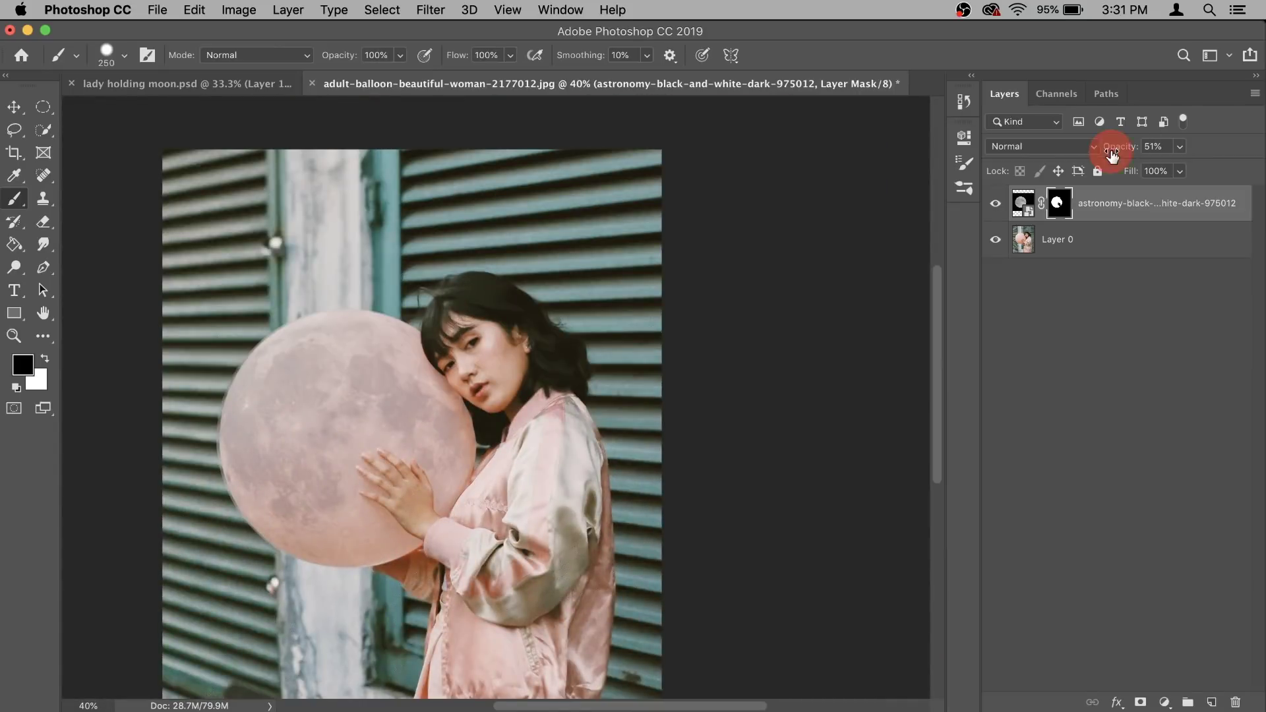
Set the moon layer back to 100% opacity and reposition the view
left_click_drag(1108, 147, 1259, 150)
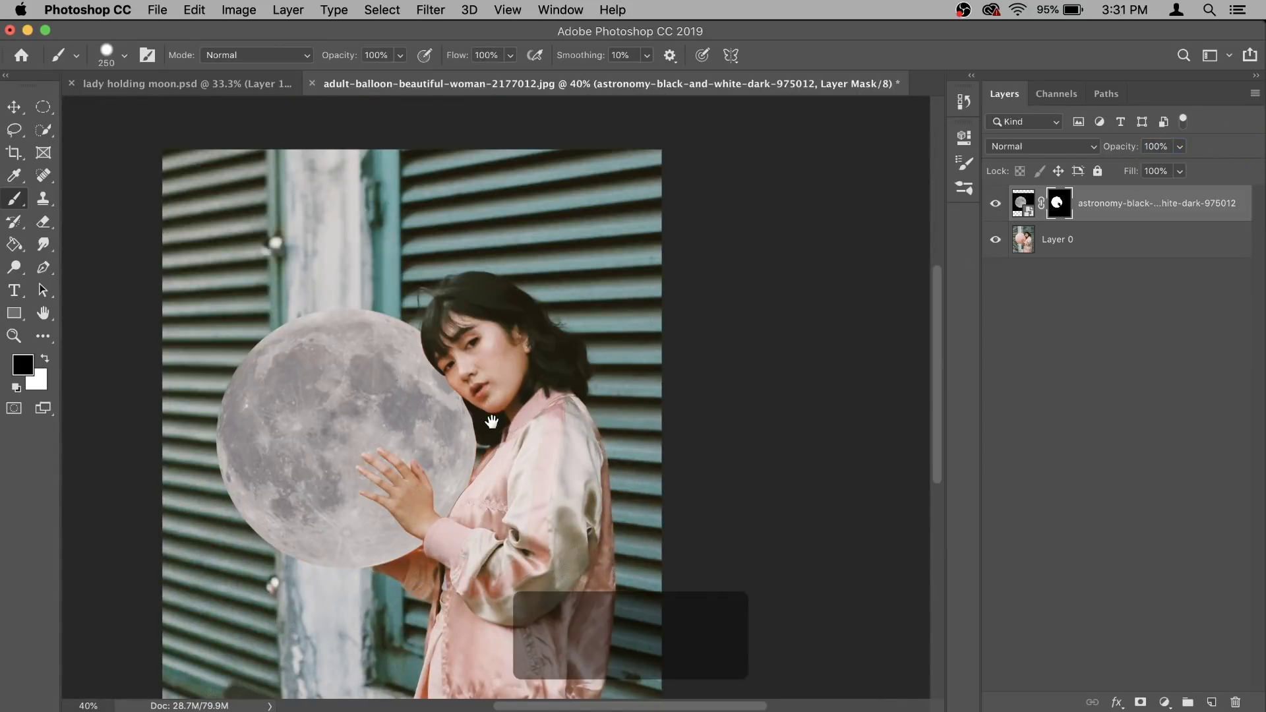
left_click_drag(494, 422, 626, 376)
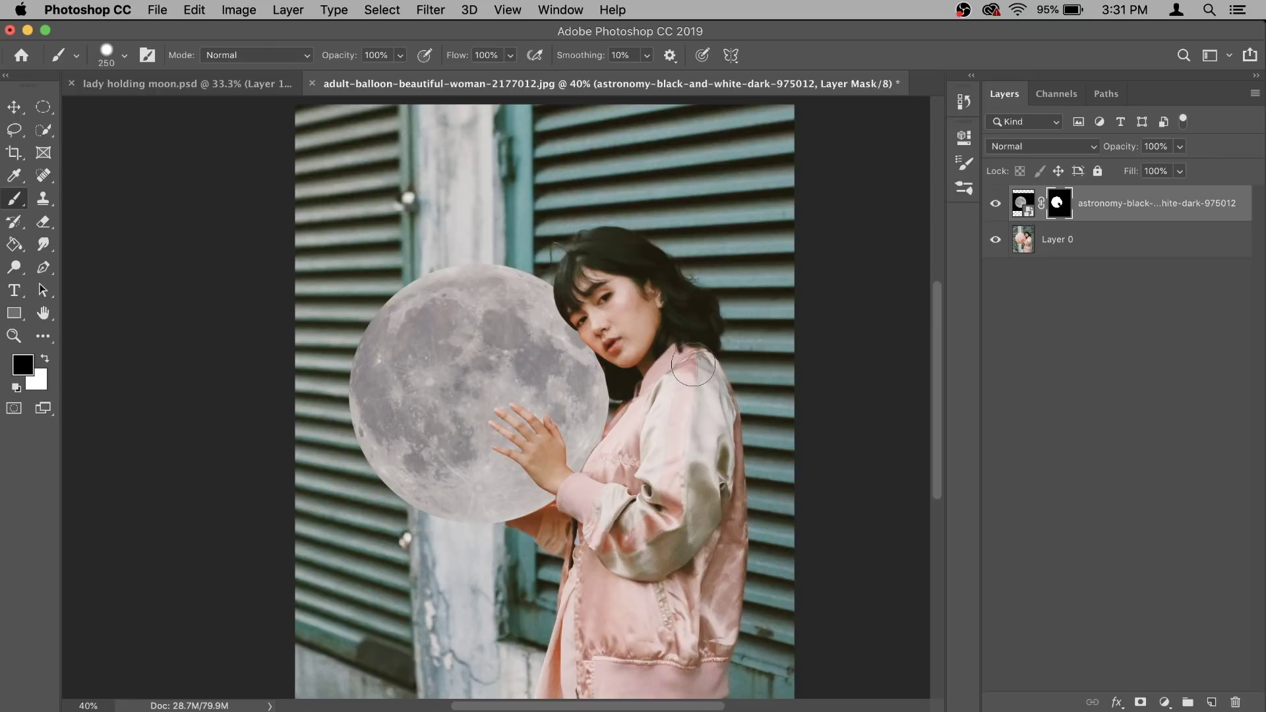
scroll(676, 361, "up", 5)
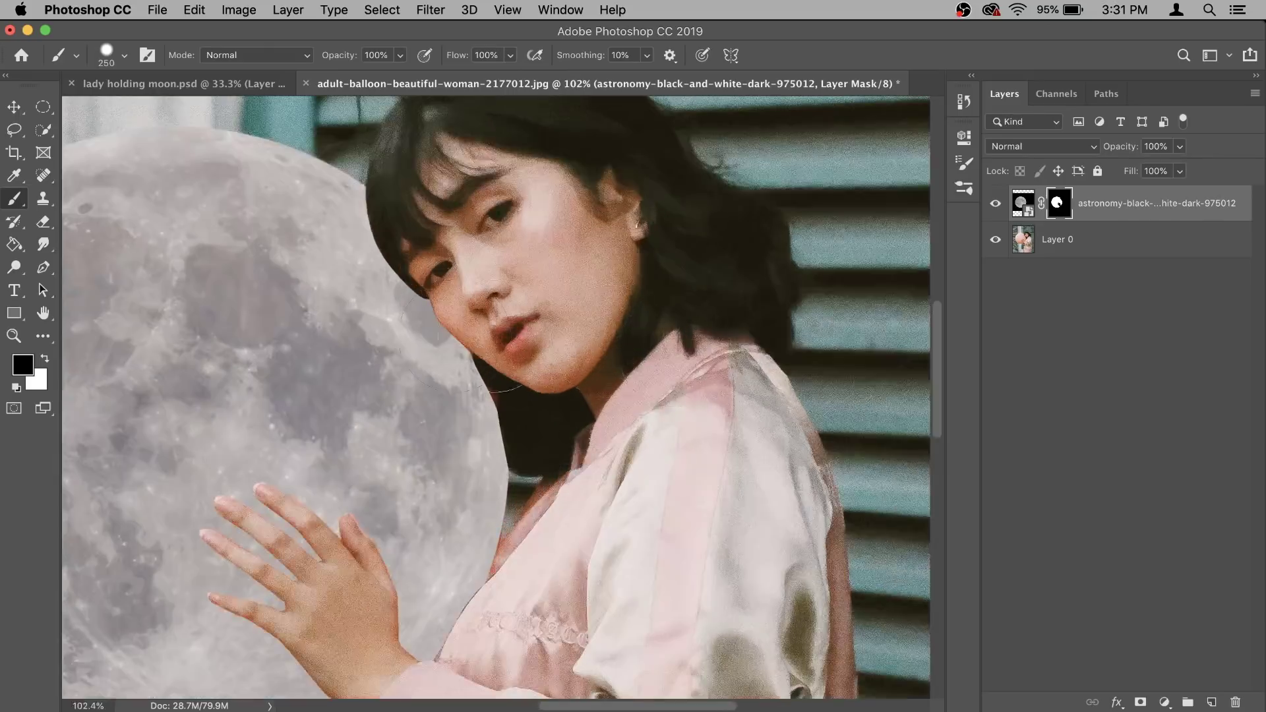
scroll(487, 393, "up", 2)
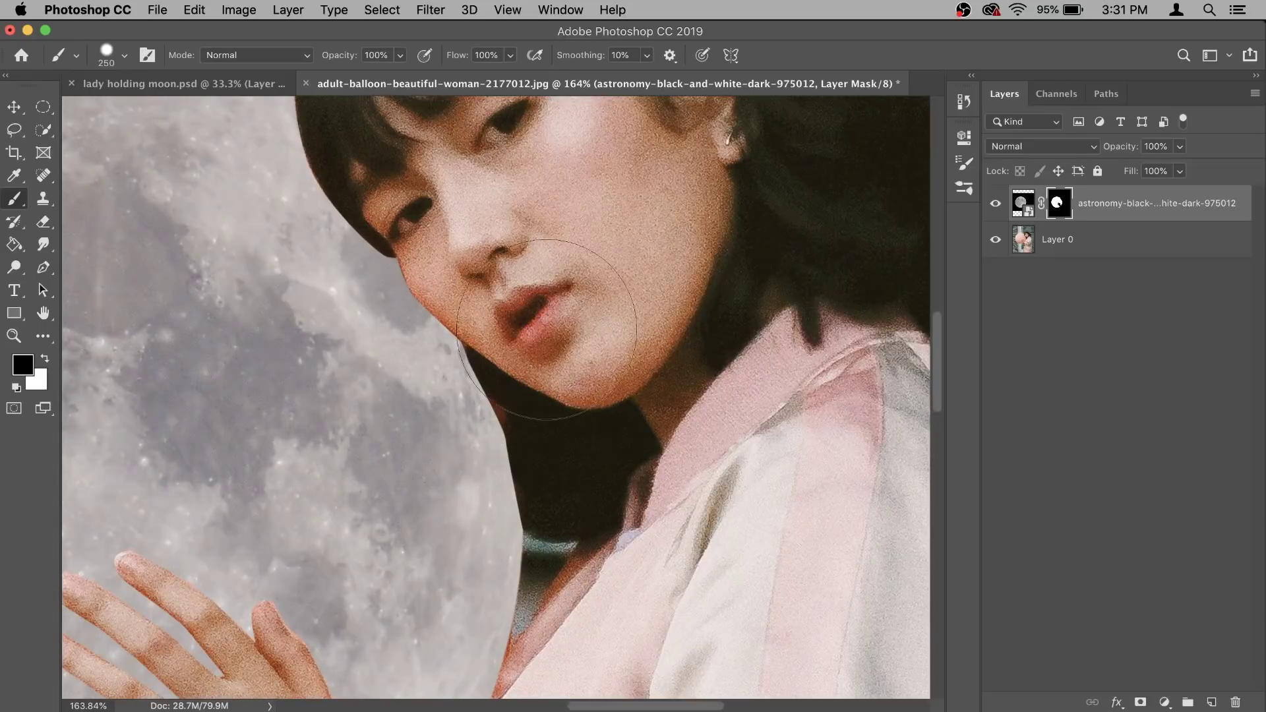
Lower opacity to check edges, and touch up the chin mask edge with a 35 px white brush
left_click_drag(1121, 146, 795, 187)
key("bracketleft")
key("bracketleft")
key("bracketleft")
key("bracketleft")
key("bracketleft")
key("bracketleft")
key("bracketleft")
key("bracketleft")
key("bracketleft")
key("bracketleft")
key("bracketleft")
key("bracketleft")
key("bracketleft")
scroll(528, 418, "up", 4)
scroll(424, 317, "down", 3)
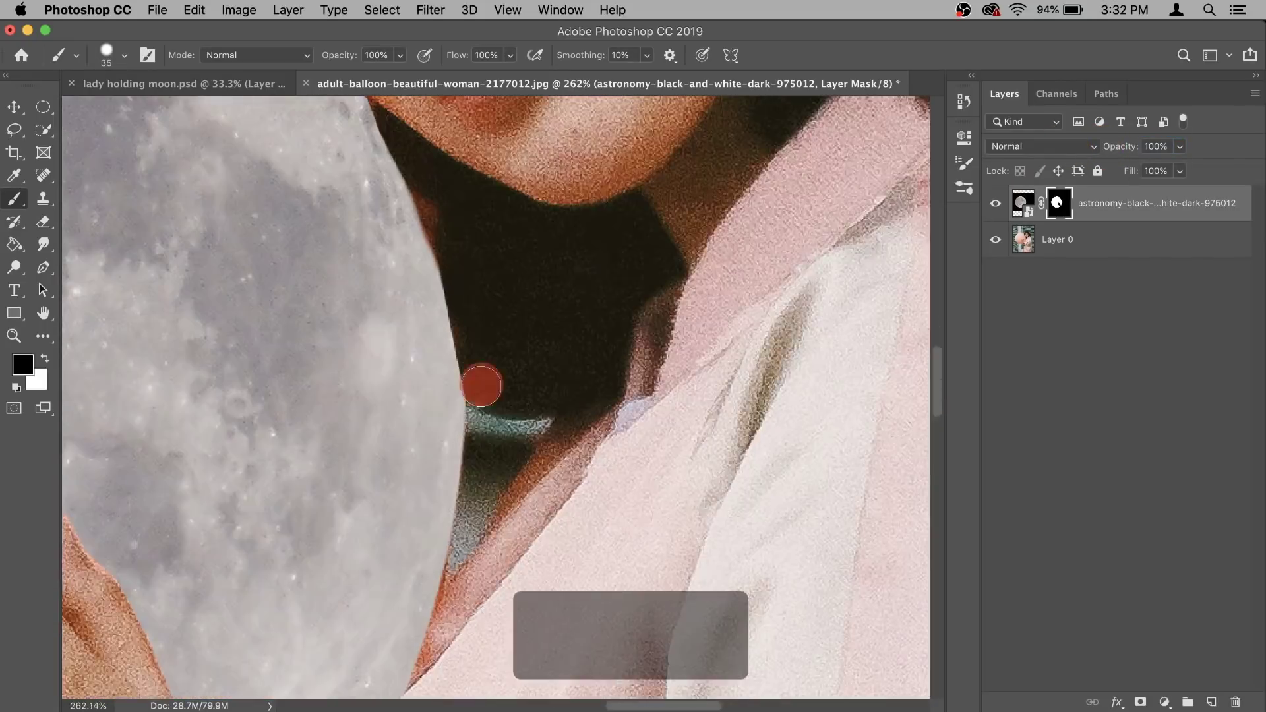
key("x")
scroll(427, 472, "down", 3)
scroll(687, 348, "down", 5)
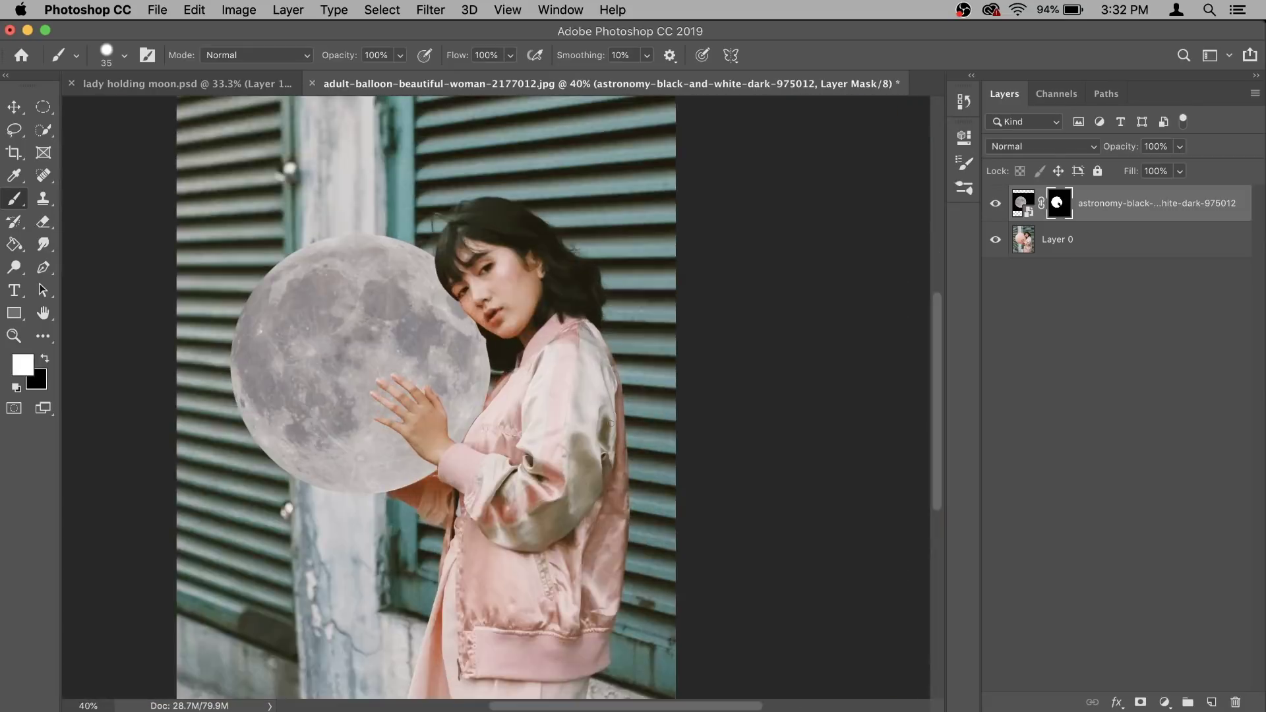
scroll(580, 369, "up", 5)
key("x")
key("x")
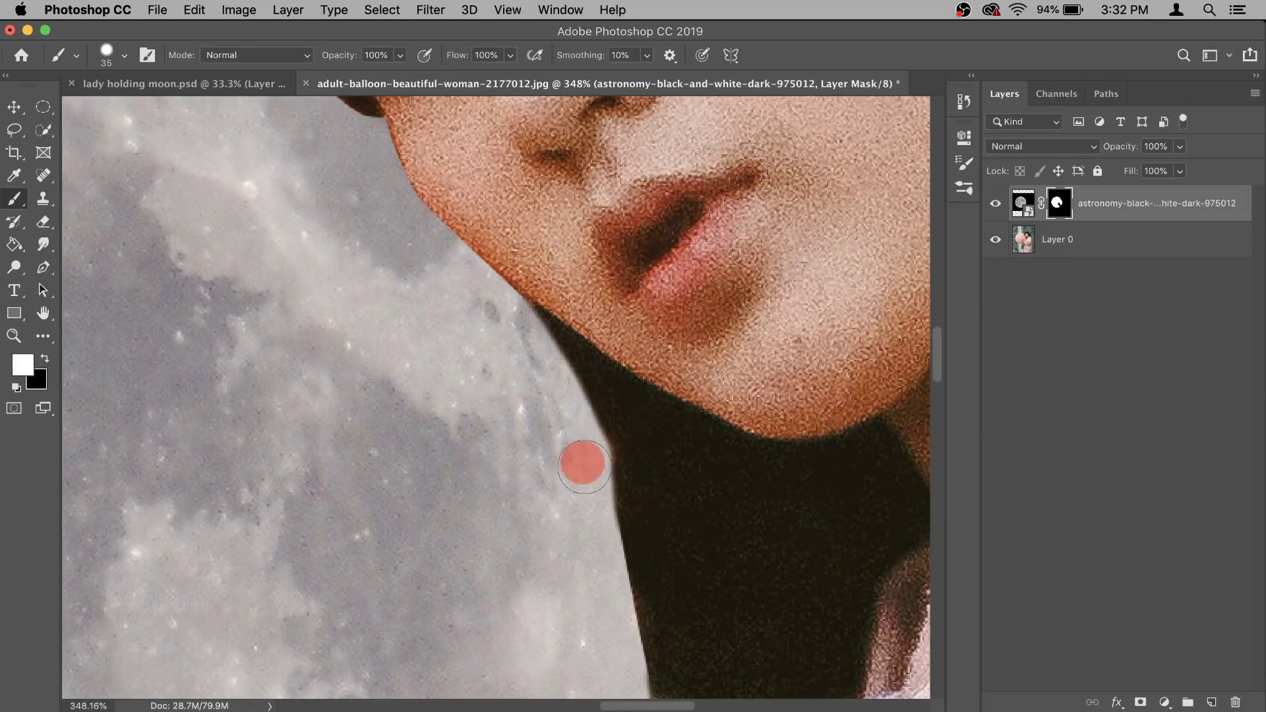
scroll(564, 374, "up", 2)
scroll(564, 375, "down", 7)
key("super+z")
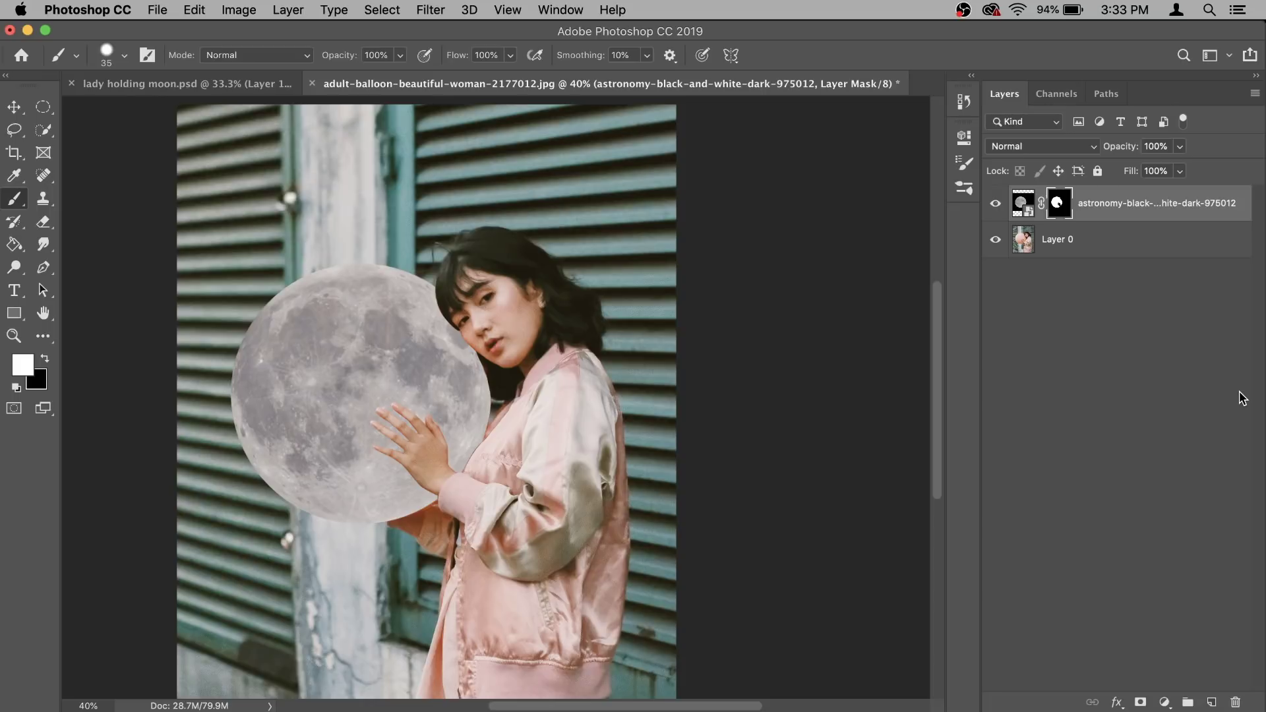
Select Layer 0 and add a Curves layer lowering the midtones from 138 to 122
key("super+2")
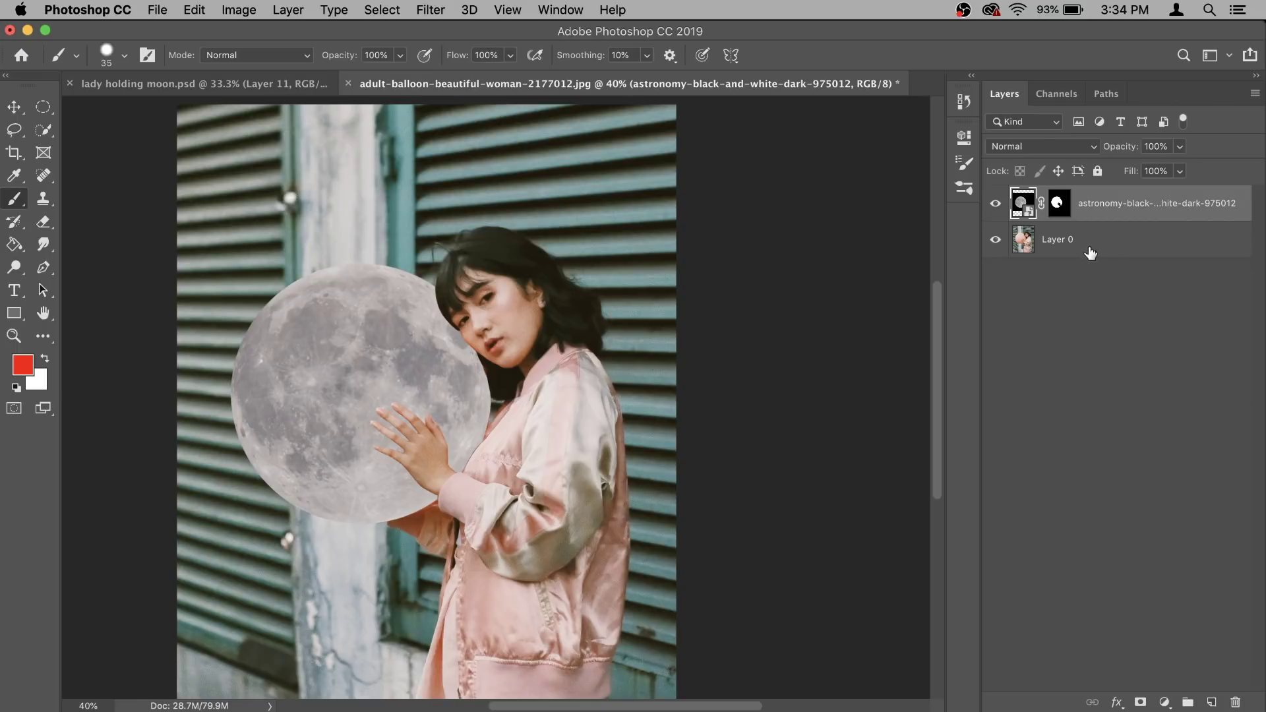
left_click(1116, 242)
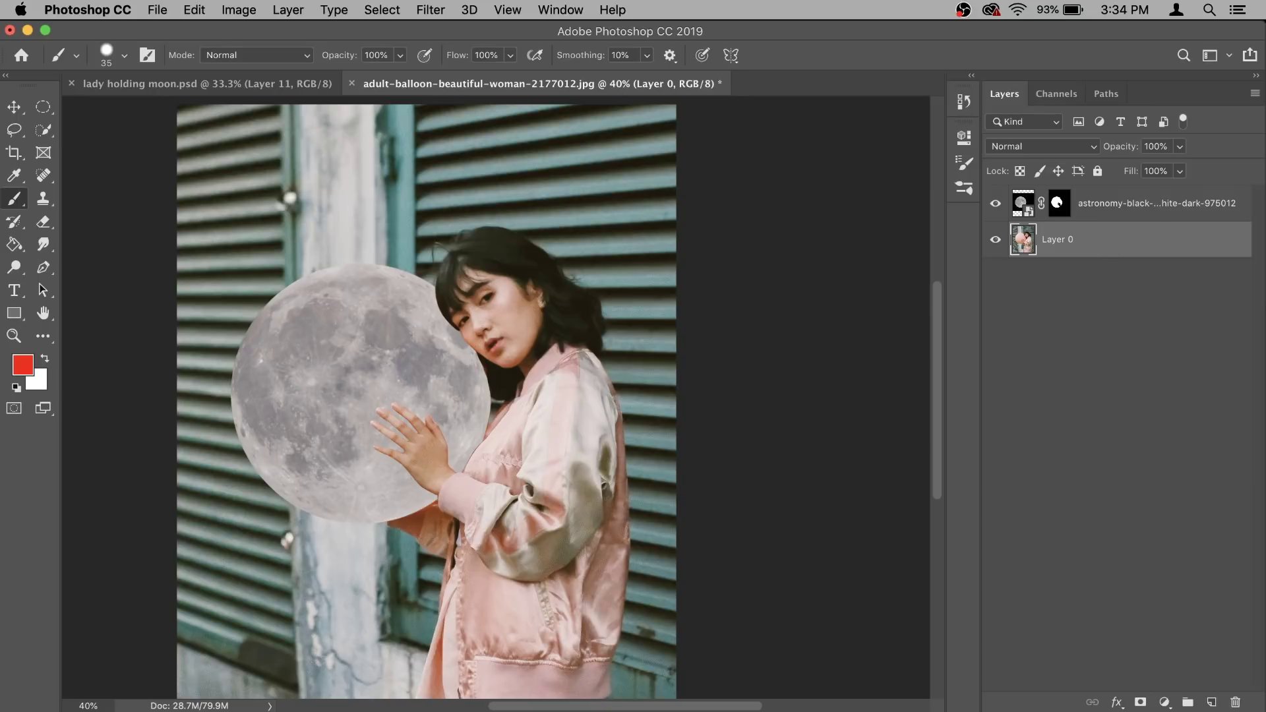
left_click(1165, 702)
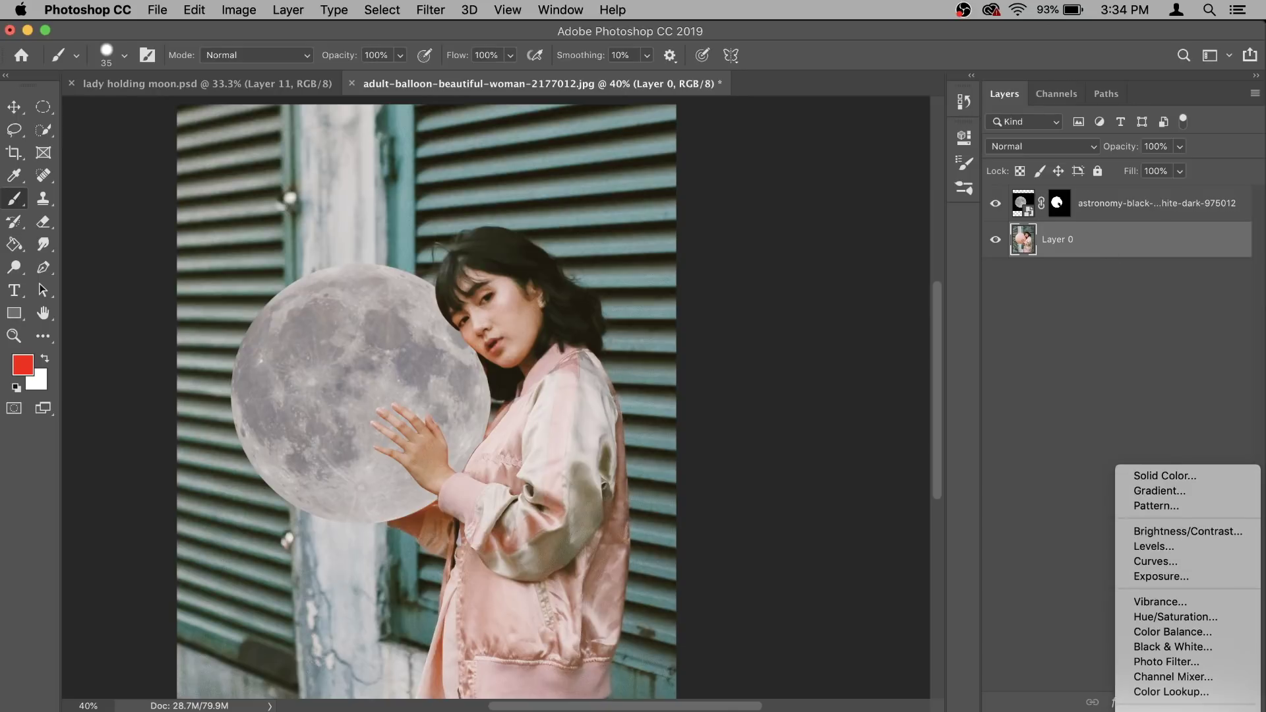
left_click(1165, 569)
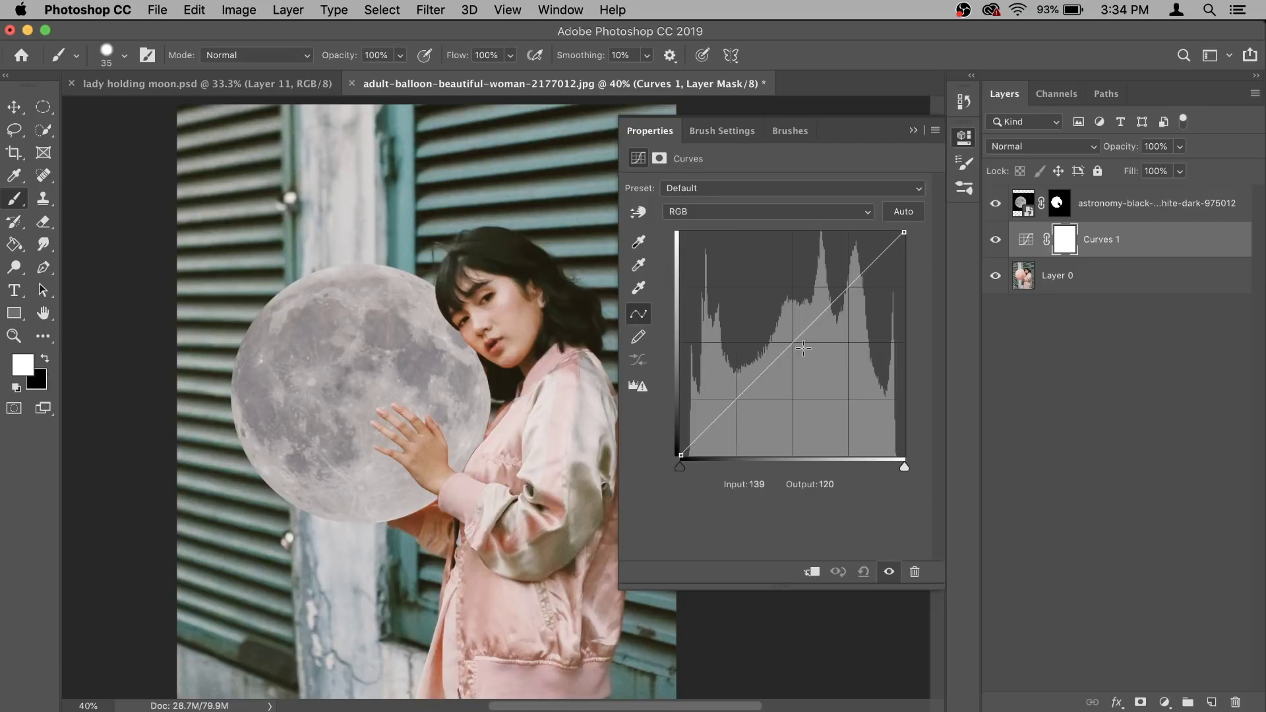
left_click_drag(795, 340, 801, 349)
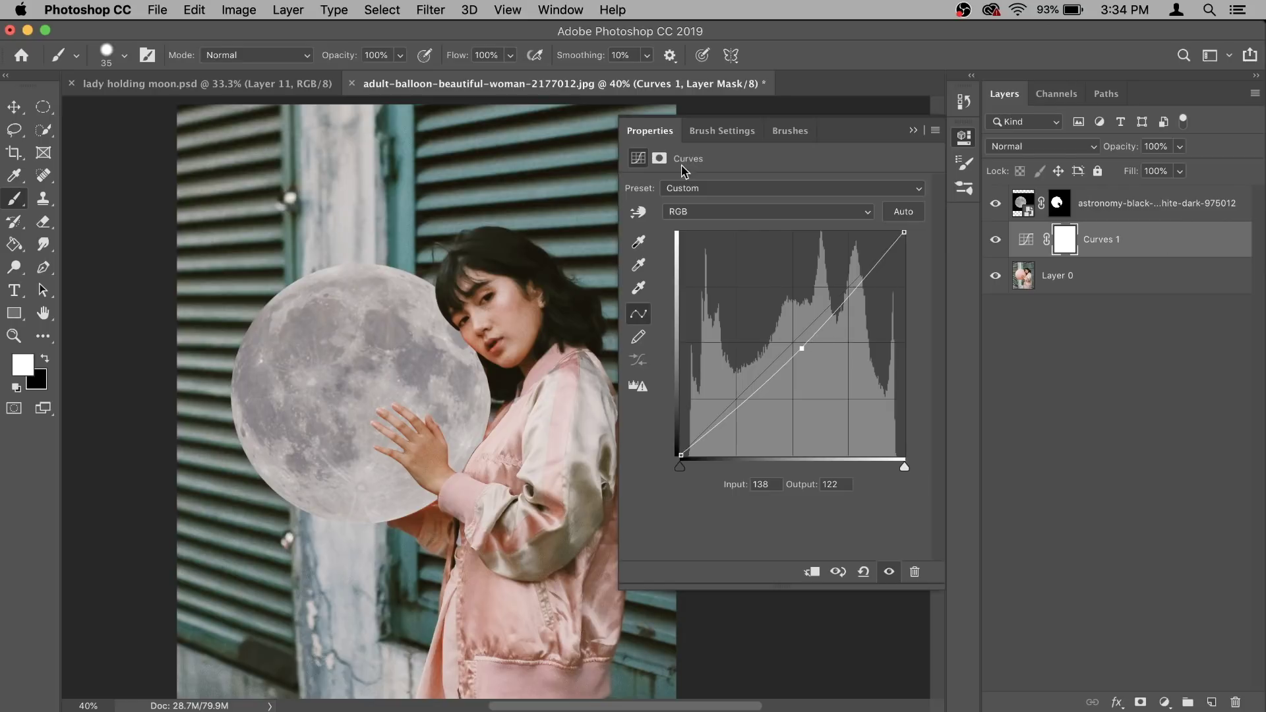
left_click(912, 129)
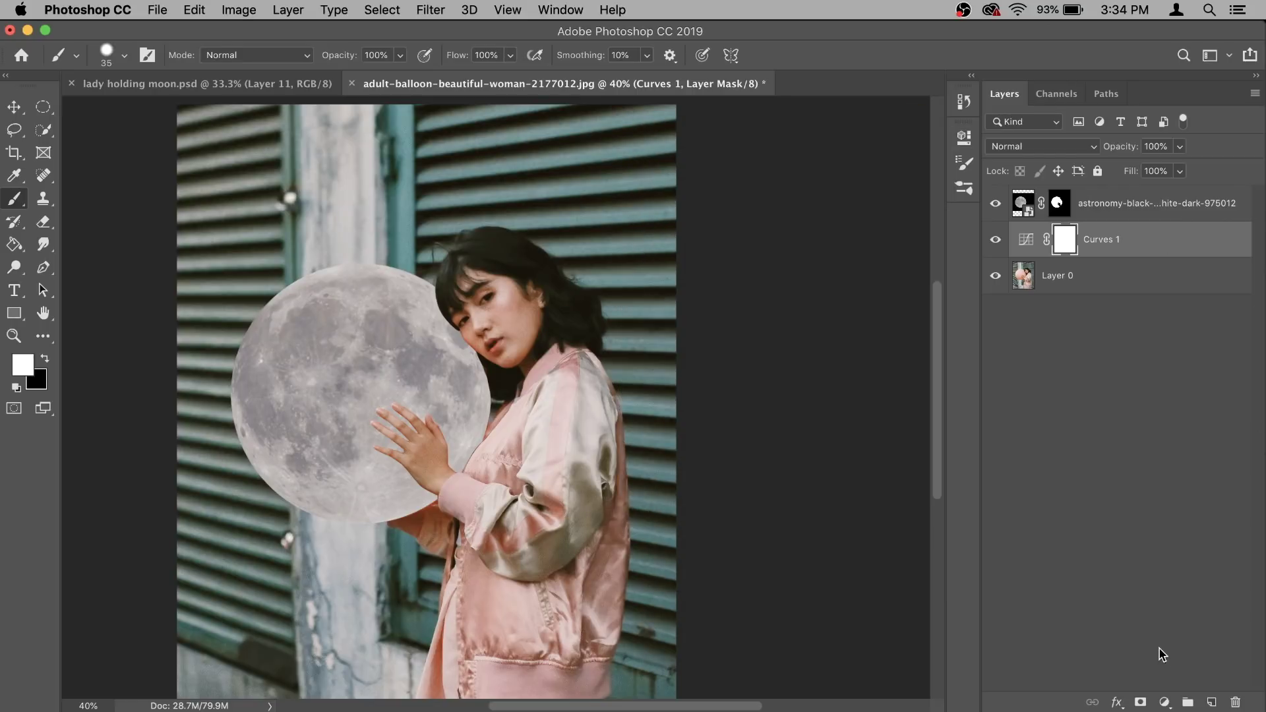
Add a Hue/Saturation adjustment layer with Lightness at -78 to darken the whole photo
left_click(1163, 702)
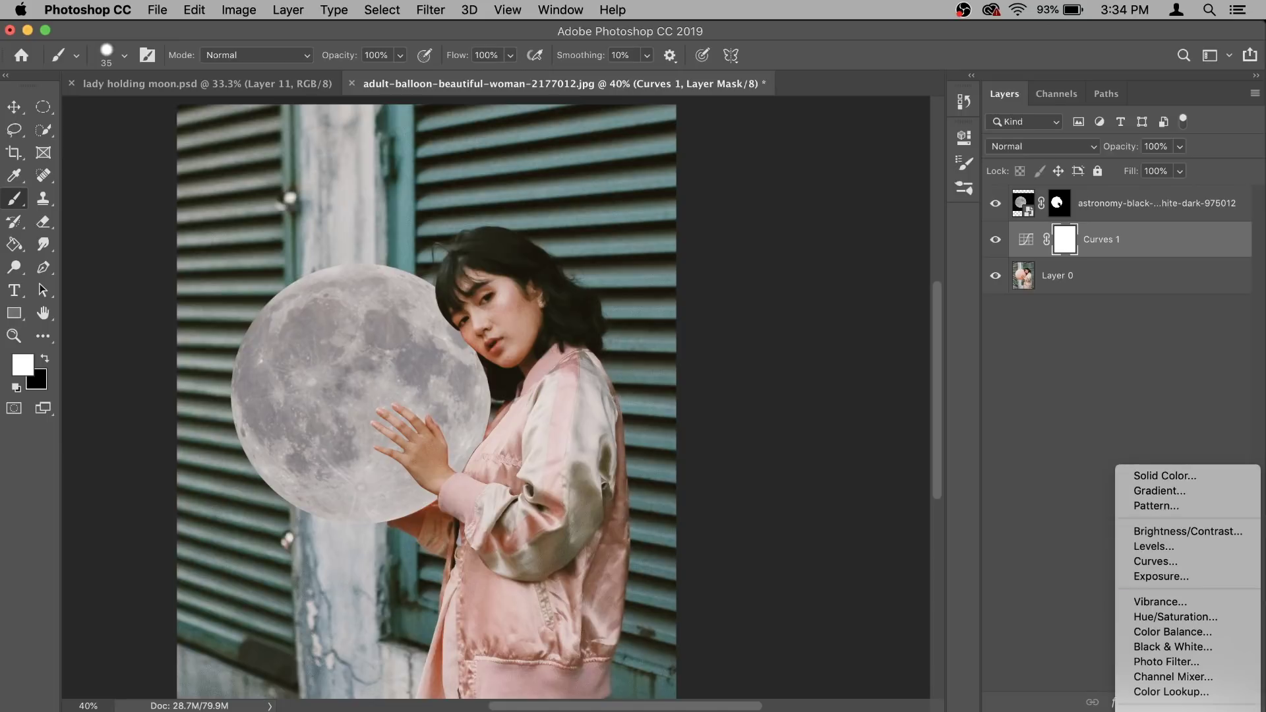
left_click(1180, 616)
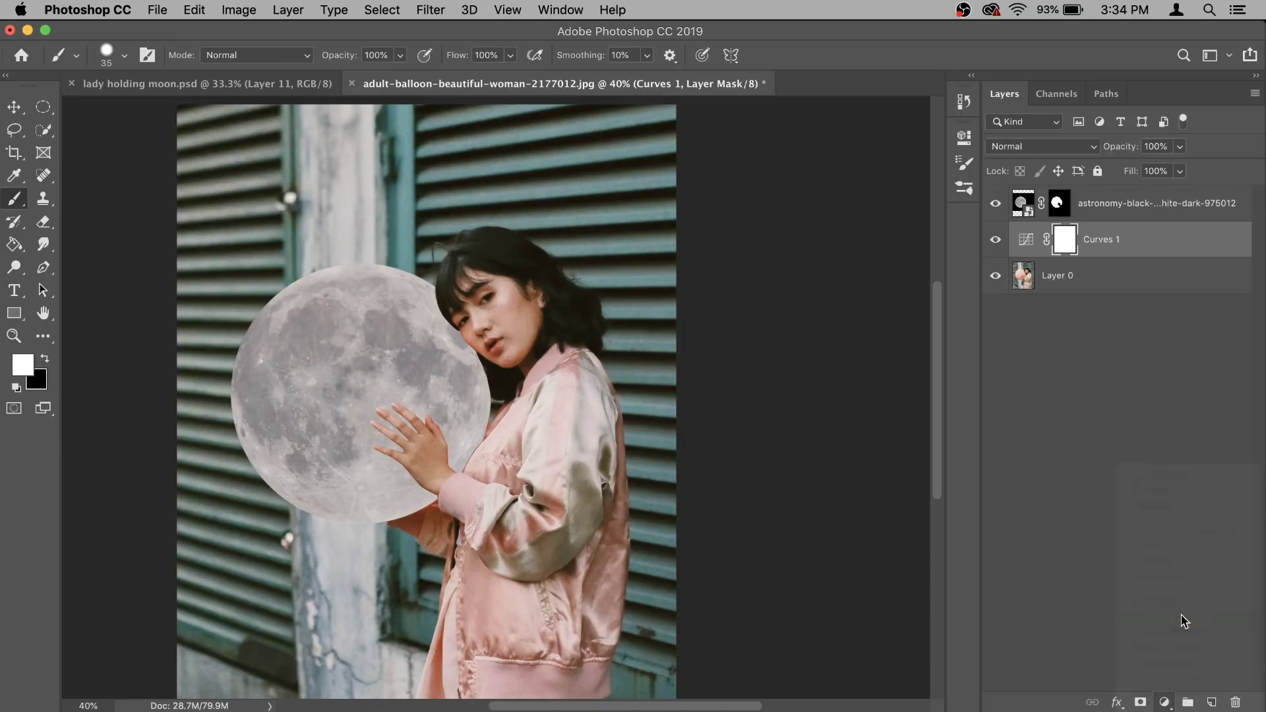
left_click(893, 142)
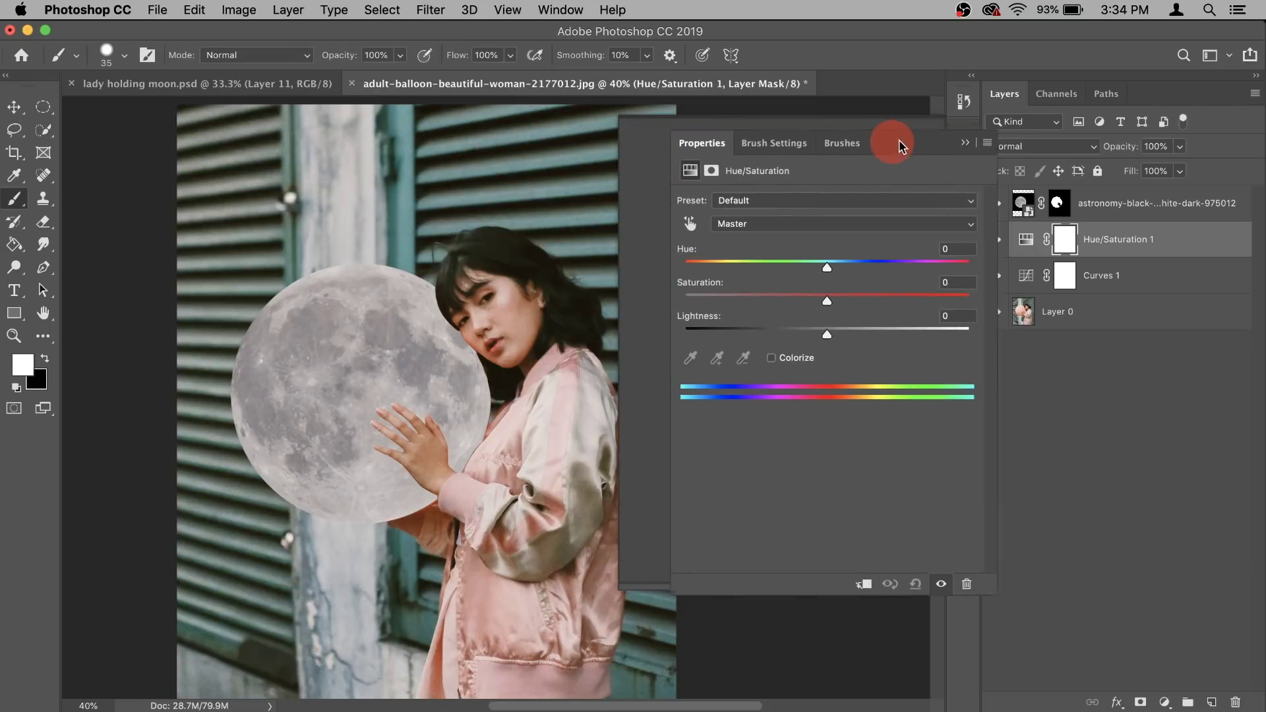
left_click_drag(848, 136, 1035, 198)
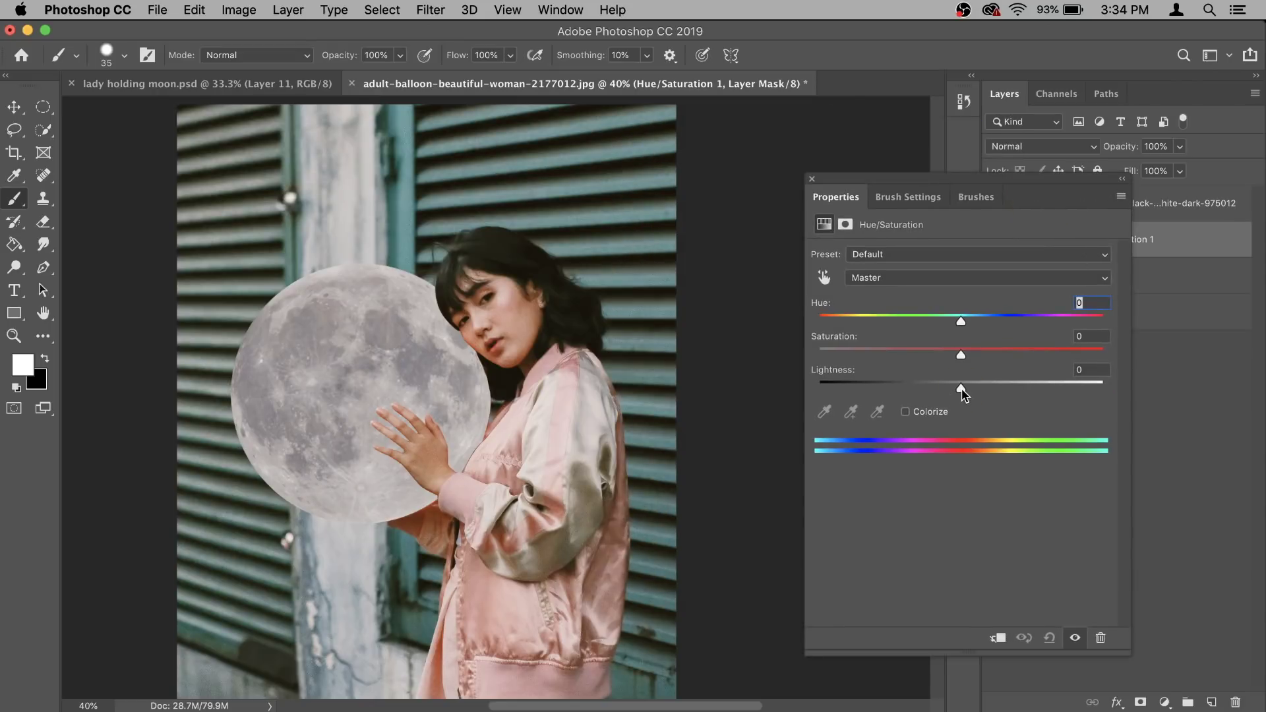
left_click_drag(963, 394, 857, 388)
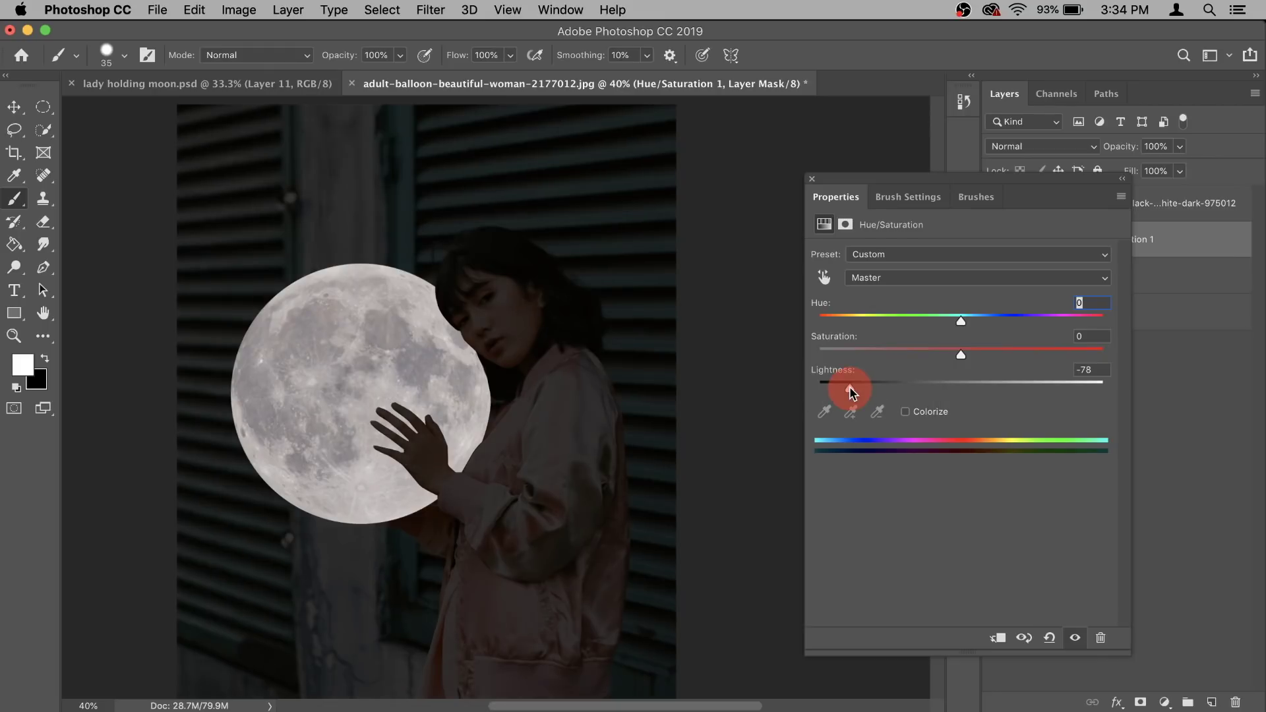
left_click(812, 179)
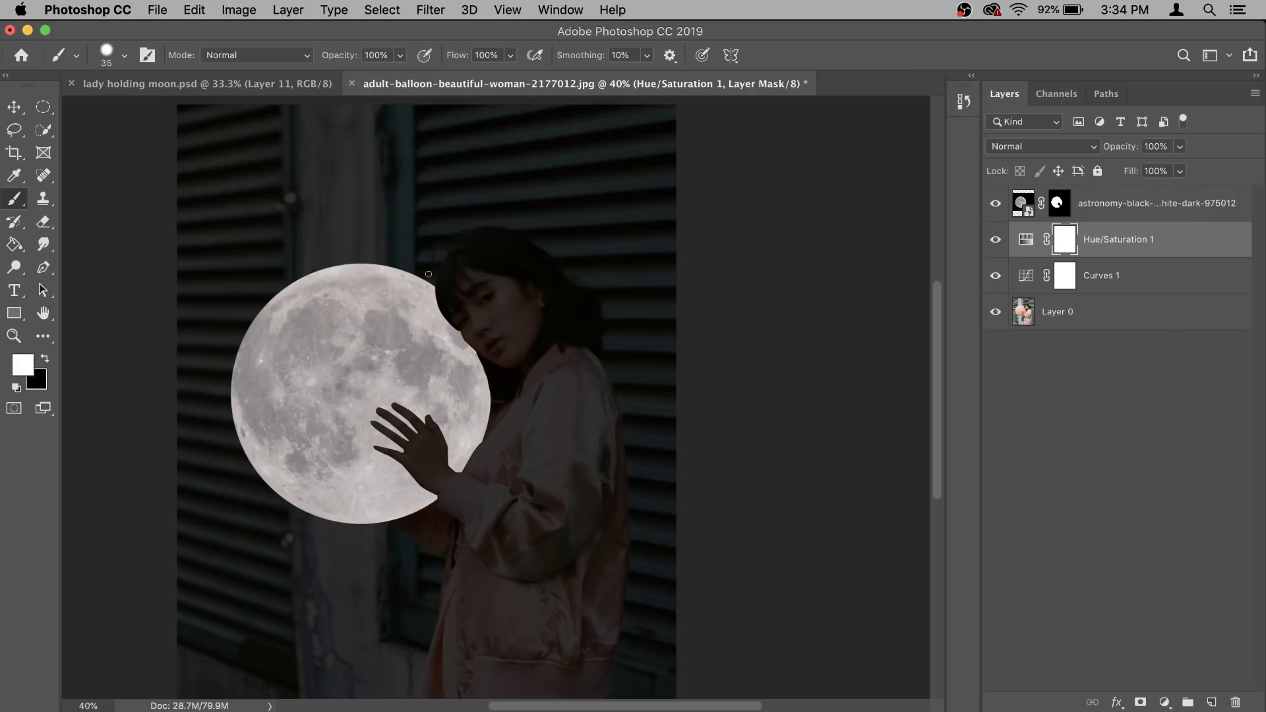
Set up a fully soft black brush at about 1000 px and 62% opacity
left_click(45, 359)
right_click(463, 291)
left_click_drag(590, 373, 518, 367)
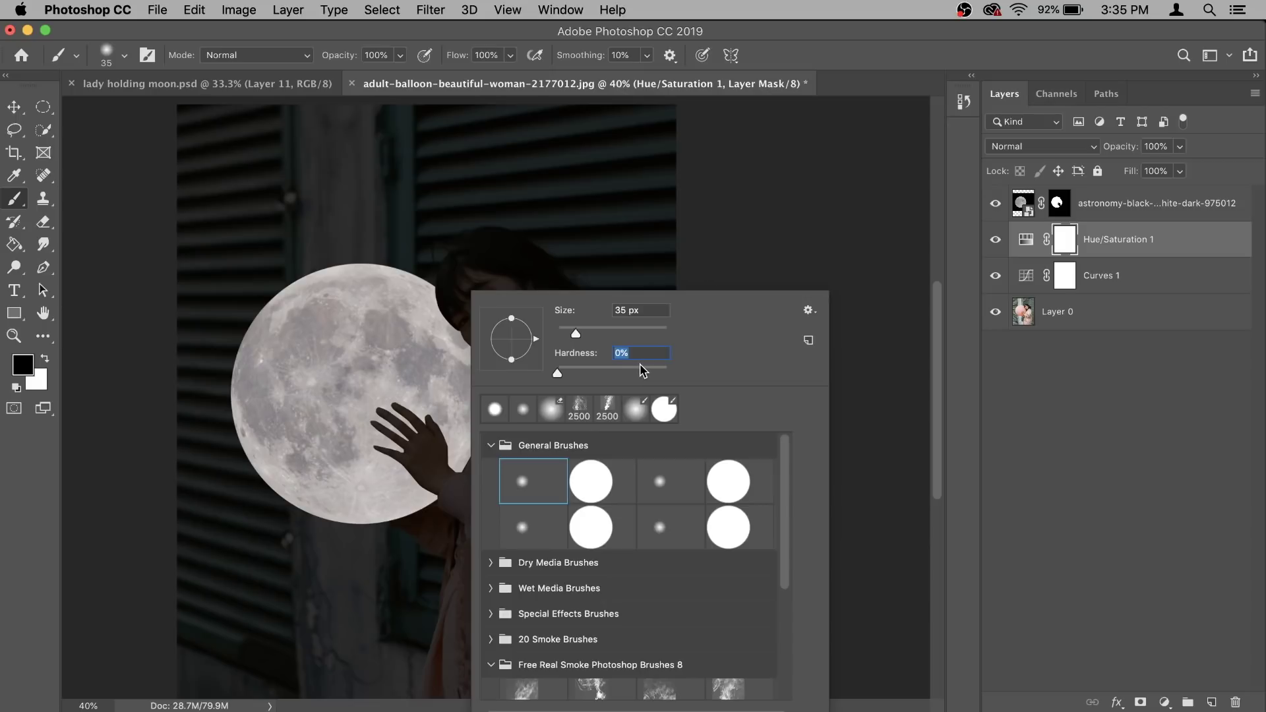
left_click(644, 333)
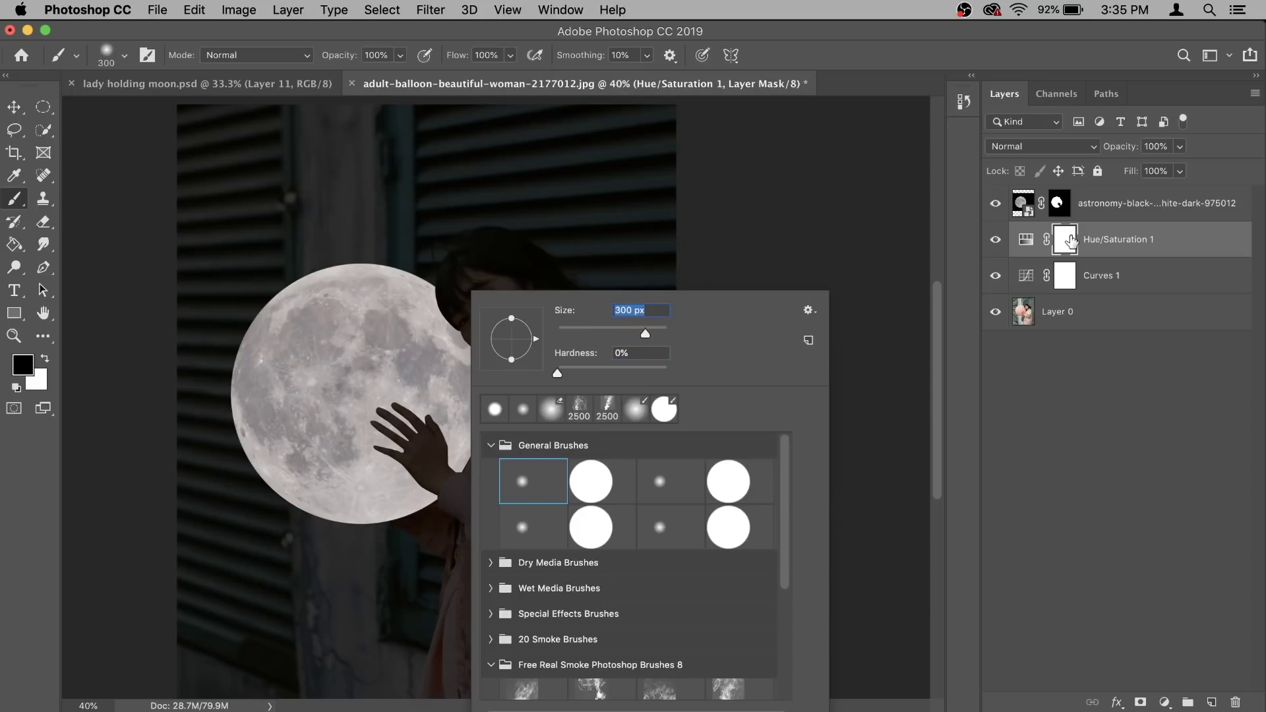
left_click(1069, 241)
key("bracketright")
key("bracketright")
key("bracketright")
key("bracketright")
key("bracketright")
key("bracketright")
key("bracketright")
key("bracketright")
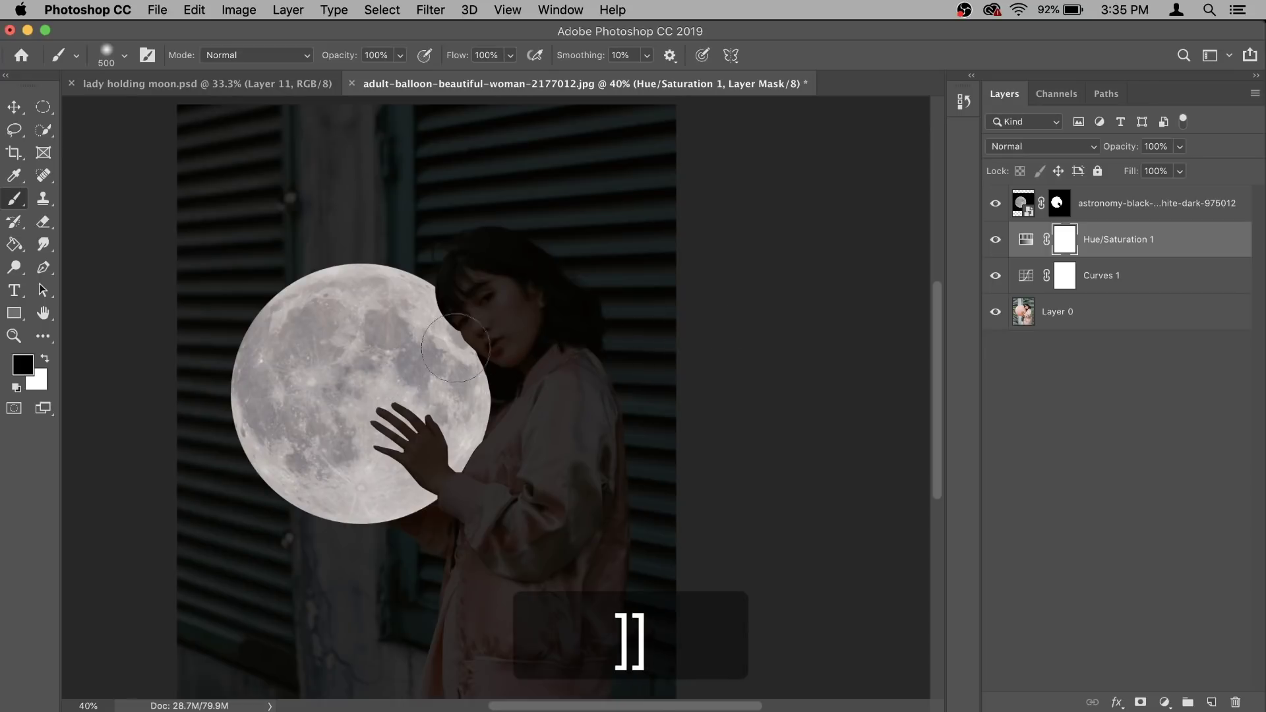
key("bracketleft")
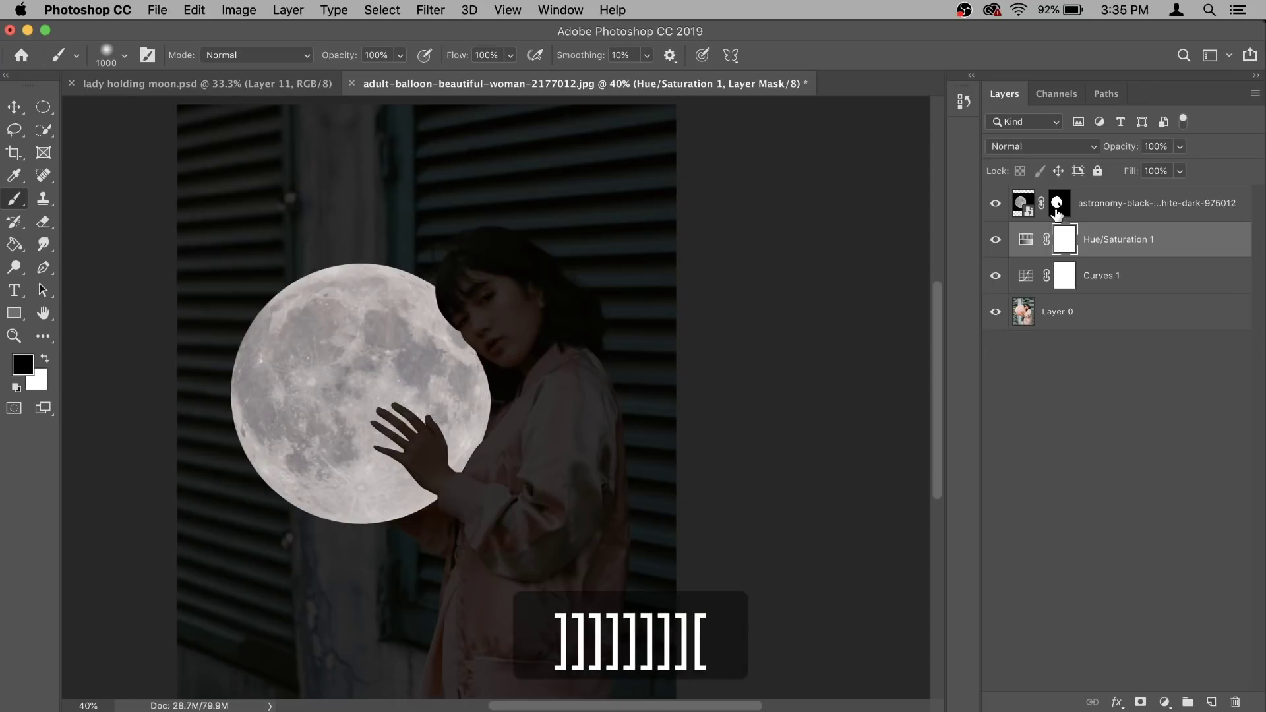
left_click(400, 55)
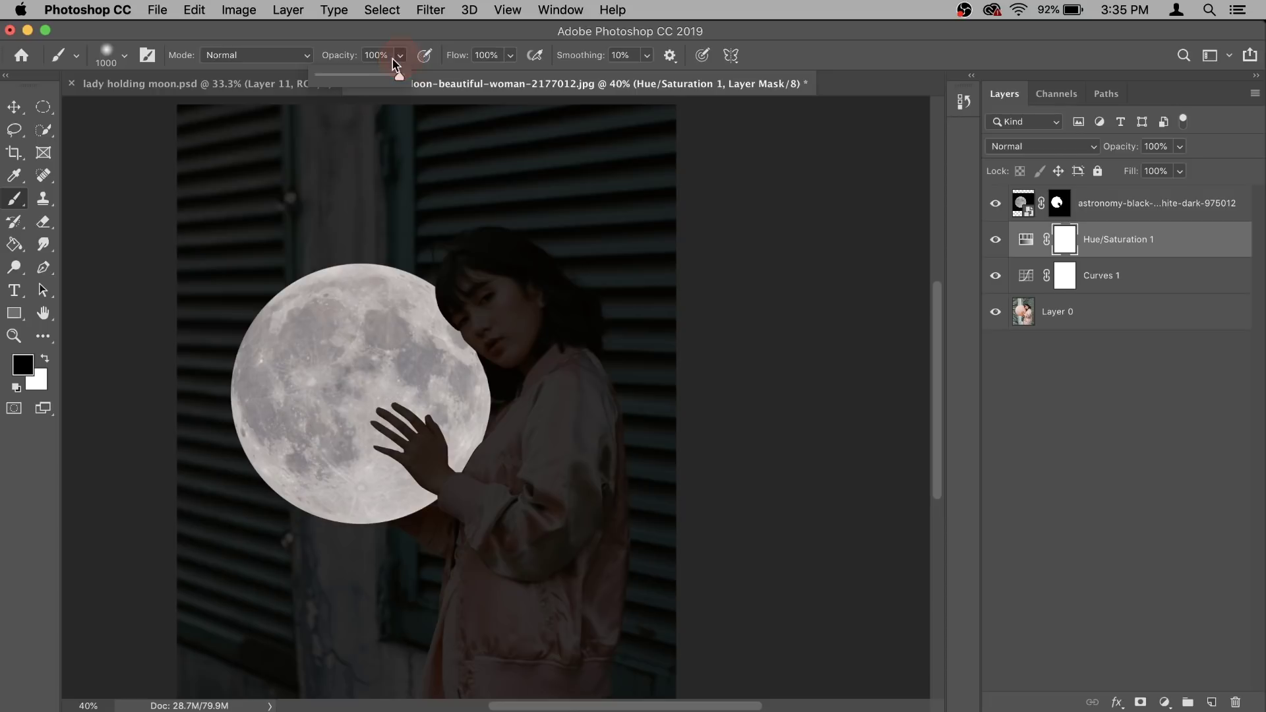
left_click(351, 75)
left_click_drag(352, 77, 370, 77)
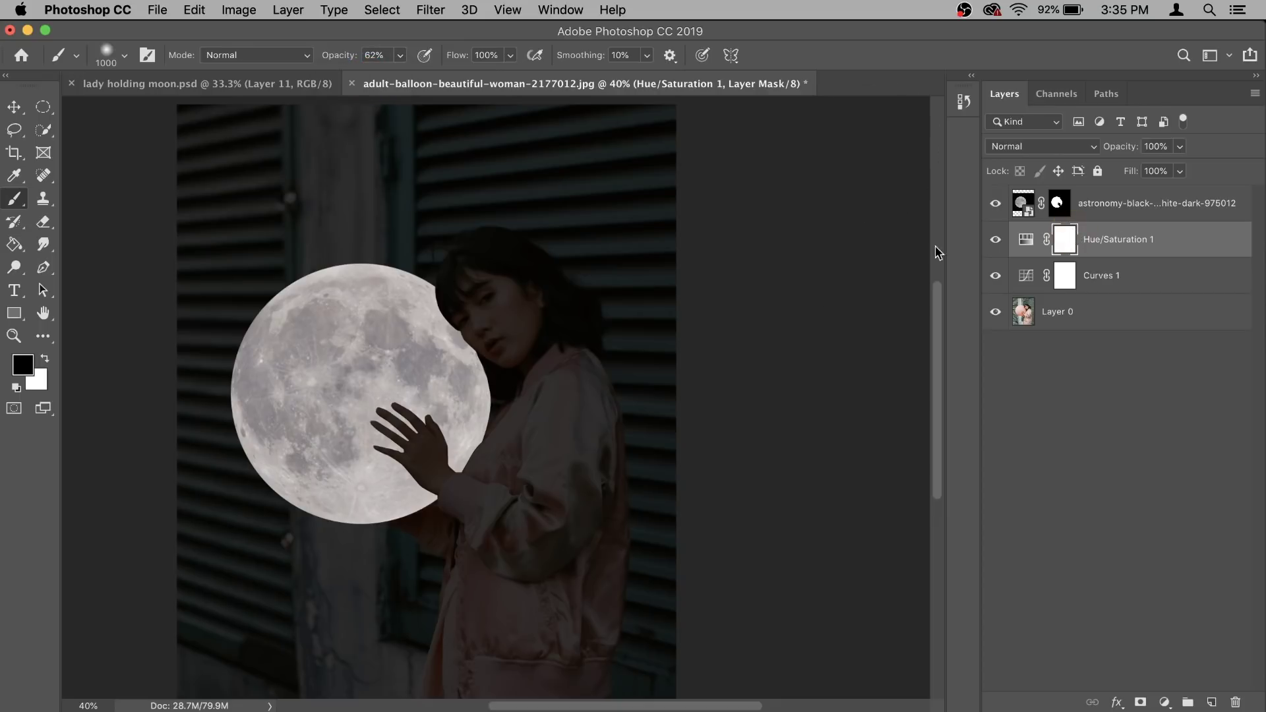
Paint the mask over the hand and face to brighten them, undoing one stray stroke
left_click(405, 417)
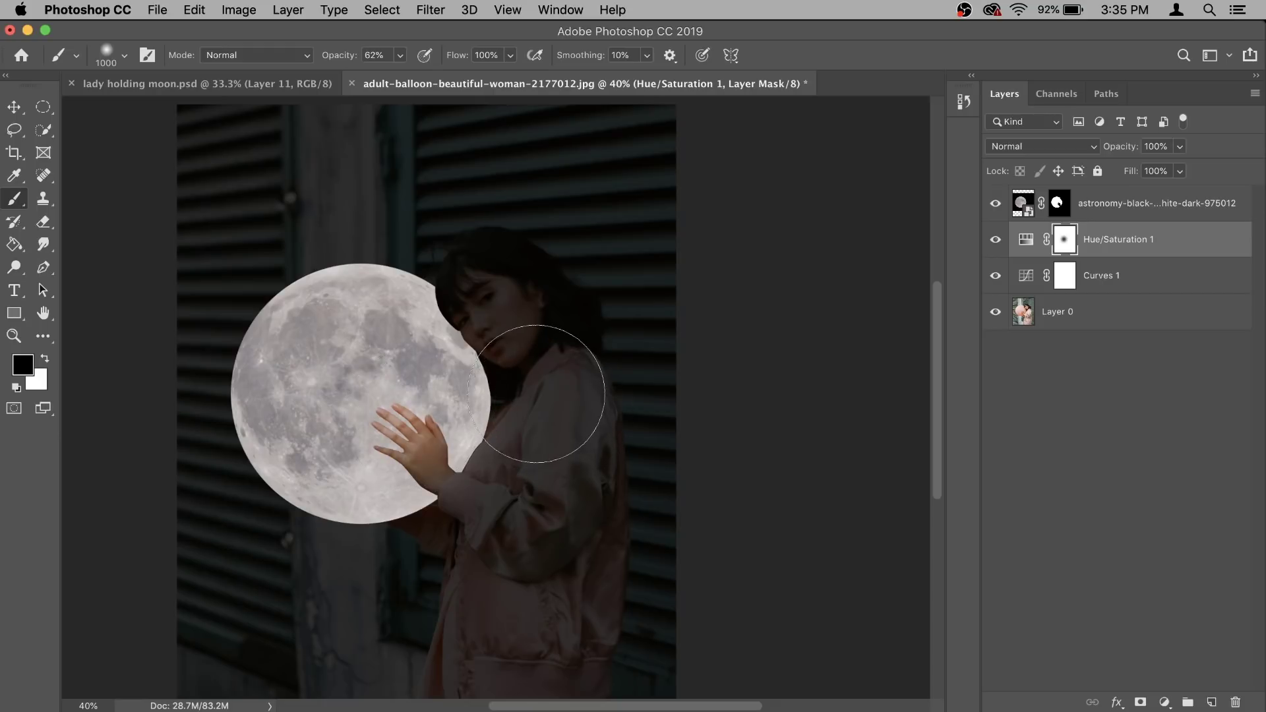
key("bracketleft")
key("bracketleft")
key("bracketleft")
mouse_move(455, 329)
left_mouse_down()
mouse_move(484, 429)
mouse_move(455, 455)
mouse_move(442, 431)
left_mouse_up()
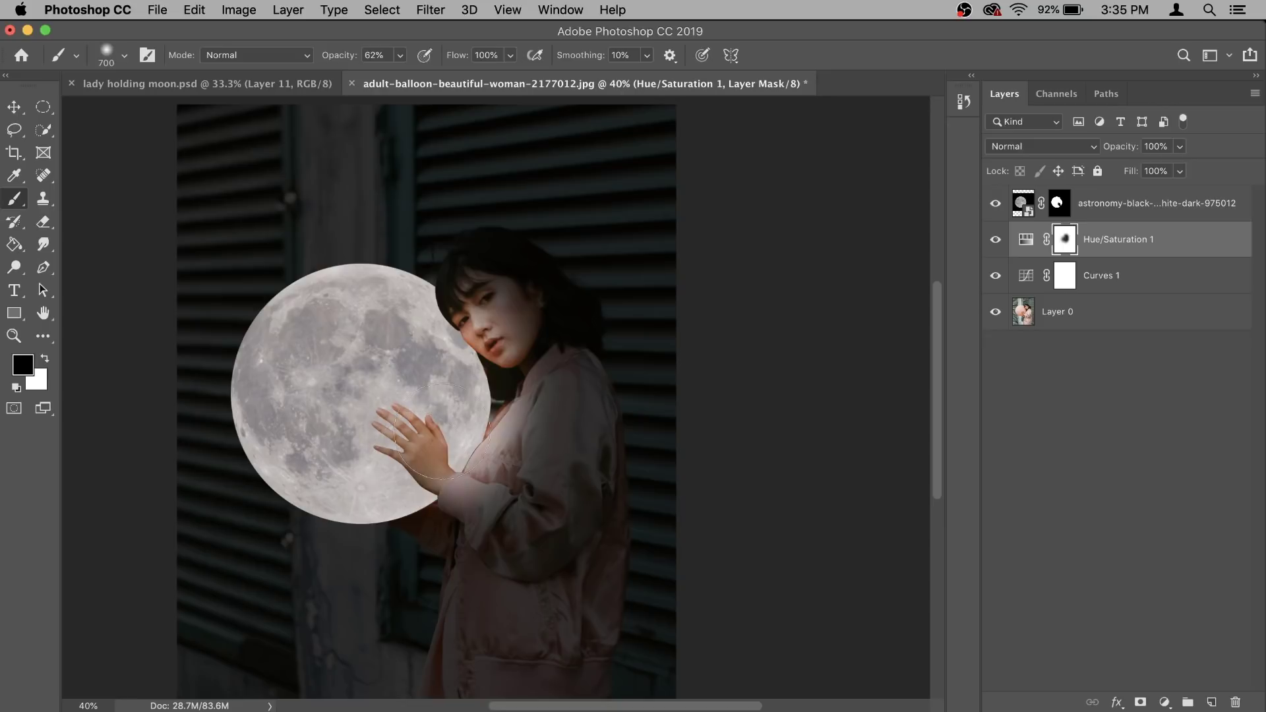
key("bracketright")
key("bracketright")
left_click(424, 333)
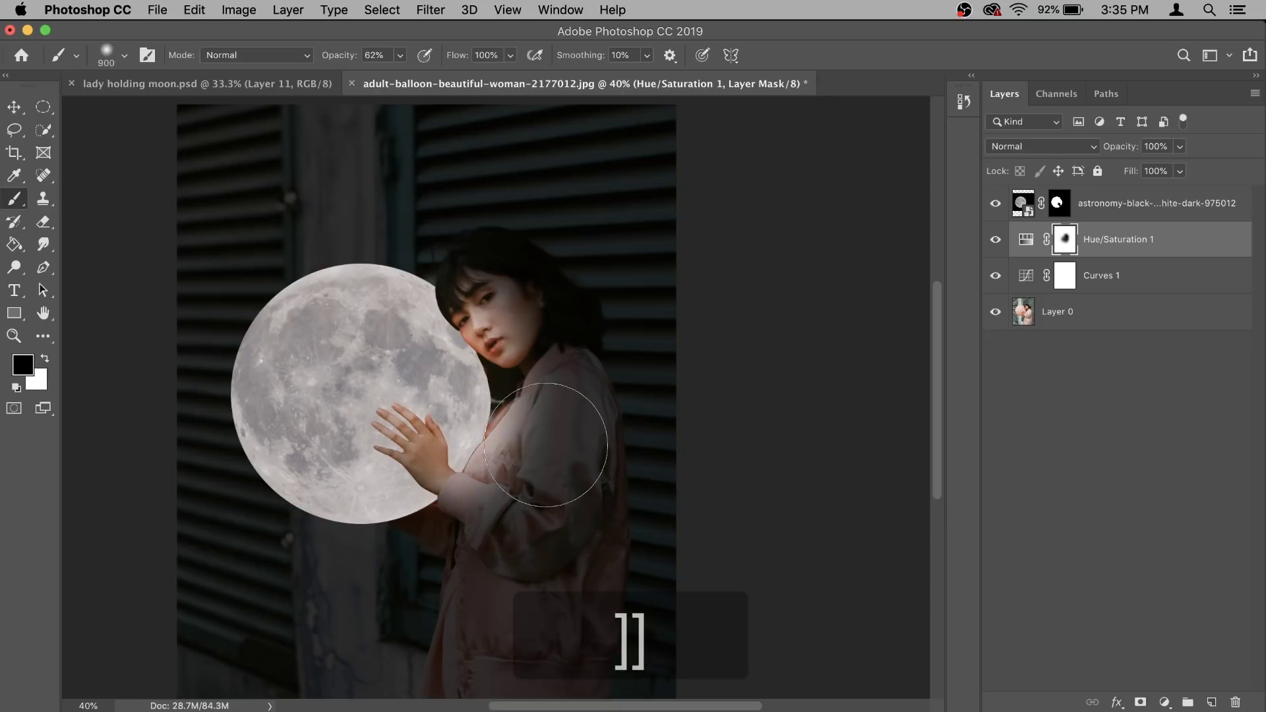
key("super+z")
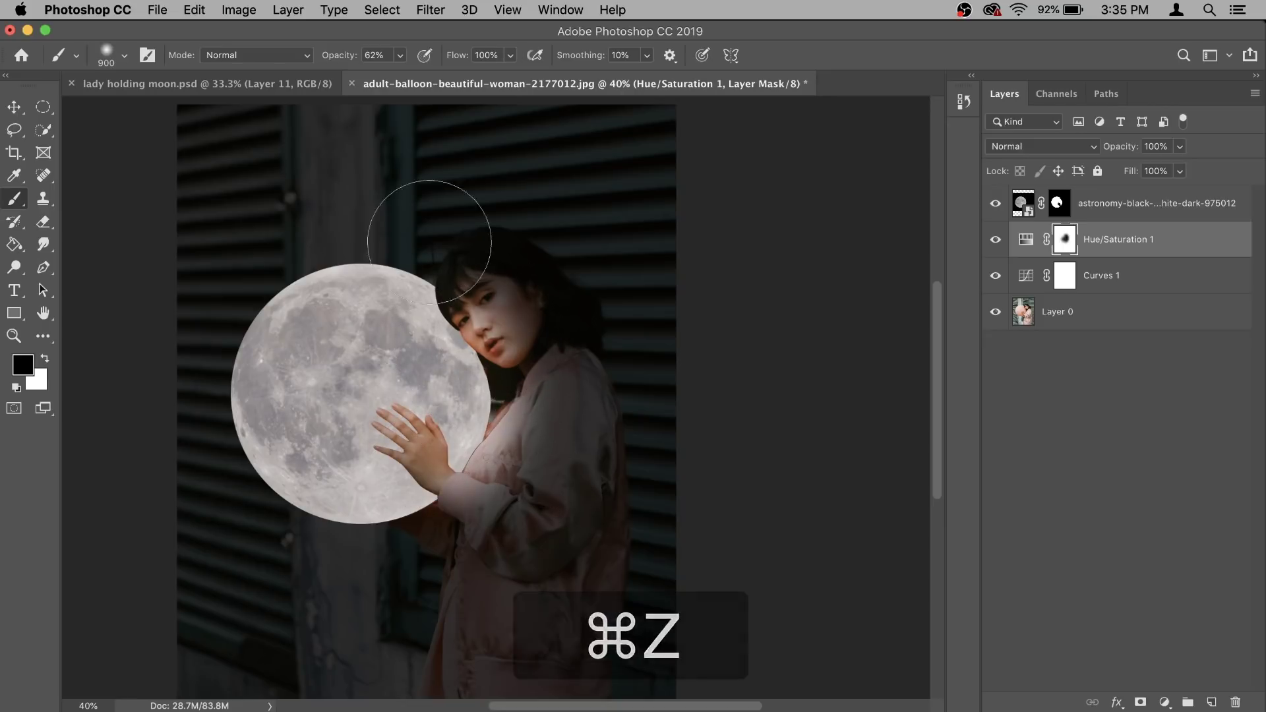
At 31% opacity and 1000 px, paint the mask from the face down to the arm
left_click(399, 55)
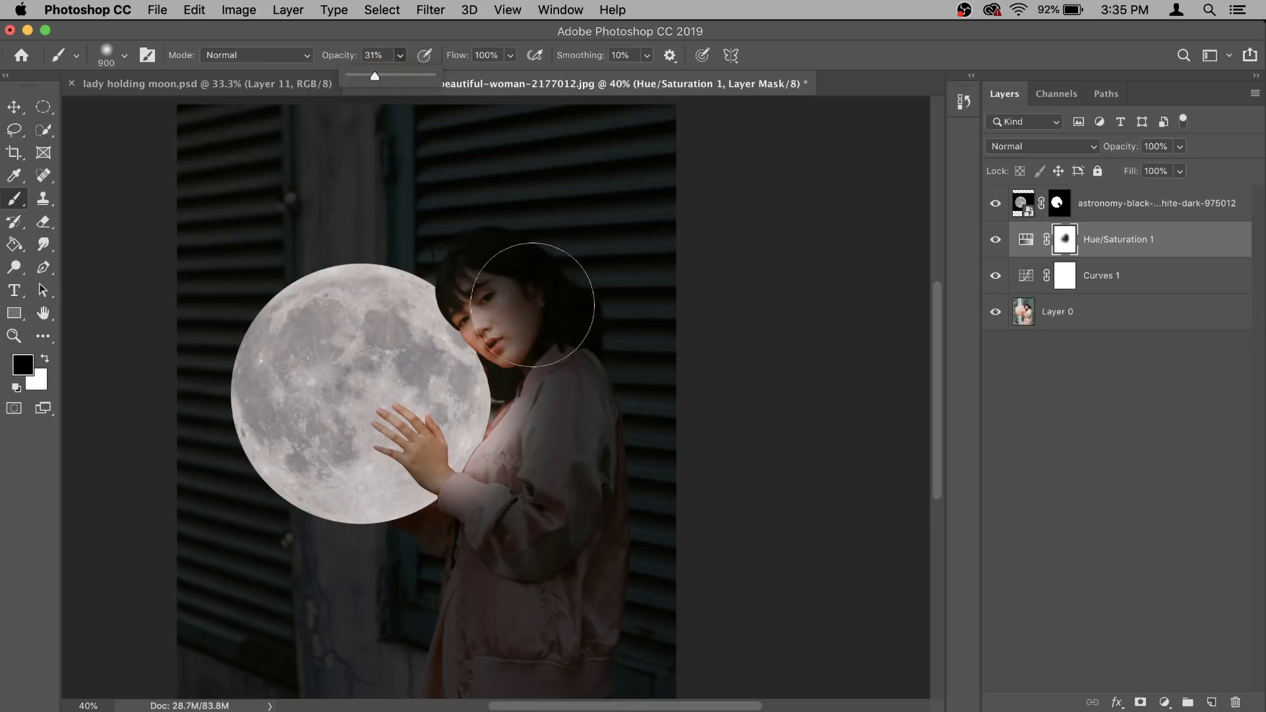
key("bracketright")
mouse_move(520, 280)
left_mouse_down()
mouse_move(509, 283)
mouse_move(552, 367)
mouse_move(484, 531)
left_mouse_up()
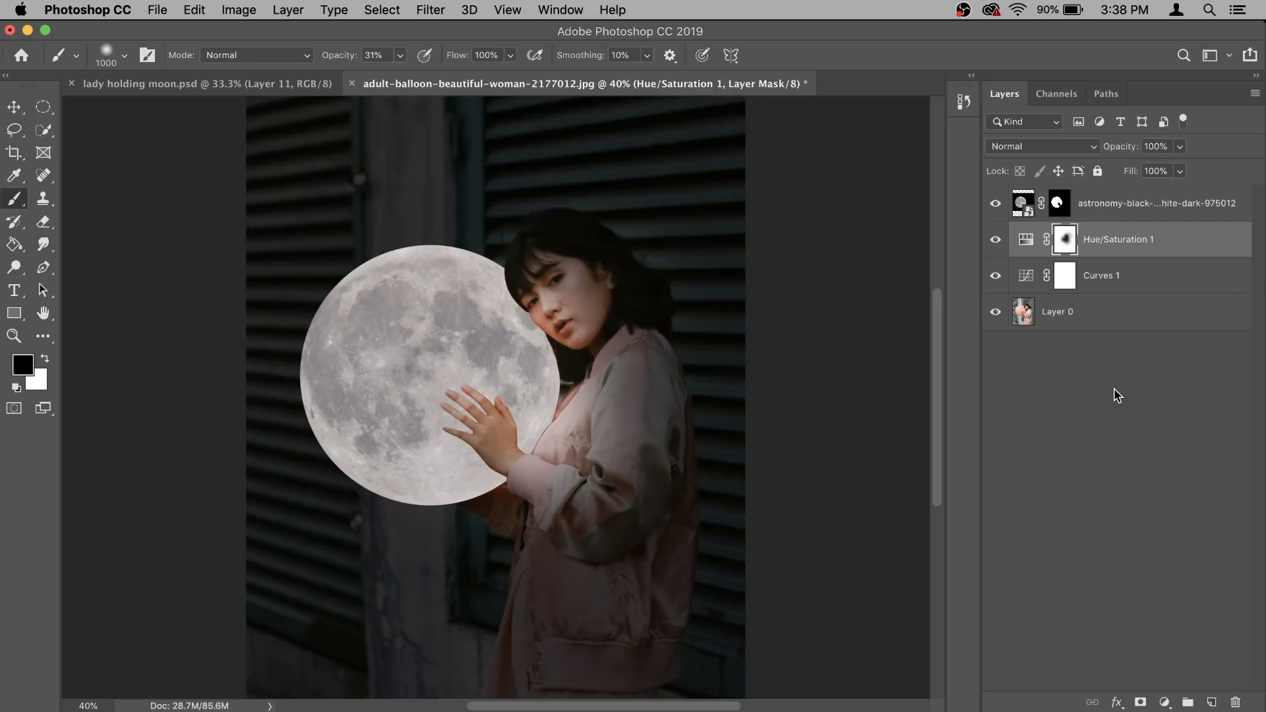
left_click(1163, 209)
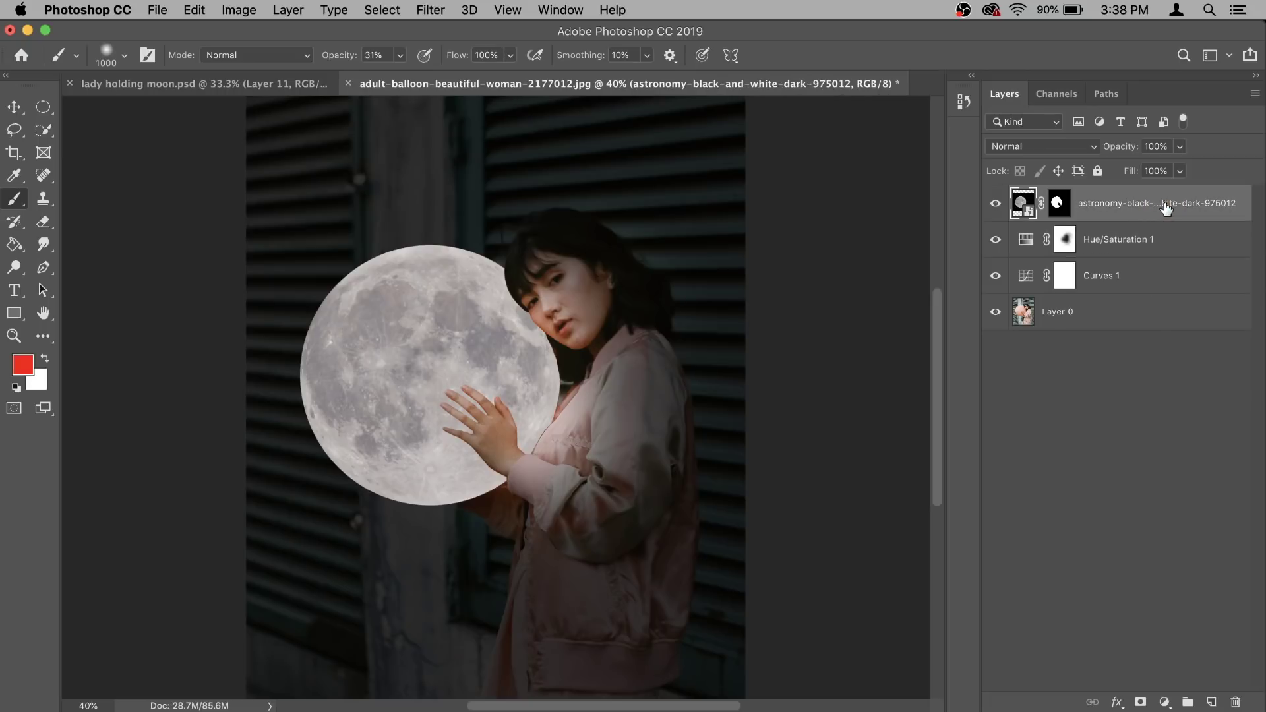
Add a reversed Black, White gradient overlay in Soft Light mode to the moon
right_click(1166, 209)
left_click(1058, 37)
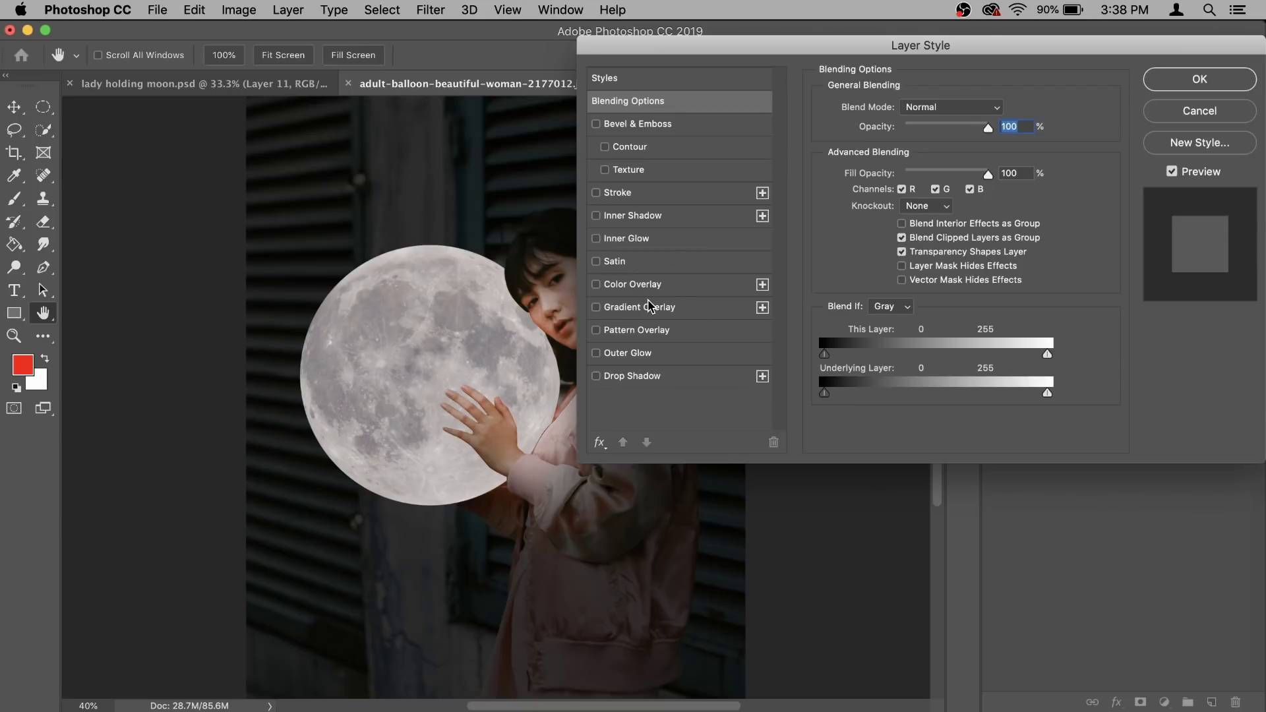
left_click(650, 306)
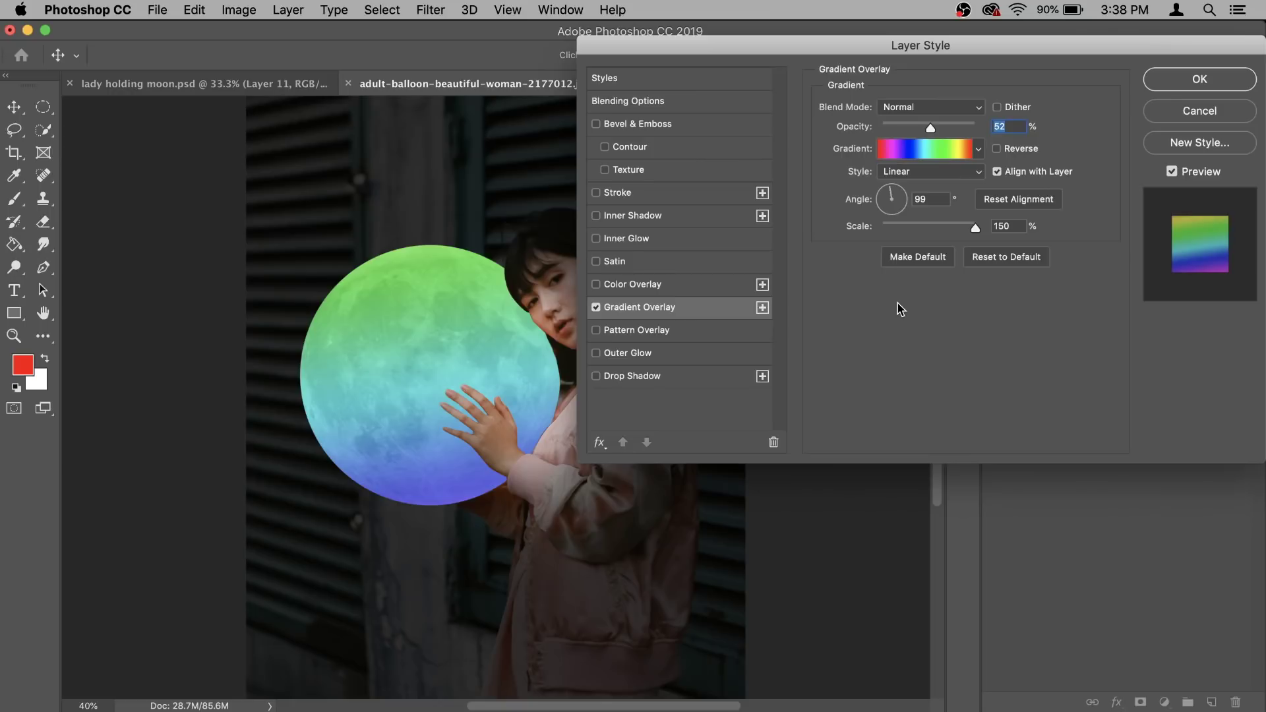
left_click(933, 153)
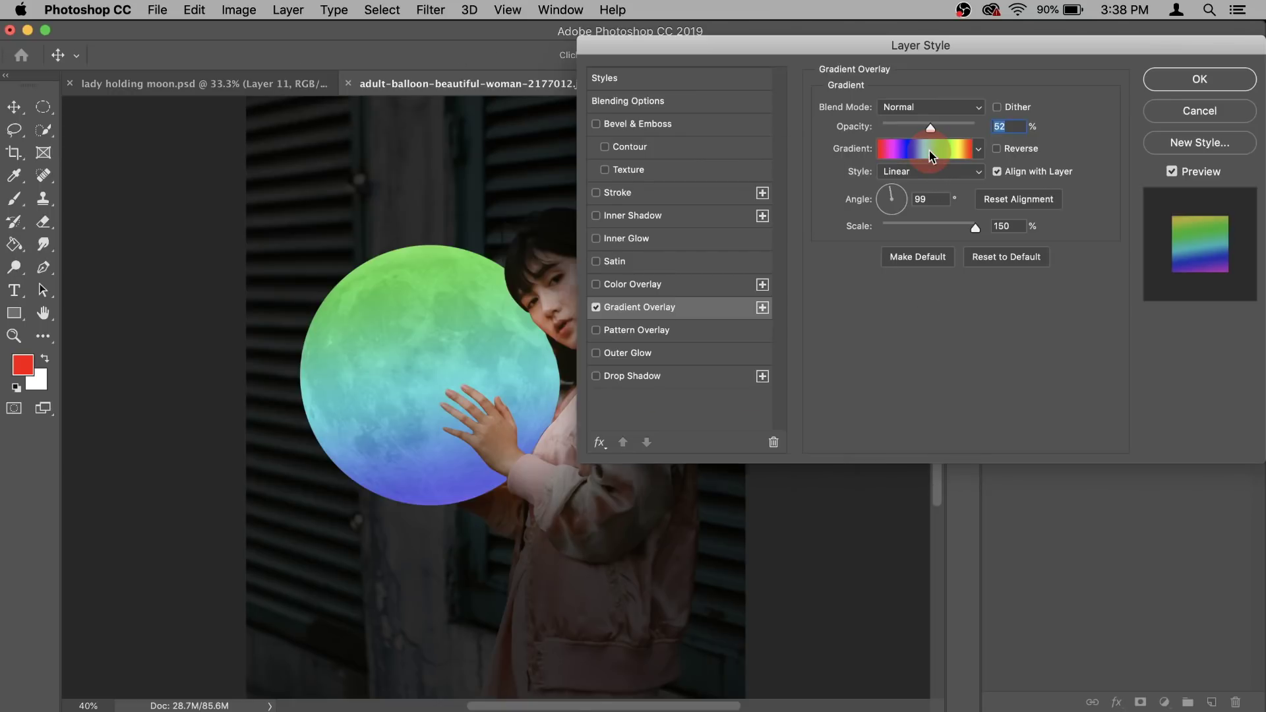
left_click(525, 212)
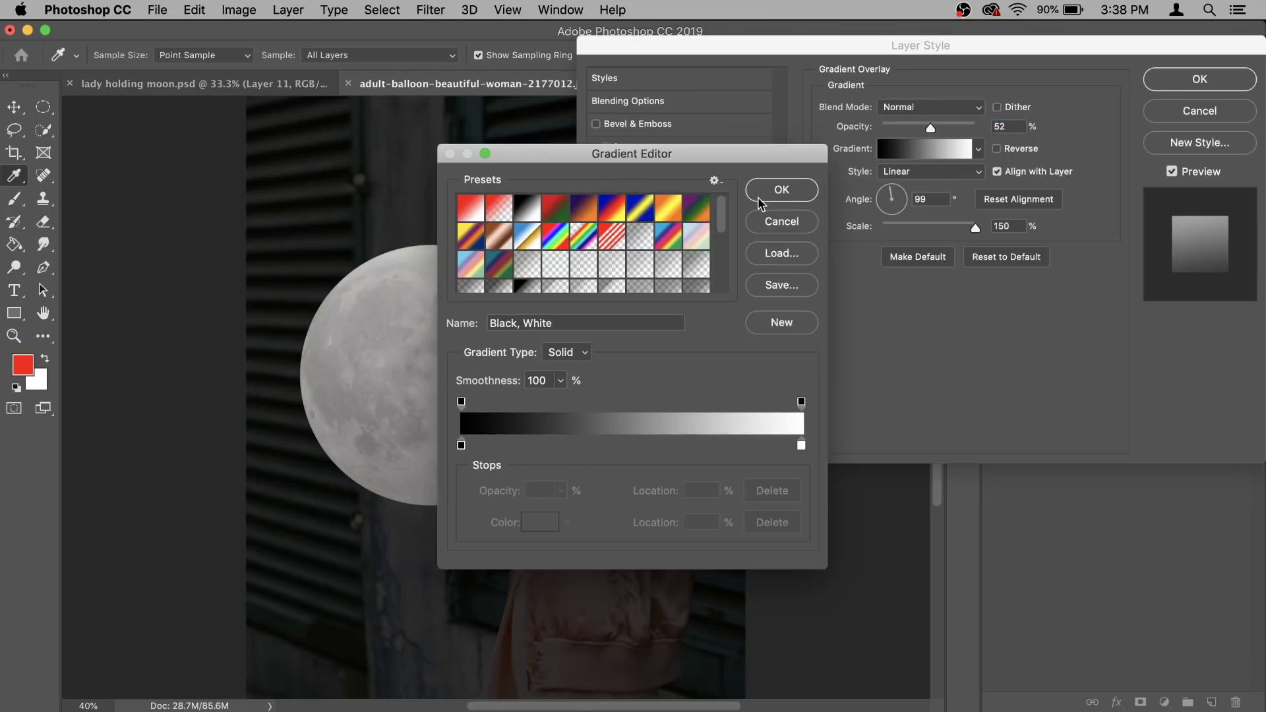
left_click(798, 192)
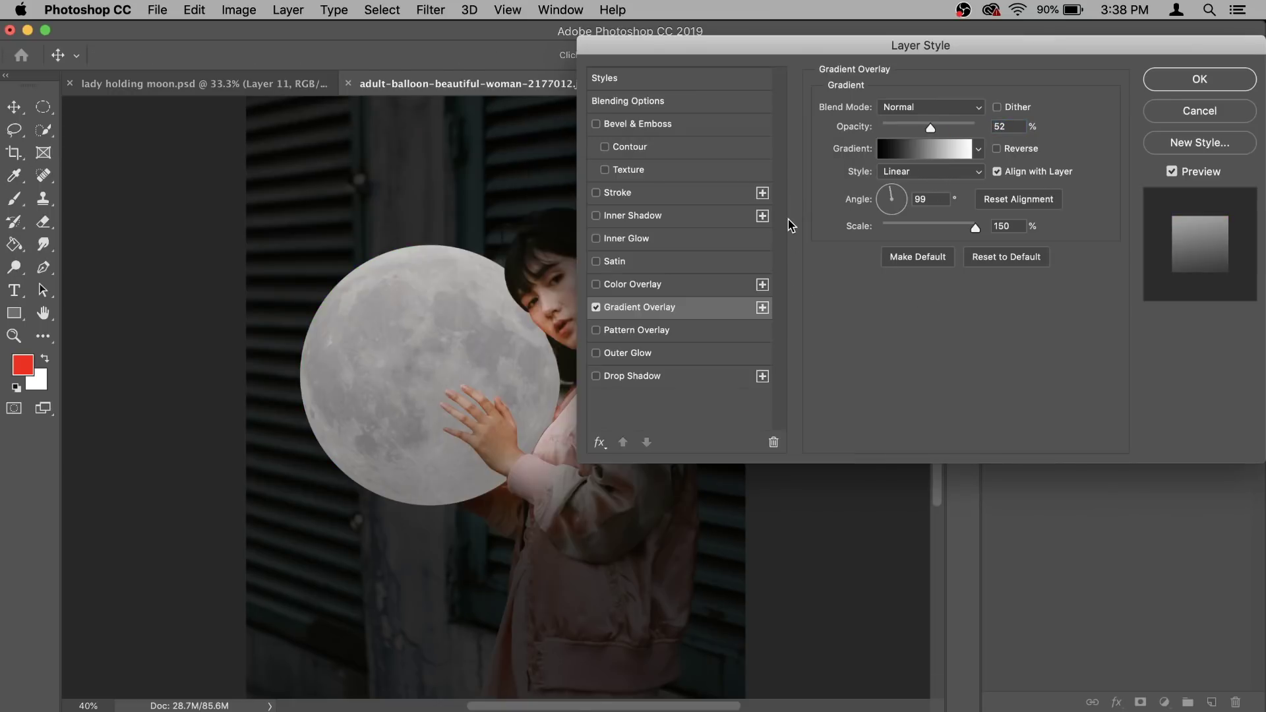
left_click(1006, 150)
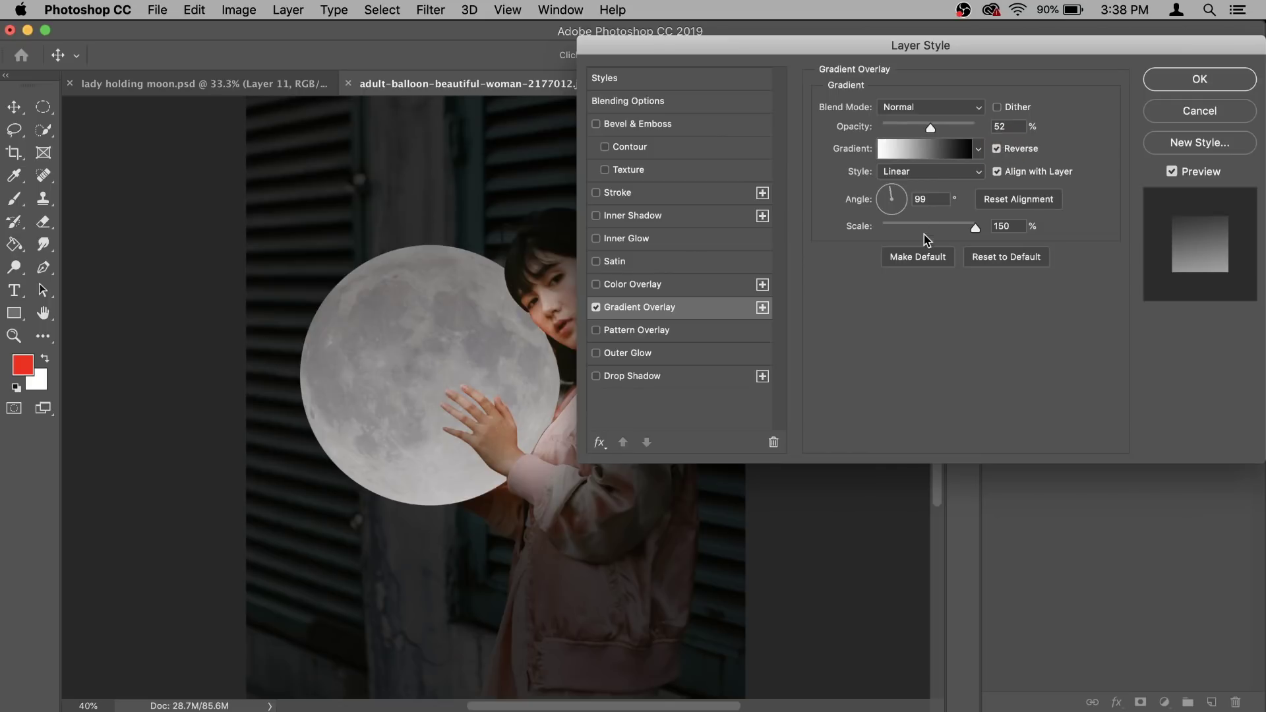
left_click(936, 107)
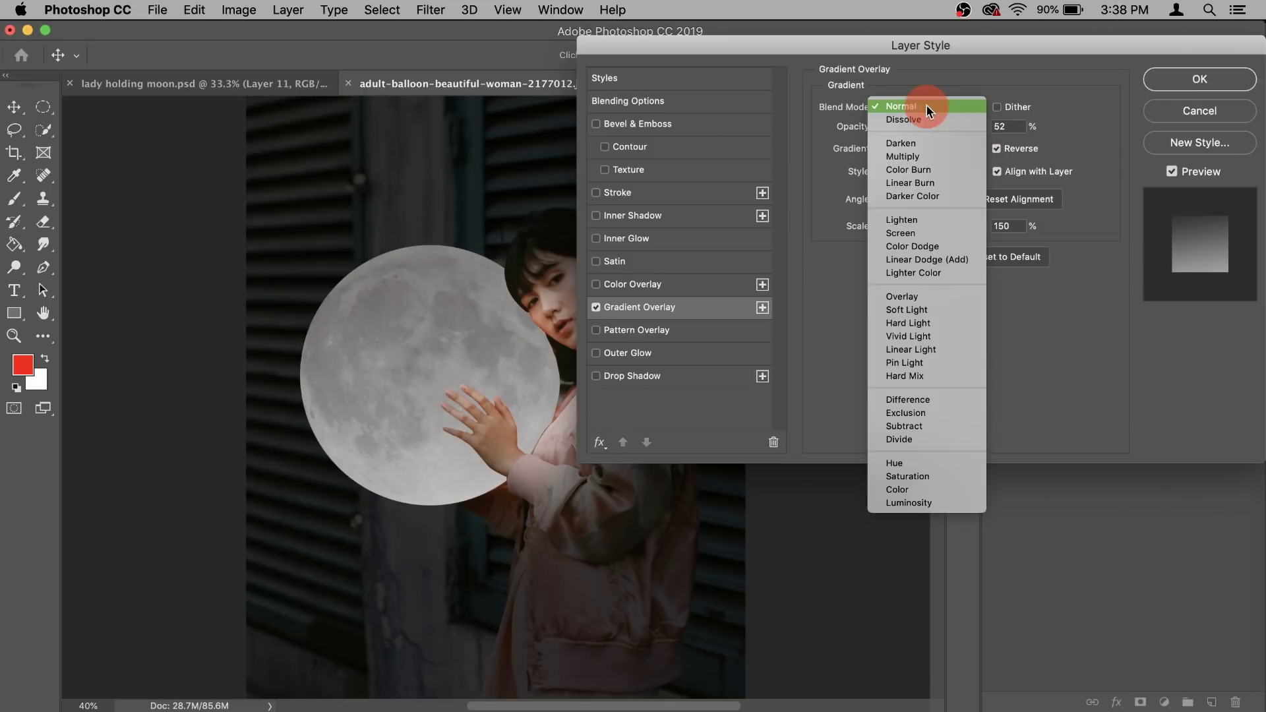
left_click(928, 312)
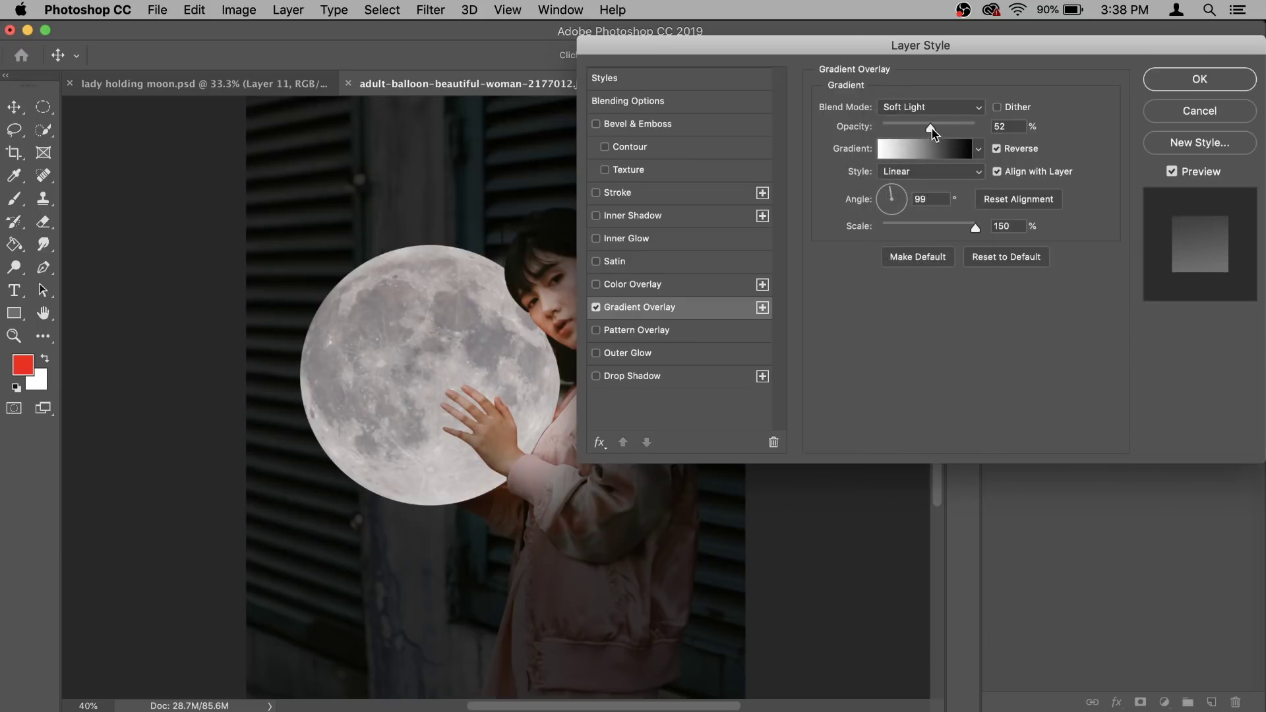
Set the overlay to 100% opacity, -9° angle and 44% scale, repositioning it across the moon
left_click_drag(931, 128, 1028, 137)
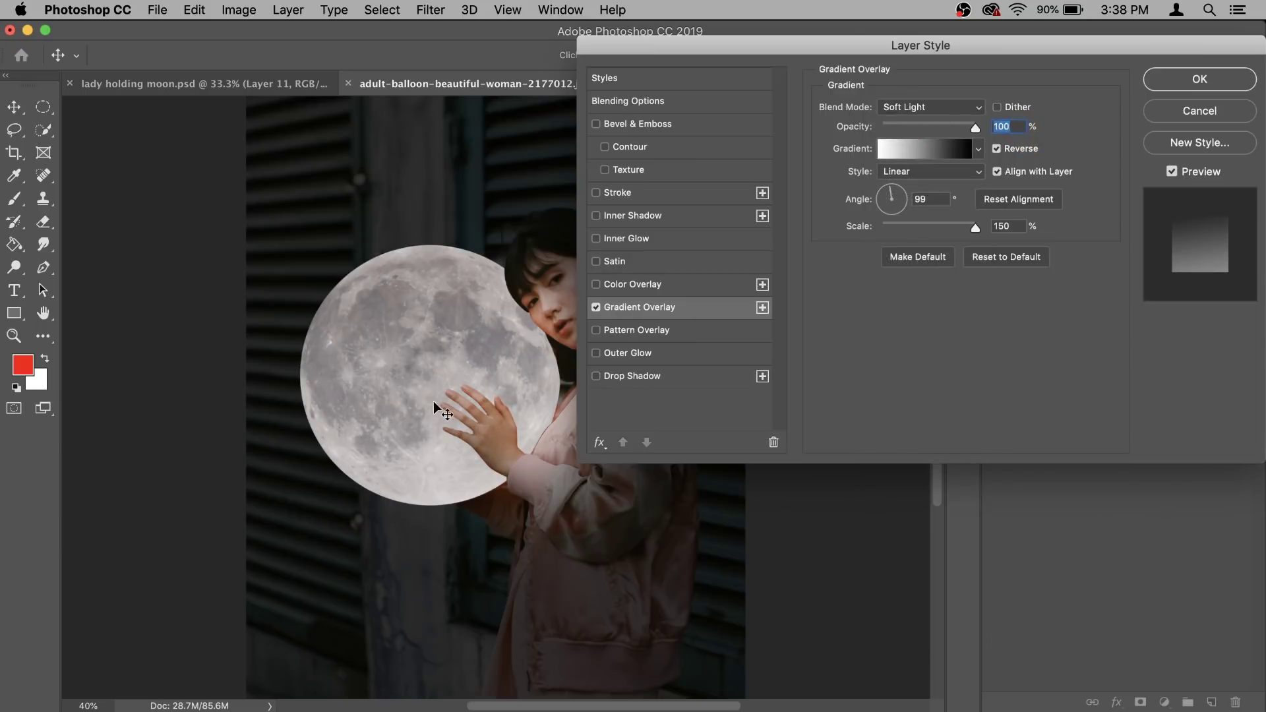
double_click(936, 202)
type("-9")
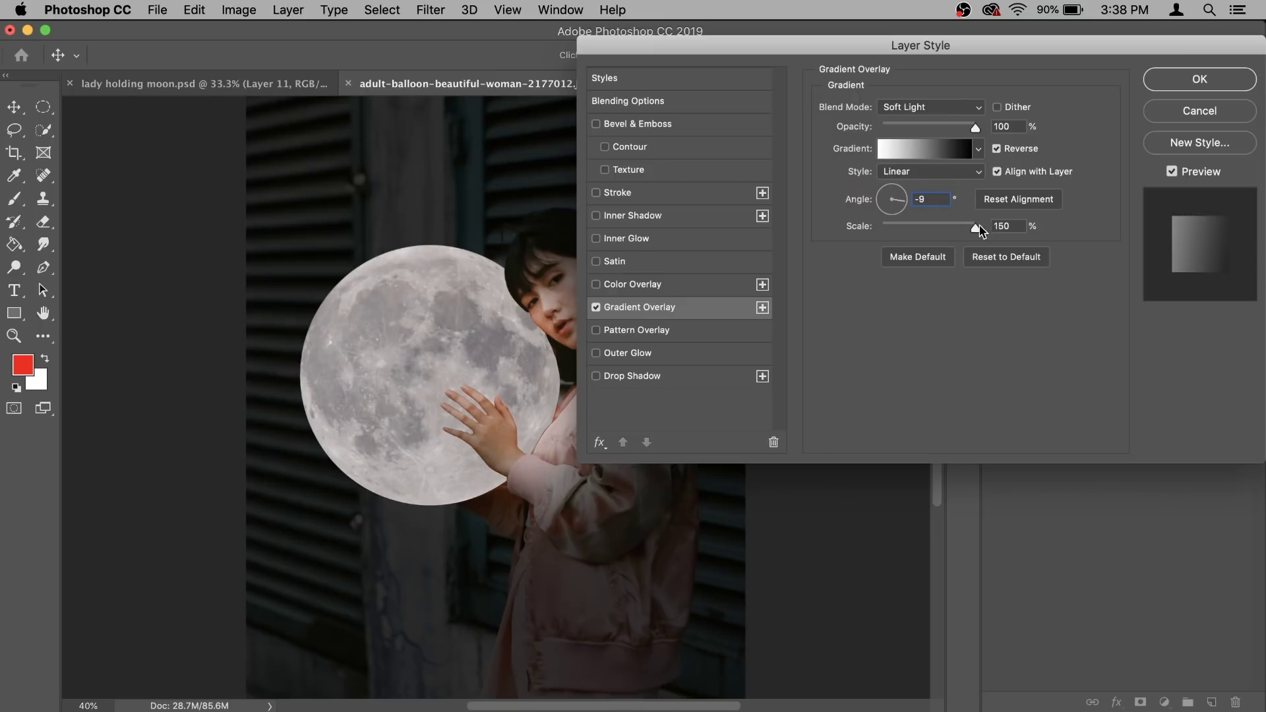
left_click_drag(975, 228, 901, 228)
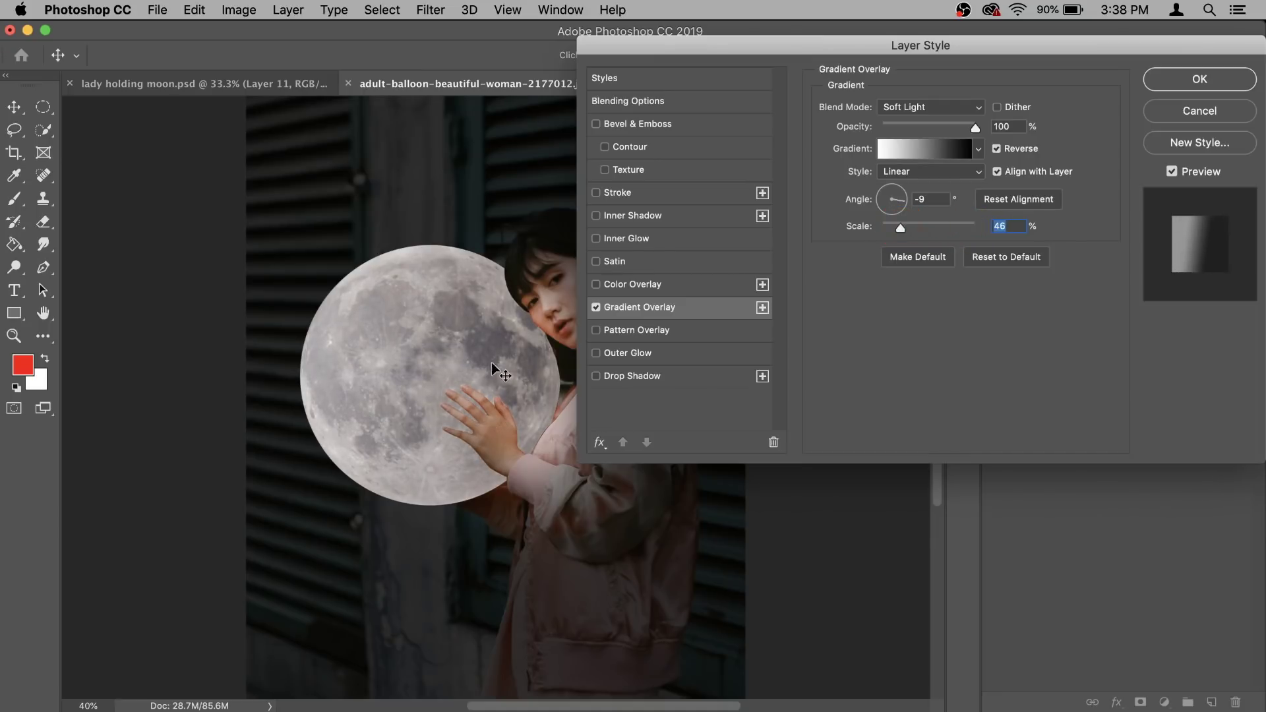
left_click_drag(378, 322, 401, 323)
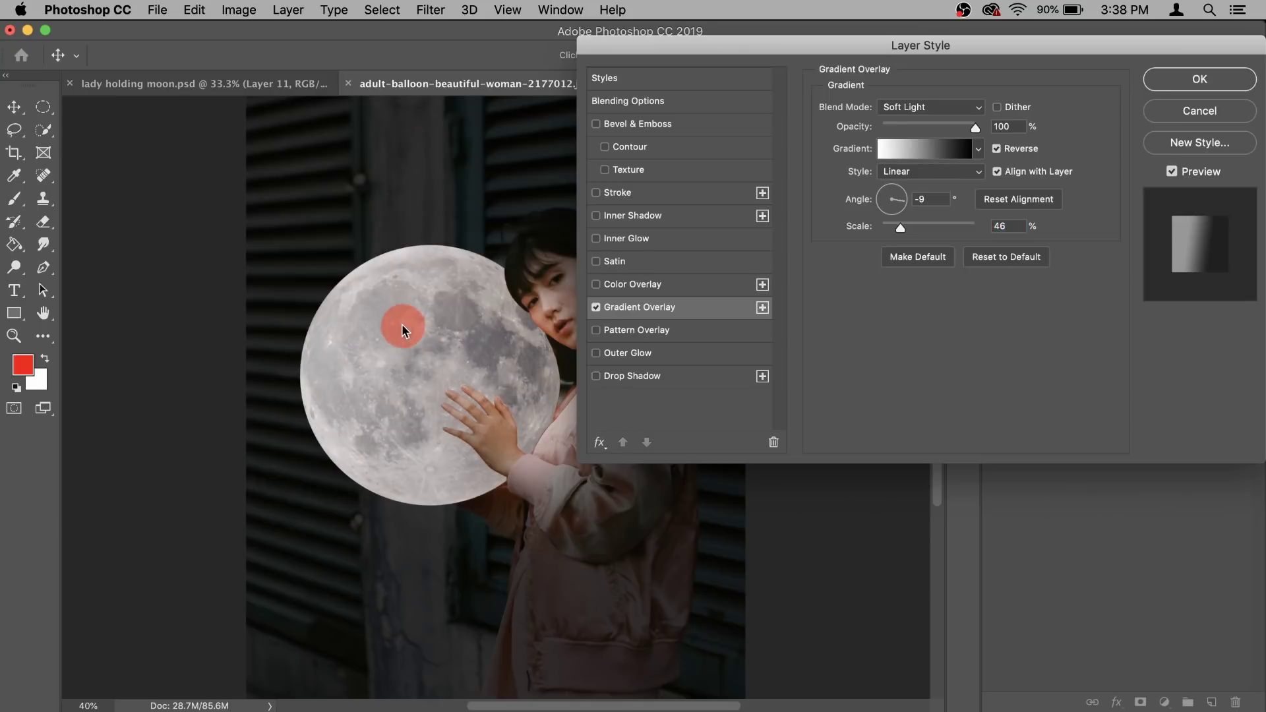
left_click(596, 307)
left_click(596, 308)
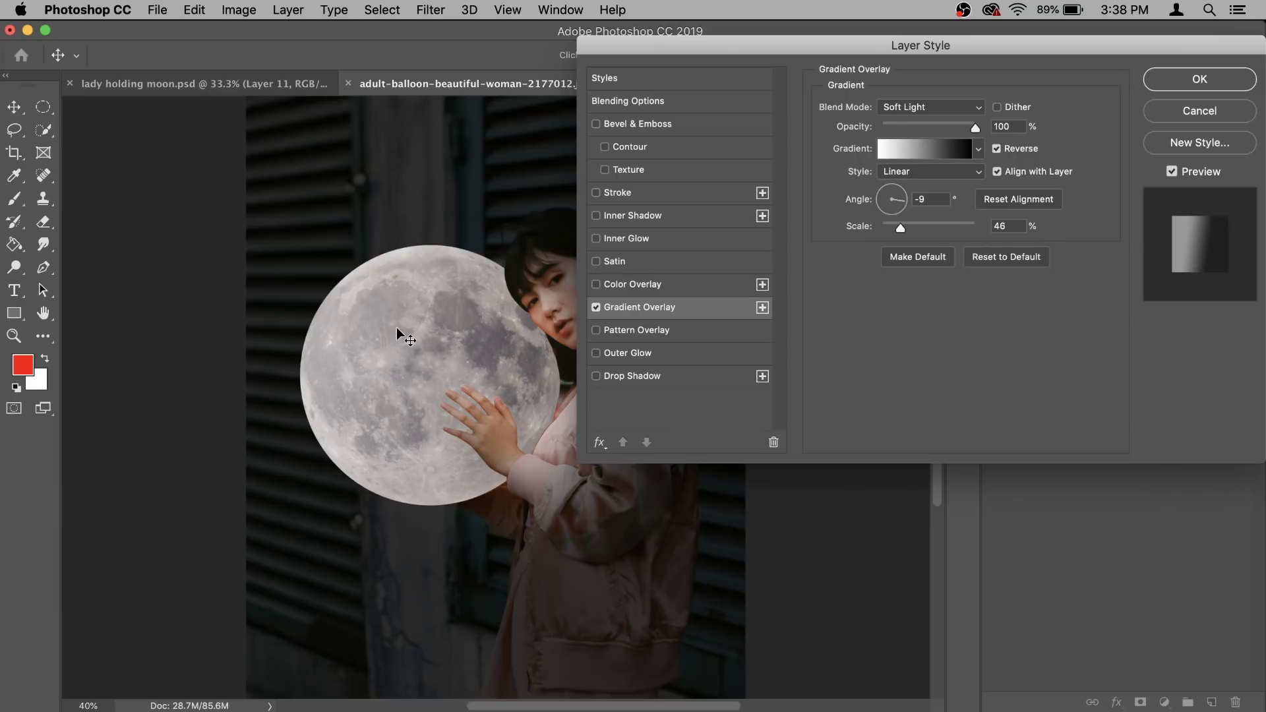
left_click(1093, 344)
Add a white outer glow to the moon with 2% spread and 92 px size
left_click(686, 360)
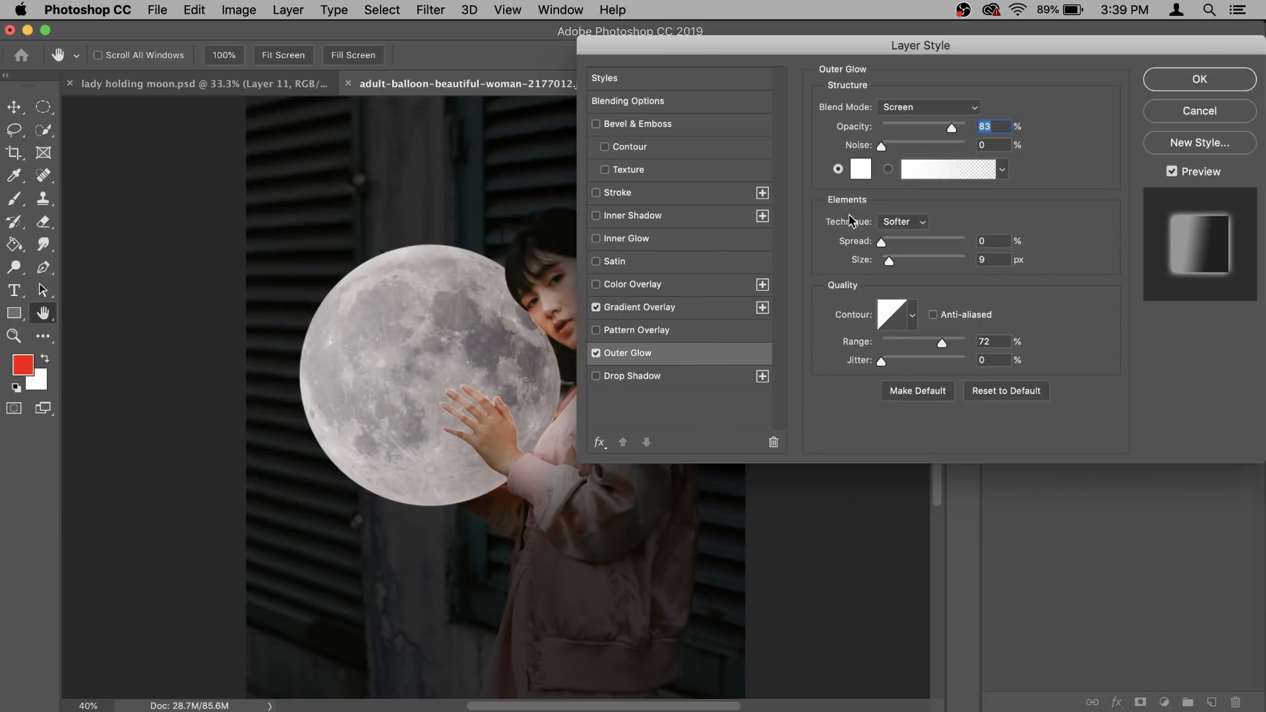
left_click(861, 170)
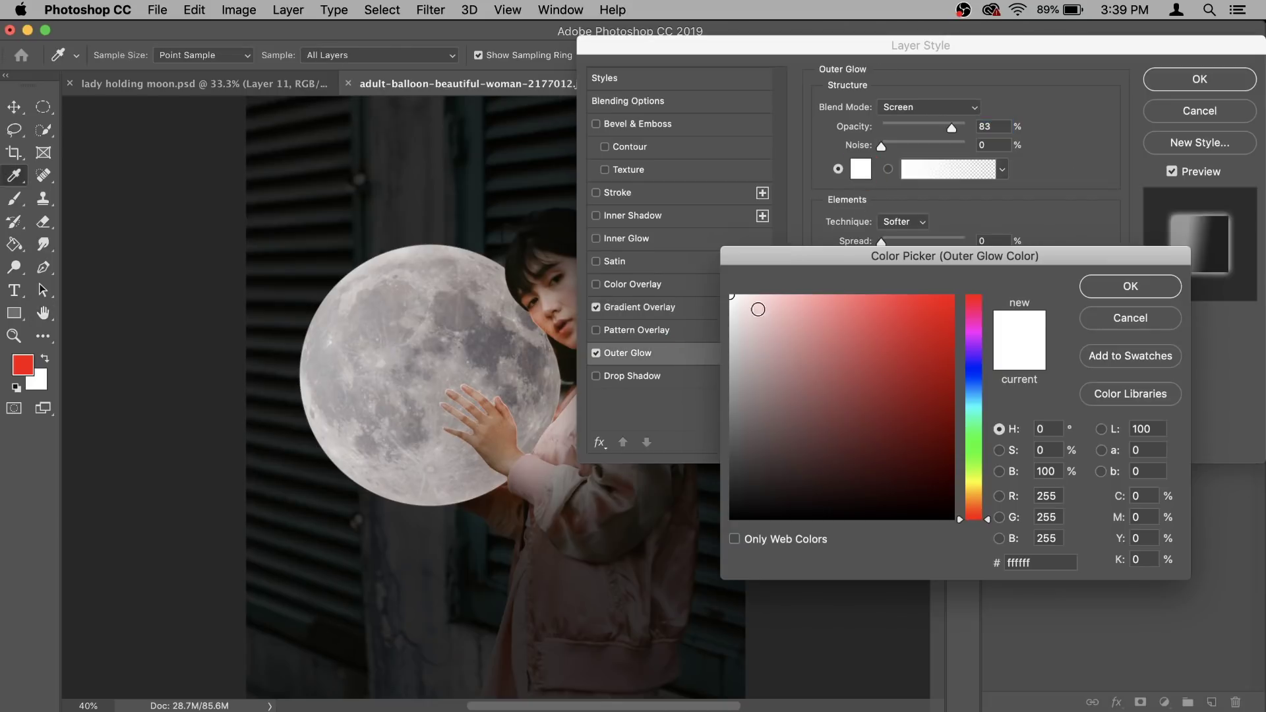
left_click(1160, 295)
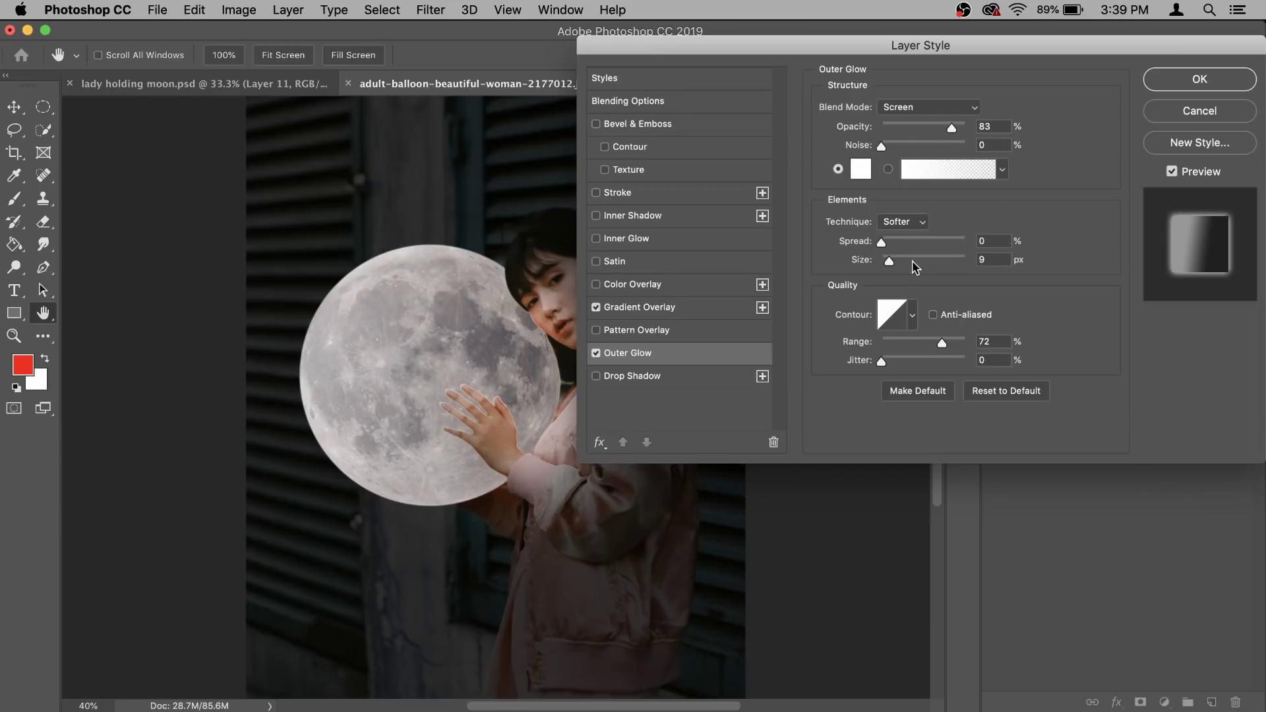
left_click(997, 240)
type("2")
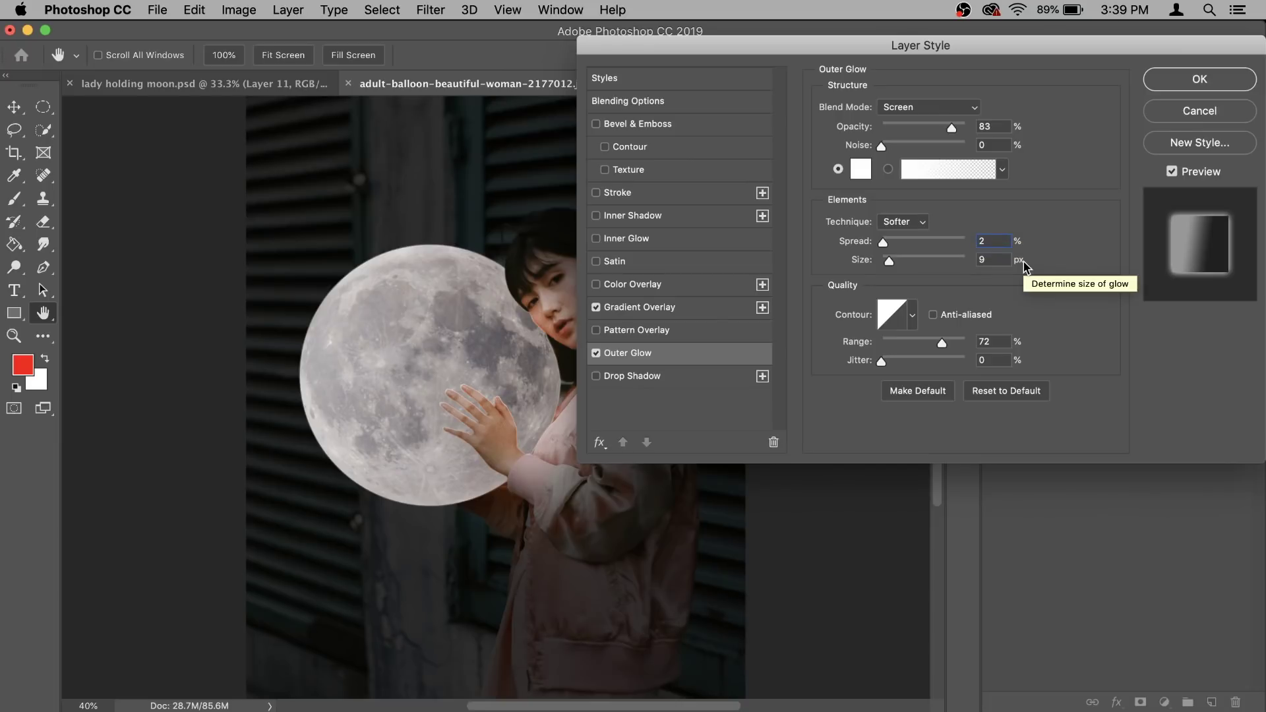
left_click_drag(992, 259, 923, 252)
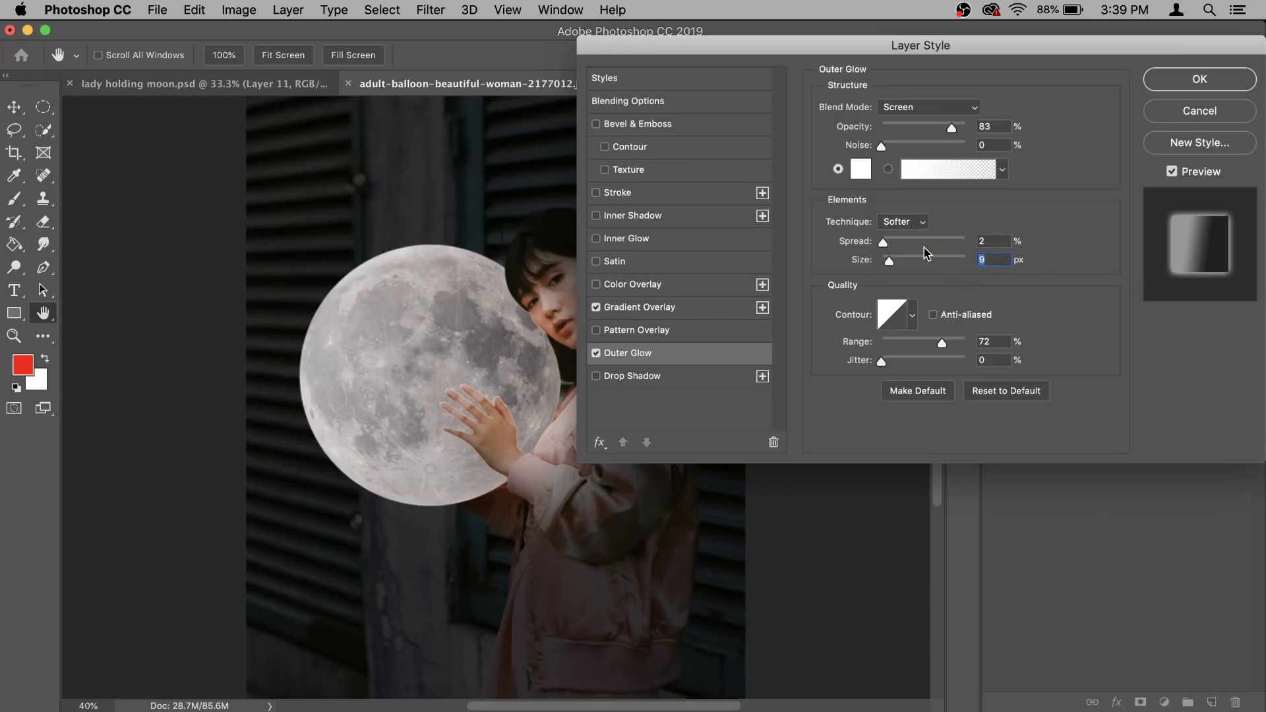
type("92")
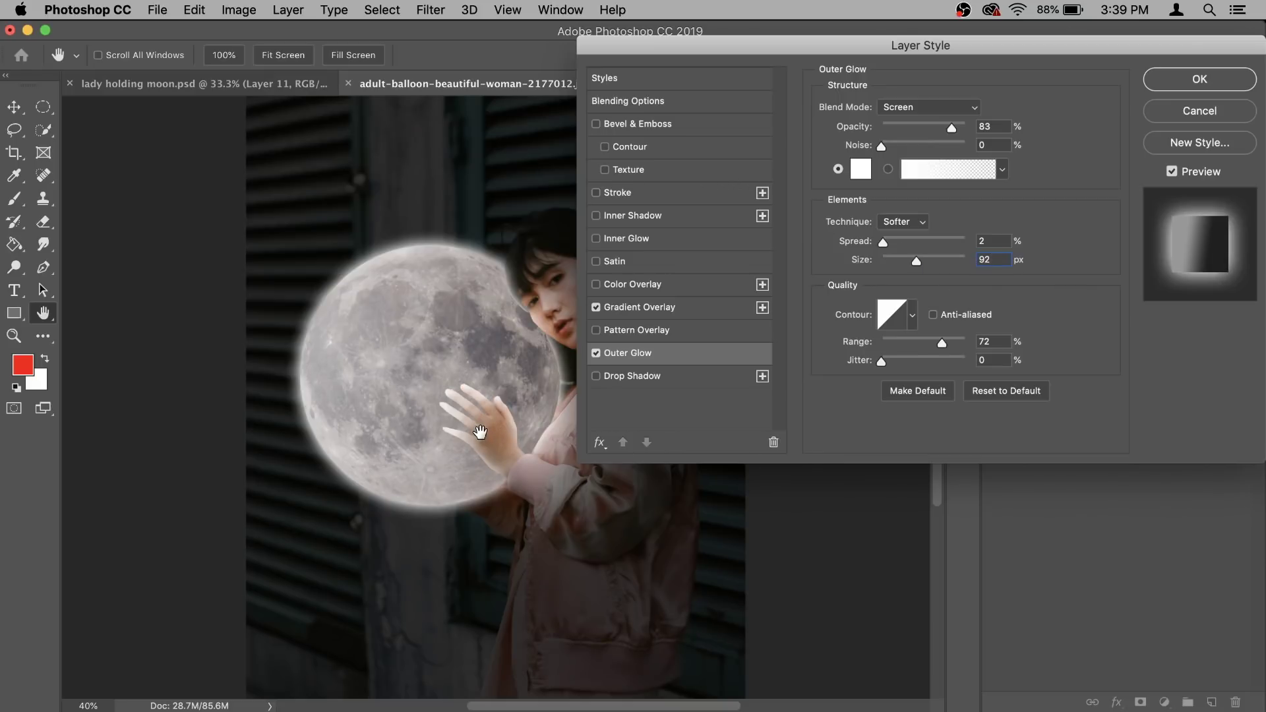
left_click(634, 246)
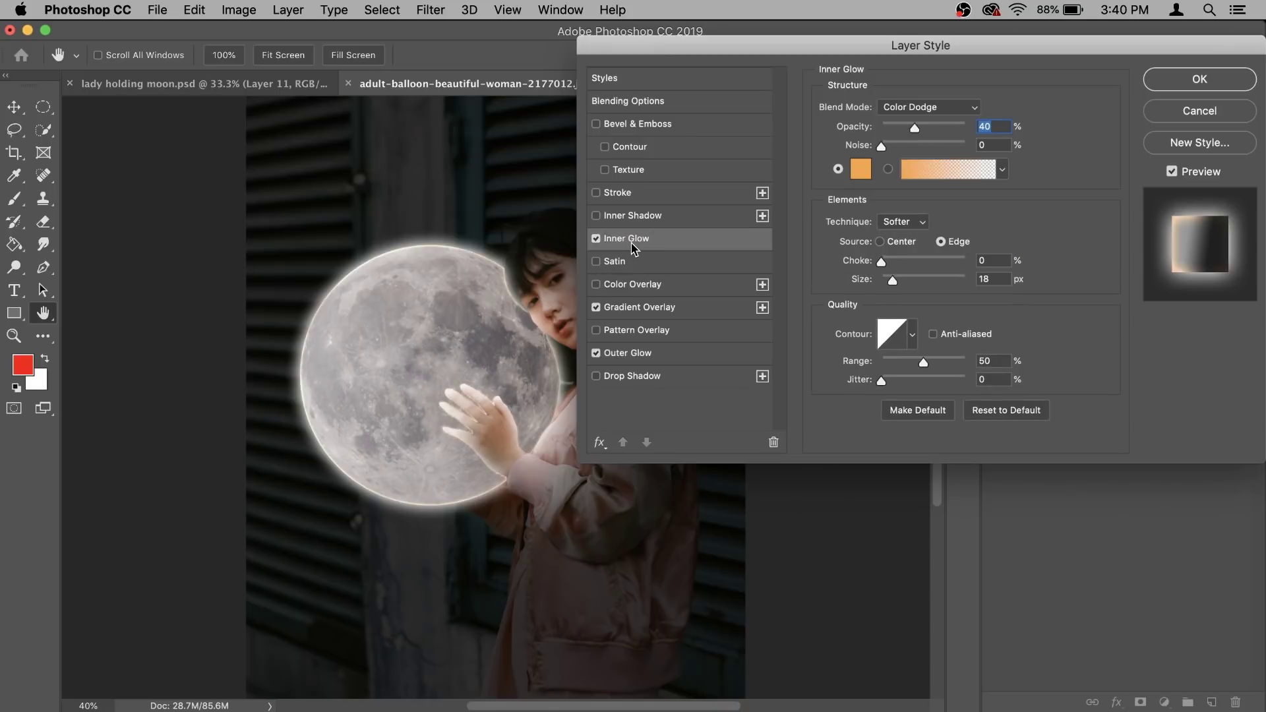
Make the moon's inner glow white with Soft Light blending
left_click(860, 170)
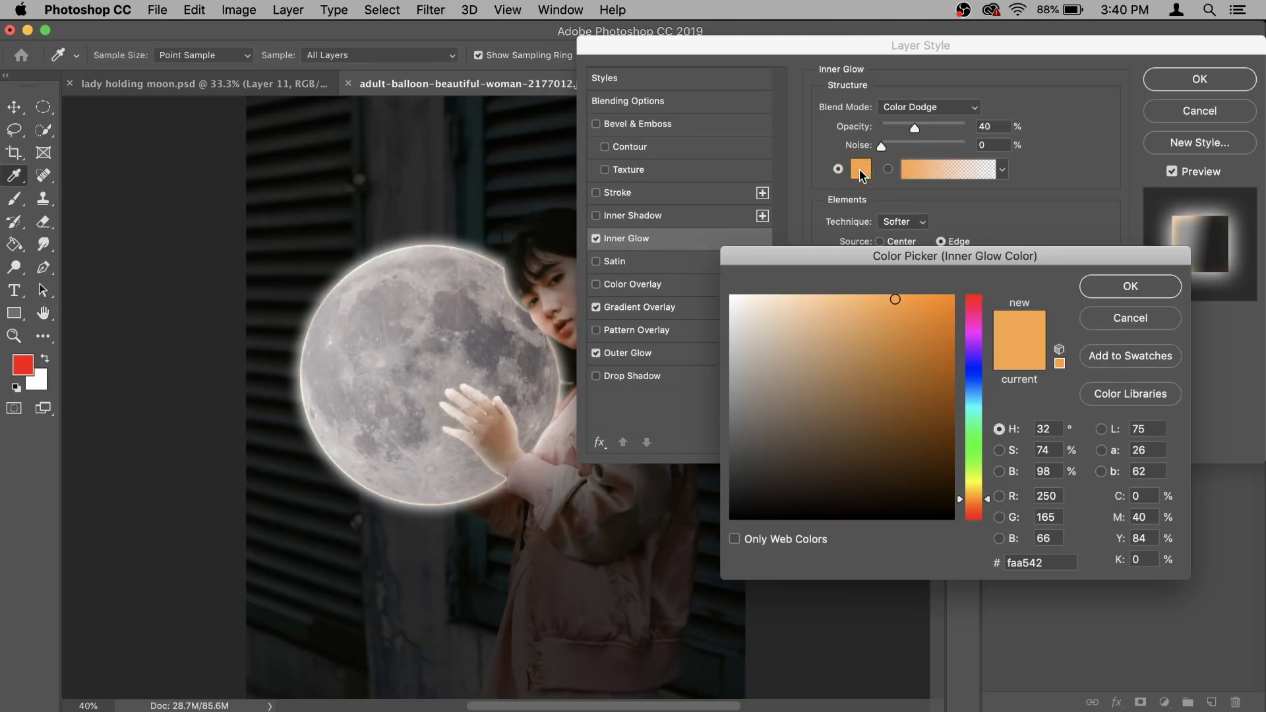
left_click_drag(776, 345, 731, 296)
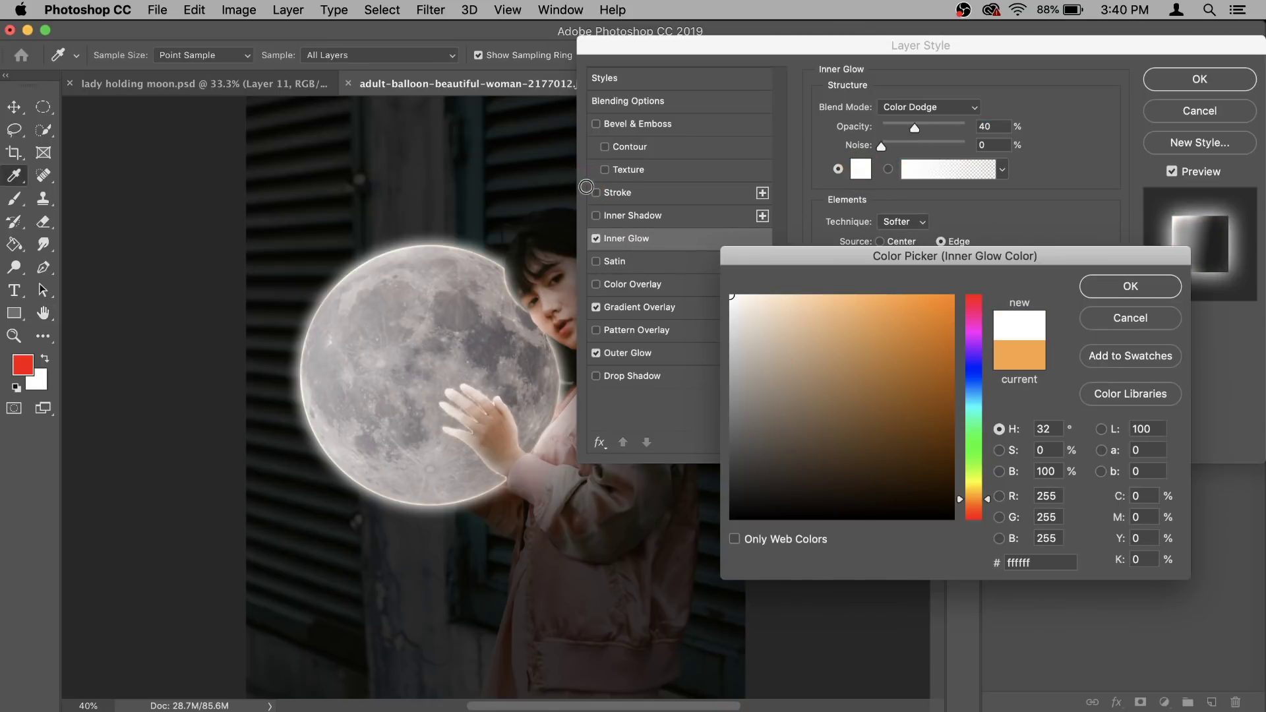
left_click(1119, 286)
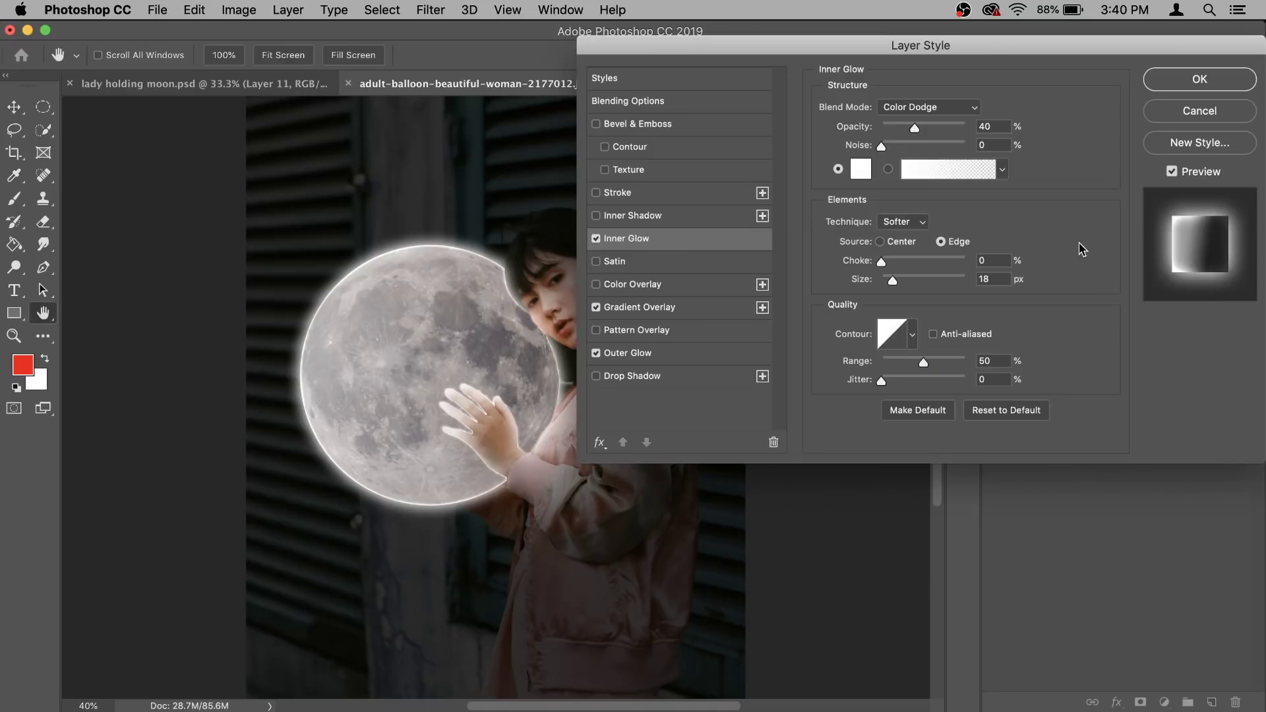
left_click(902, 113)
left_click(922, 174)
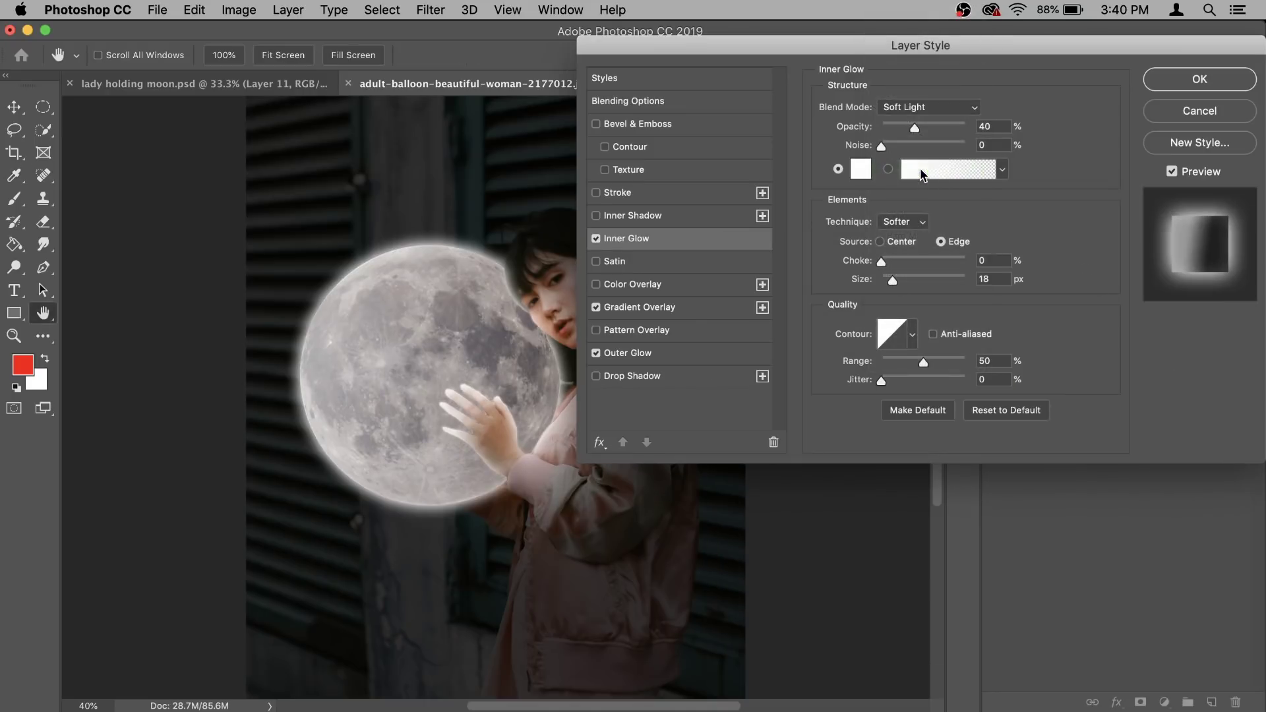
Set the inner glow to 100% opacity and 188 px size, then apply the layer style
left_click_drag(914, 132, 1006, 133)
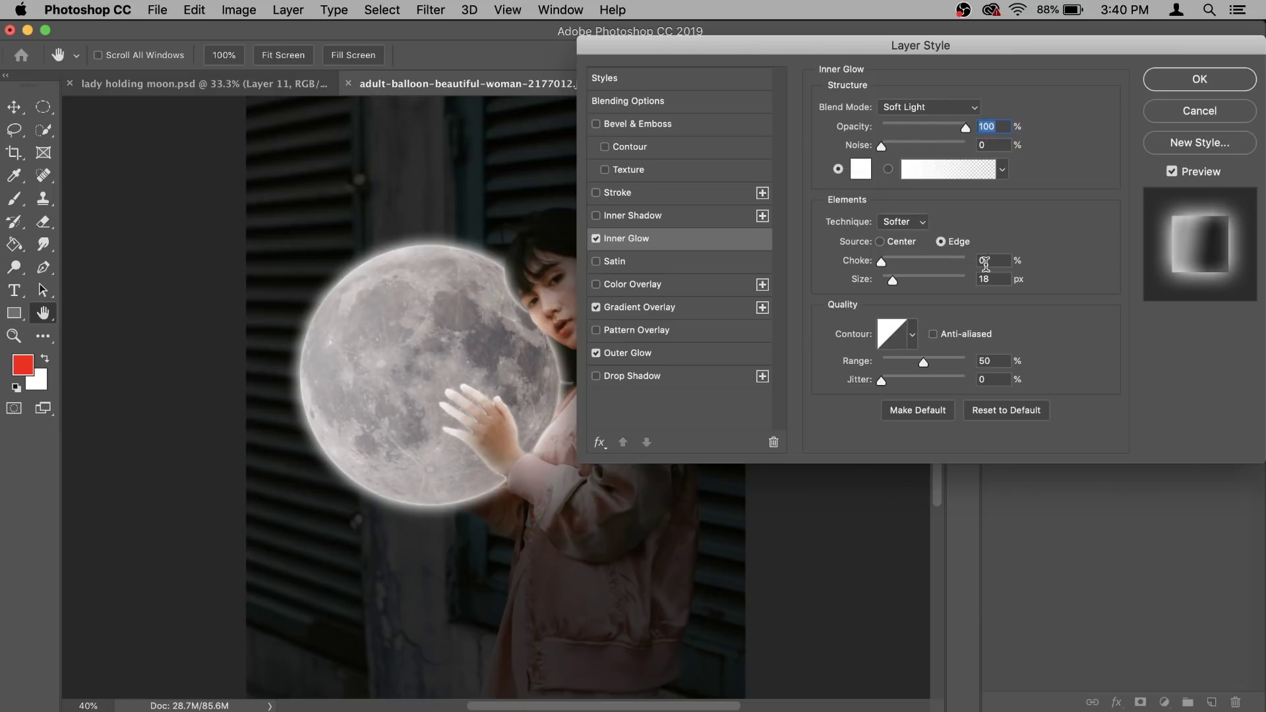
left_click(925, 276)
type("188")
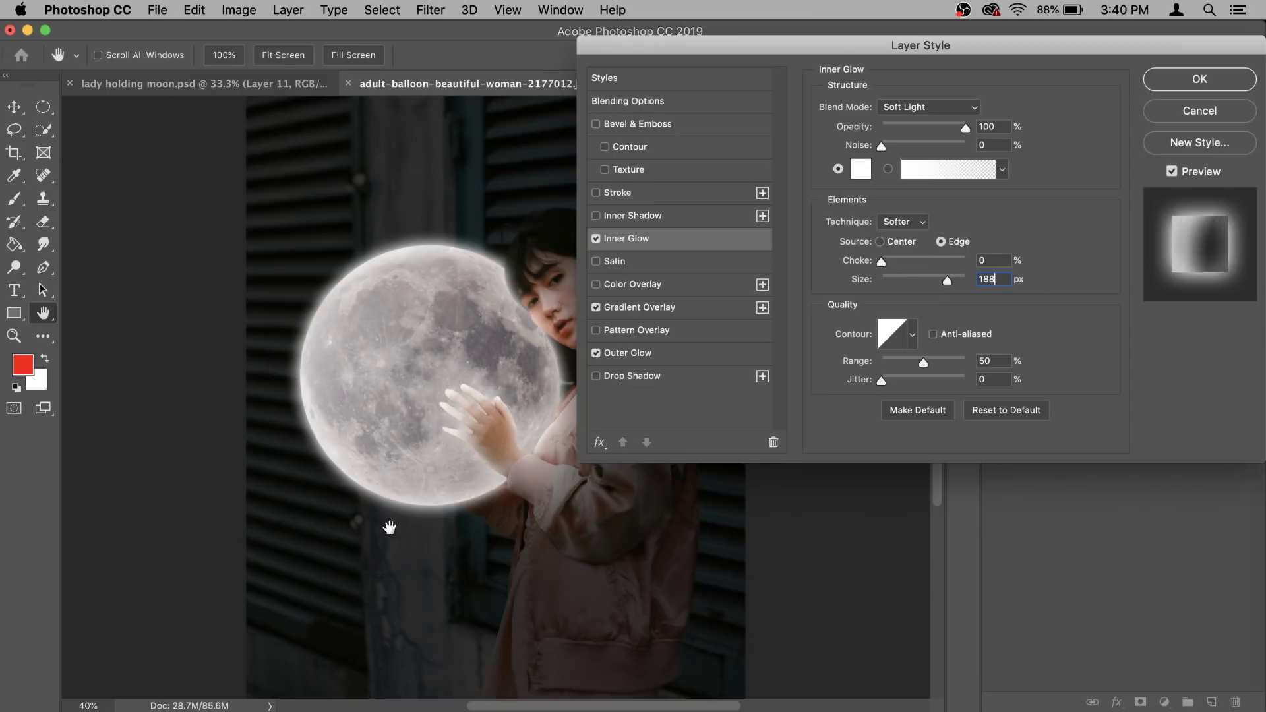
left_click(595, 238)
left_click(596, 238)
left_click(1158, 84)
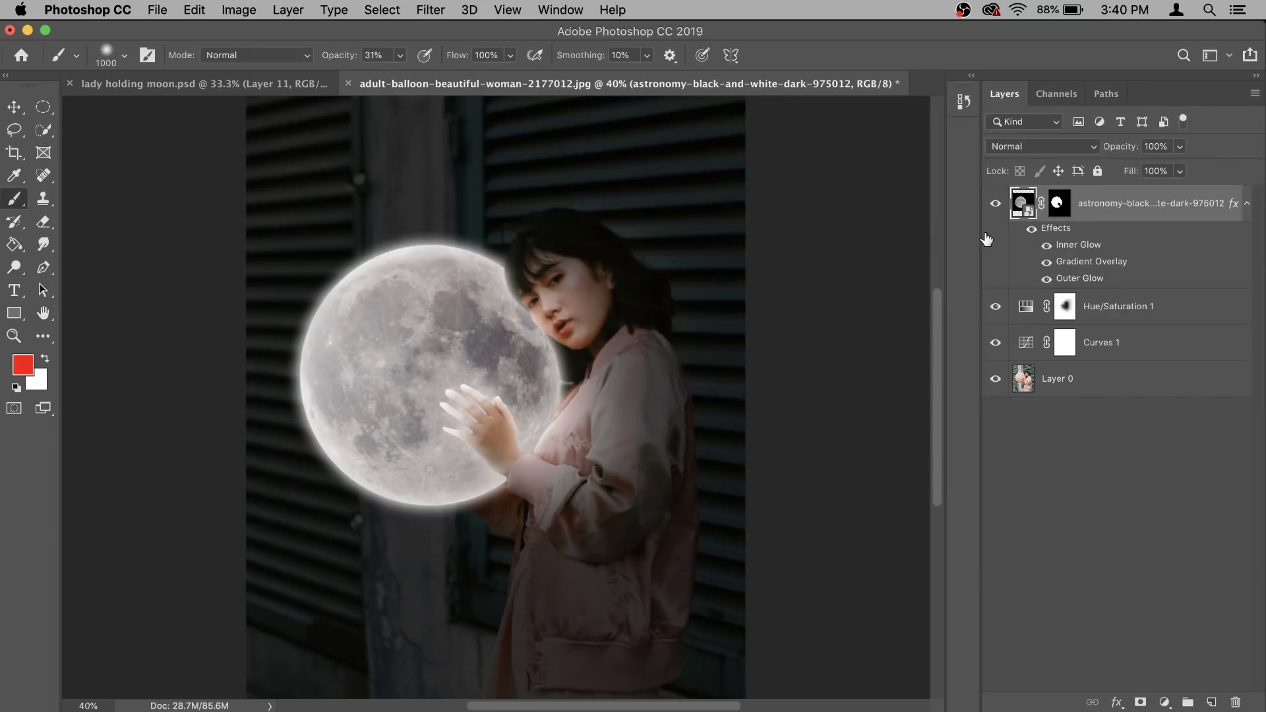
left_click(1032, 229)
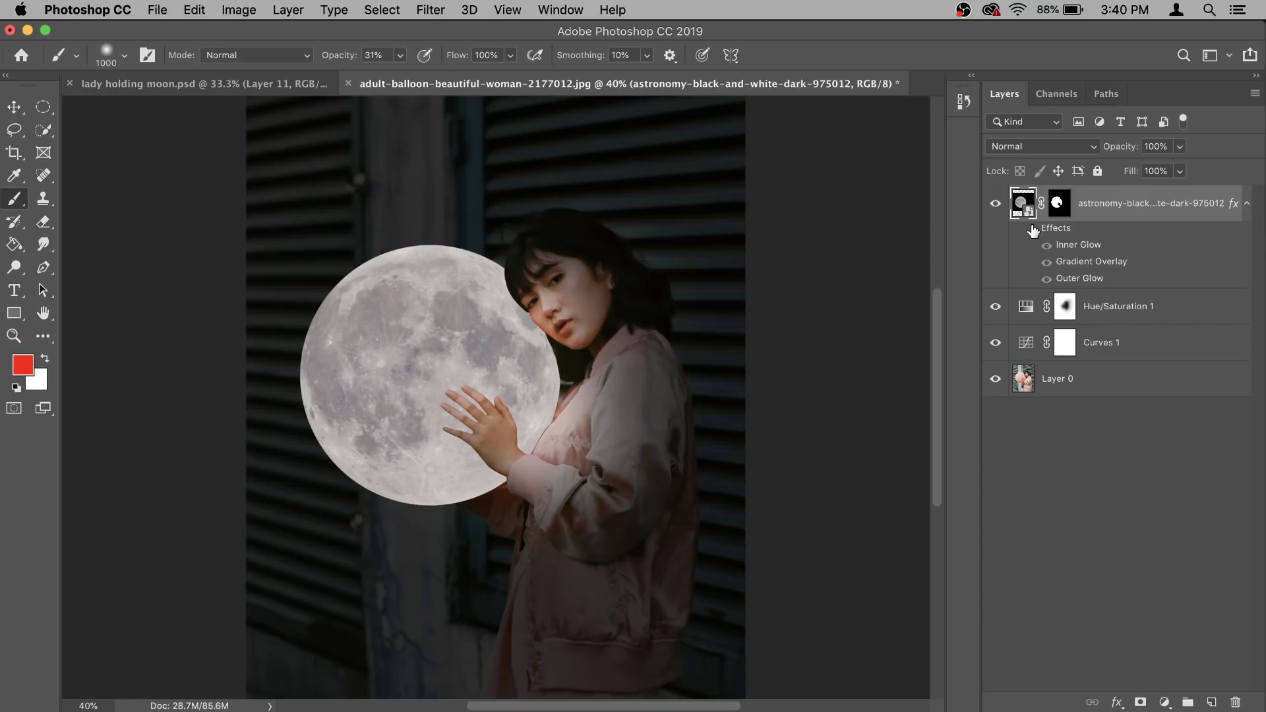
left_click(1032, 228)
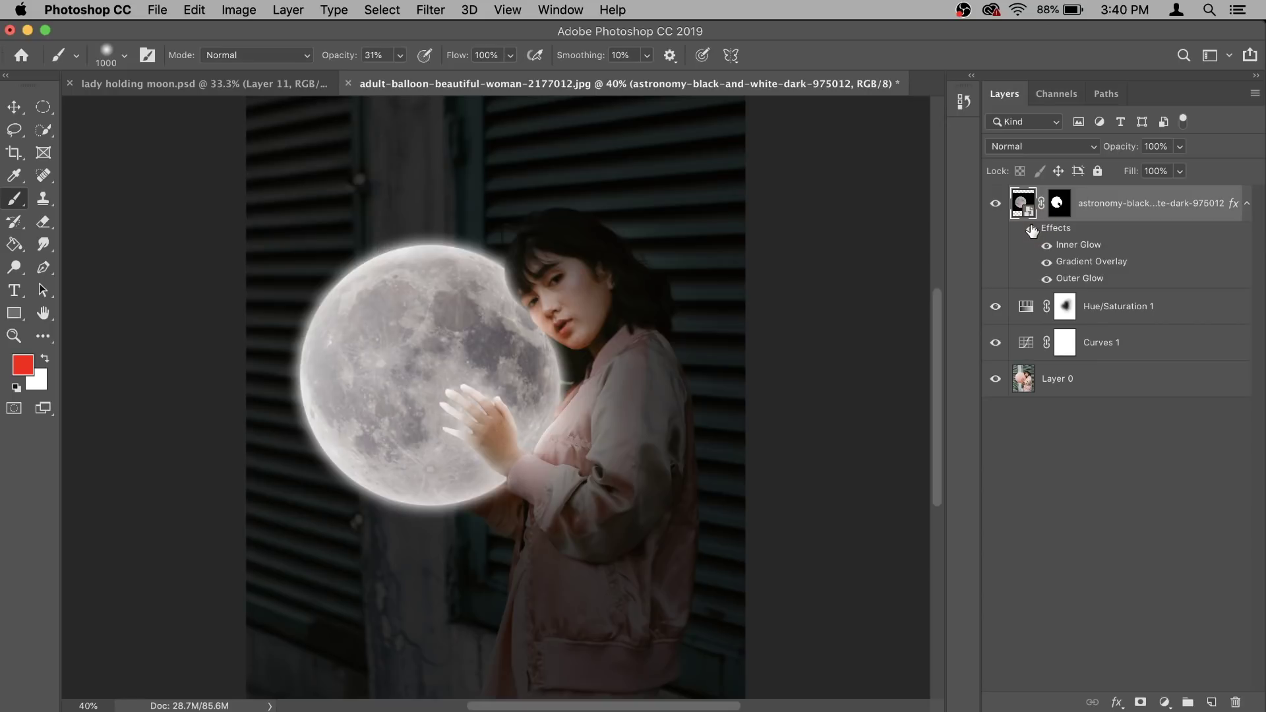
left_click(1212, 701)
Rename the new layer 'big contact shadow' and clip it to the moon layer
double_click(1059, 206)
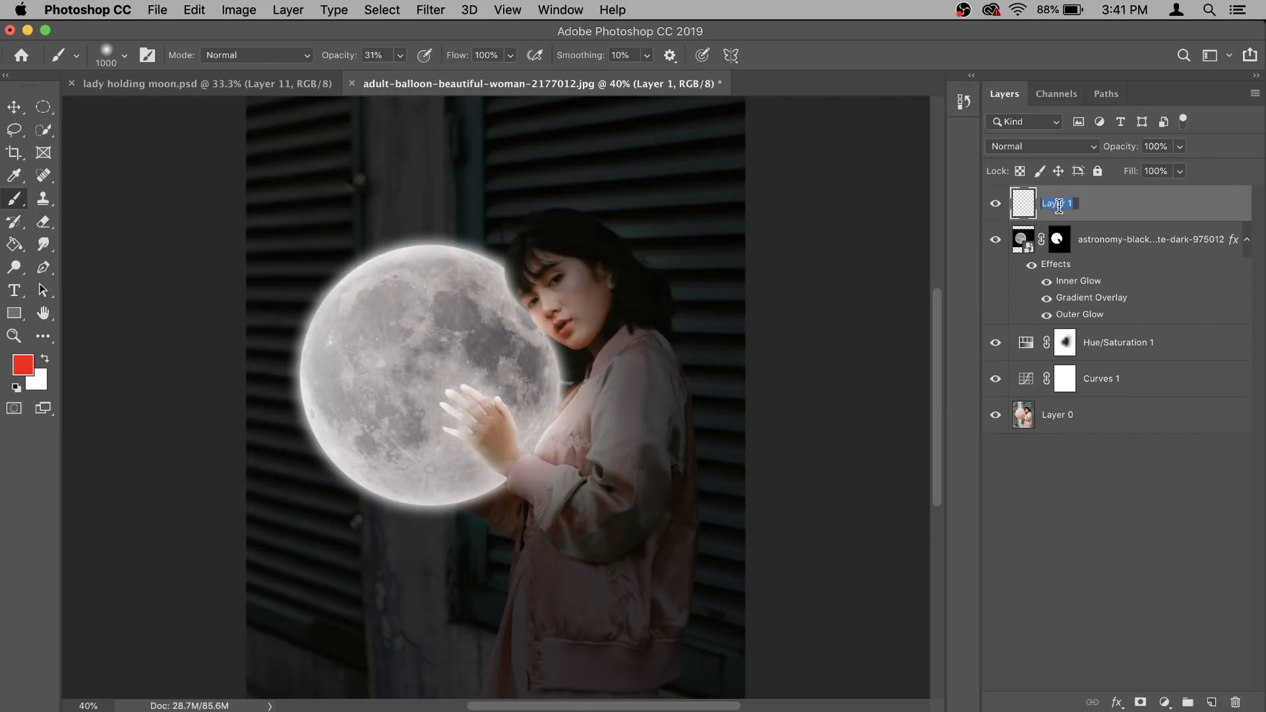
type("big con")
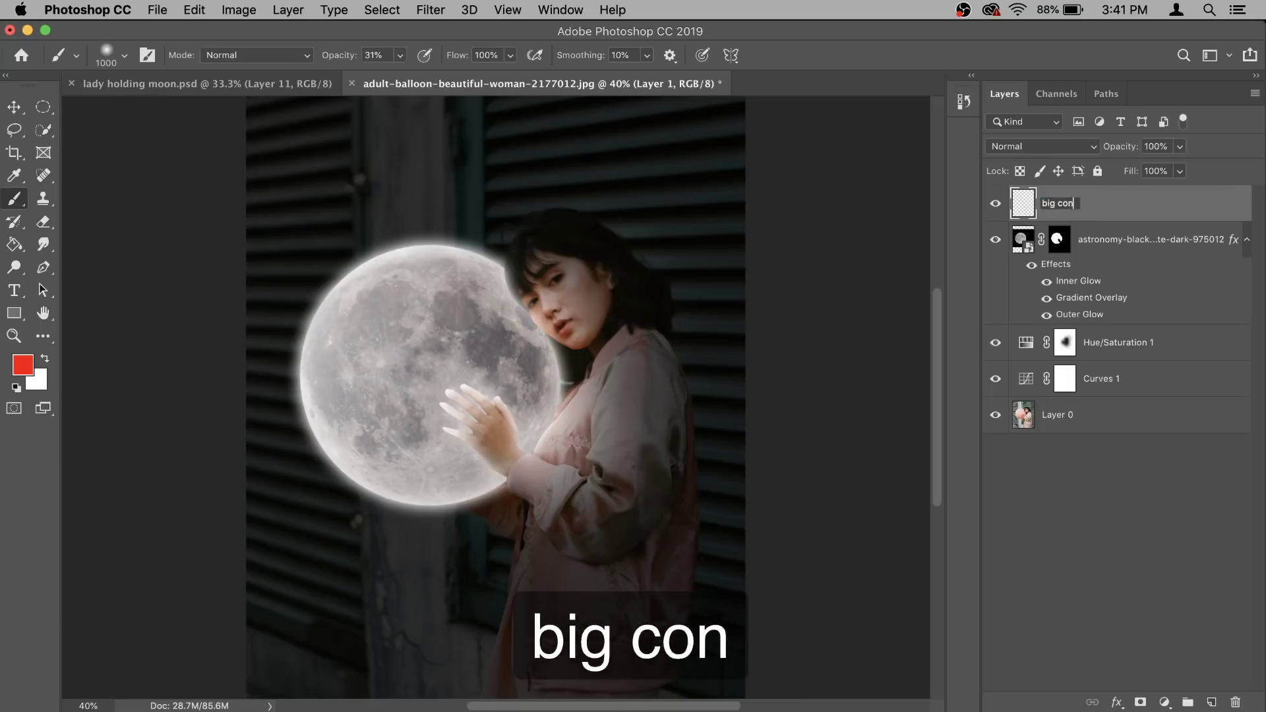
type("tact shadow")
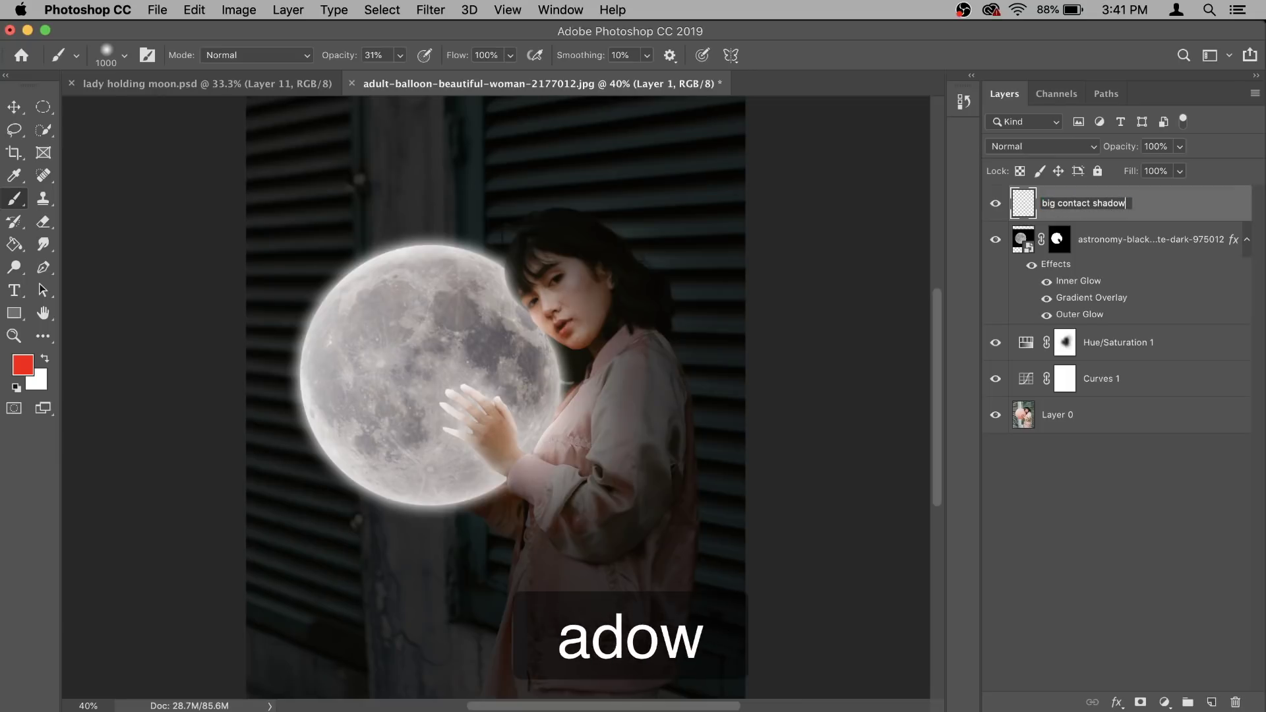
key("Return")
right_click(1129, 204)
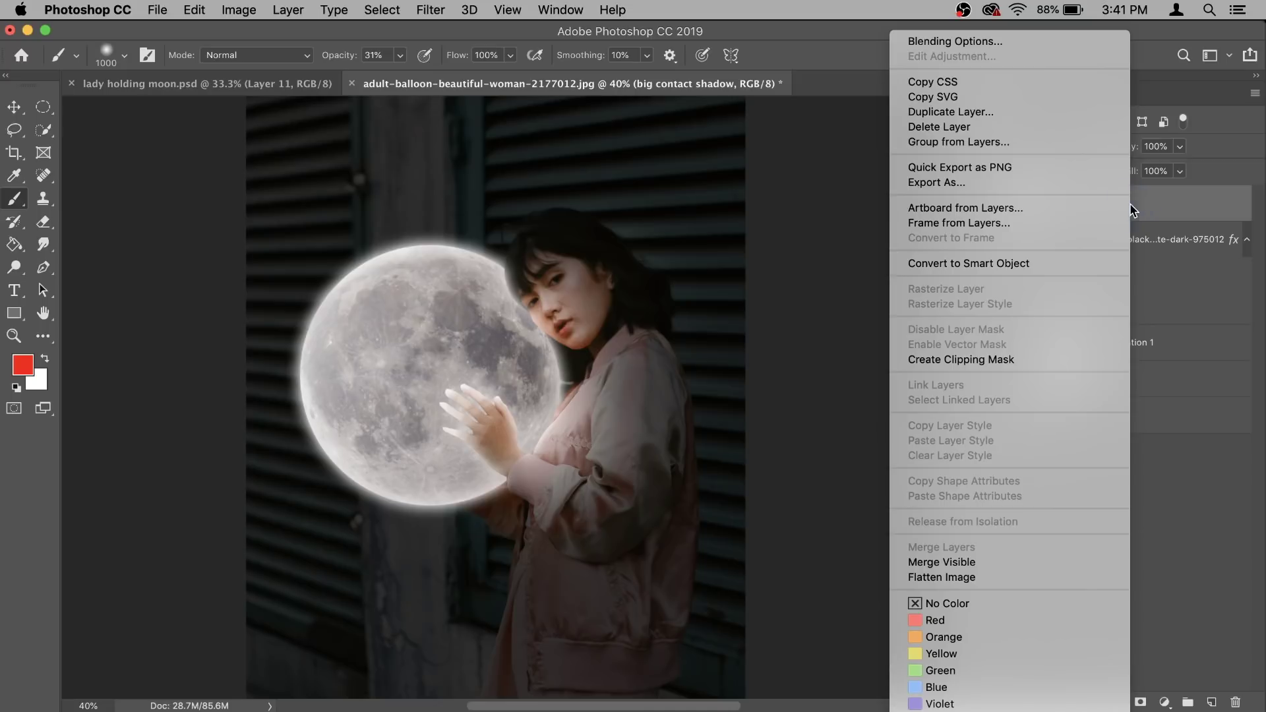
left_click(1049, 361)
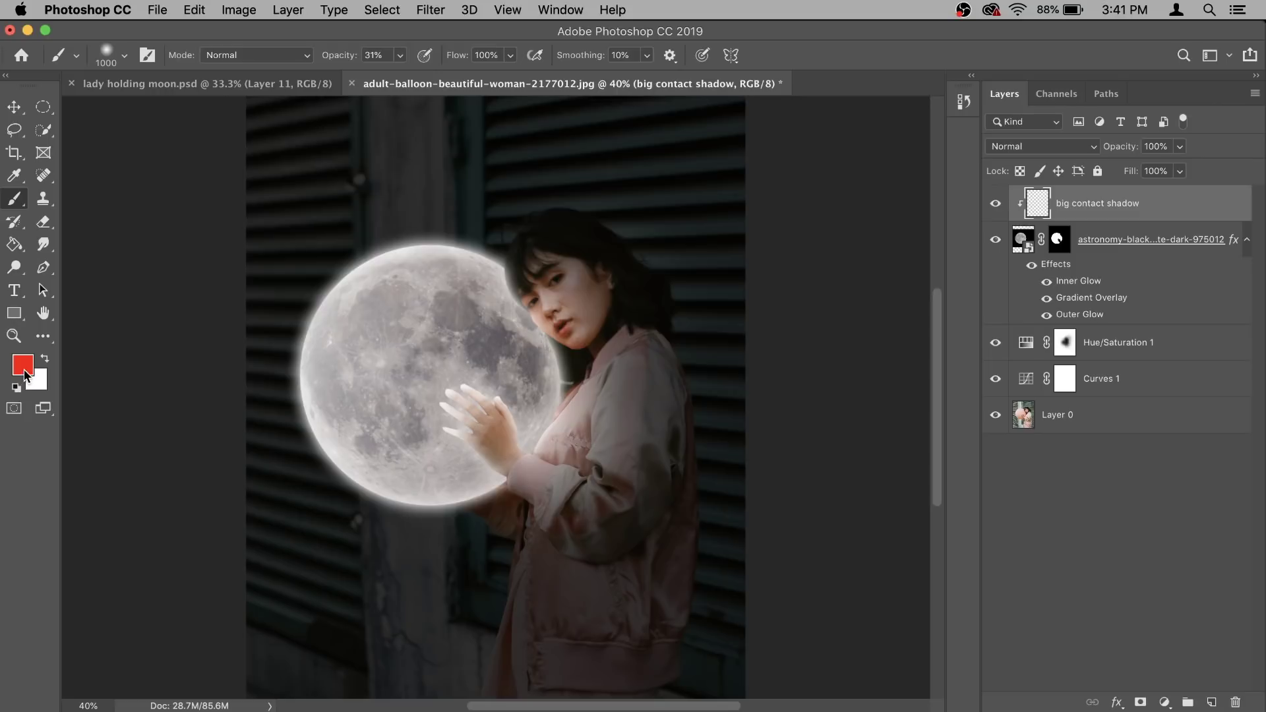
Paint a soft black shadow at 25% brush opacity over her chest and arm
left_click(25, 374)
left_click_drag(791, 475, 664, 525)
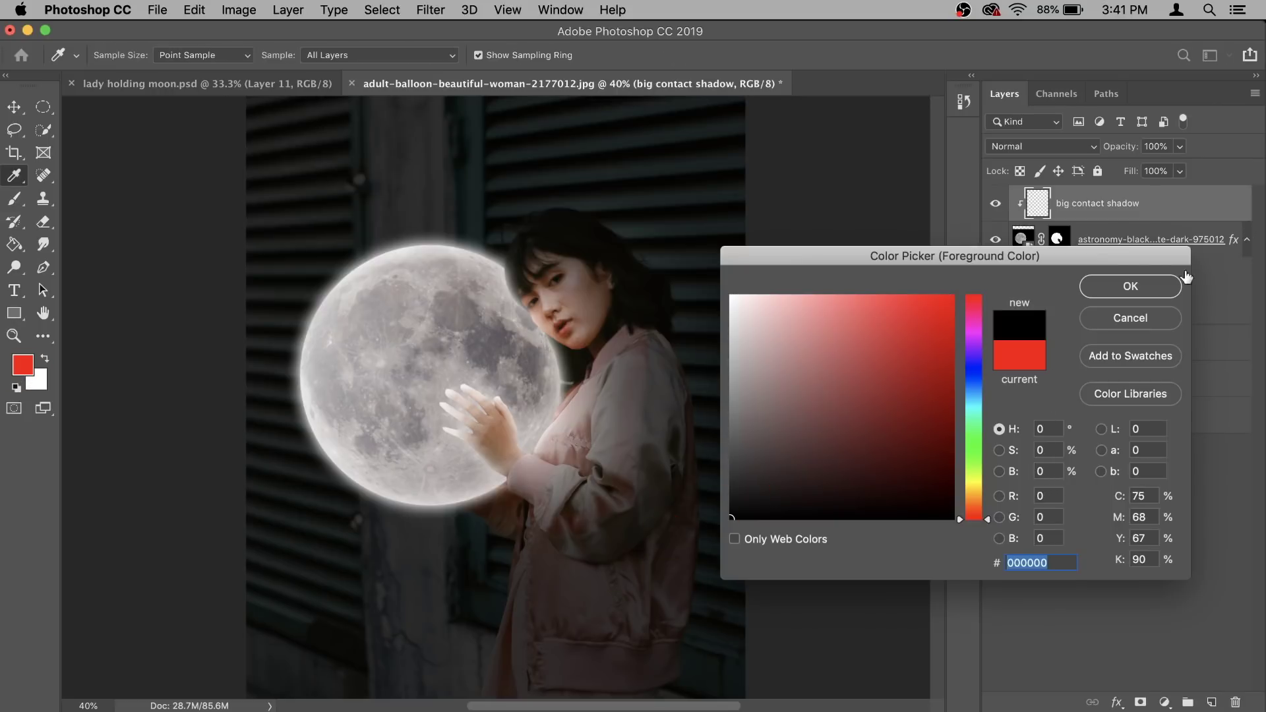
left_click(1156, 285)
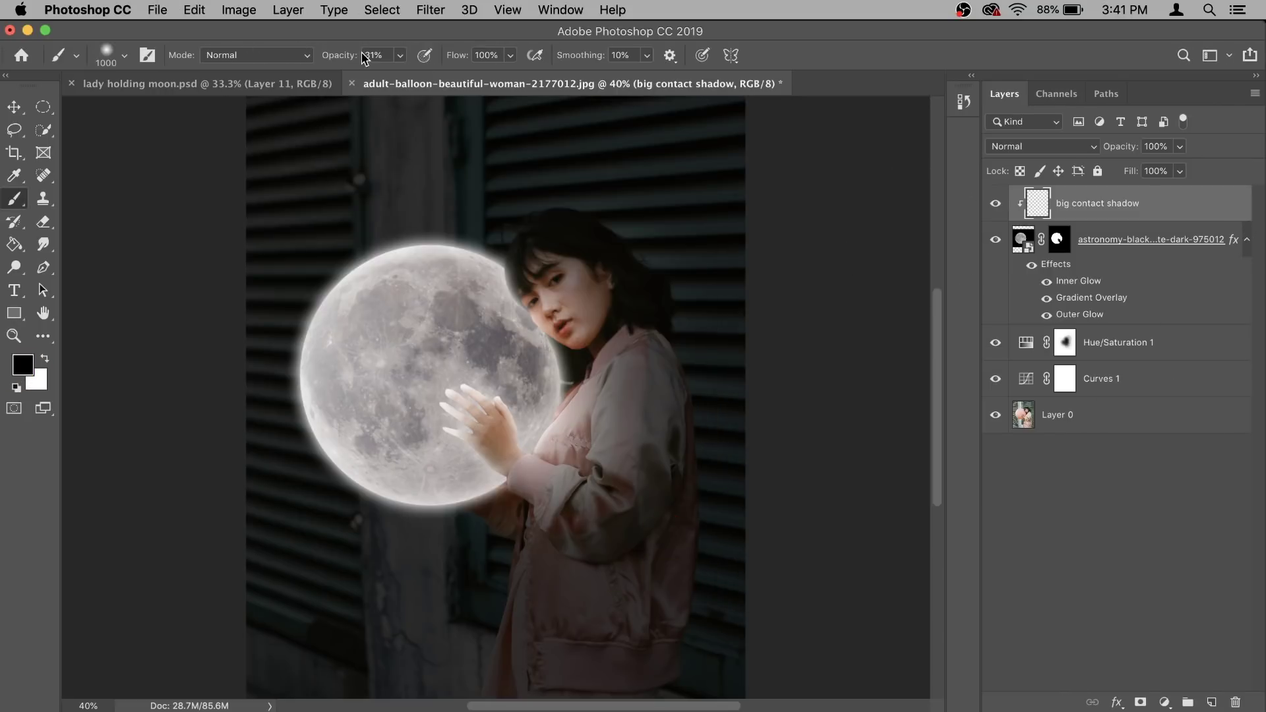
left_click(400, 55)
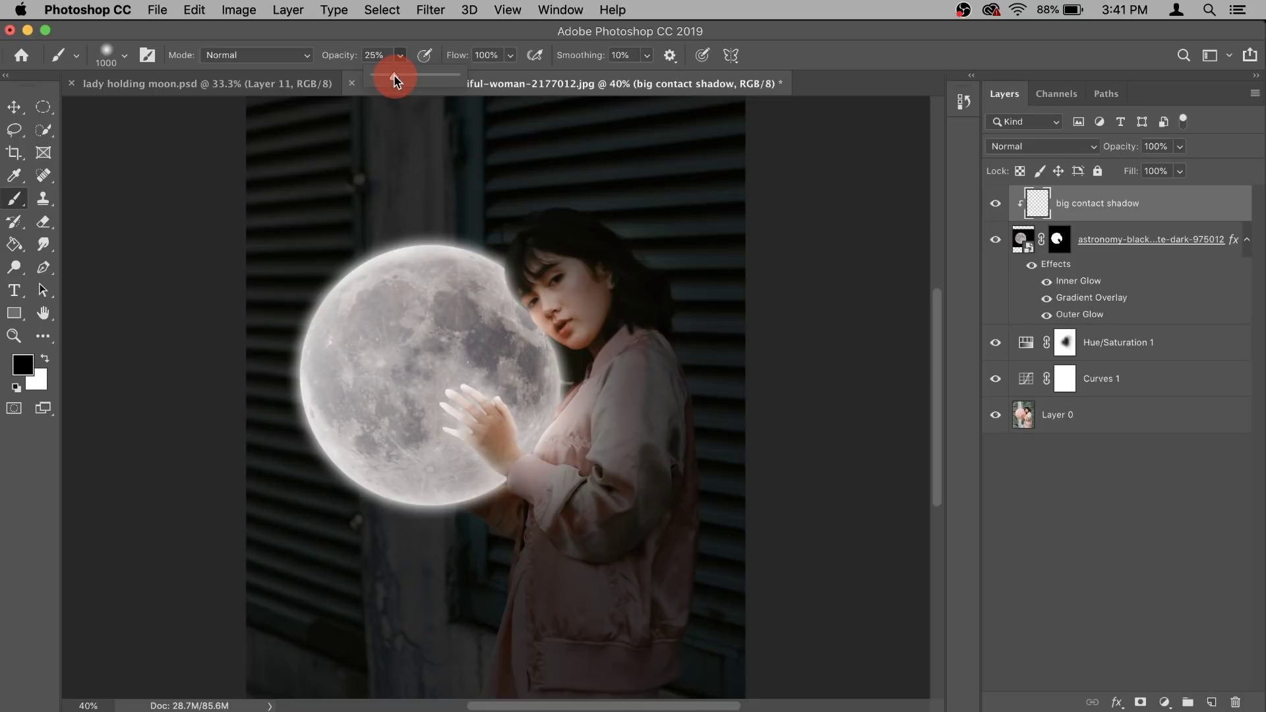
left_click(1127, 212)
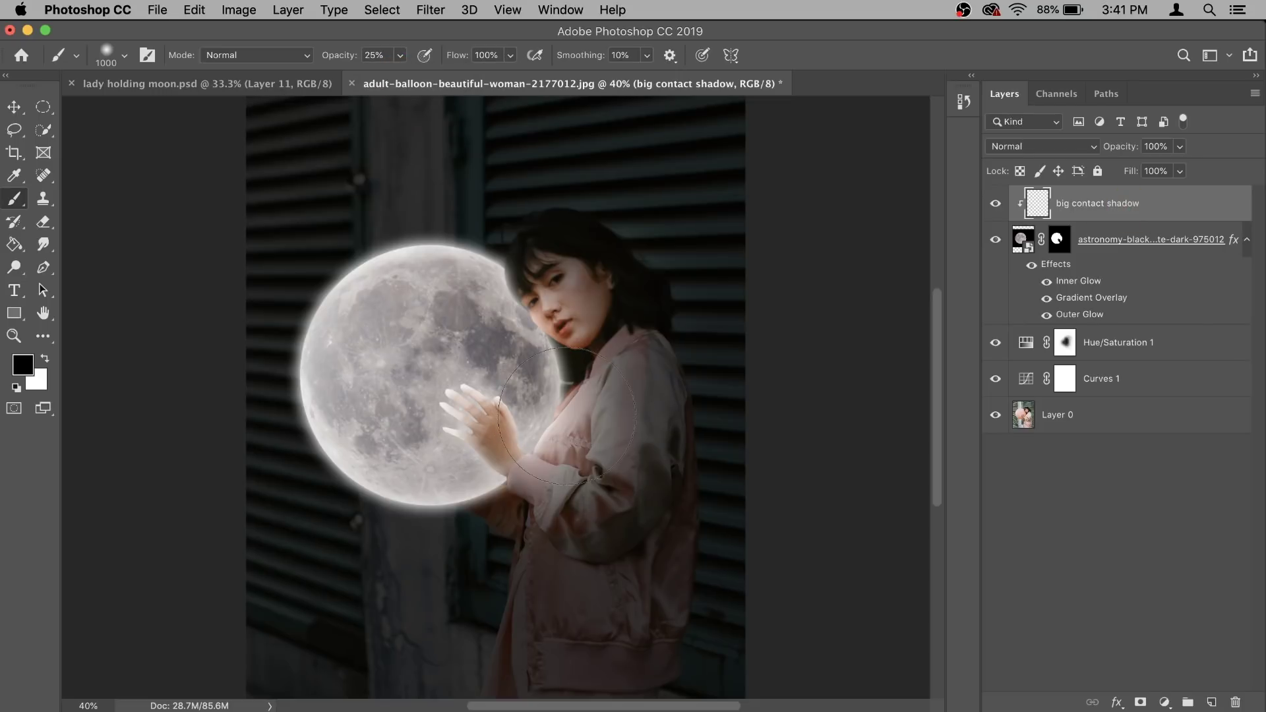
key("bracketleft")
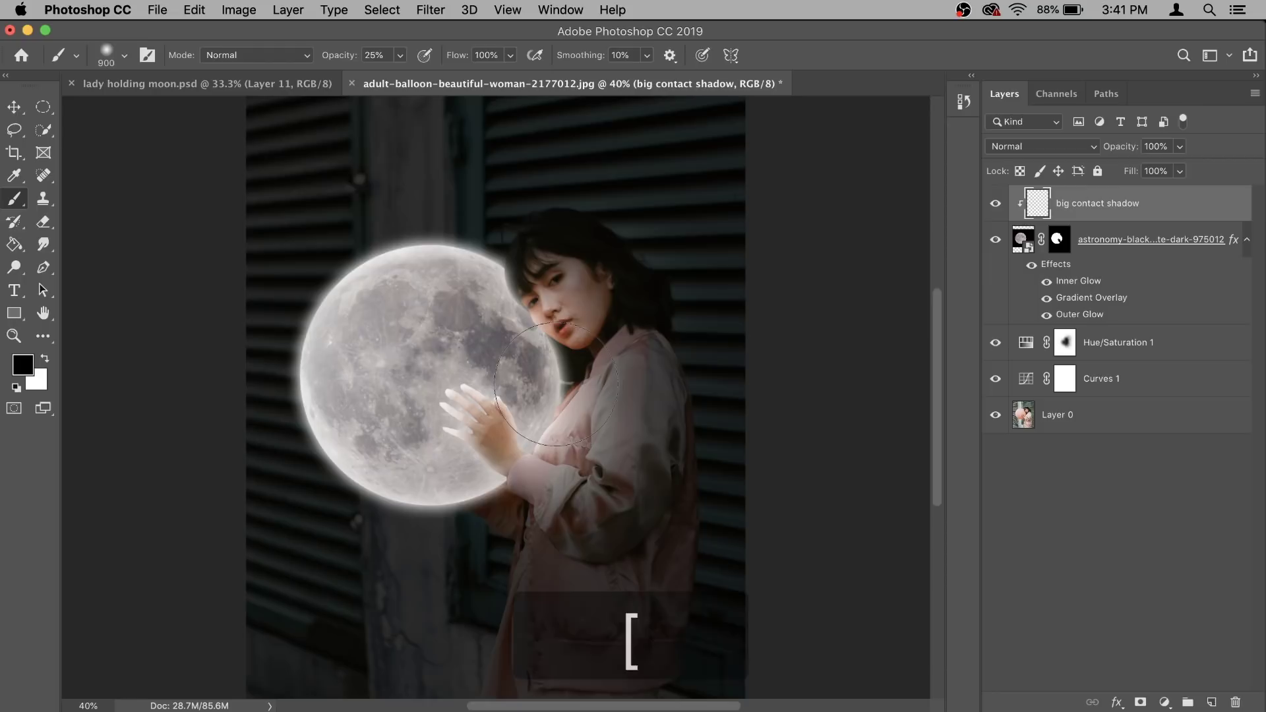
mouse_move(511, 421)
left_mouse_down()
mouse_move(565, 452)
mouse_move(494, 517)
mouse_move(314, 525)
mouse_move(560, 488)
mouse_move(633, 369)
mouse_move(680, 410)
mouse_move(672, 382)
mouse_move(707, 395)
mouse_move(692, 418)
left_mouse_up()
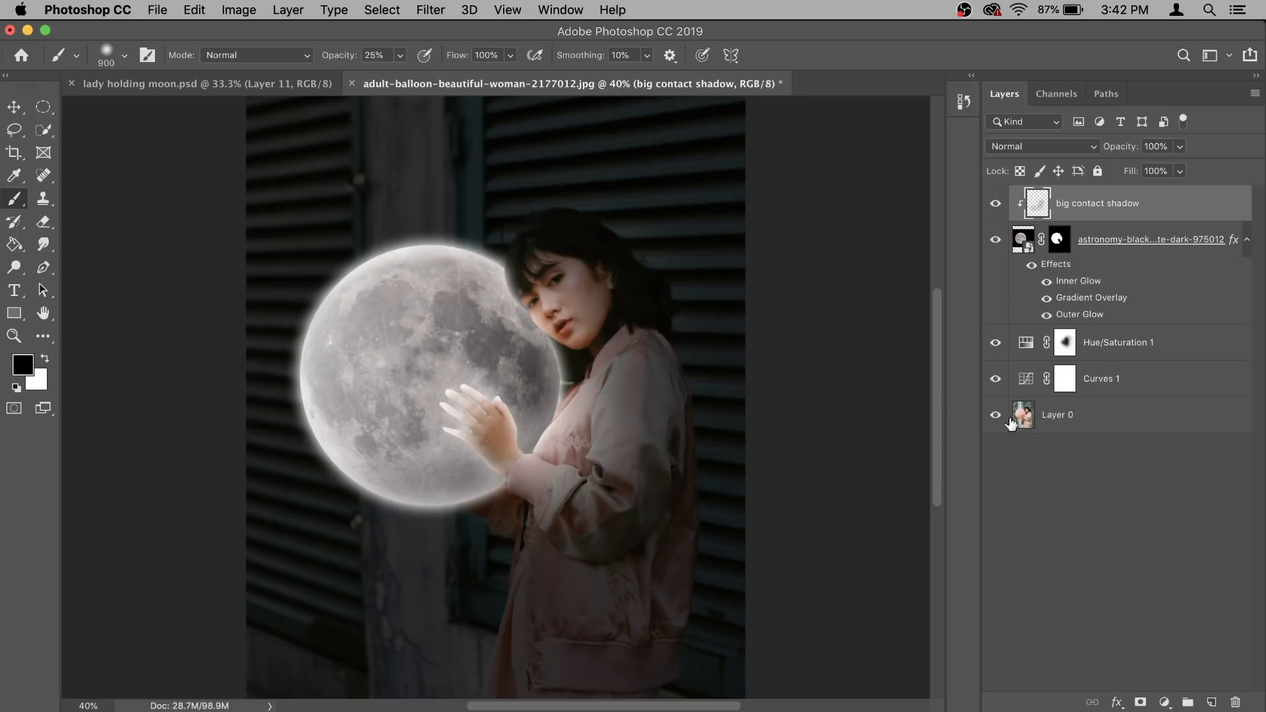
Set the big contact shadow layer's opacity to 52% and compare it on and off
left_click(1180, 147)
left_click_drag(1134, 172, 1140, 169)
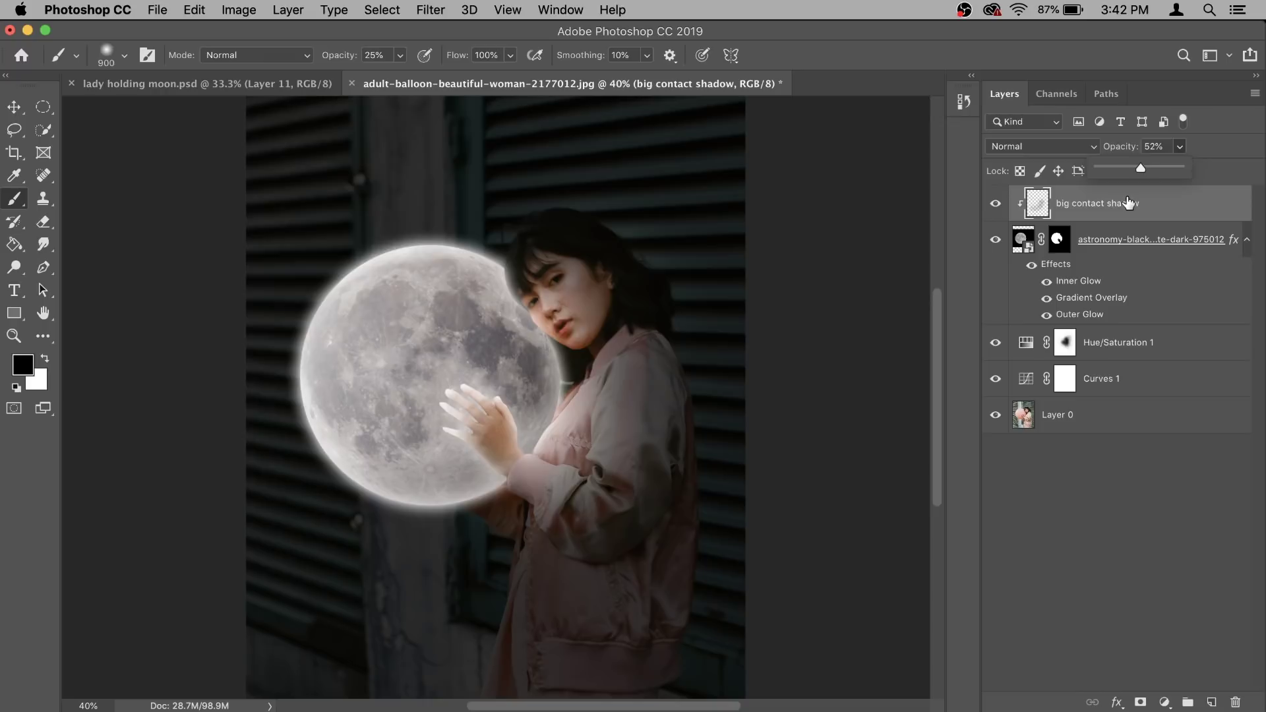
left_click(996, 203)
left_click(995, 203)
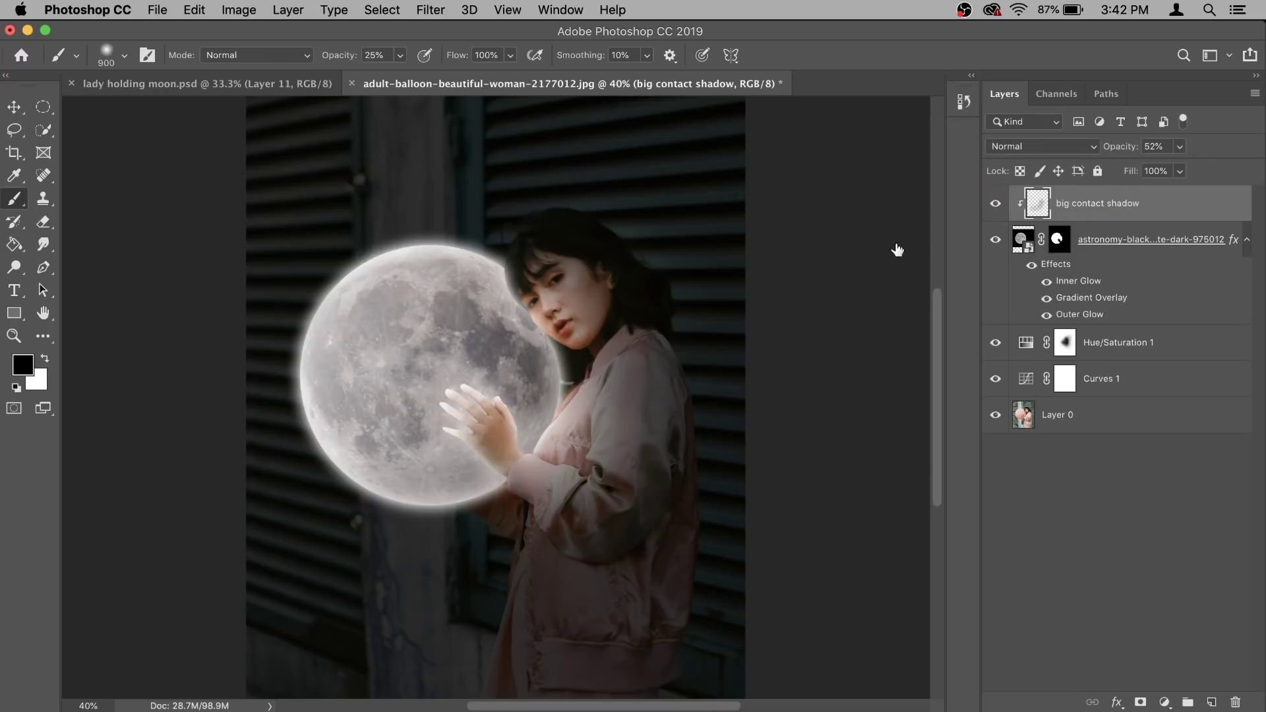
scroll(620, 340, "up", 3)
scroll(649, 327, "up", 3)
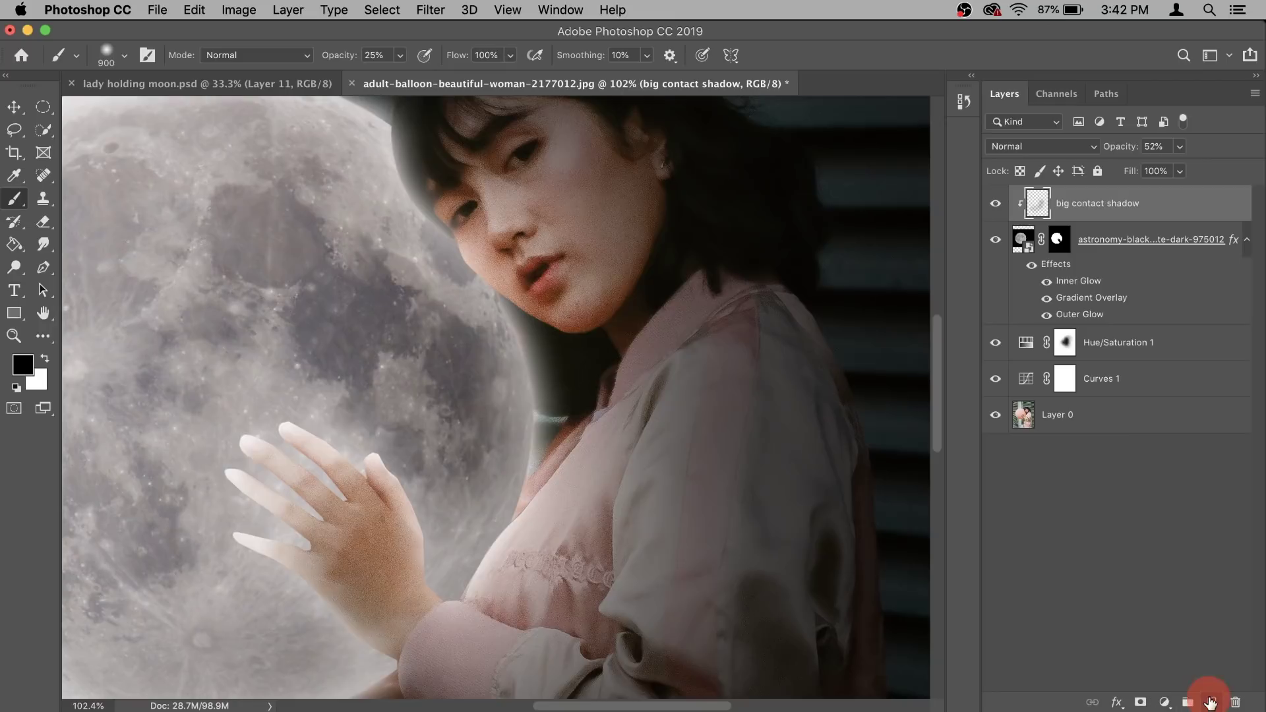
left_click(1212, 702)
Rename the new layer 'small contact shadow' and clip it to the layer below
double_click(1072, 206)
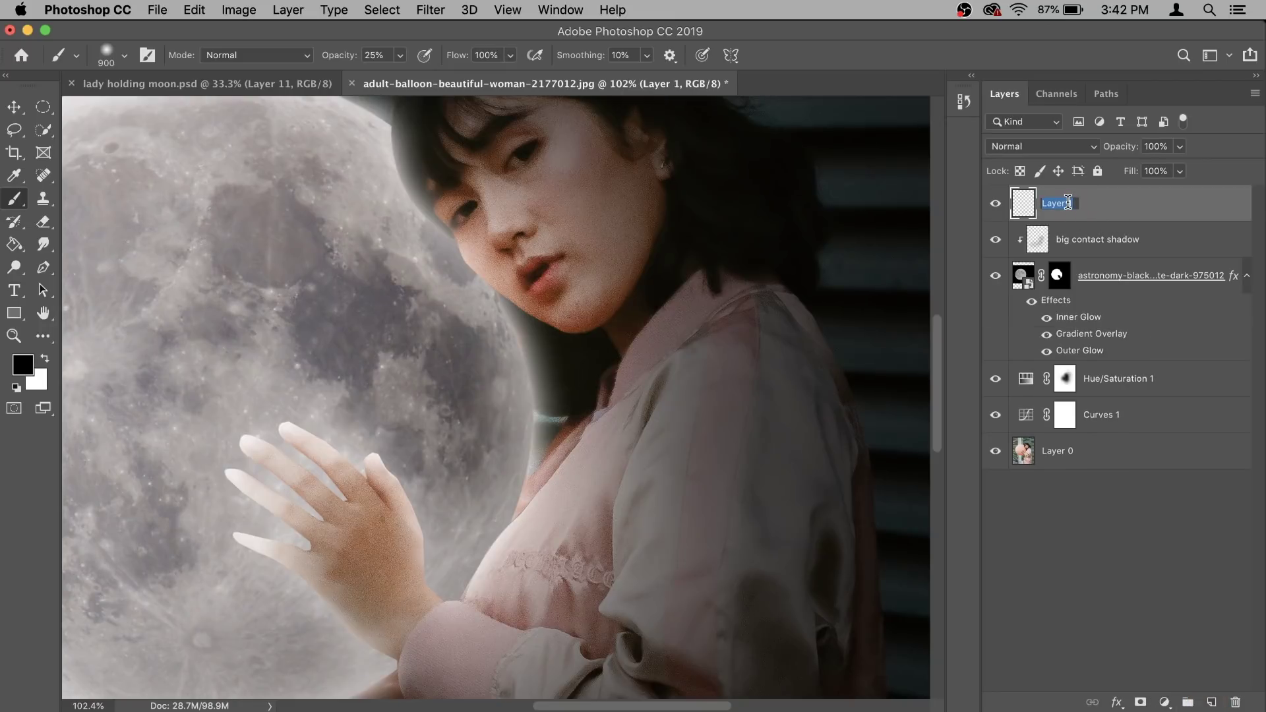
type("small c")
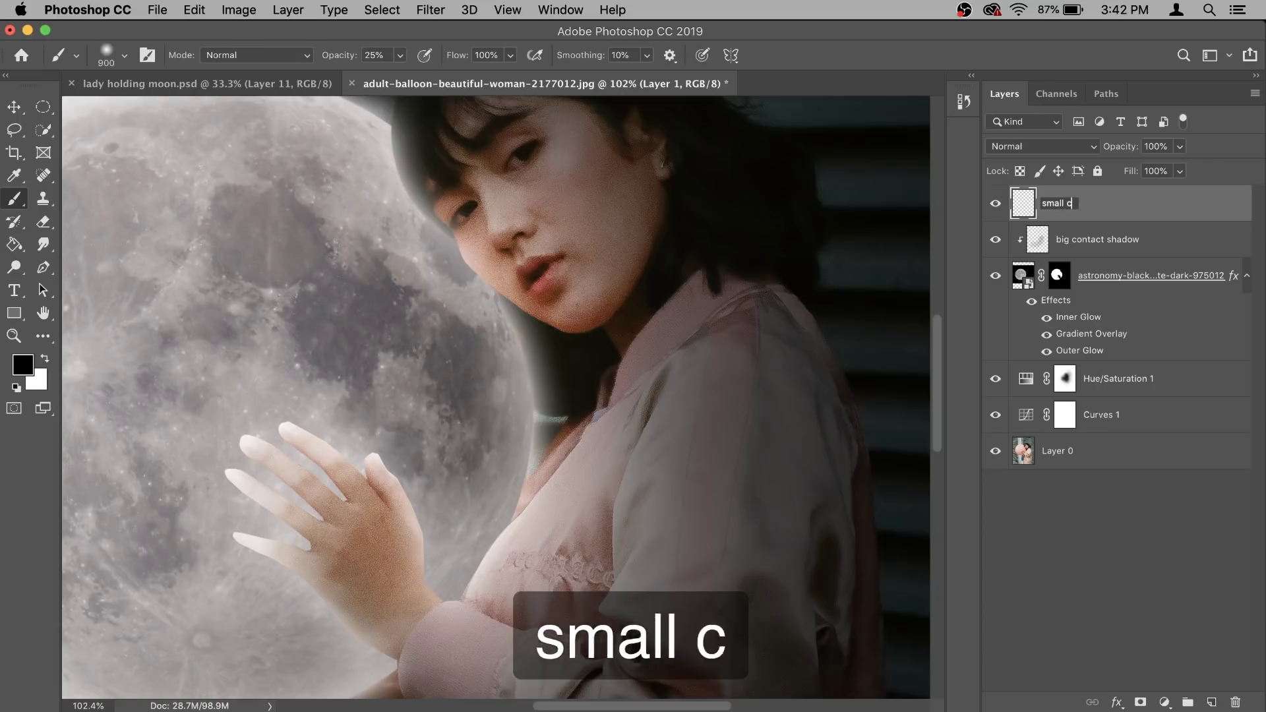
type("ontact shado")
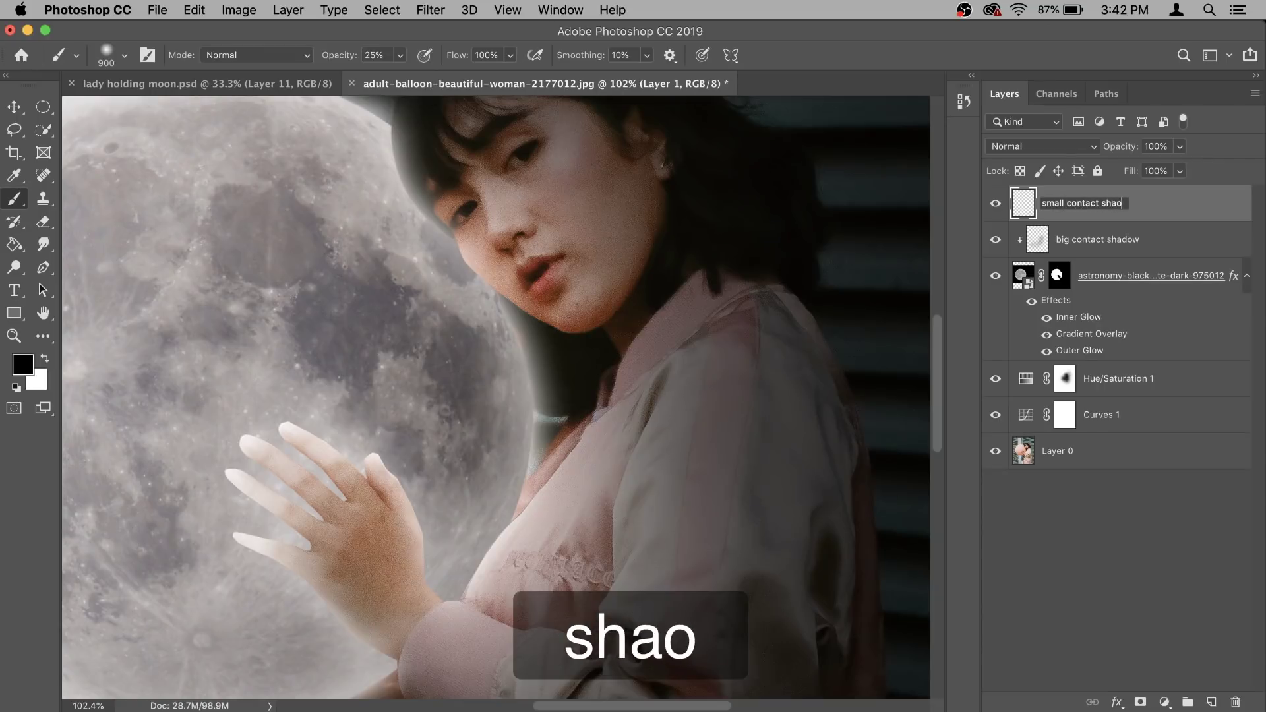
key("BackSpace")
type("dow")
key("Return")
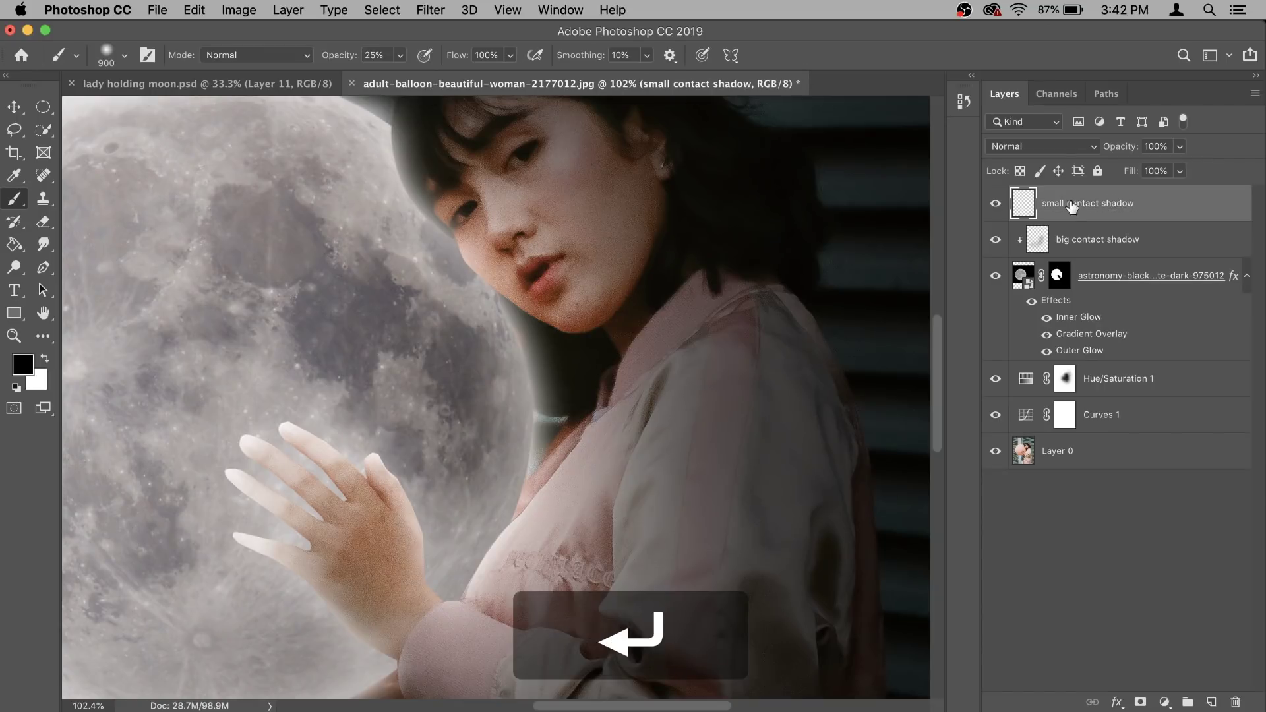
right_click(1182, 213)
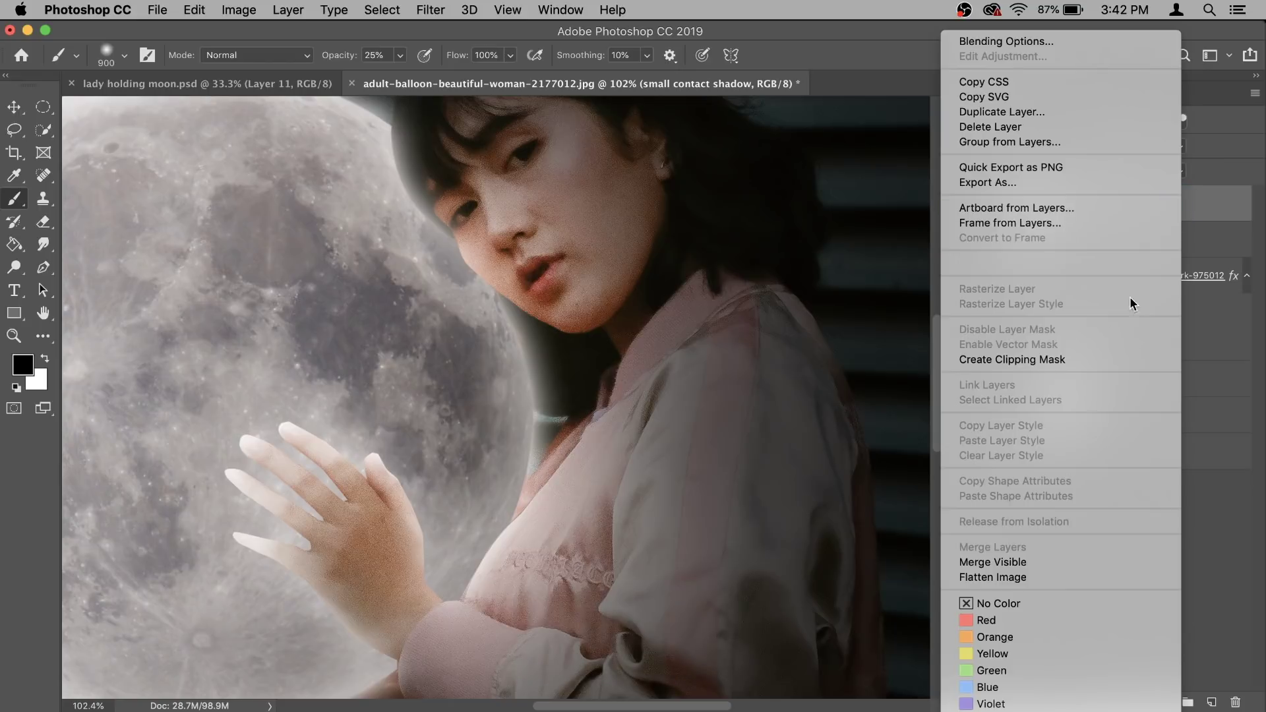
left_click(1049, 359)
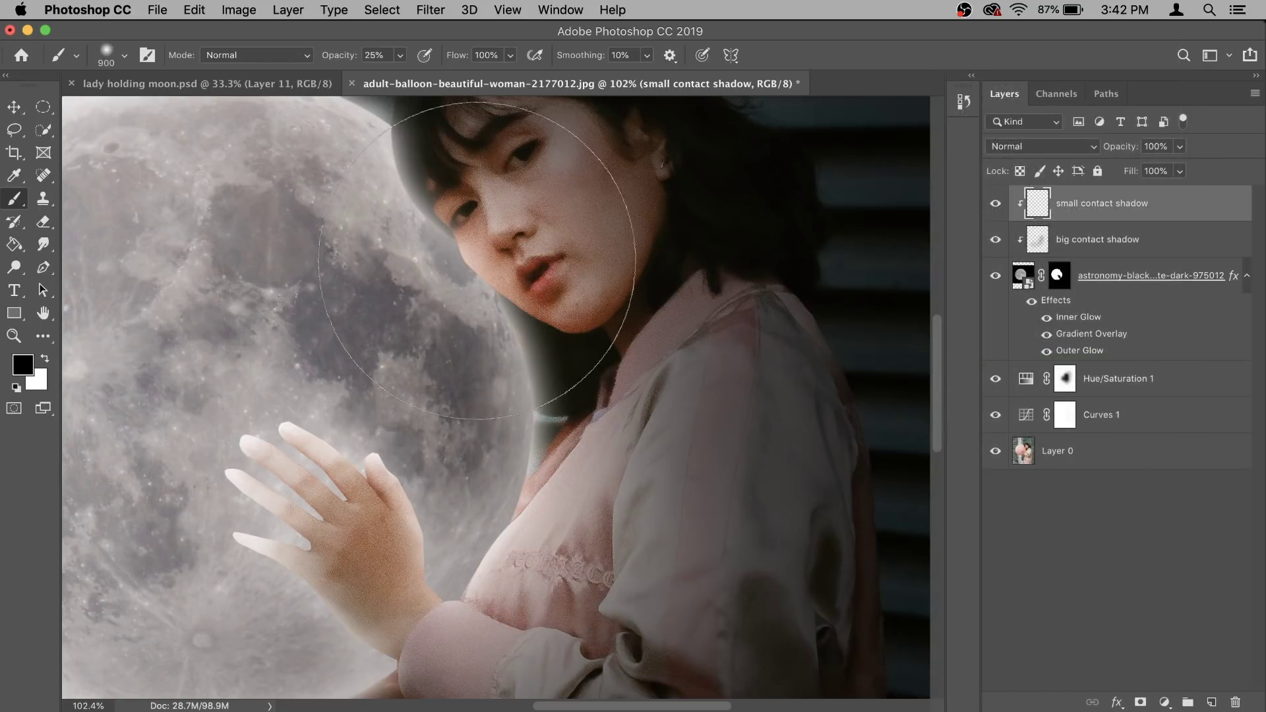
Paint a 300 px shadow where the hair meets the moon
key("bracketleft")
key("bracketleft")
key("bracketleft")
key("bracketleft")
key("bracketleft")
key("bracketleft")
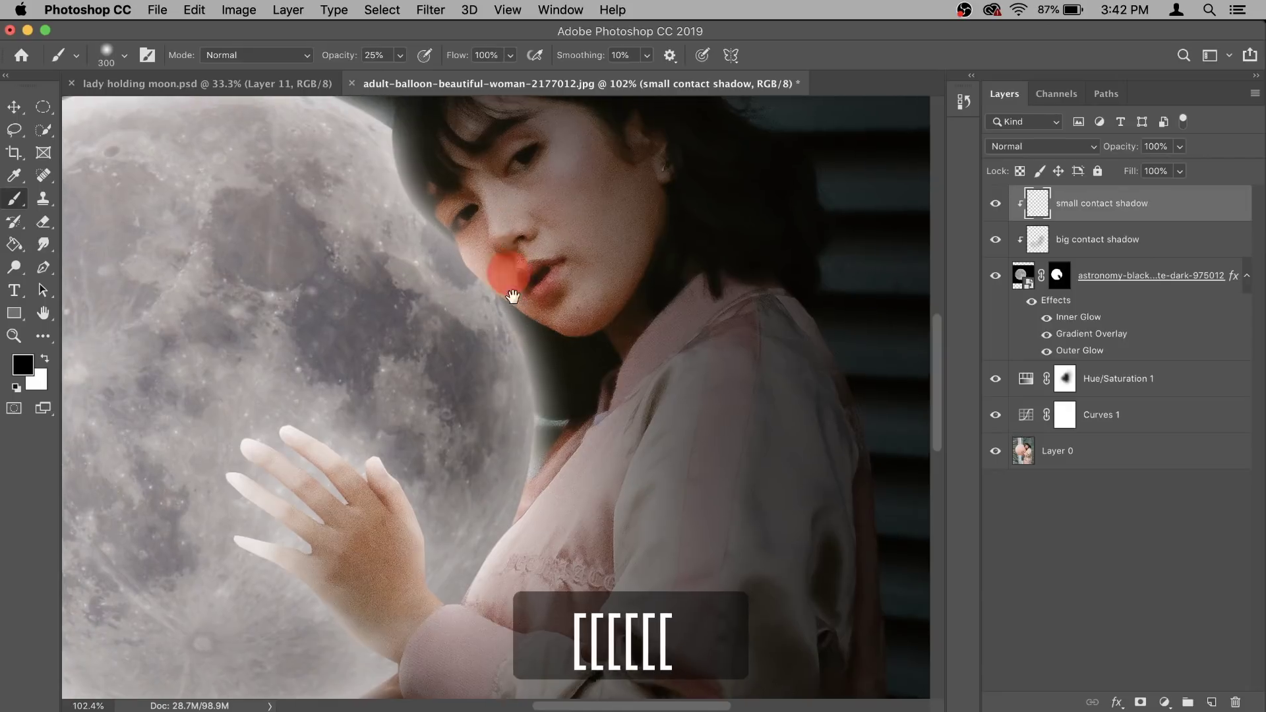
scroll(475, 237, "up", 3)
mouse_move(461, 234)
left_mouse_down()
mouse_move(557, 364)
mouse_move(519, 304)
mouse_move(538, 340)
left_mouse_up()
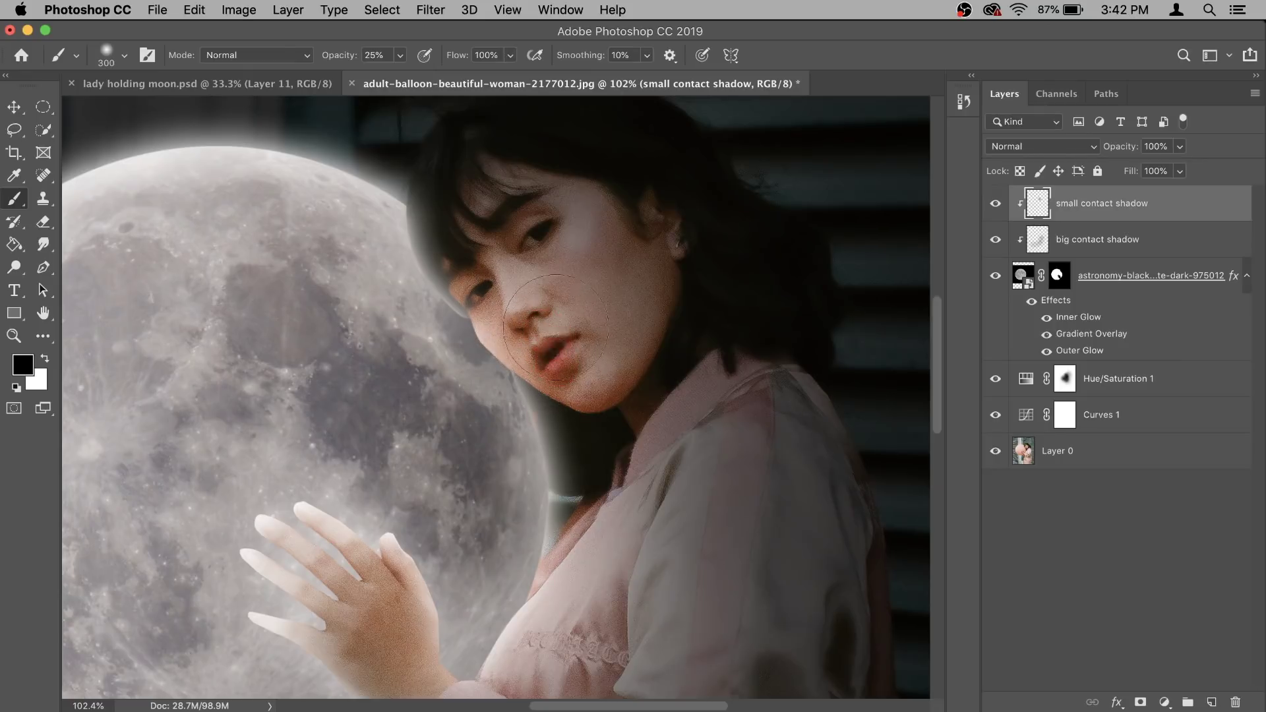
scroll(472, 254, "up", 5)
Paint finer shadows over the fingers and wrist, shrinking the brush down to 80 px
key("bracketleft")
key("bracketleft")
key("bracketleft")
key("bracketleft")
key("bracketleft")
key("bracketleft")
scroll(422, 316, "down", 2)
scroll(452, 334, "down", 10)
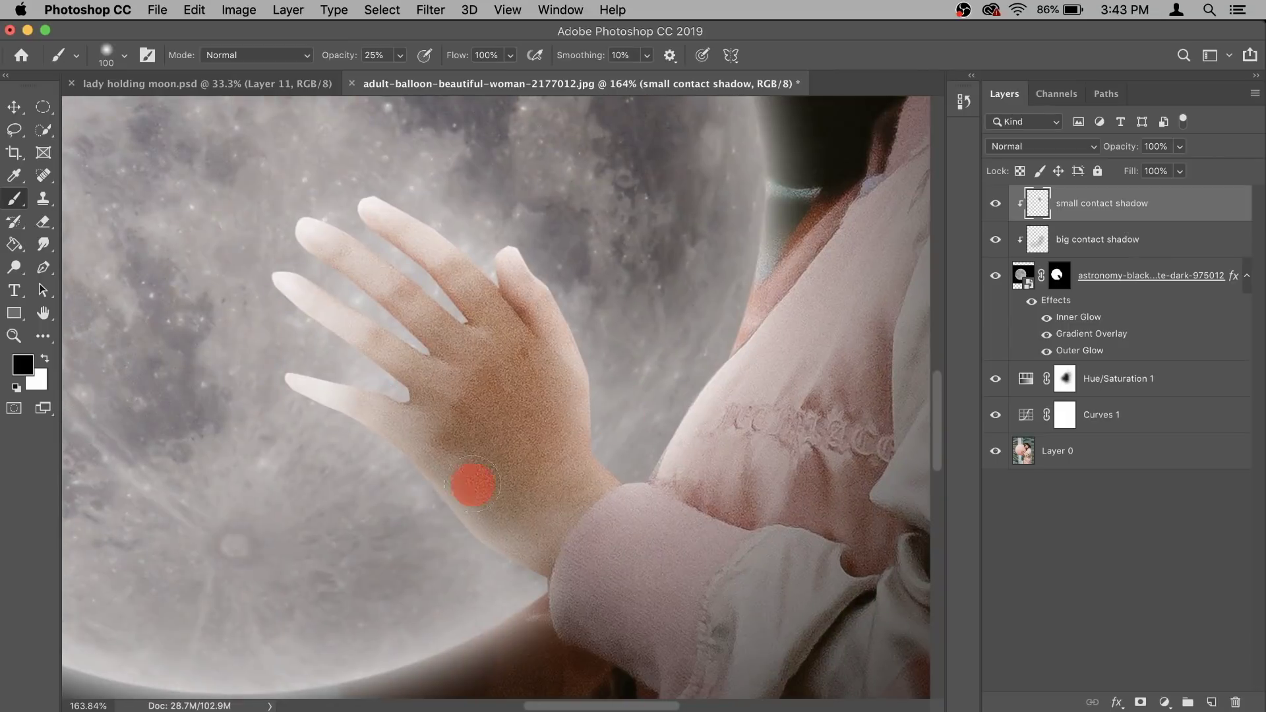
left_click_drag(472, 485, 410, 337)
key("bracketright")
key("bracketright")
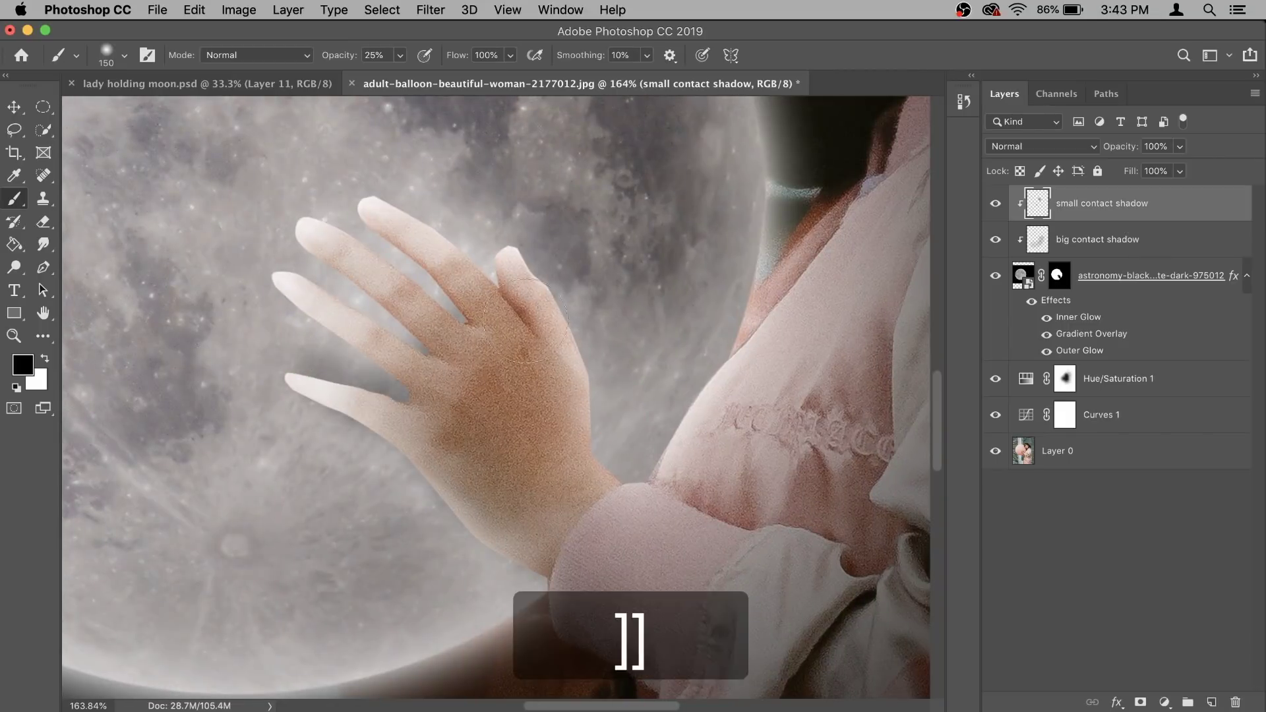
left_click_drag(578, 310, 503, 517)
key("bracketleft")
key("bracketleft")
key("bracketleft")
key("bracketleft")
key("bracketleft")
left_click_drag(413, 363, 282, 368)
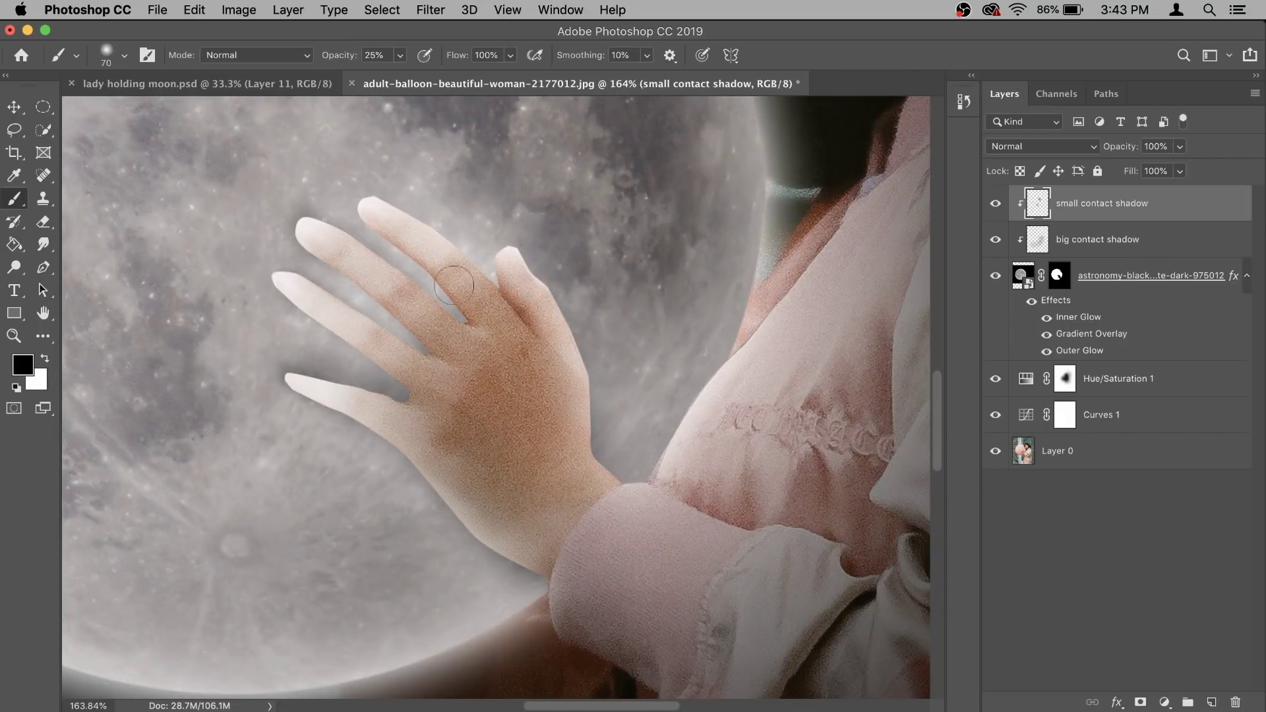
Lower brush opacity to 12%, fit the image, and compare both contact shadows on and off
scroll(711, 284, "down", 8)
scroll(711, 283, "up", 5)
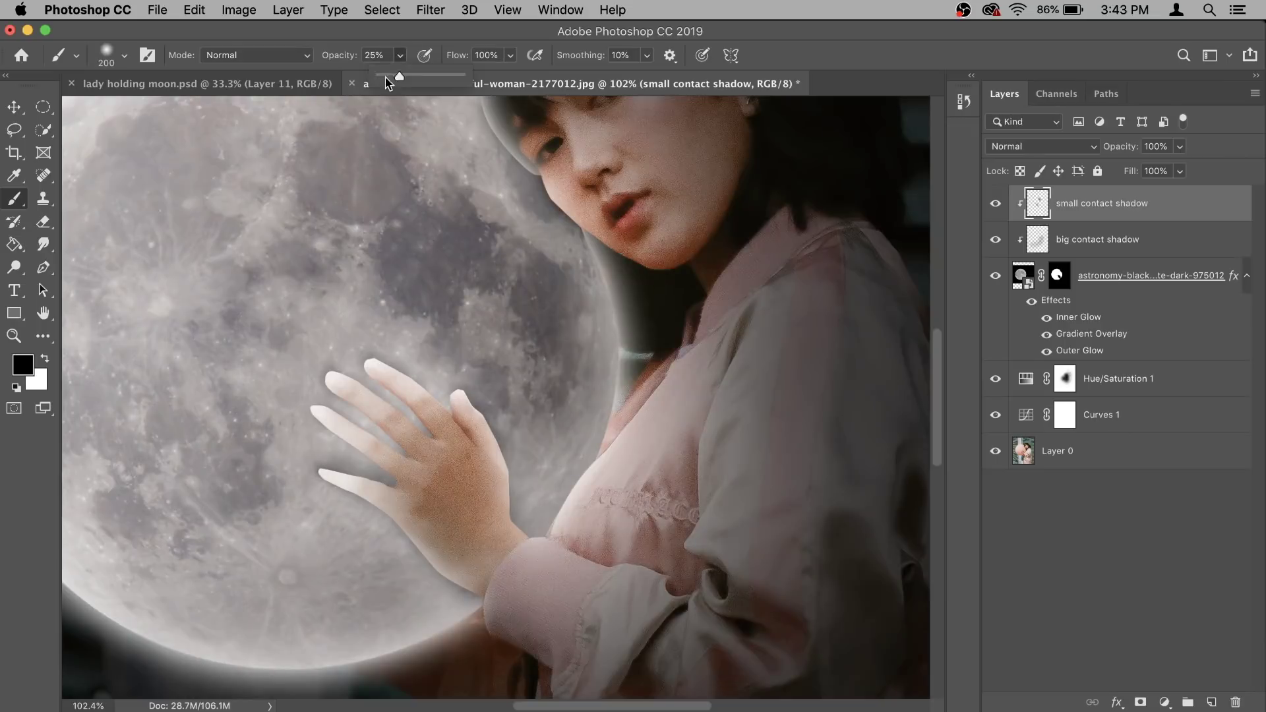
left_click_drag(369, 438, 395, 435)
key("super+0")
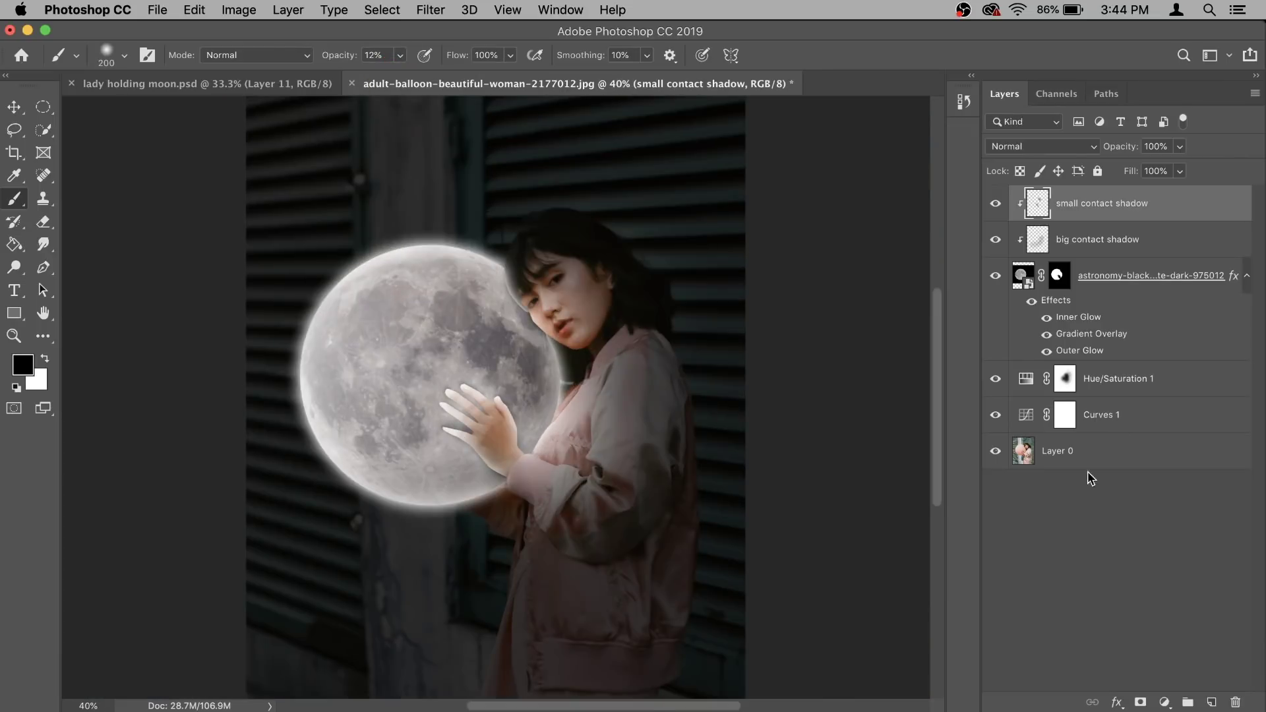
left_click(995, 203)
left_click(996, 241)
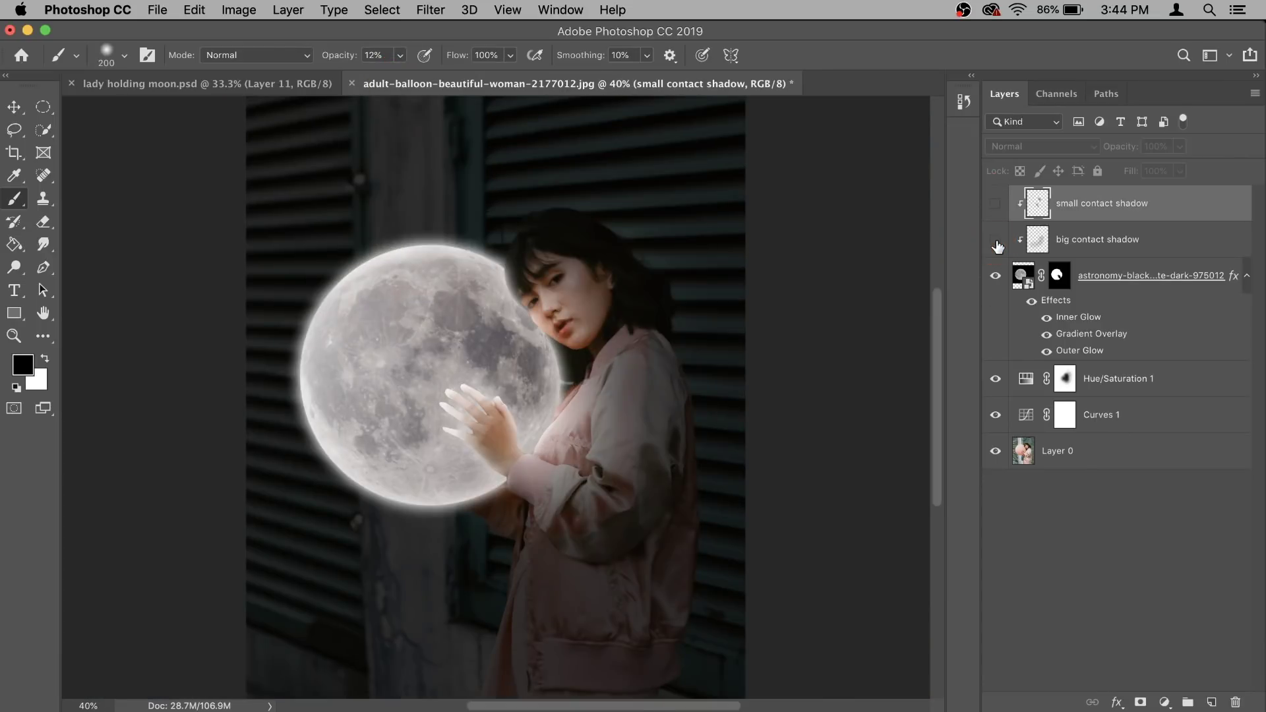
left_click(997, 243)
left_click(995, 204)
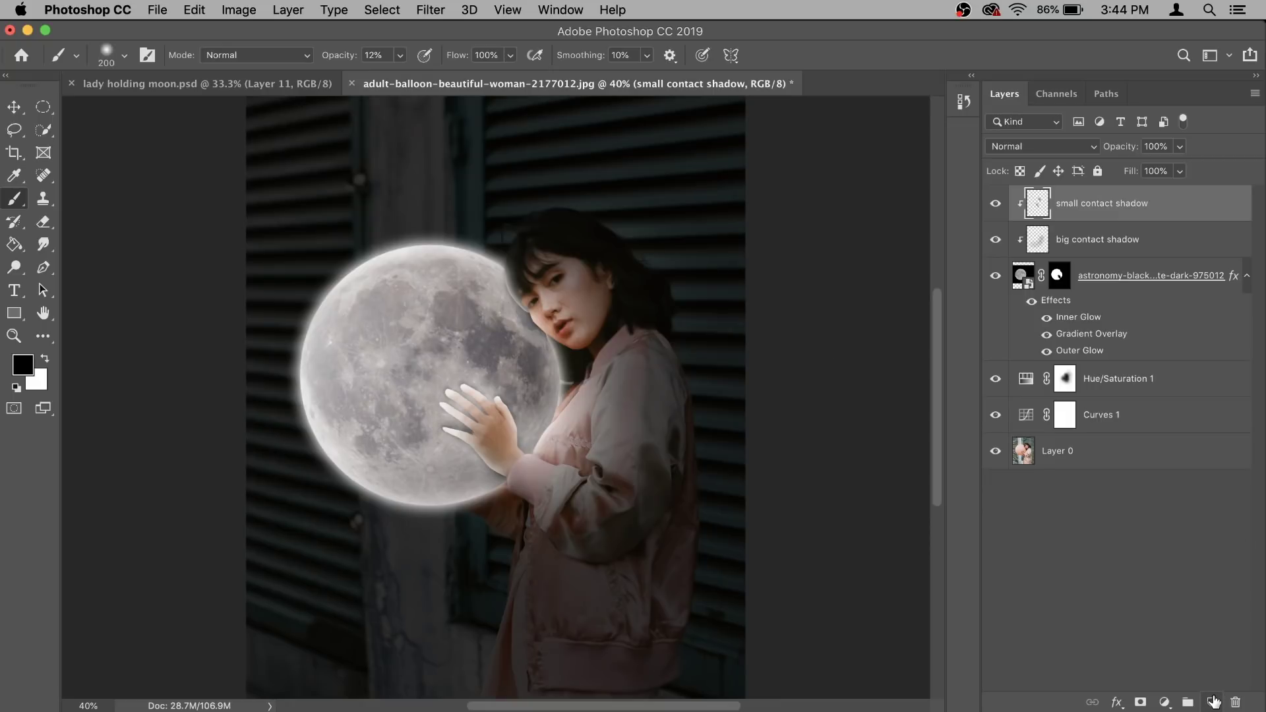
Create an empty top layer and pick #fbf7d3 as the foreground colour
left_click(1212, 701)
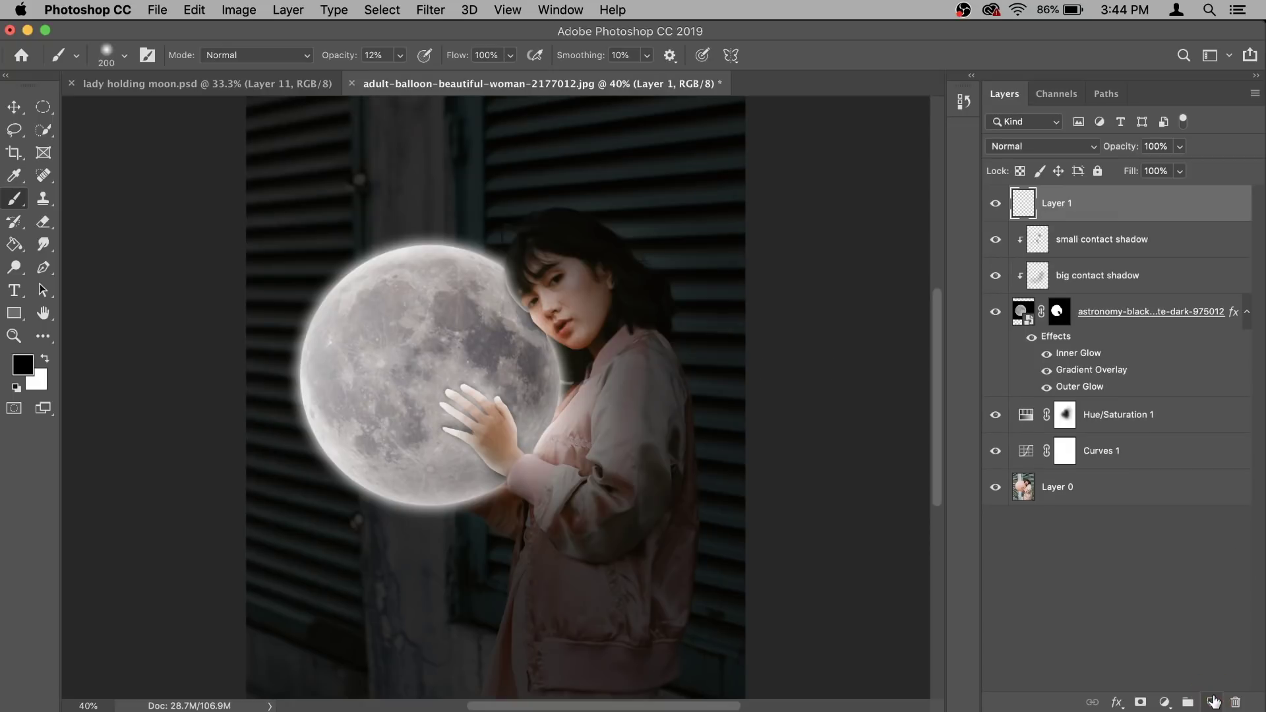
left_click(23, 366)
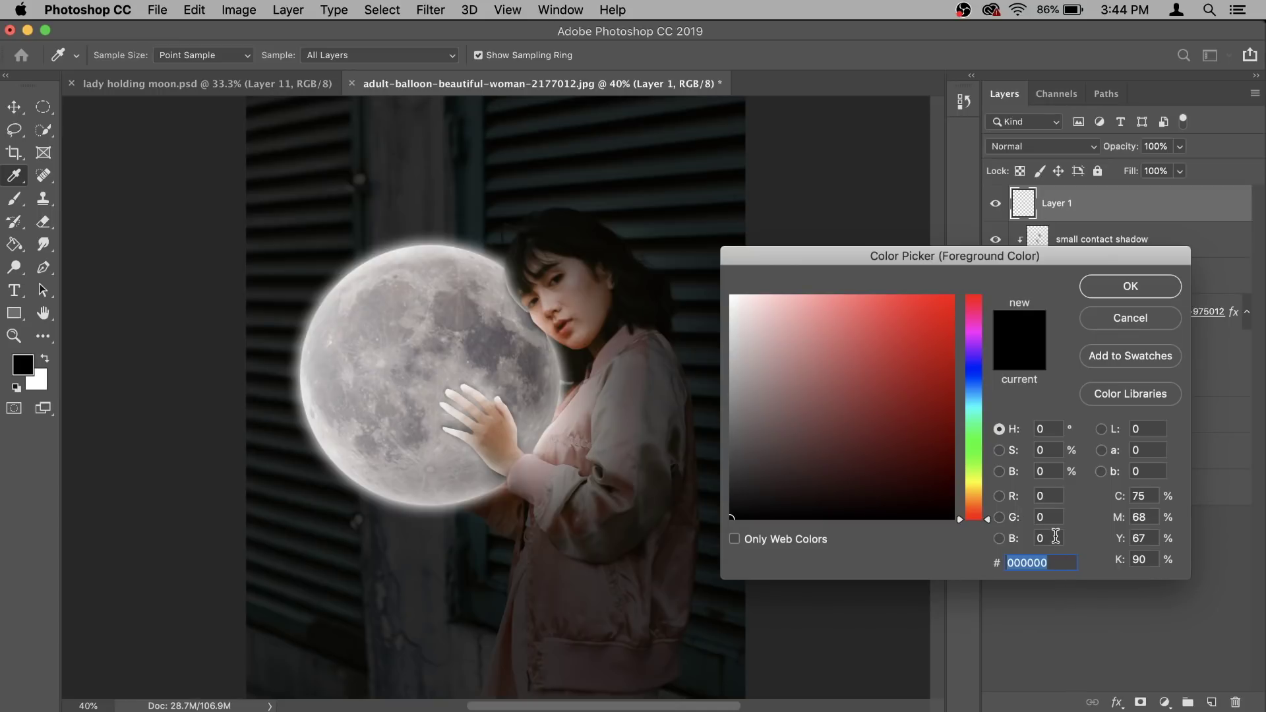
type("f")
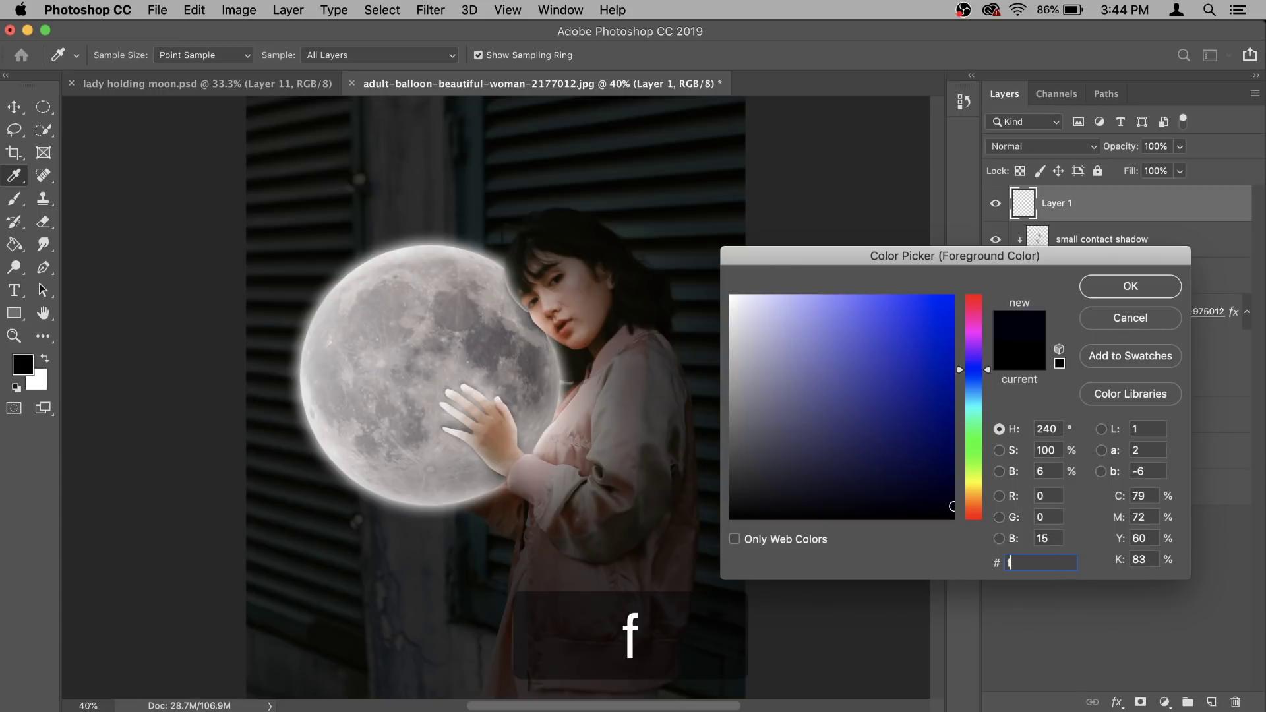
type("bf7d3")
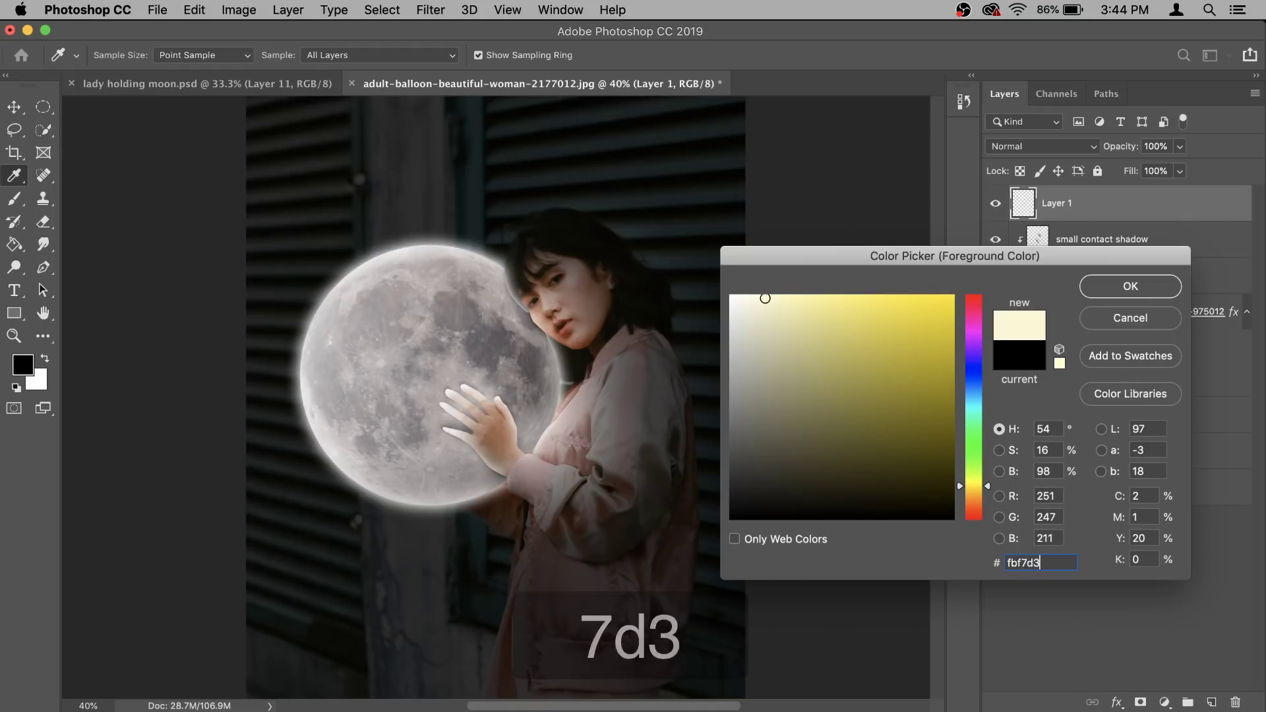
left_click(1130, 286)
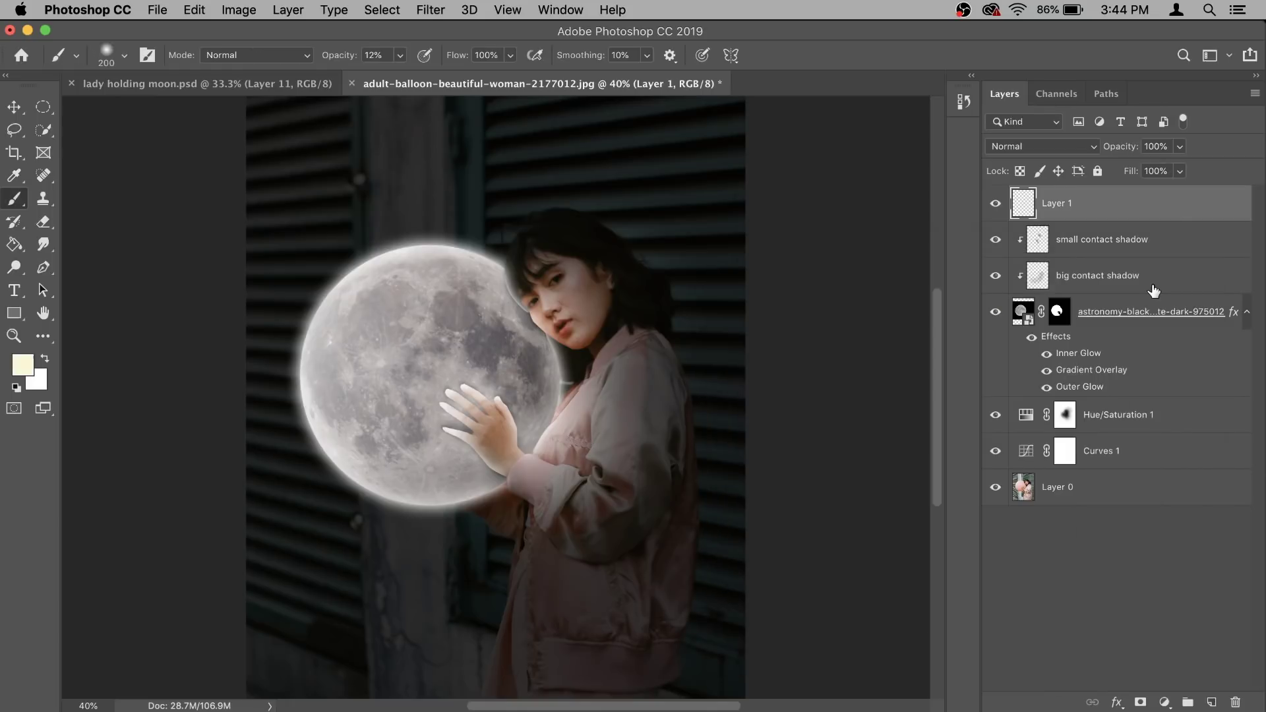
Dab a 1500 px, 100% opacity cream spot on the moon's centre
key("bracketright")
key("bracketright")
key("bracketright")
key("bracketright")
key("bracketright")
key("bracketright")
key("bracketright")
key("bracketright")
key("bracketright")
key("bracketright")
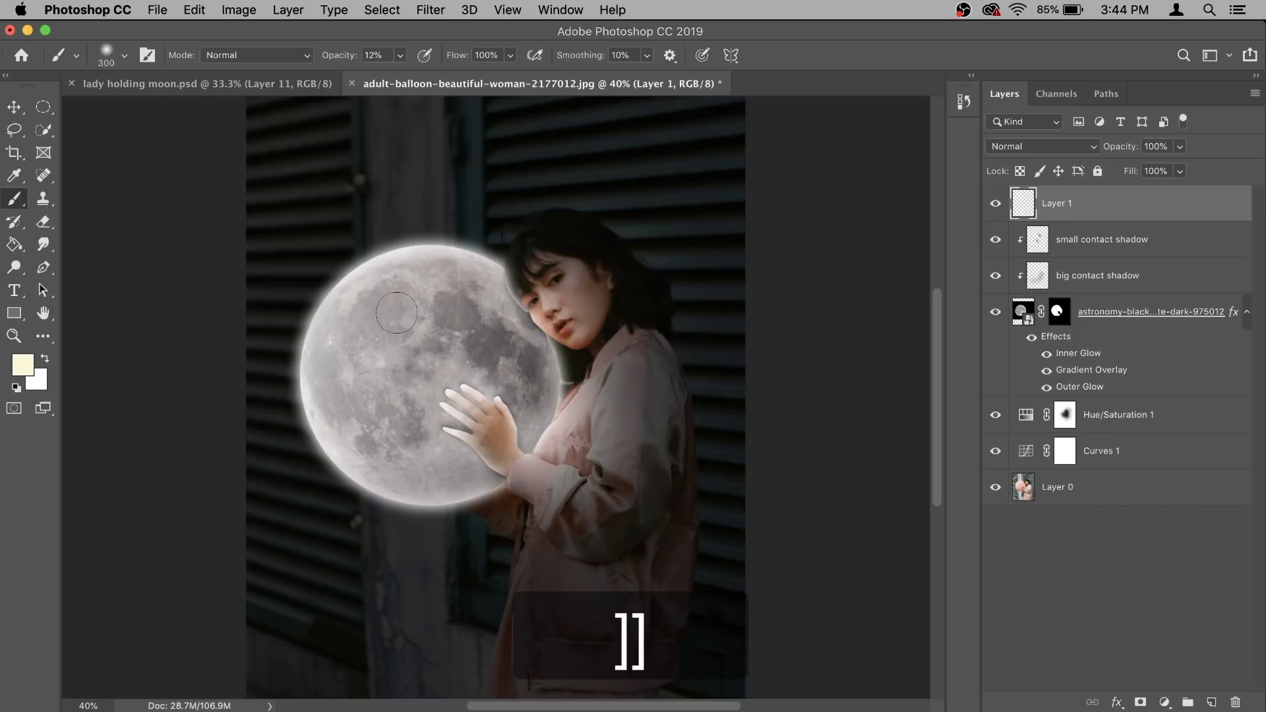
key("bracketright")
key("bracketright")
key("bracketright")
key("bracketright")
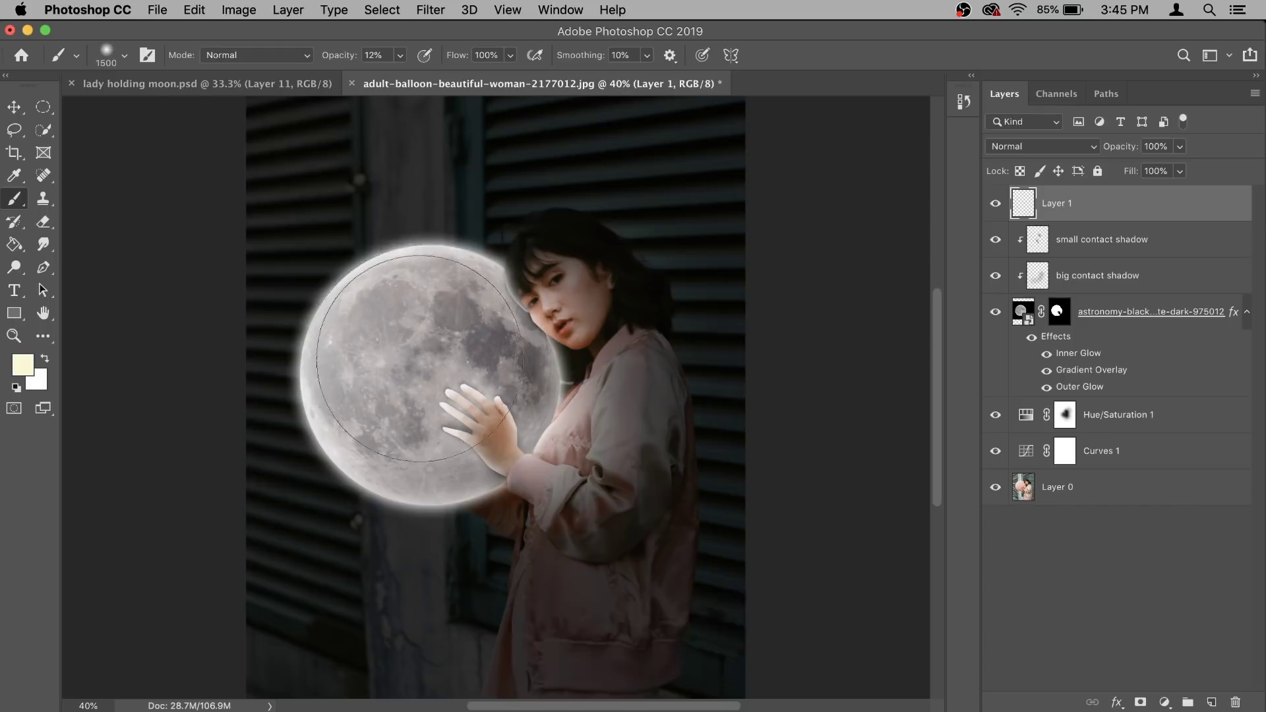
left_click_drag(341, 58, 426, 54)
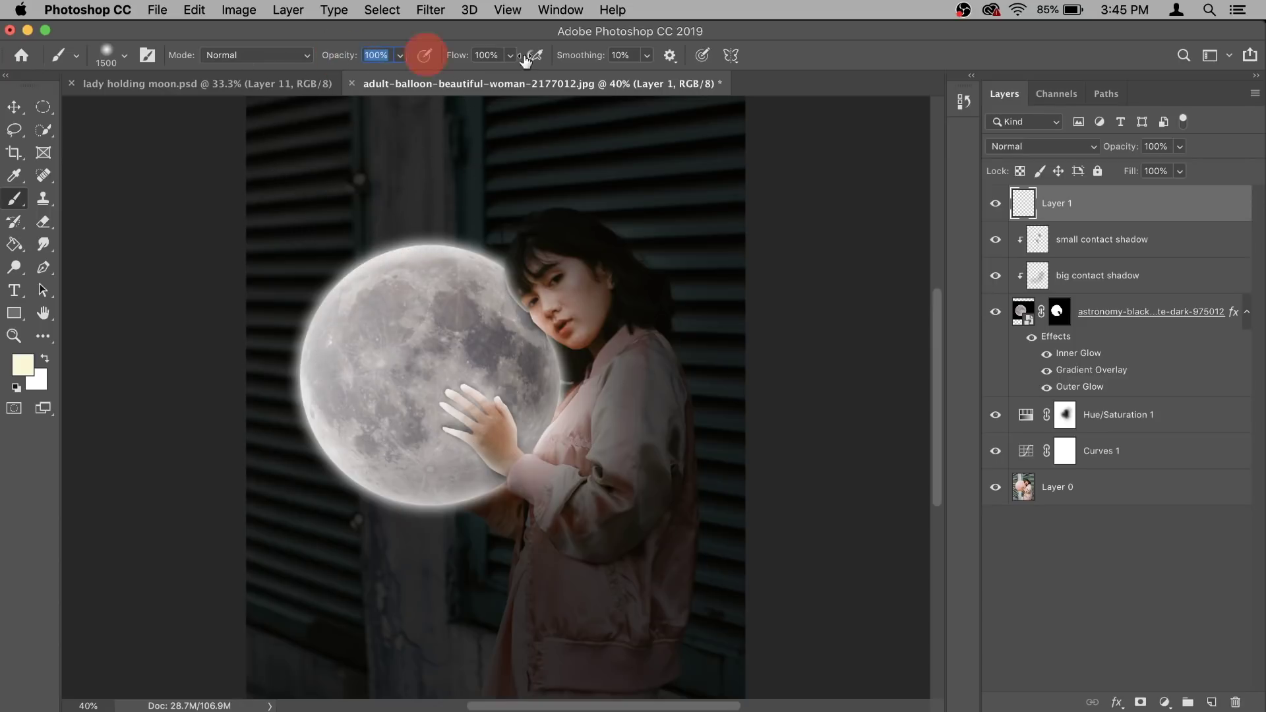
left_click(410, 360)
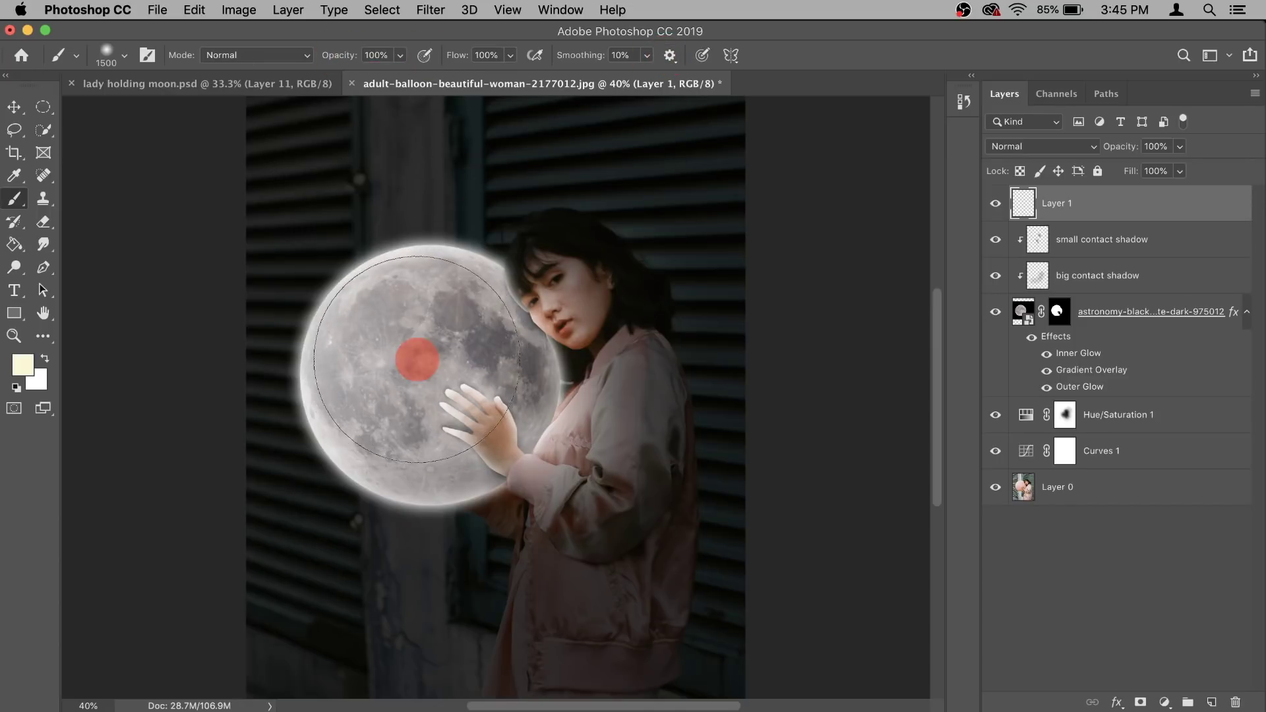
Set the layer to Screen, nudge the glow into place, and rename it 'glow'
left_click(1054, 145)
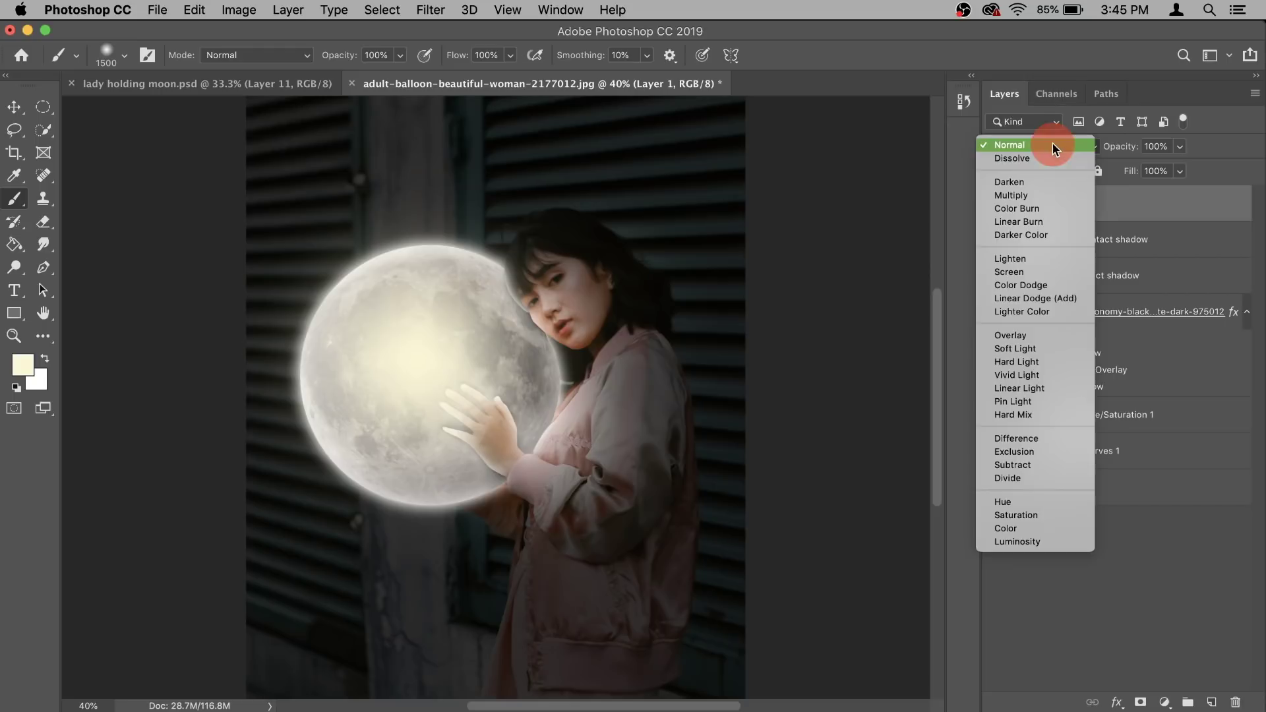
left_click(1041, 271)
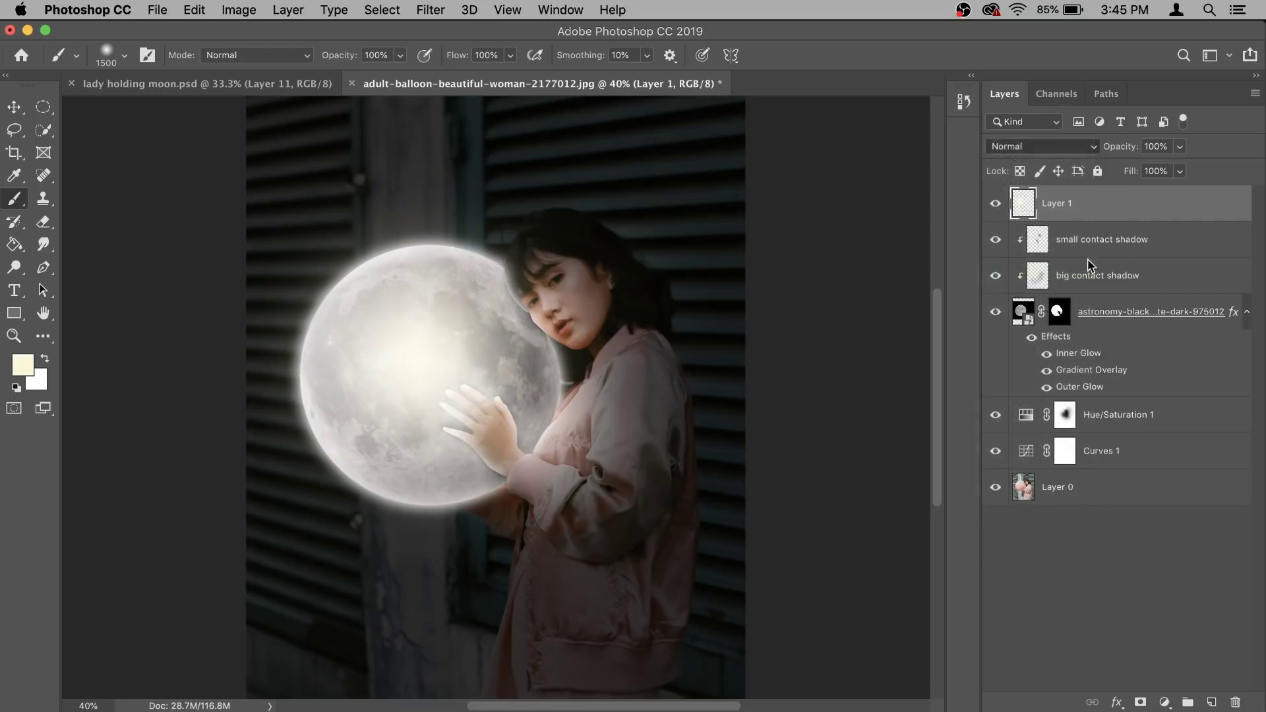
left_click(15, 107)
mouse_move(414, 360)
left_mouse_down()
mouse_move(407, 351)
mouse_move(416, 369)
left_mouse_up()
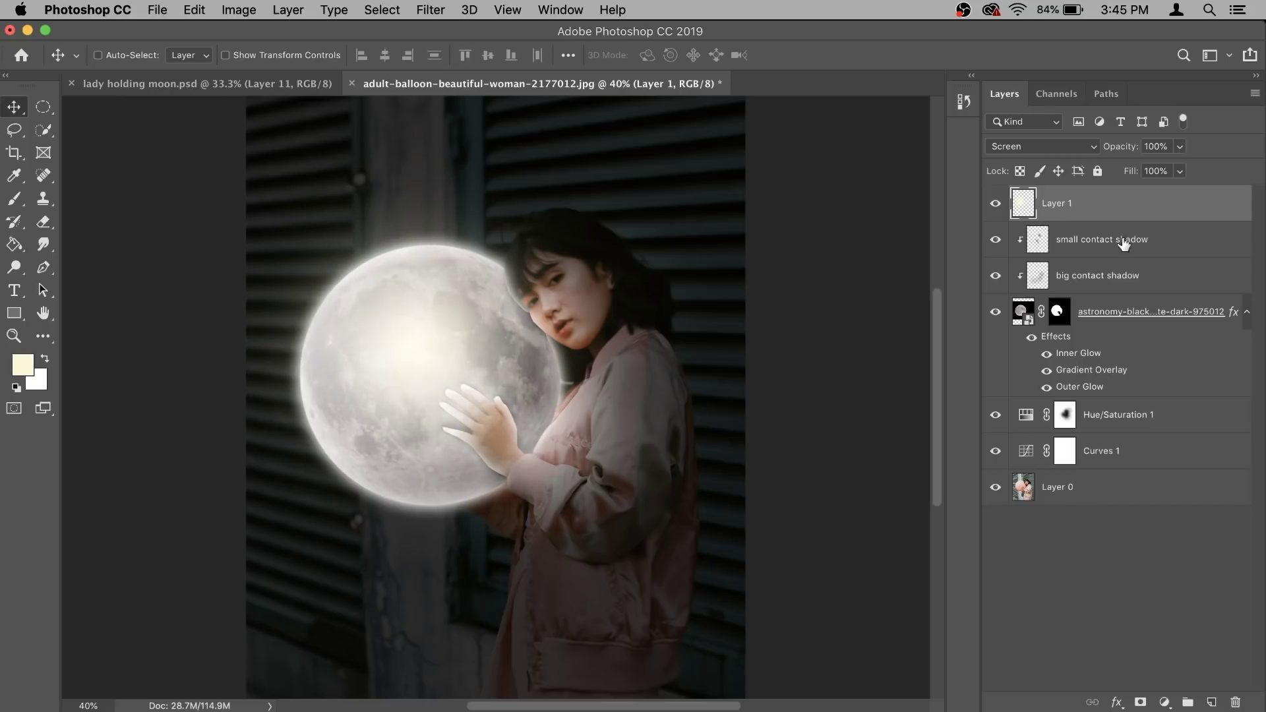
double_click(1061, 199)
type("glow")
key("Return")
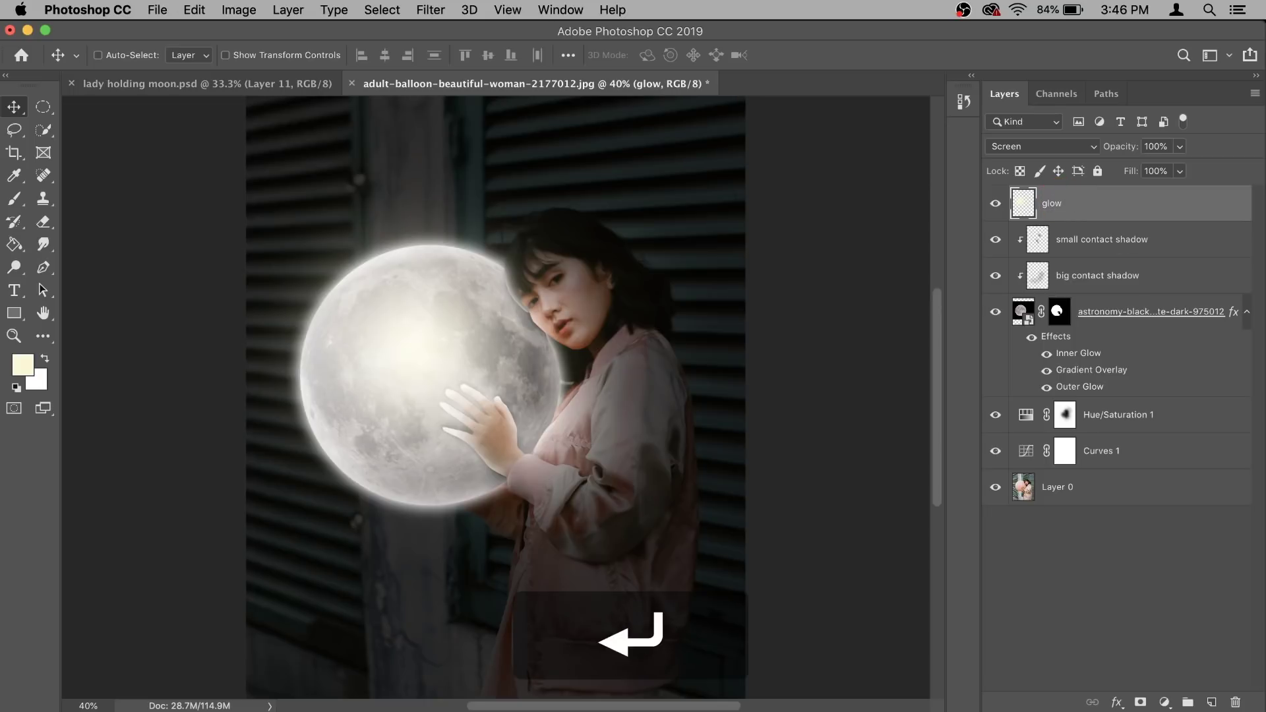
Duplicate the glow layer, shift the copy down-right and enlarge it to about 113%
key("super")
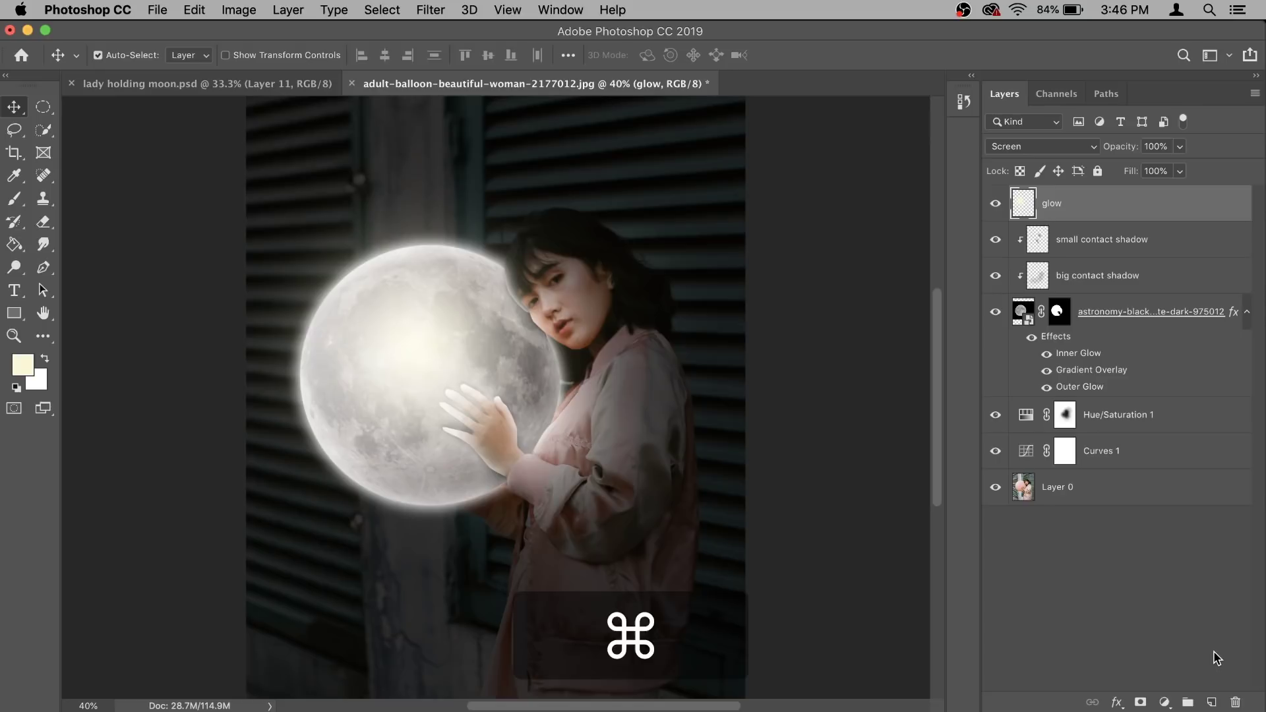
key("super+j")
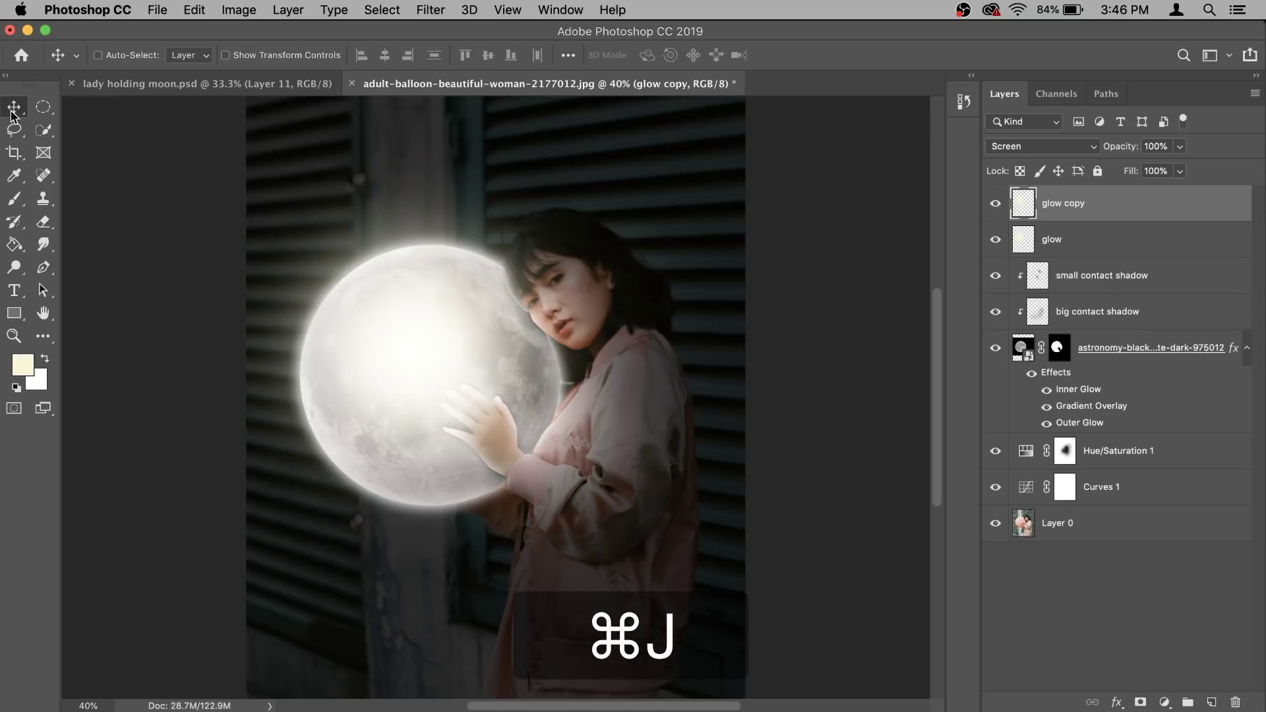
left_click_drag(427, 344, 448, 370)
key("super+t")
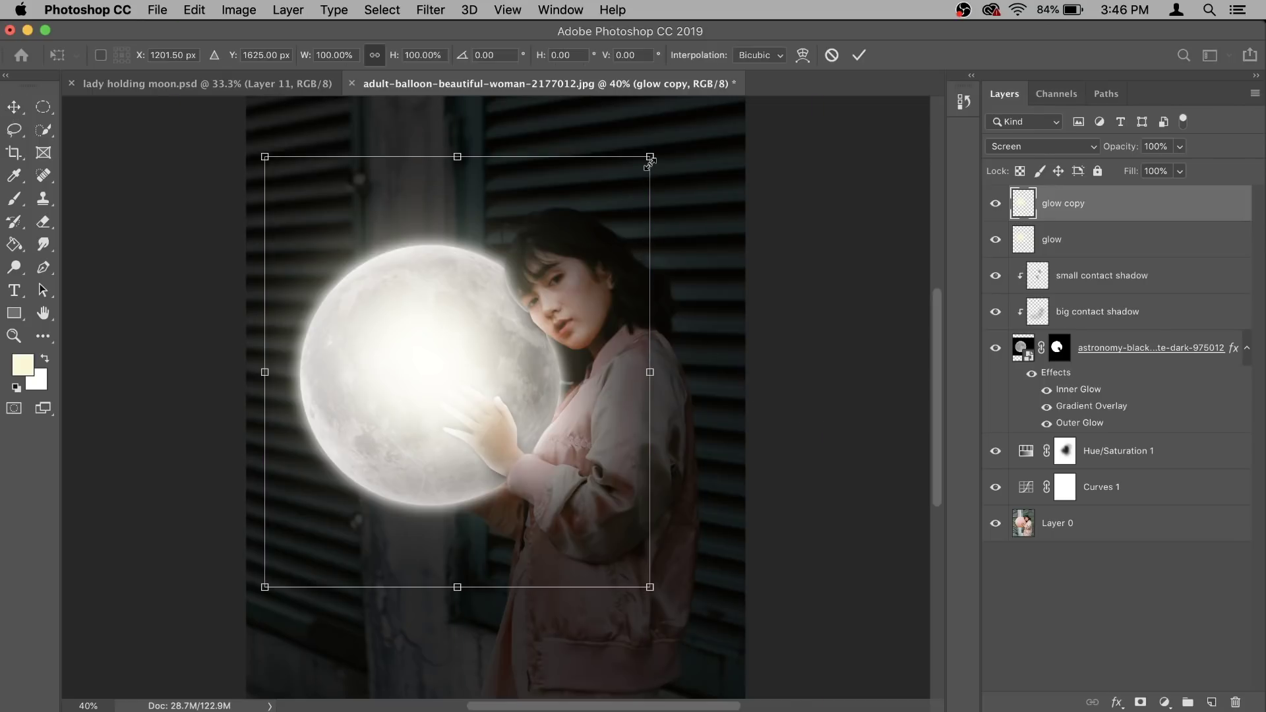
left_click_drag(651, 159, 668, 144)
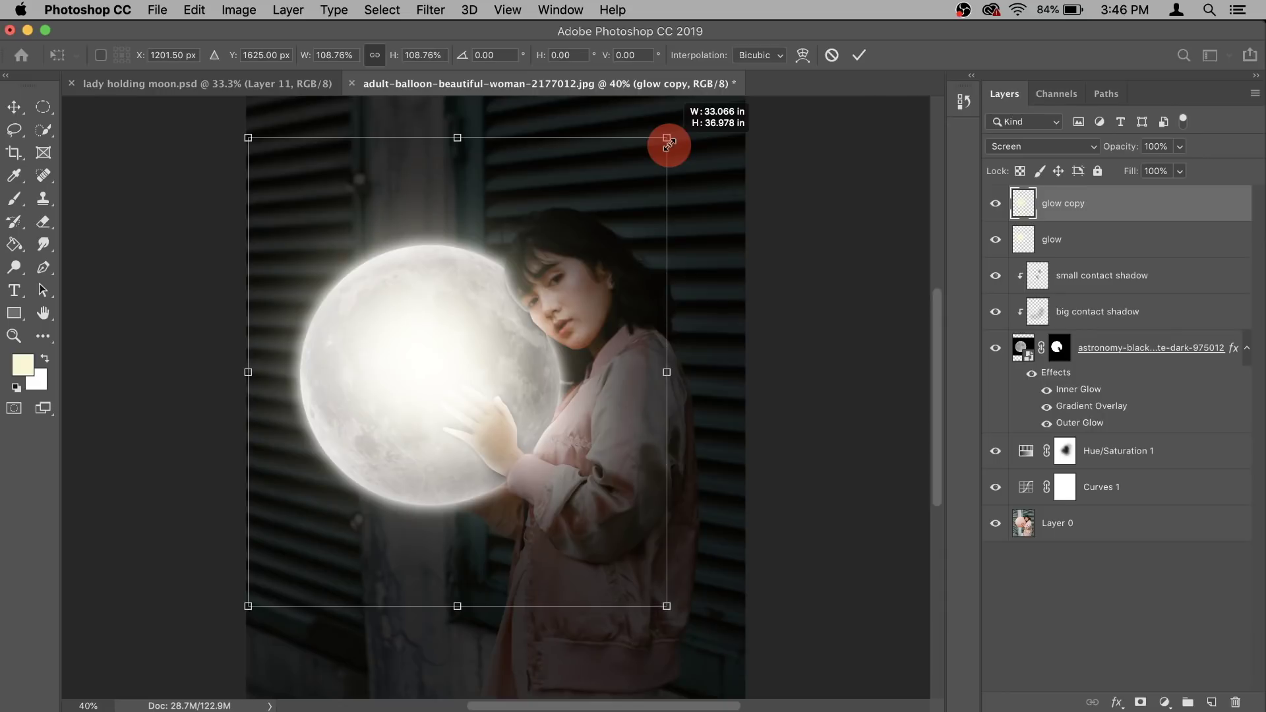
left_click_drag(668, 144, 687, 134)
left_click(858, 55)
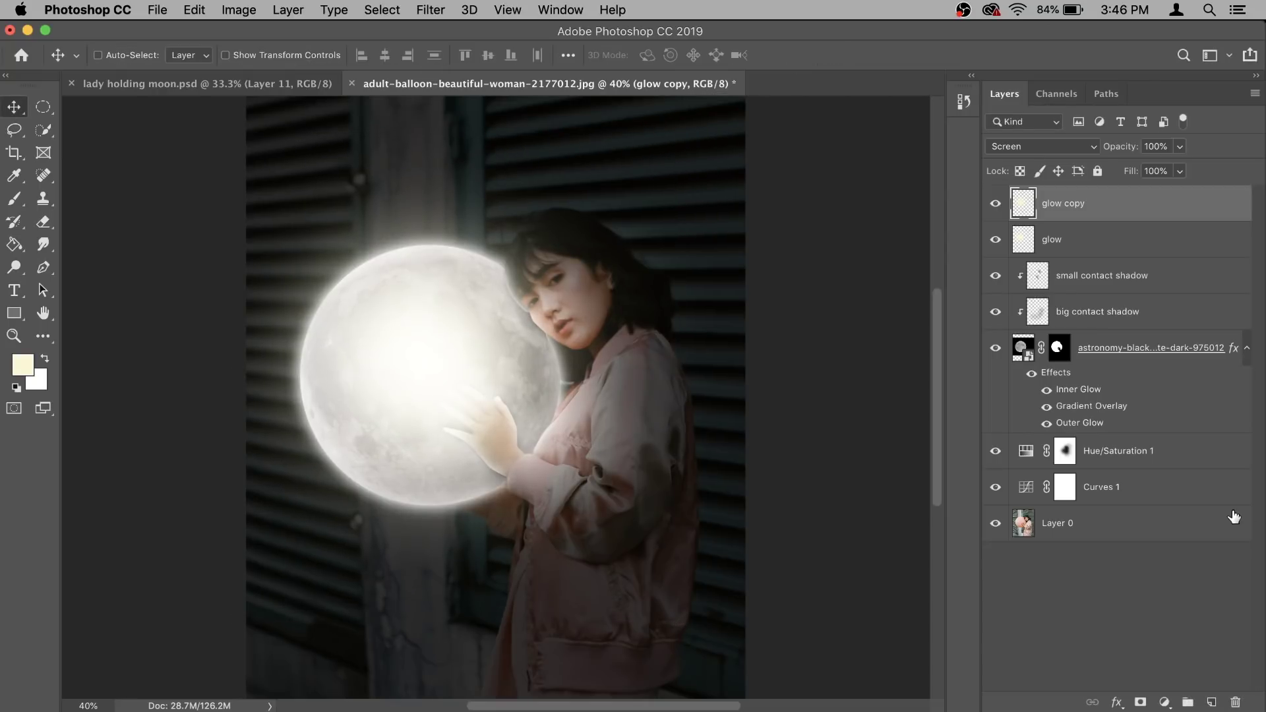
Make glow copy 2 and glow copy 3, scaling copy 3 to about 139% from centre
key("super+j")
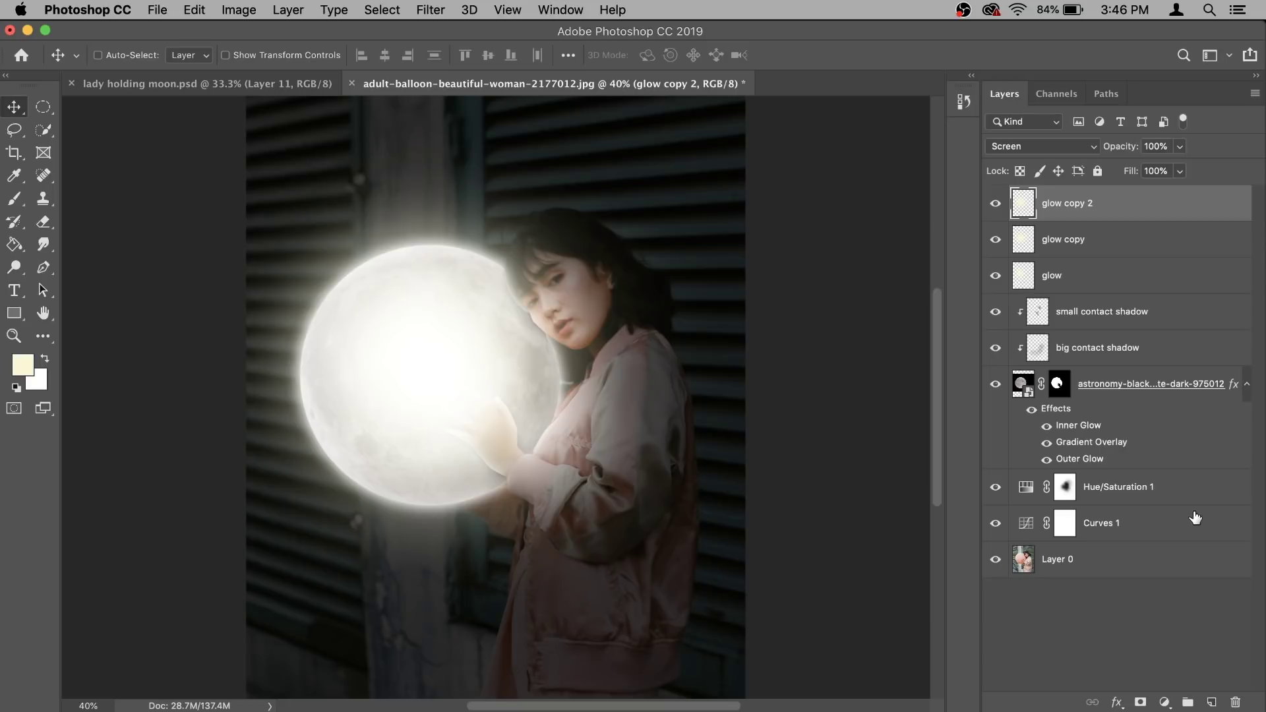
key("super")
key("super+j")
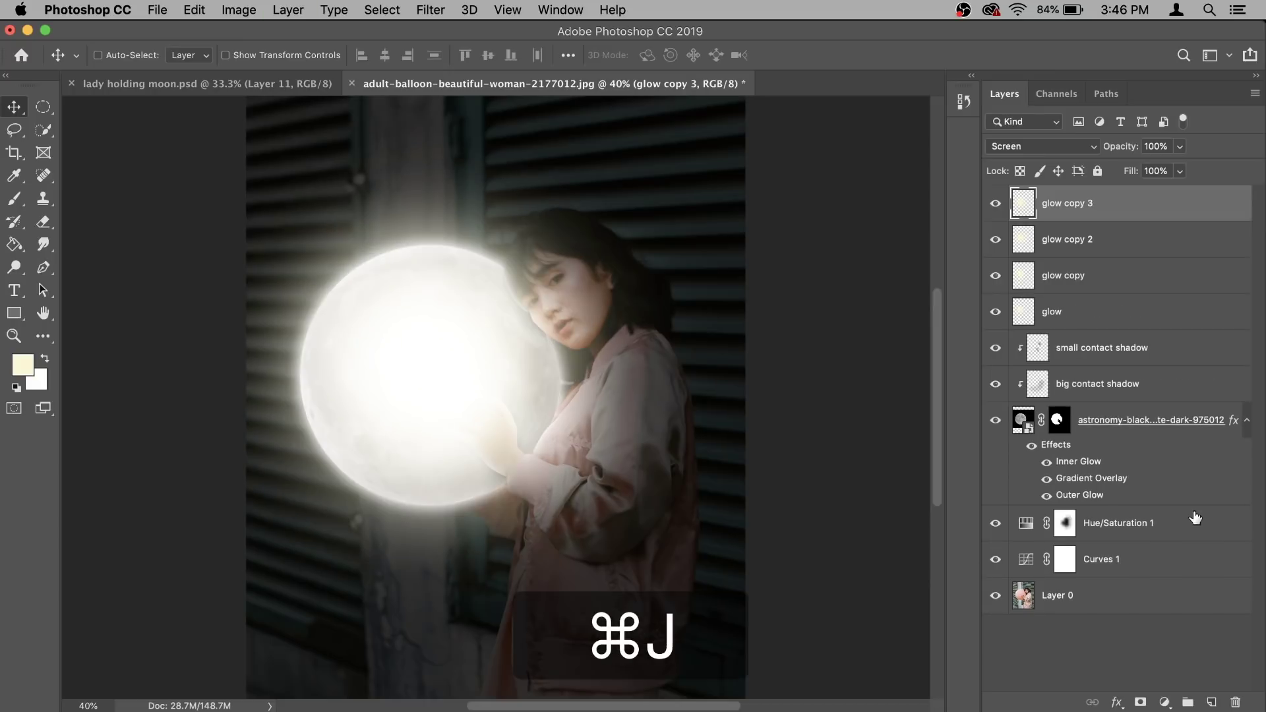
key("super+t")
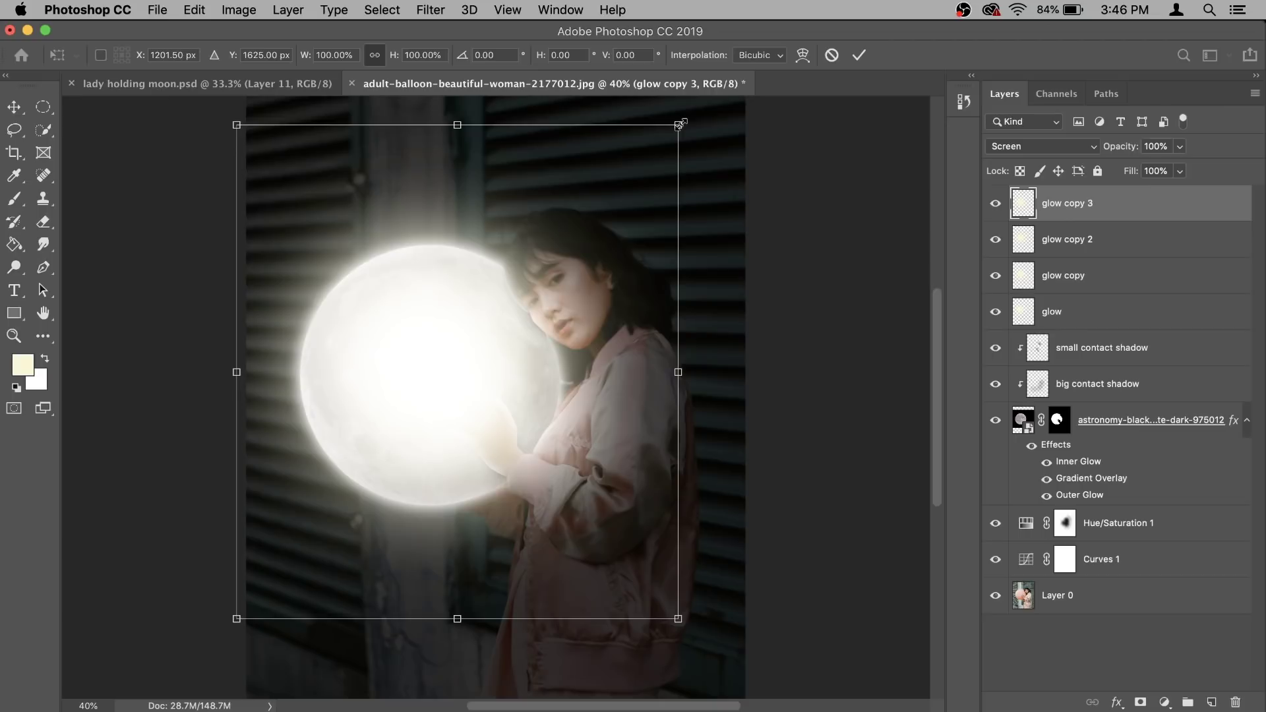
left_click_drag(678, 125, 768, 97)
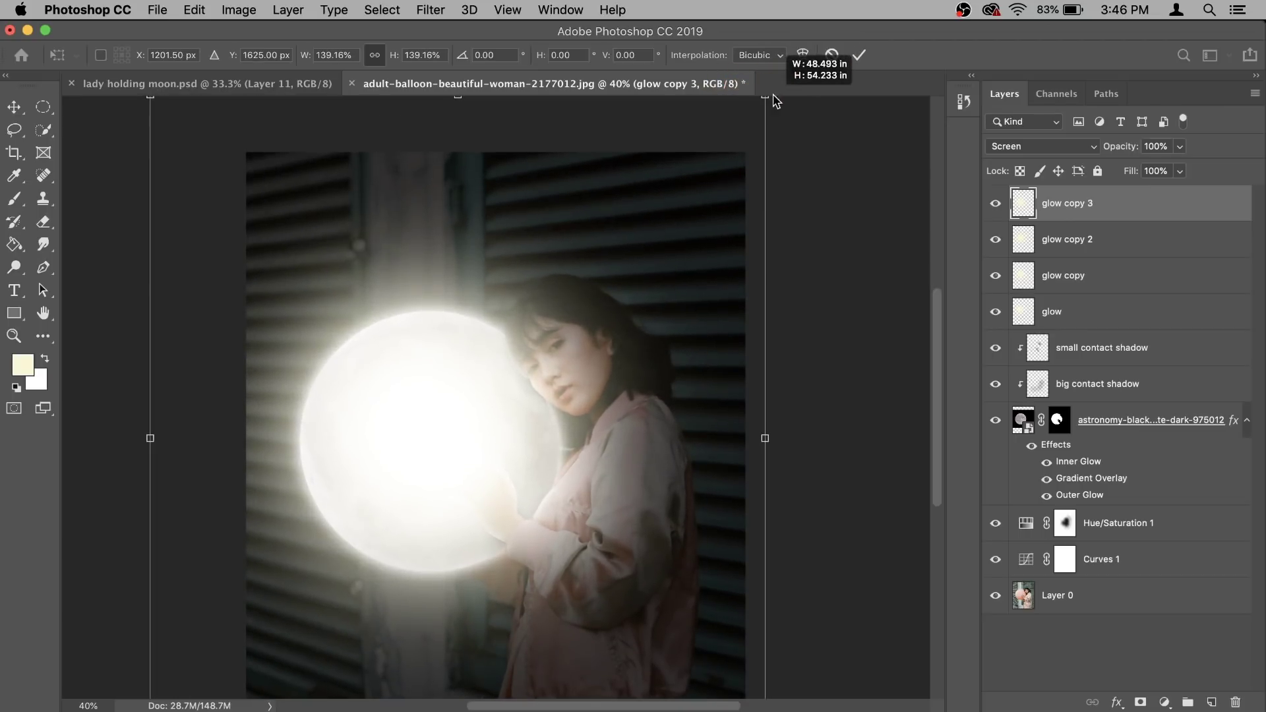
left_click(859, 54)
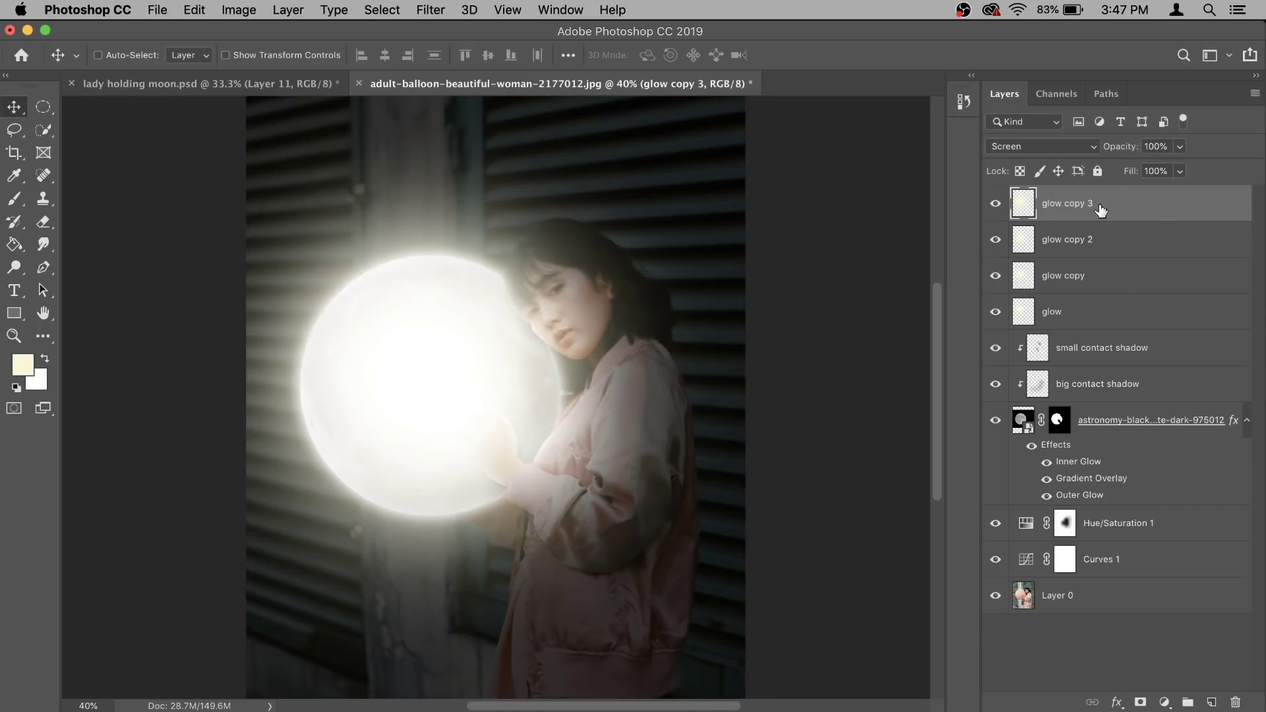
Group the four glow layers into Group 1 and set its opacity to 73%
left_click(1082, 318, "shift")
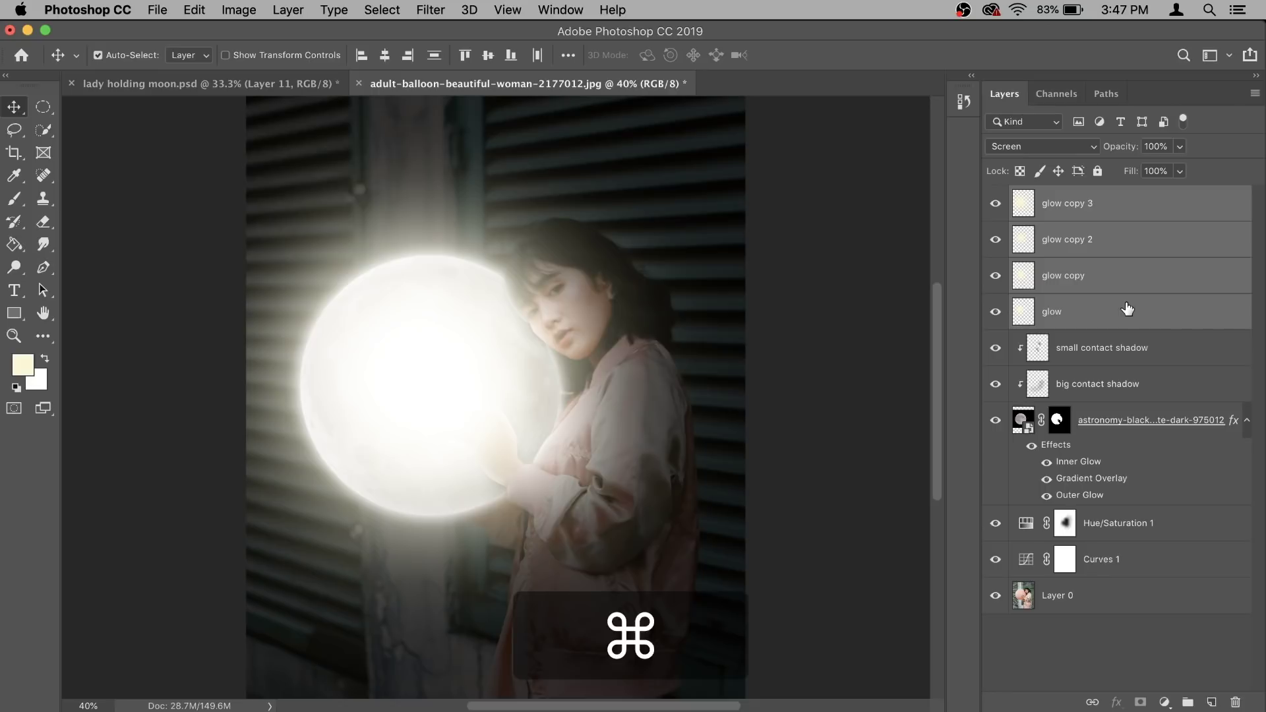
key("super+g")
left_click(996, 196)
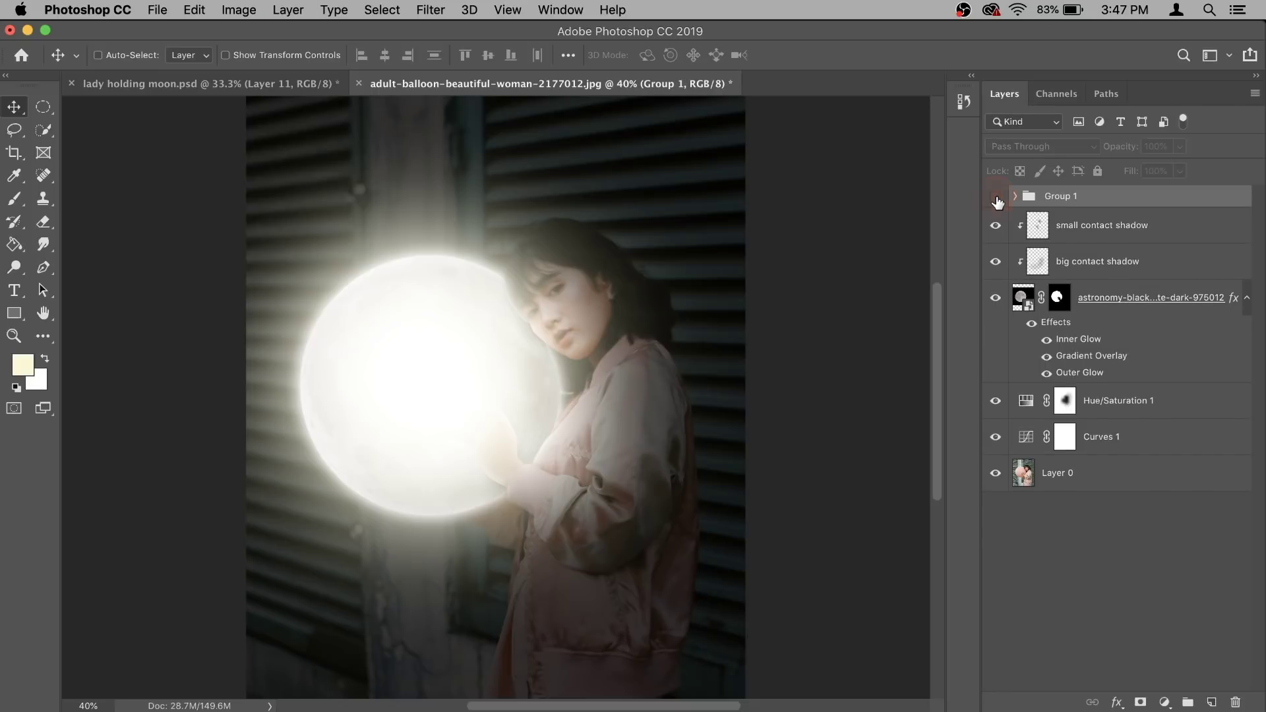
left_click(996, 196)
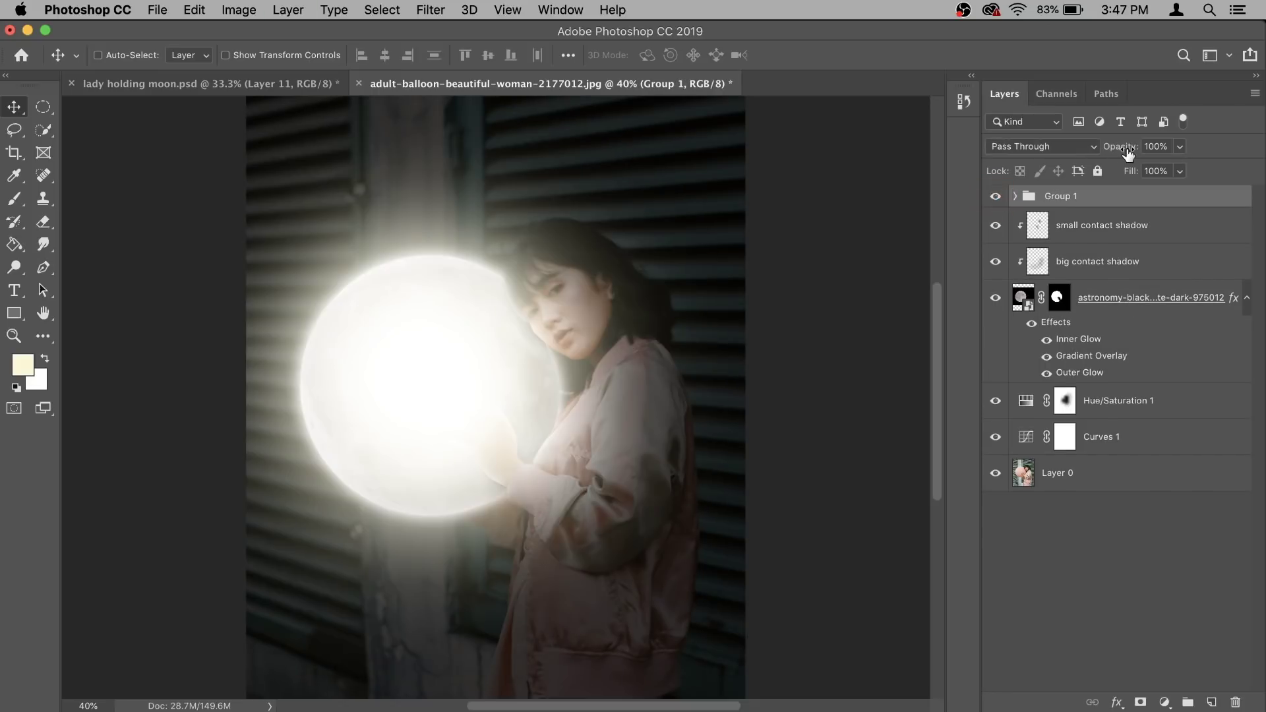
left_click_drag(1127, 153, 1108, 150)
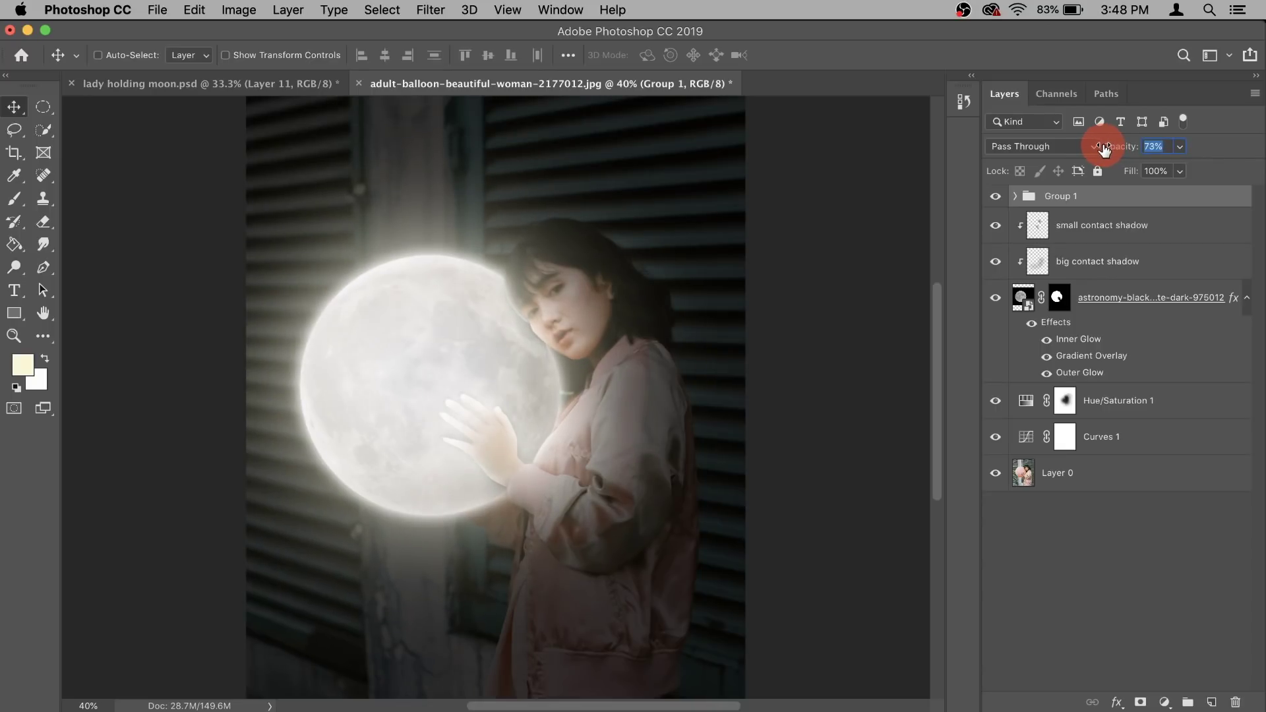
left_click_drag(1105, 149, 1105, 149)
Lower the moon layer's Outer Glow opacity from 83% to 74%
double_click(1083, 373)
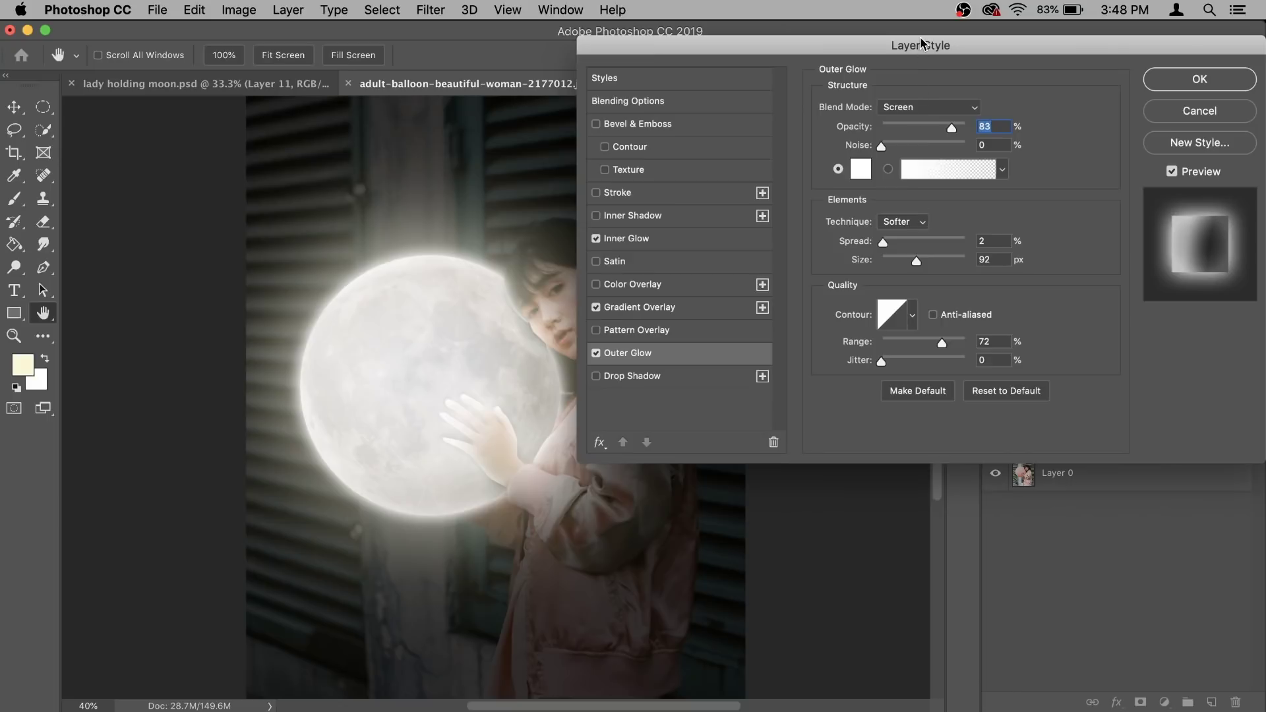
left_click_drag(922, 44, 1078, 129)
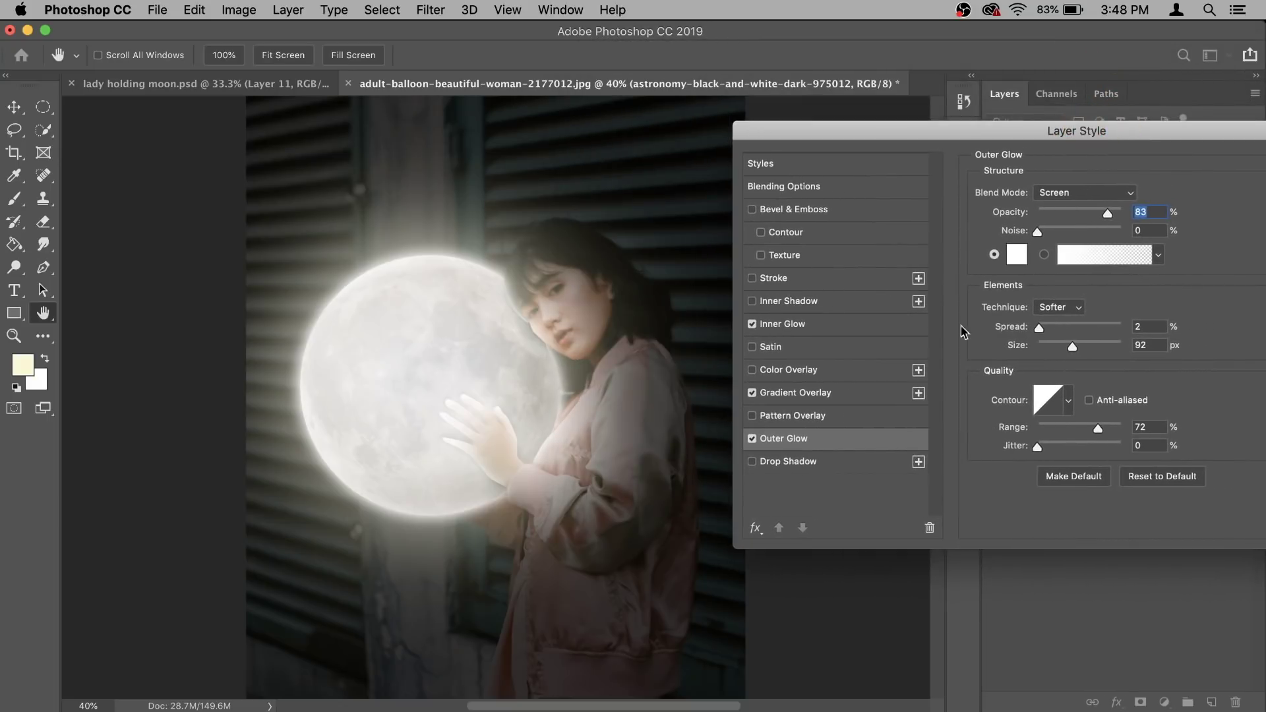
left_click_drag(1108, 213, 1099, 213)
left_click_drag(1111, 130, 954, 169)
left_click(1198, 205)
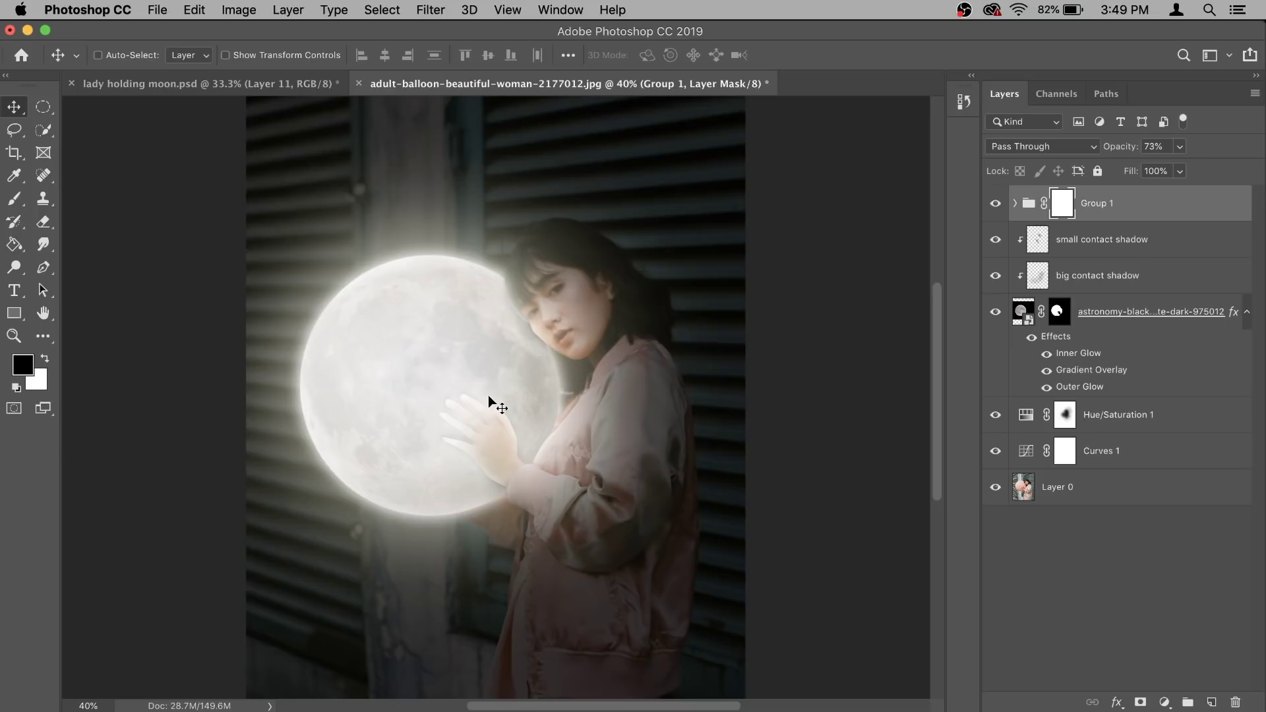
Load the moon mask as an inverted selection and paint Group 1's mask black at 33% over the hand
key("super")
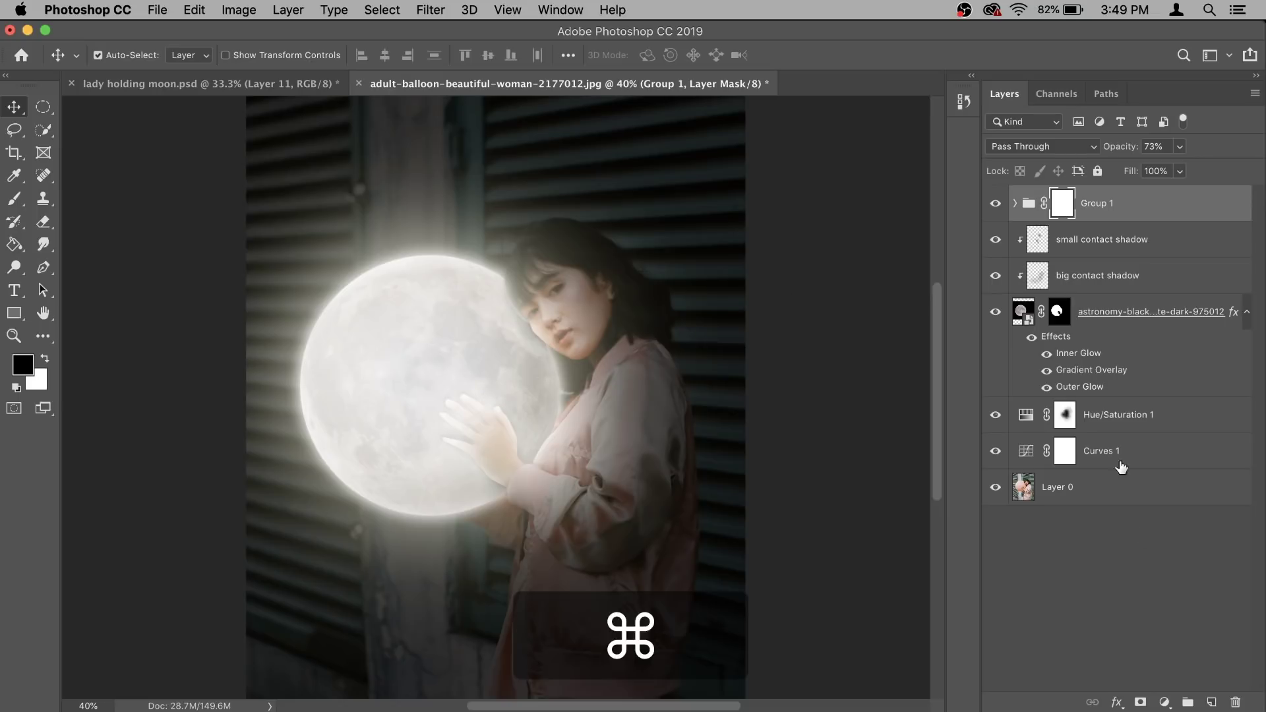
left_click(1058, 314, "super")
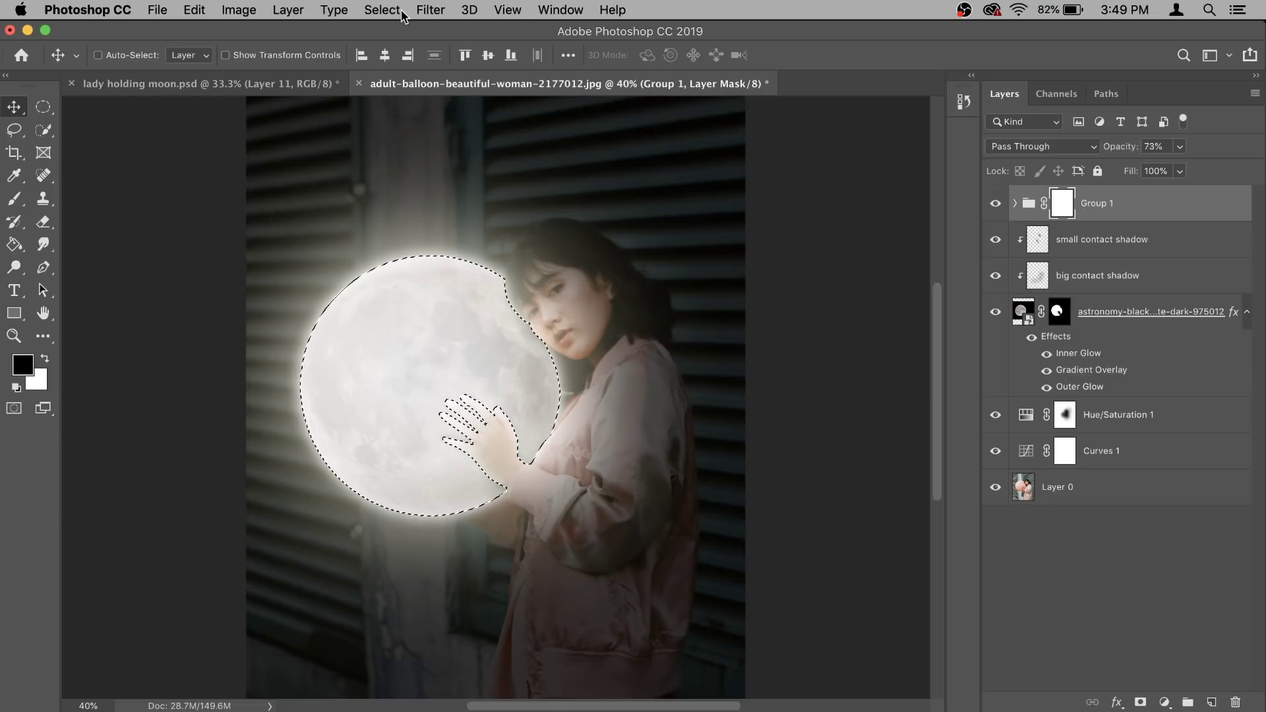
left_click(382, 9)
left_click(455, 76)
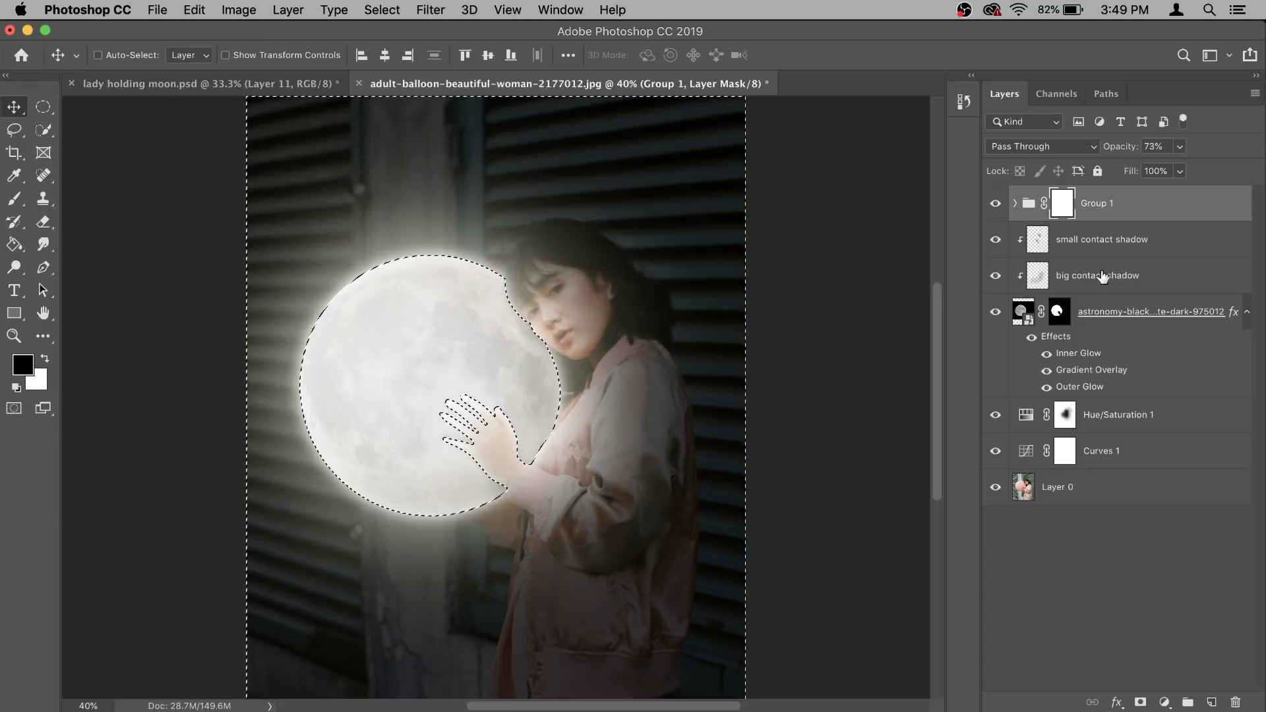
left_click(13, 198)
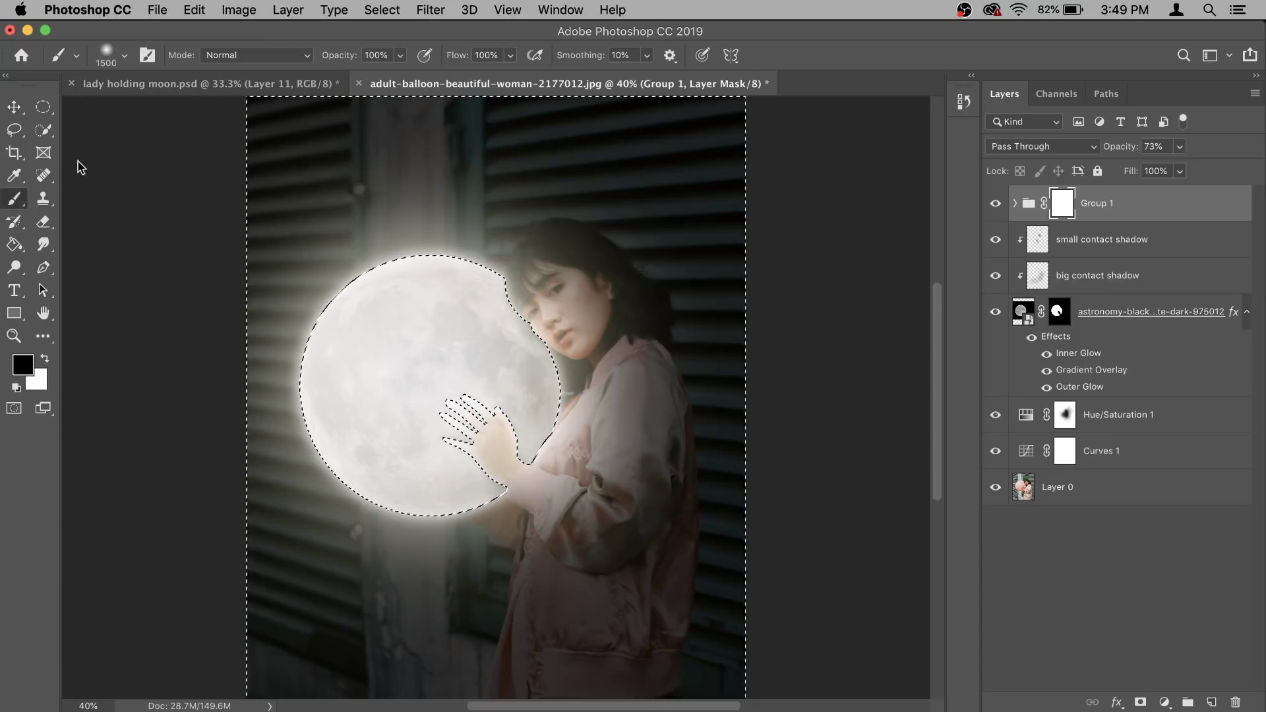
left_click(399, 55)
left_click_drag(404, 75, 344, 78)
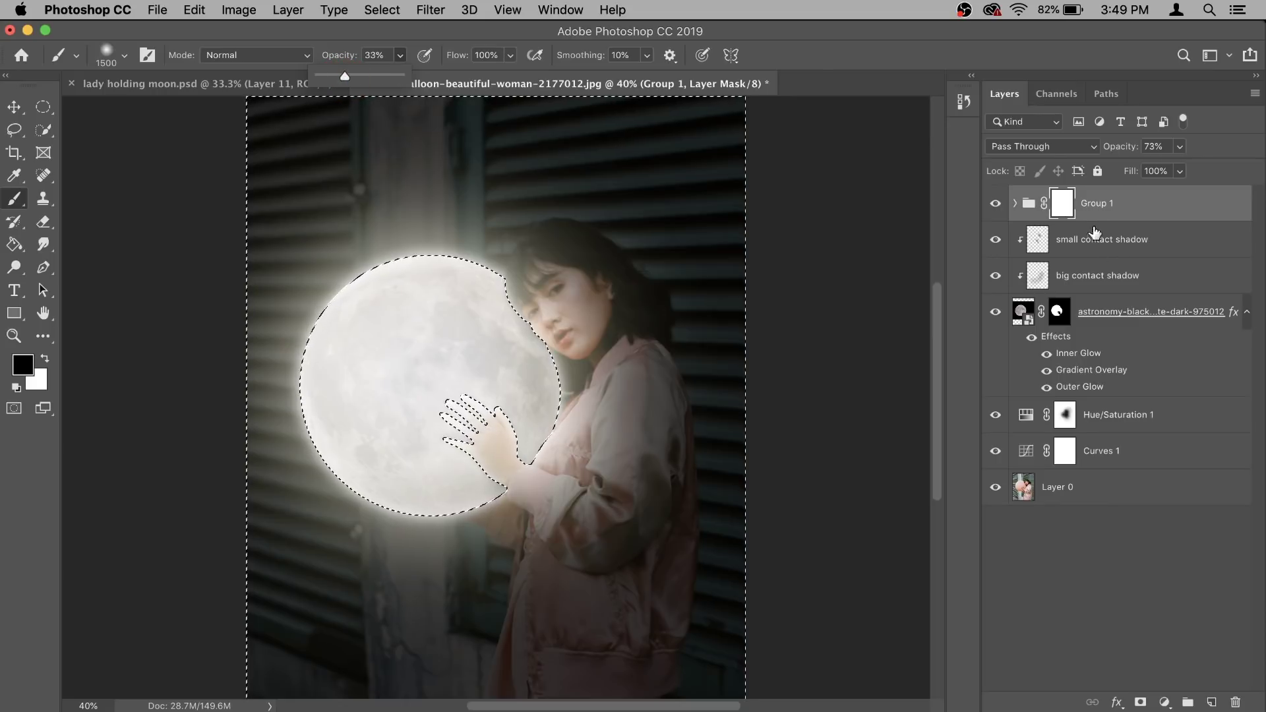
left_click(1066, 205)
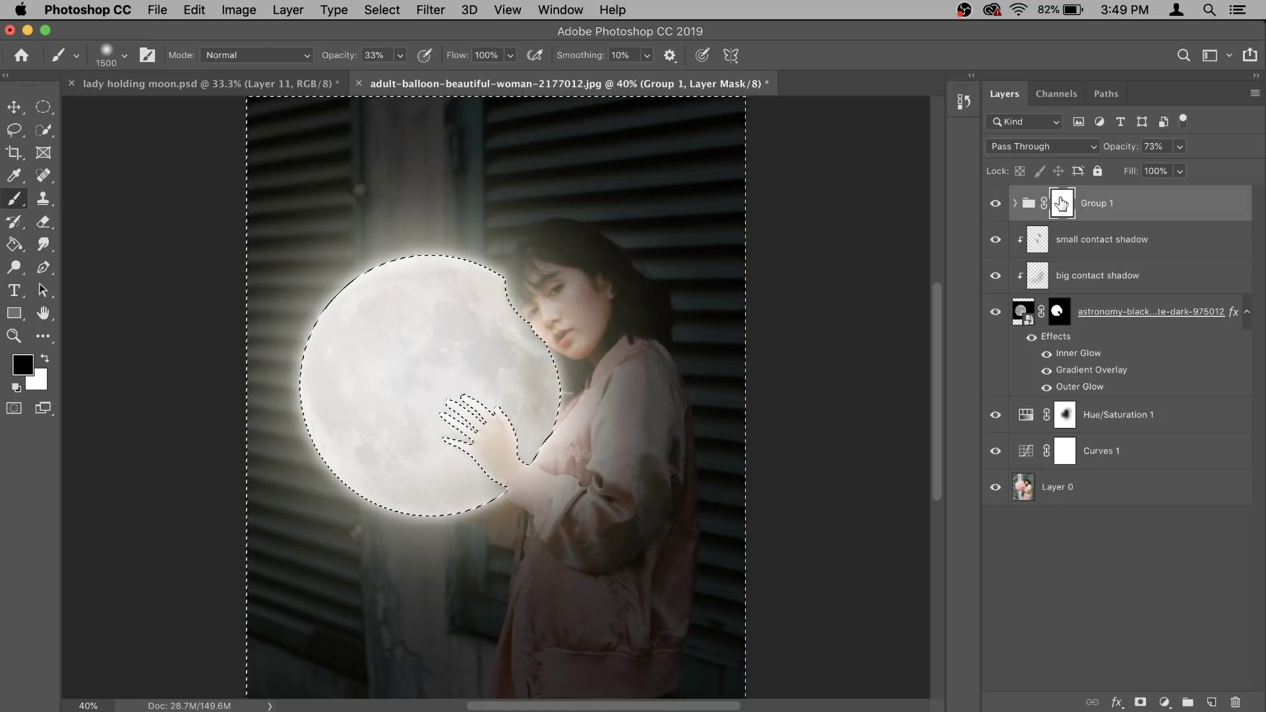
left_click(997, 206)
left_click(997, 205)
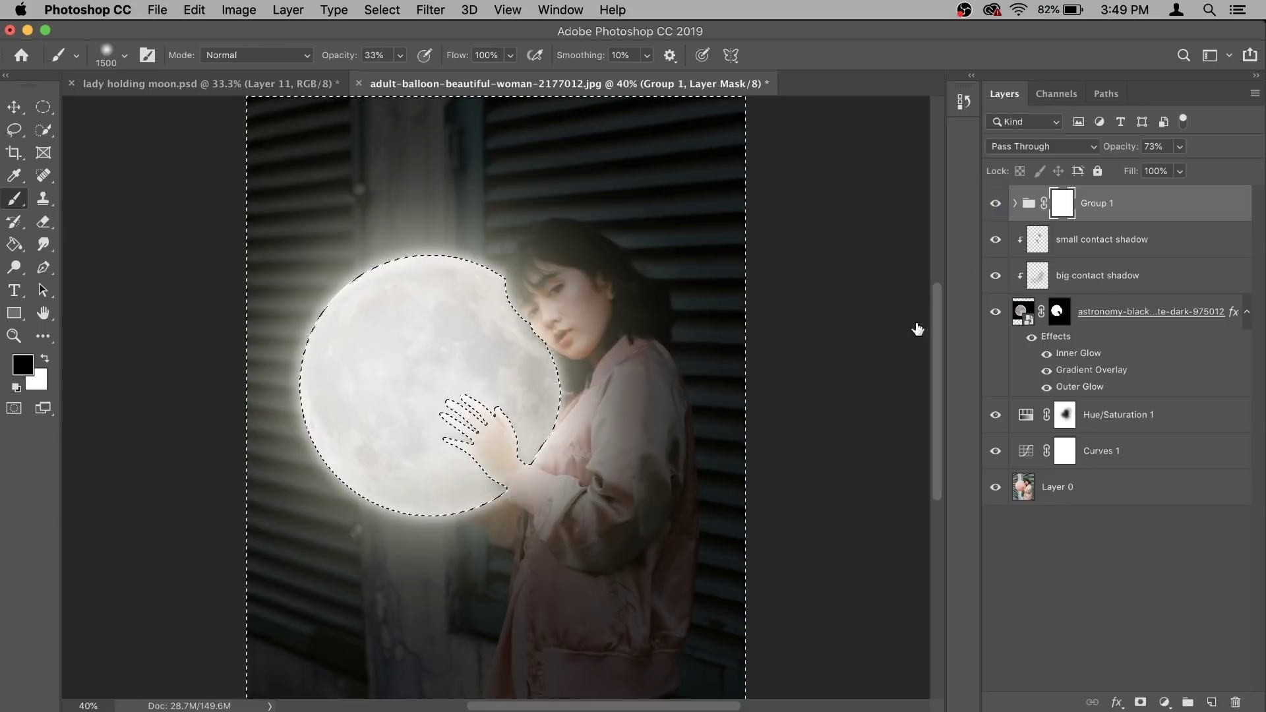
left_click(498, 452)
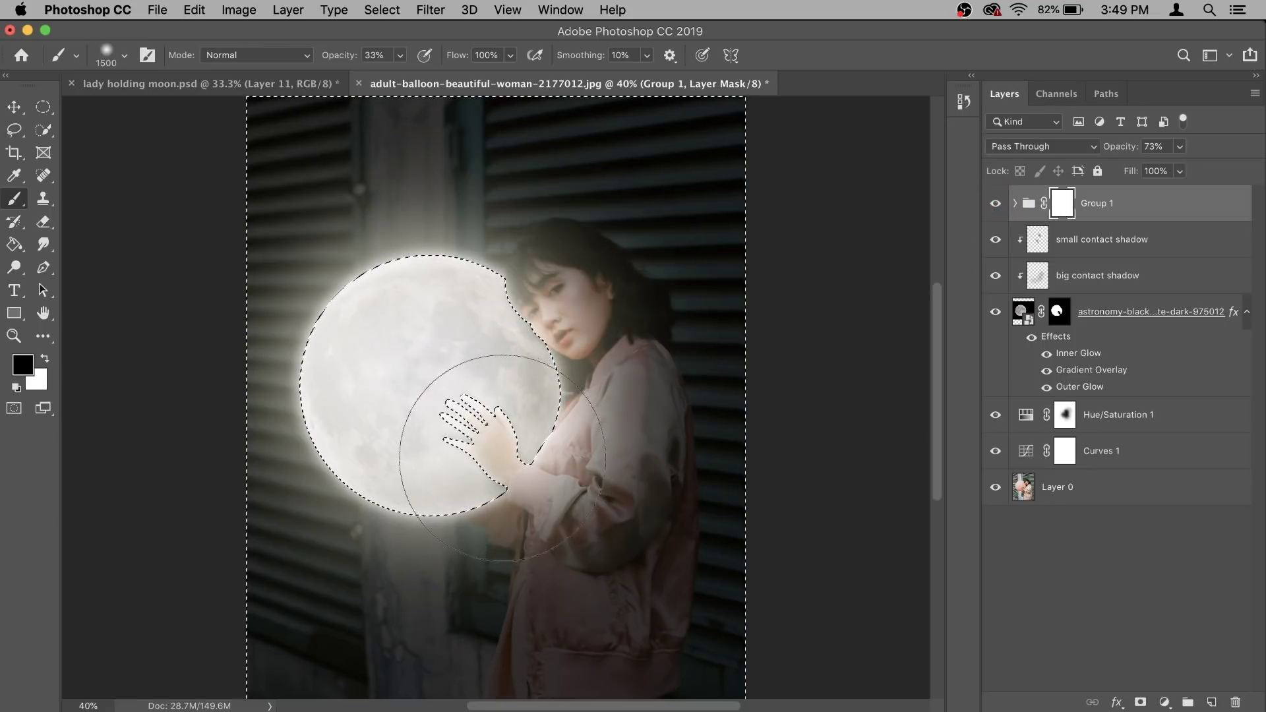
Deselect, then dab Group 1's mask with a 250 px, 12% brush near the hand and fingers
left_click(381, 9)
left_click(842, 450)
key("super+d")
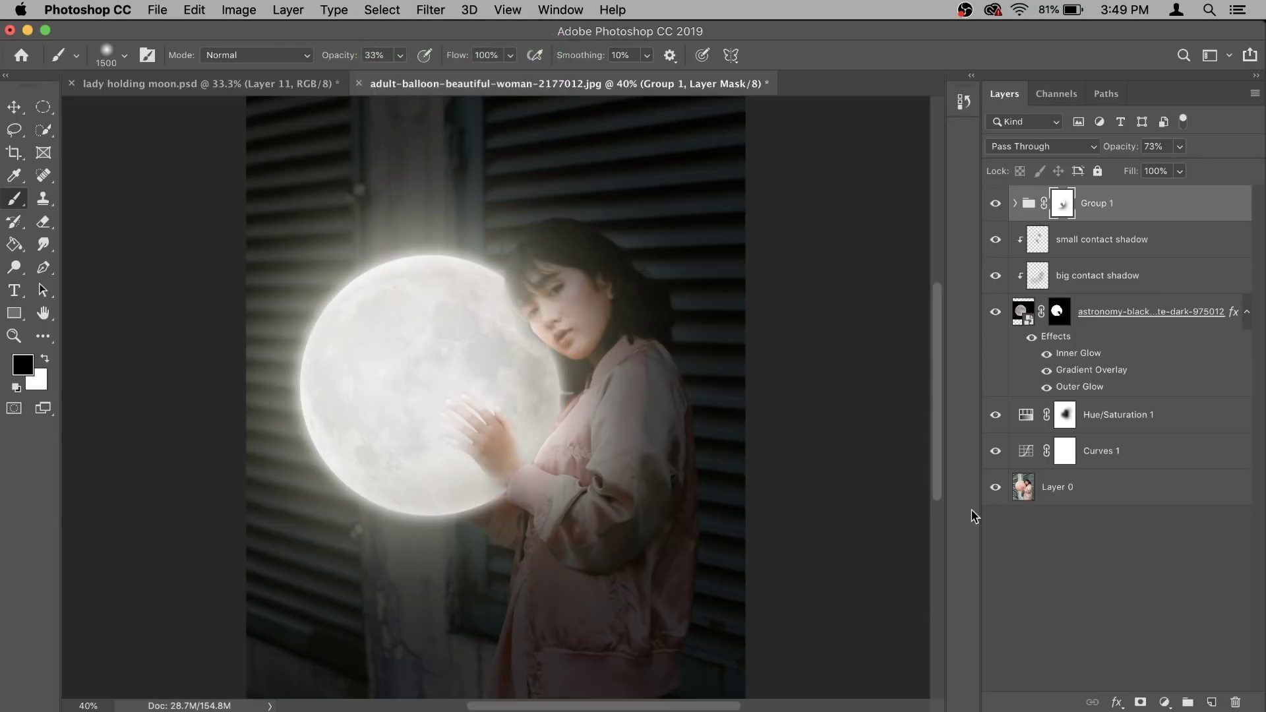
key("bracketleft")
key("bracketleft")
key("bracketleft")
key("bracketleft")
key("bracketleft")
key("bracketleft")
key("bracketleft")
key("bracketleft")
key("bracketleft")
key("bracketleft")
key("bracketleft")
key("bracketleft")
key("bracketleft")
scroll(702, 432, "down", 1)
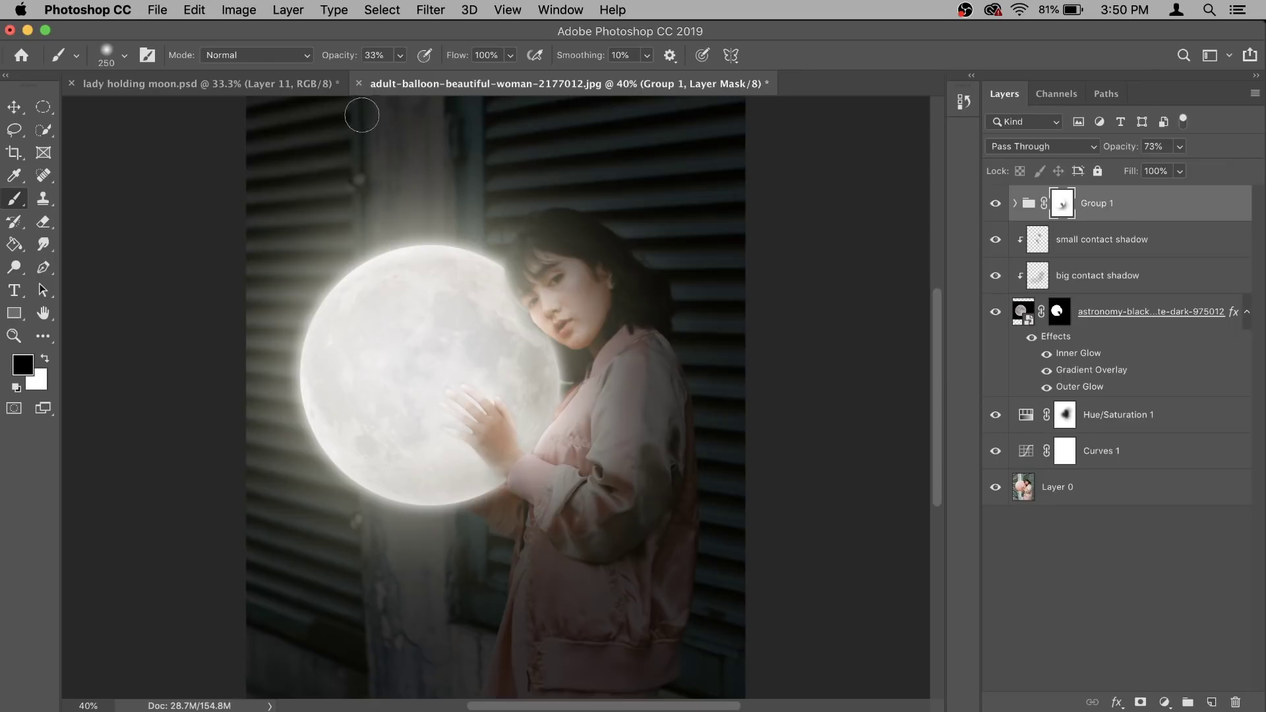
left_click(400, 56)
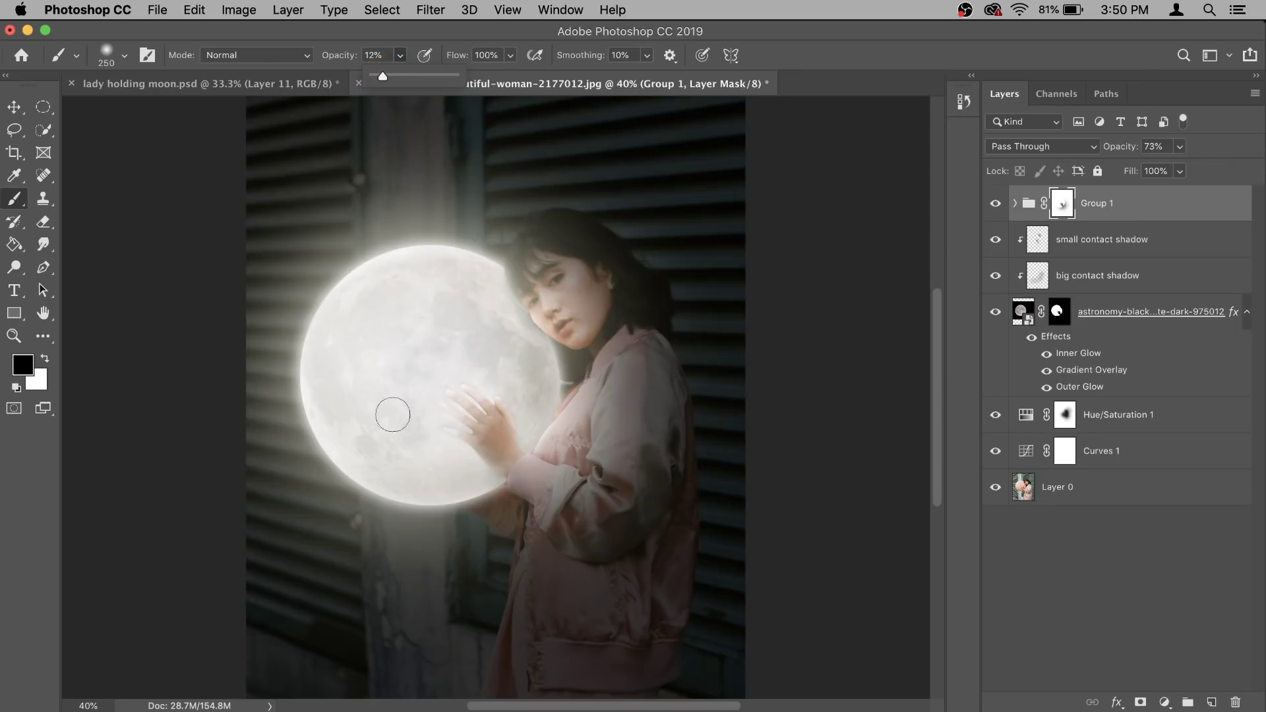
left_click(465, 395)
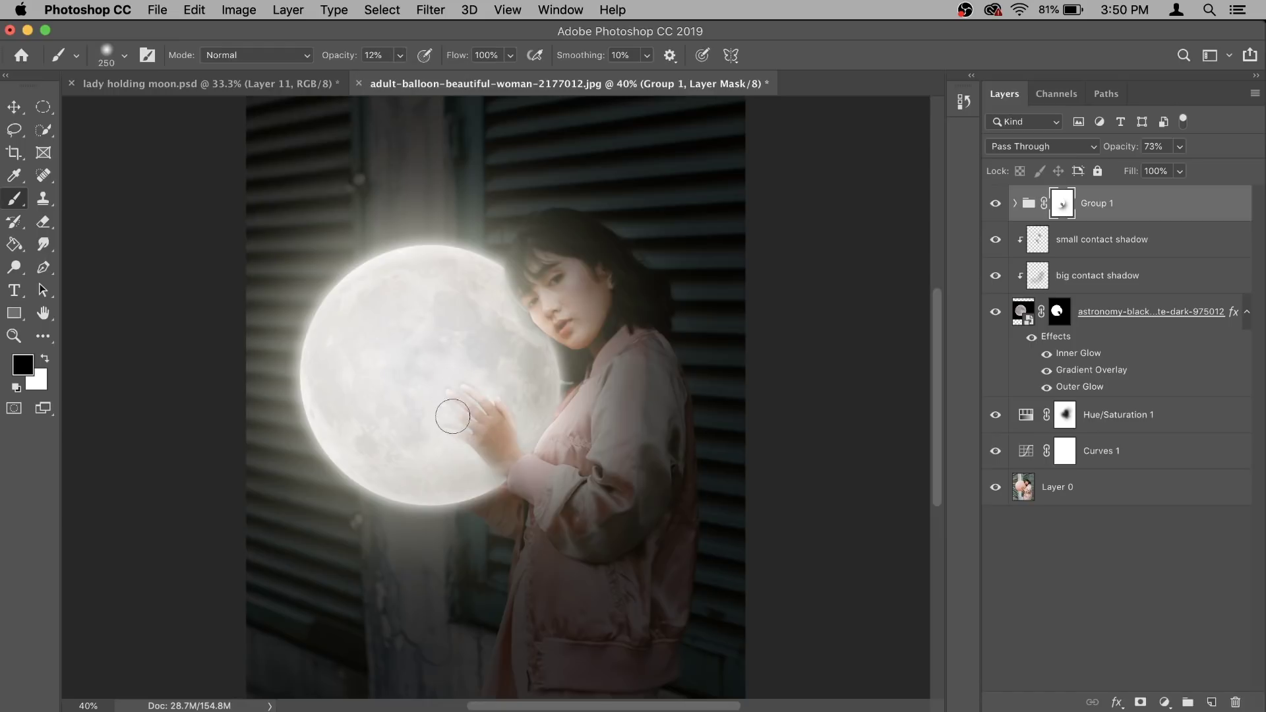
left_click(445, 414)
left_click(445, 415)
left_click(472, 393)
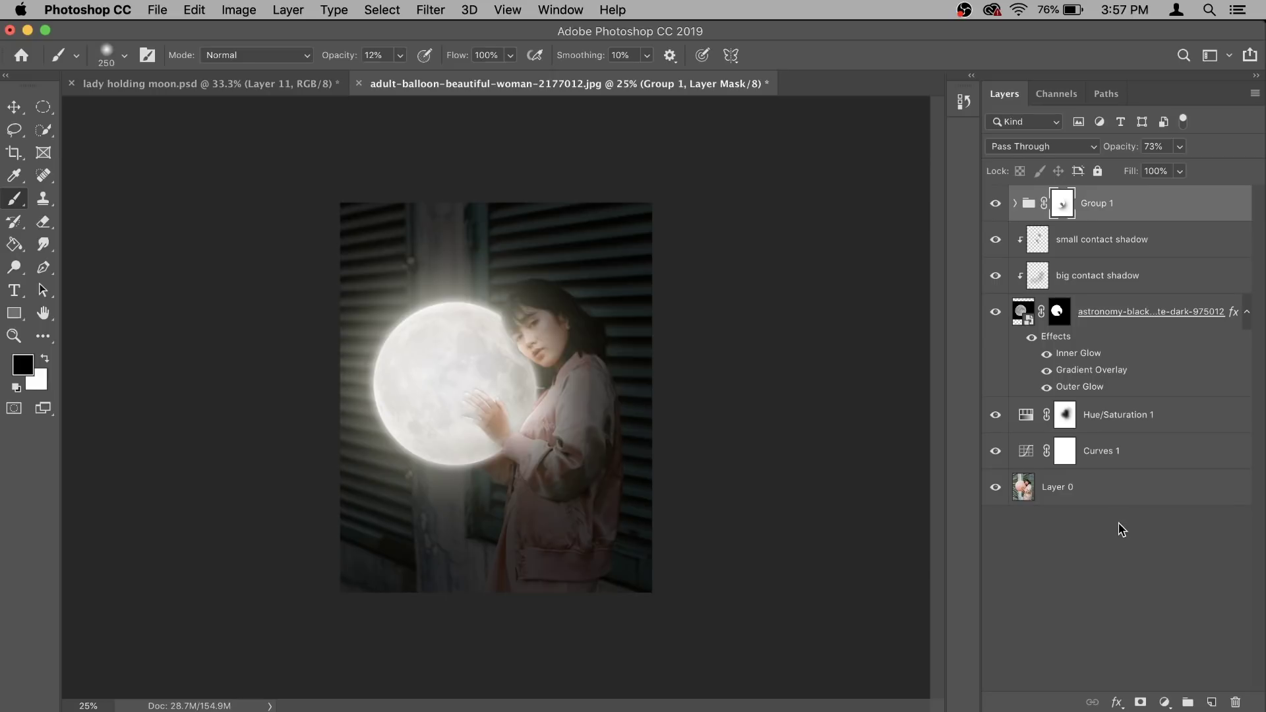
Place the 4k-wallpaper-astrology-astronomy-1487009 starry-sky image as an embedded layer
left_click(143, 10)
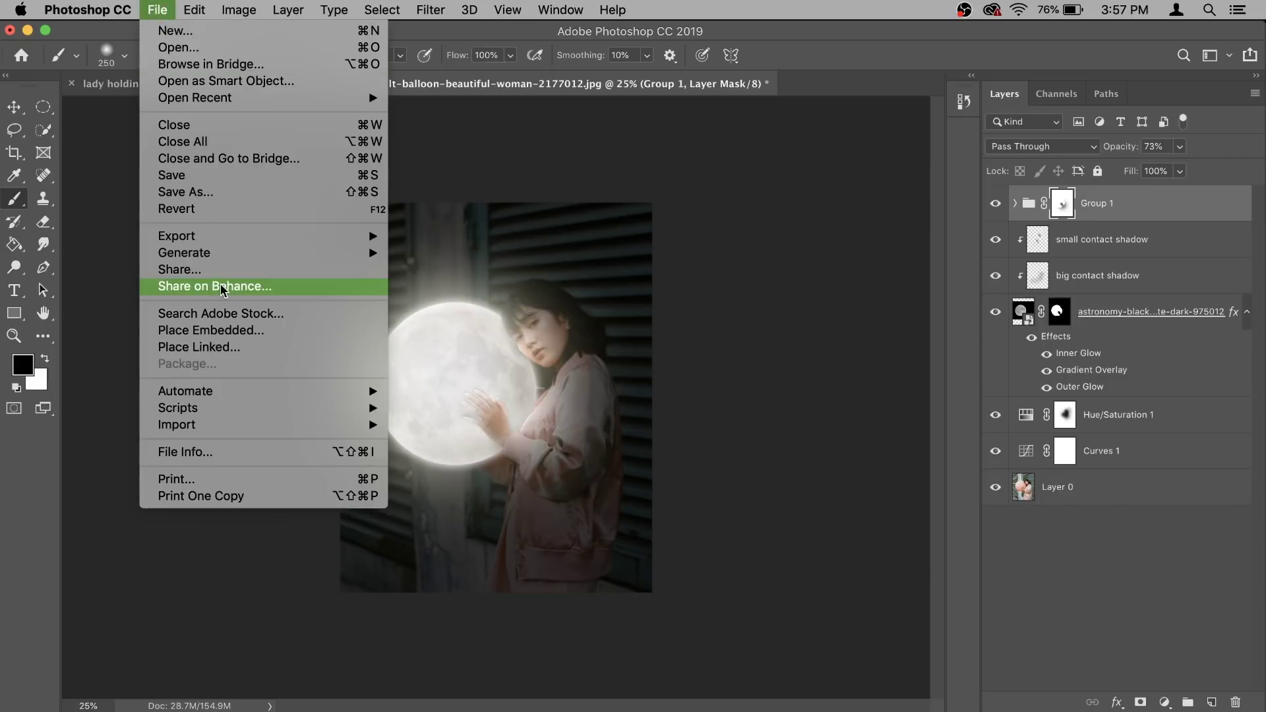
left_click(240, 332)
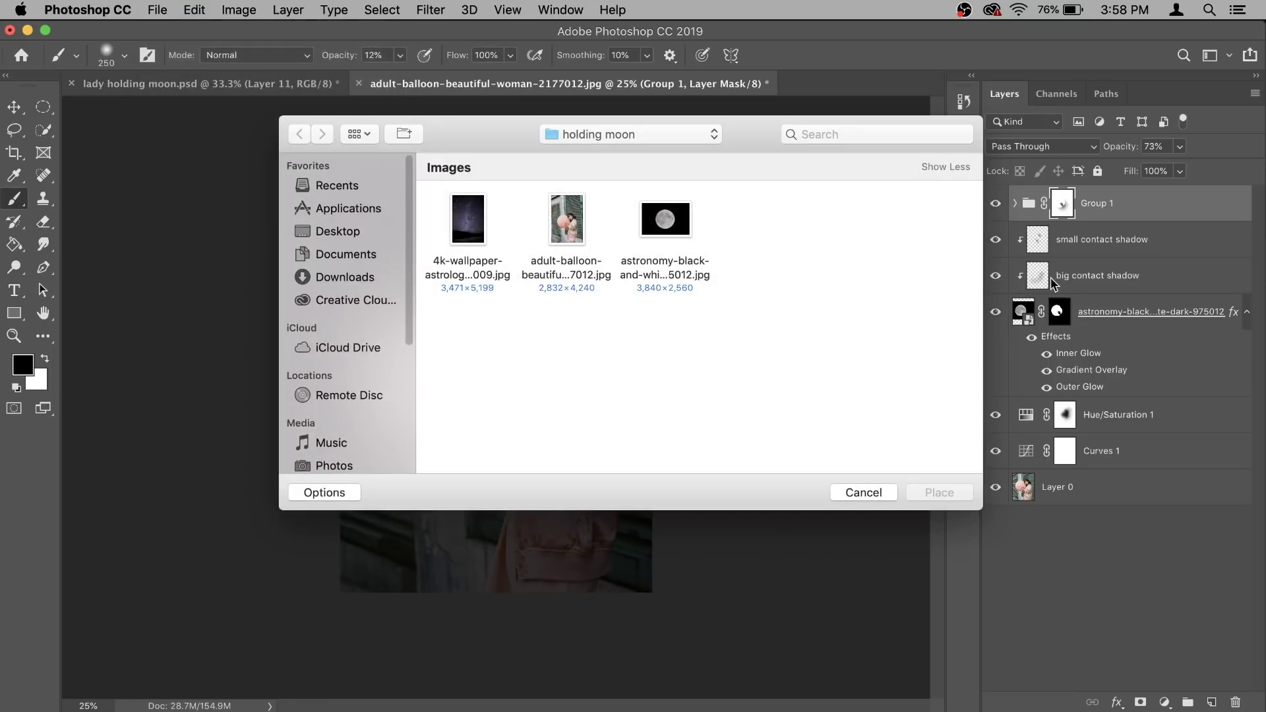
left_click(471, 221)
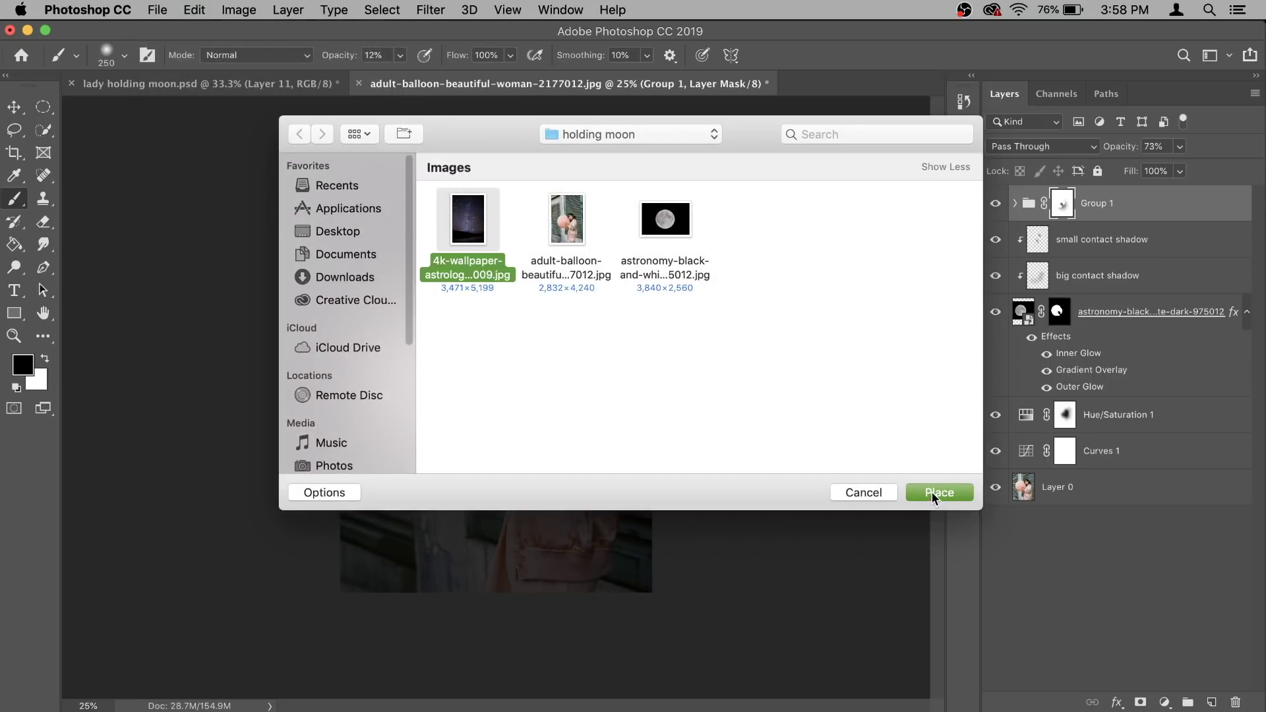
left_click(933, 493)
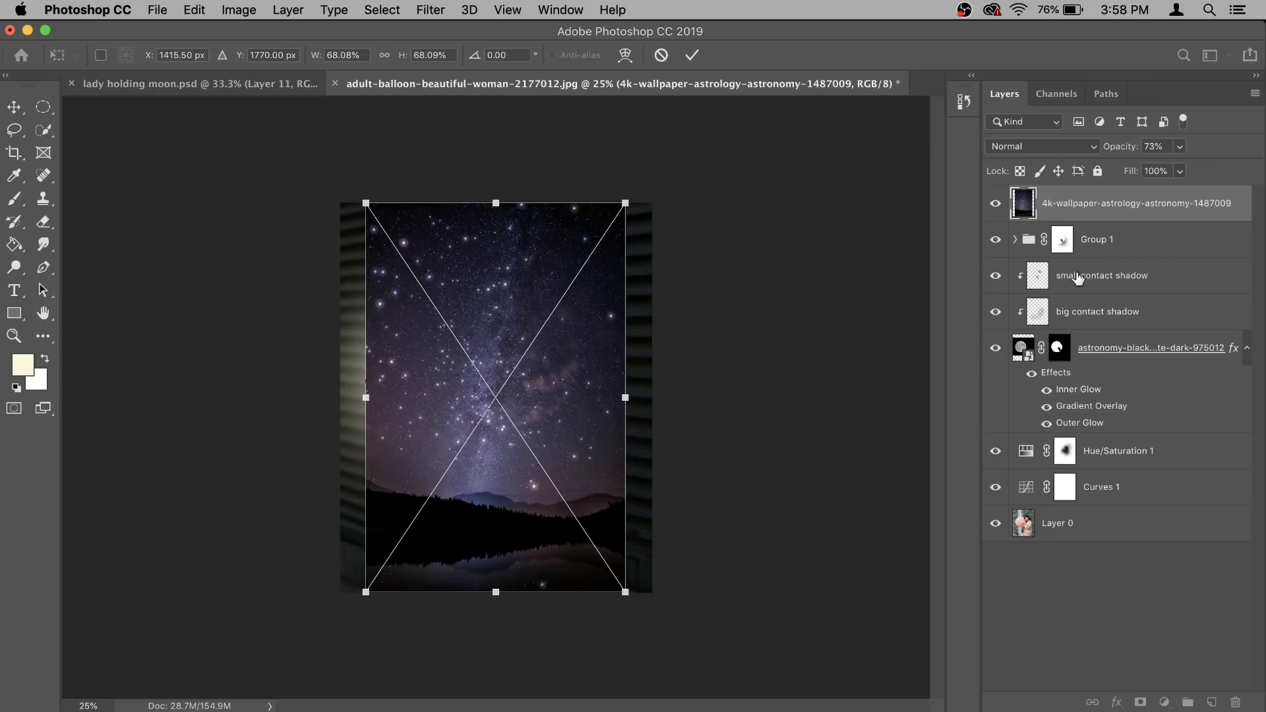
left_click(692, 54)
Set the star layer's blend mode to Color Dodge
left_click(1040, 147)
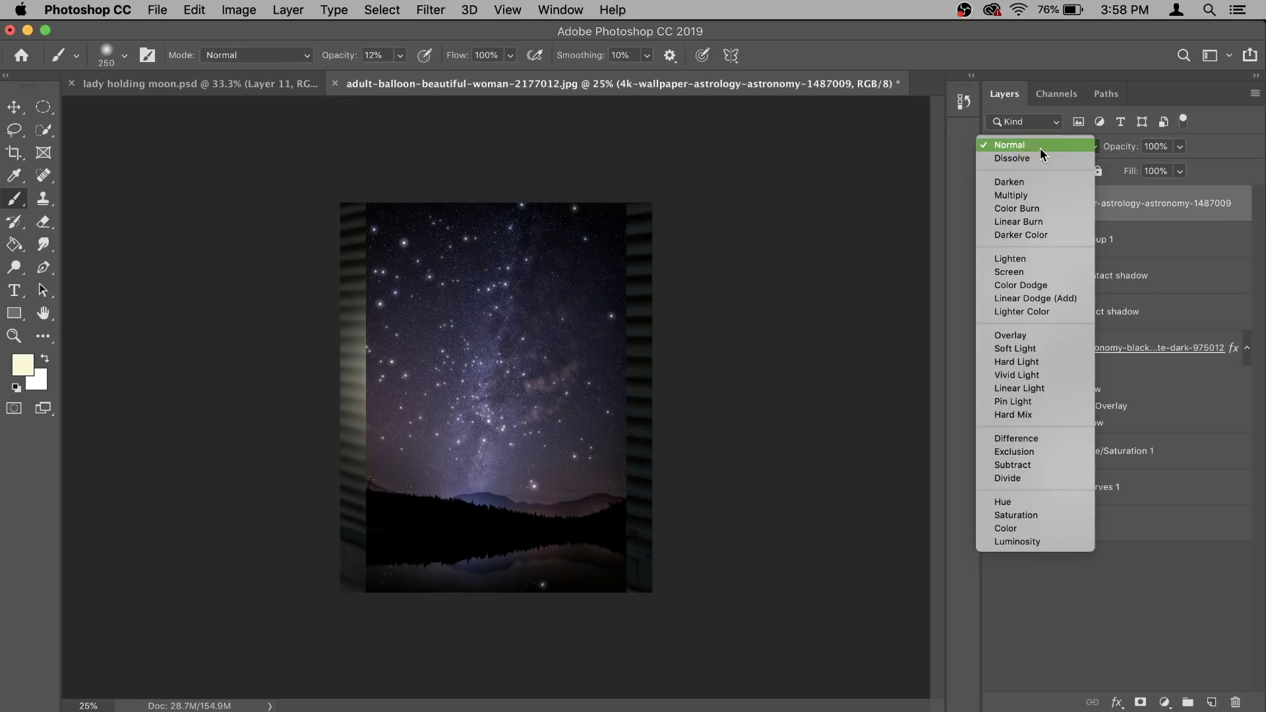
left_click(1039, 148)
left_click(1039, 146)
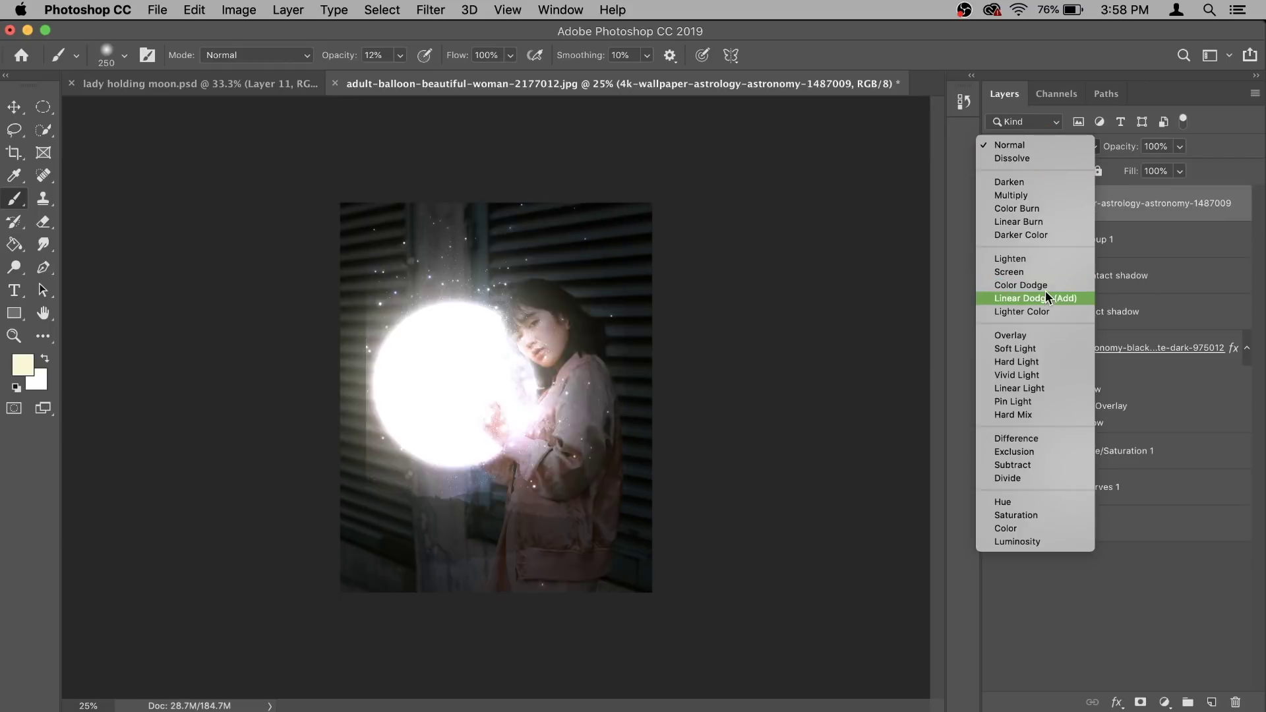
left_click(1044, 288)
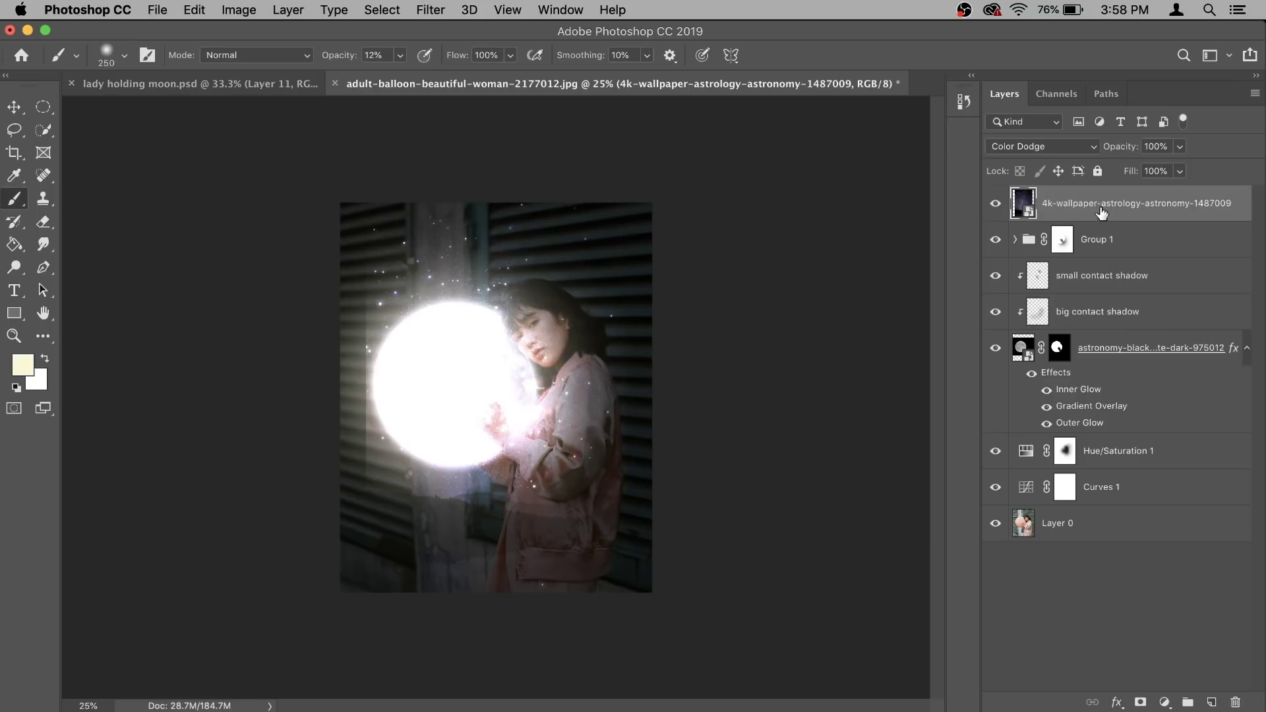
Reposition the star layer and stretch it to cover the whole photo
left_click(14, 107)
mouse_move(473, 373)
left_mouse_down()
mouse_move(426, 379)
mouse_move(479, 385)
left_mouse_up()
key("super+t")
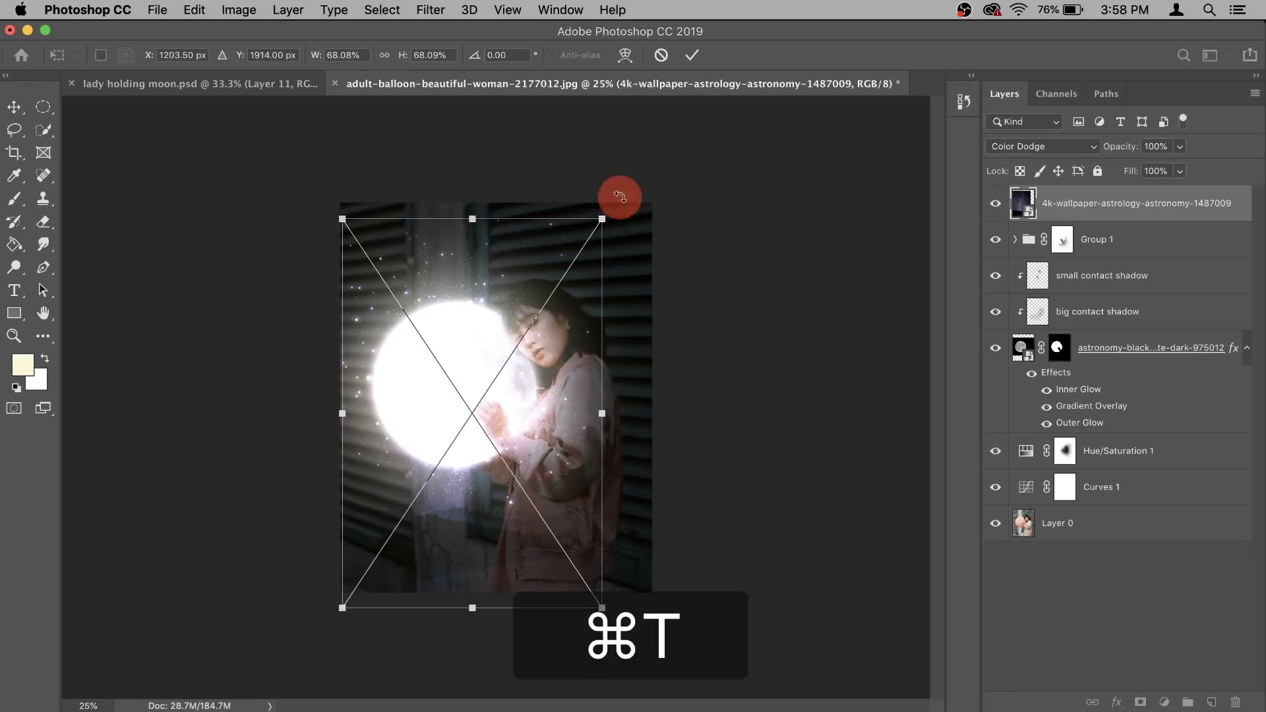
left_click_drag(616, 192, 620, 215)
key("Return")
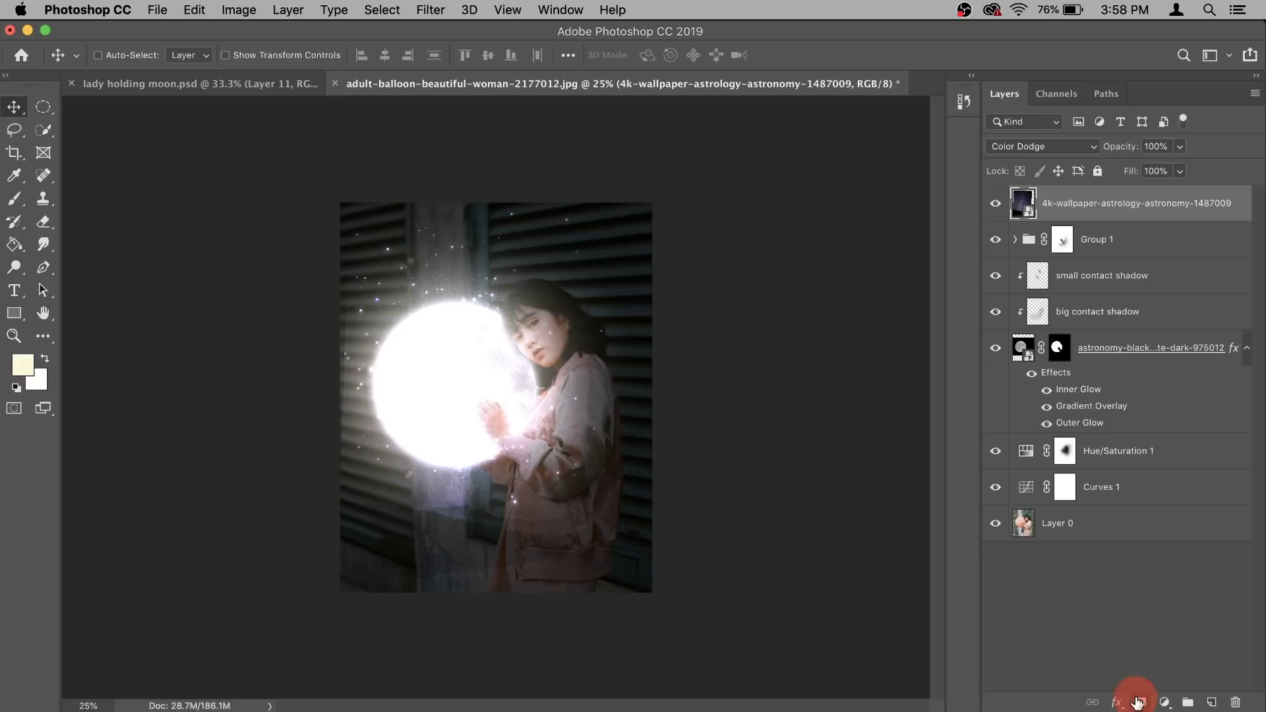
Add a mask to the star layer and paint black at 100% over the lower image and the woman's face
left_click(1140, 702)
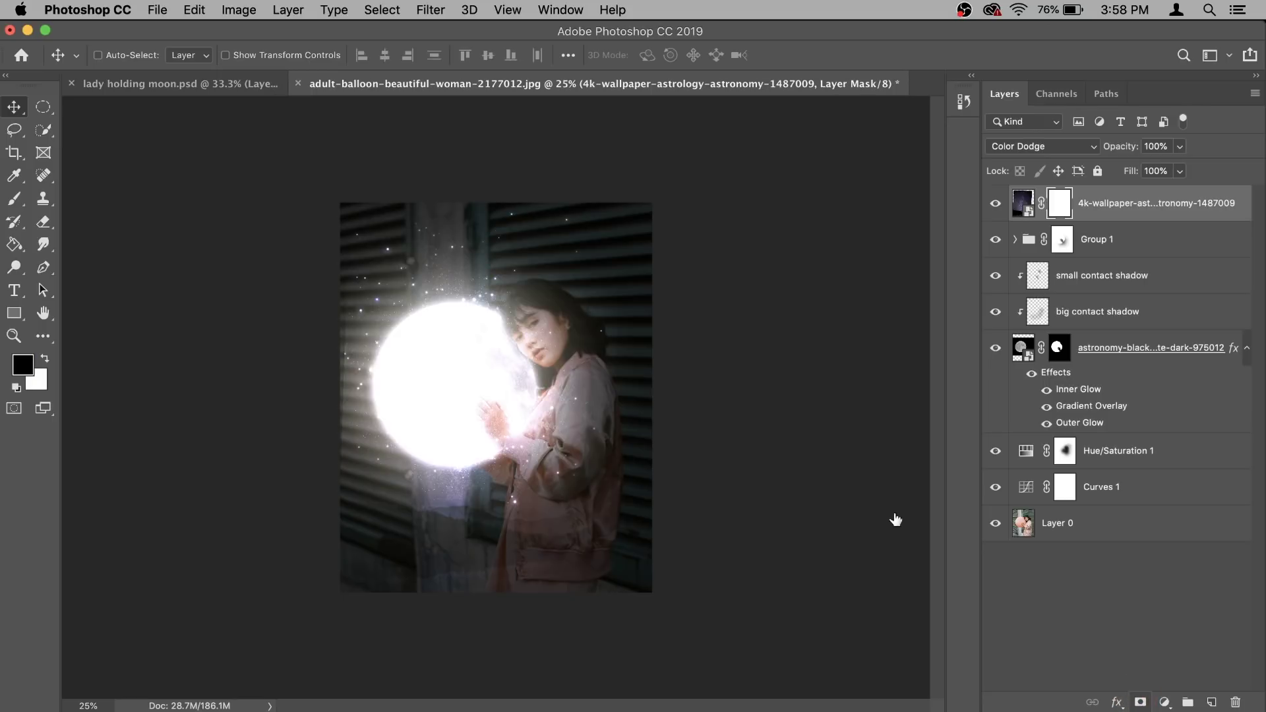
left_click(18, 201)
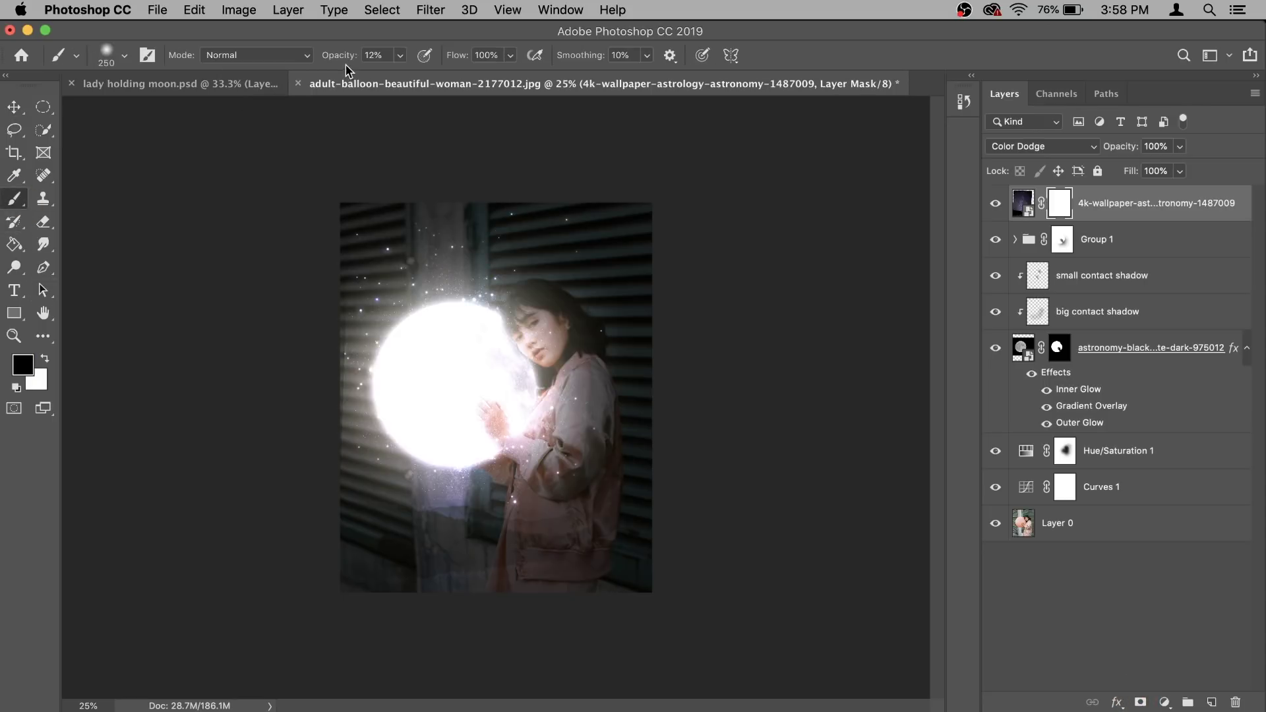
key("0")
key("bracketright")
key("bracketright")
key("bracketright")
key("bracketright")
key("bracketright")
key("bracketright")
key("bracketright")
key("bracketright")
key("bracketright")
key("bracketright")
key("bracketright")
key("bracketright")
key("bracketright")
key("bracketright")
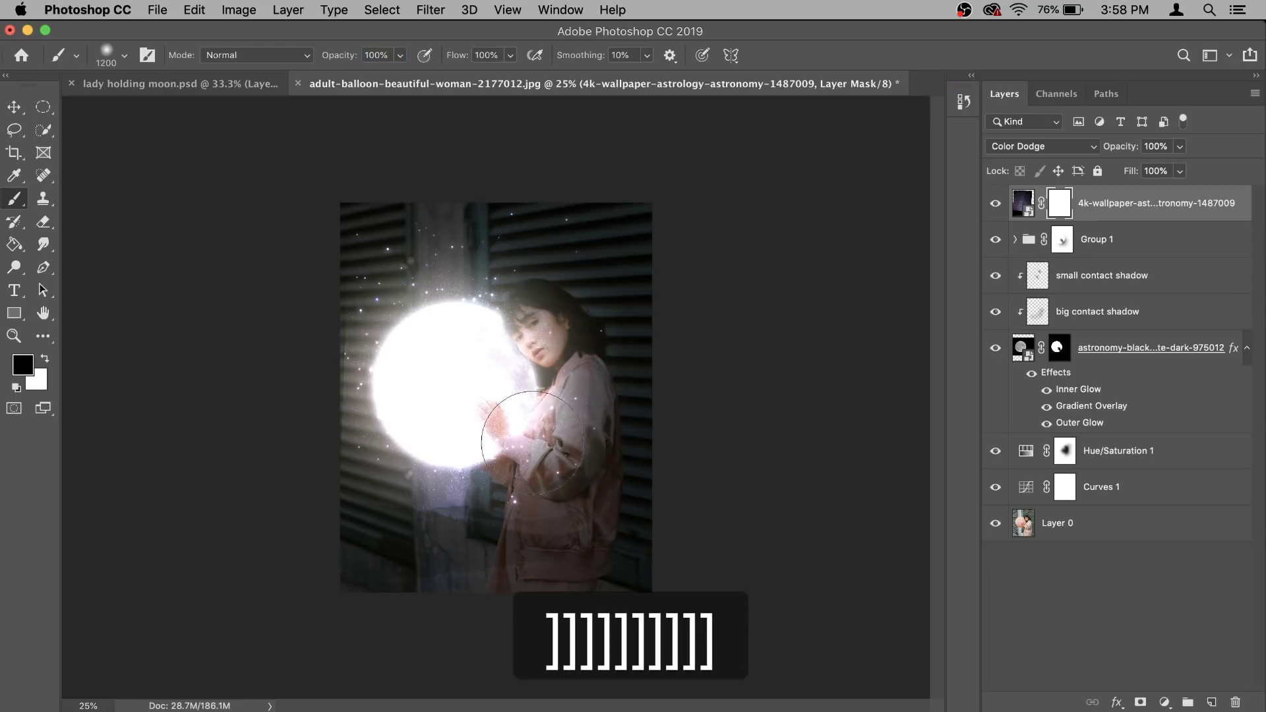
left_click_drag(323, 586, 338, 607)
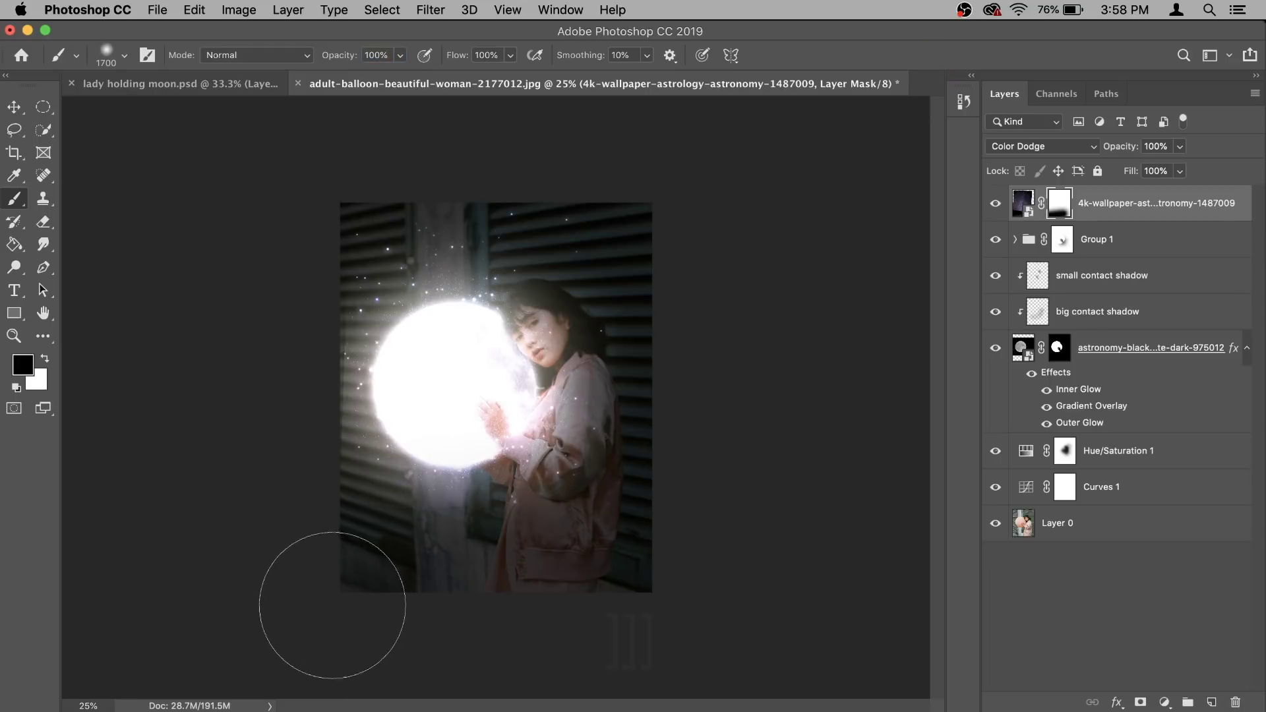
mouse_move(467, 381)
left_mouse_down()
mouse_move(455, 382)
mouse_move(465, 389)
left_mouse_up()
scroll(519, 360, "up", 5)
key("bracketleft")
key("bracketleft")
key("bracketleft")
key("bracketleft")
key("bracketleft")
left_click_drag(519, 356, 486, 260)
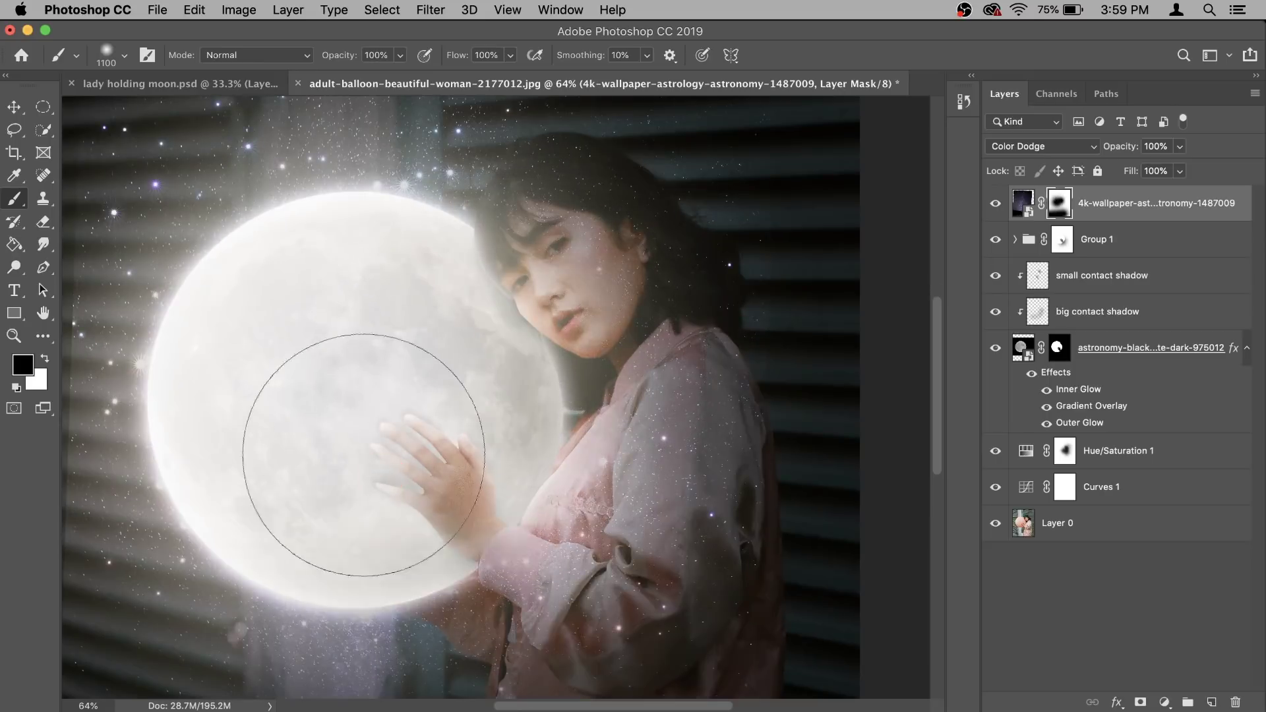
scroll(537, 397, "down", 3)
key("bracketright")
key("bracketleft")
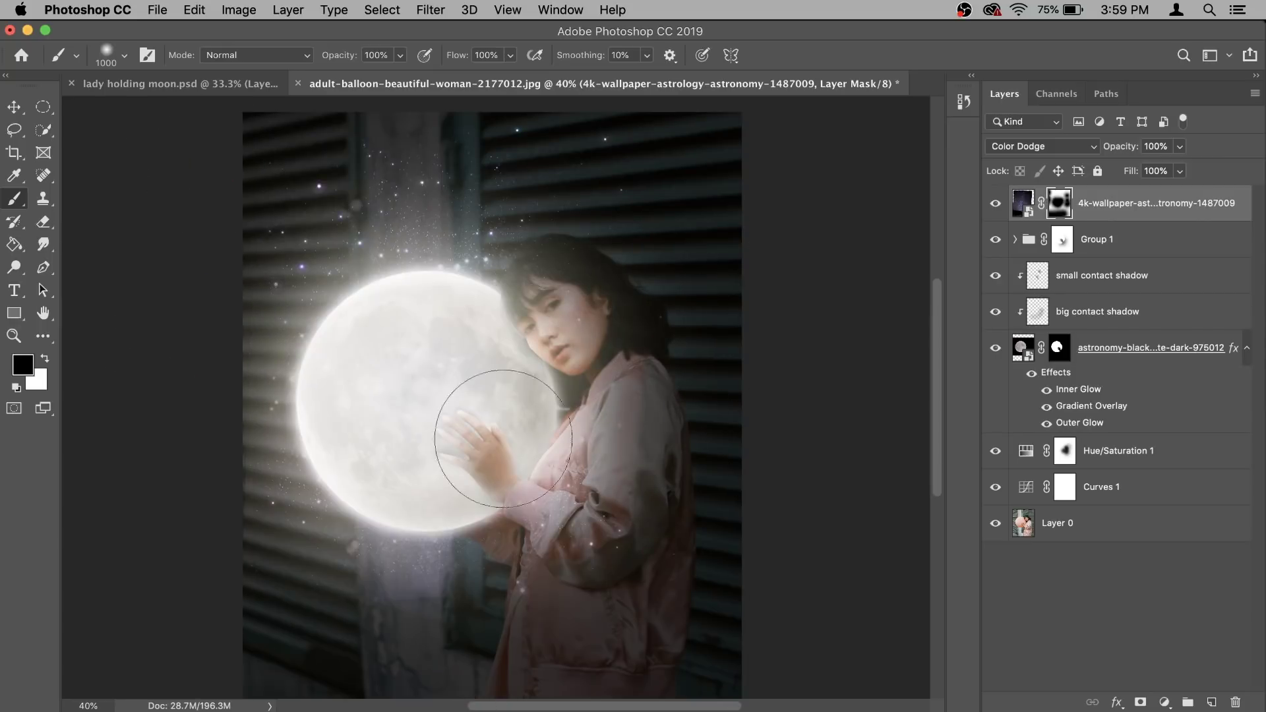
scroll(277, 509, "down", 4)
scroll(631, 544, "up", 4)
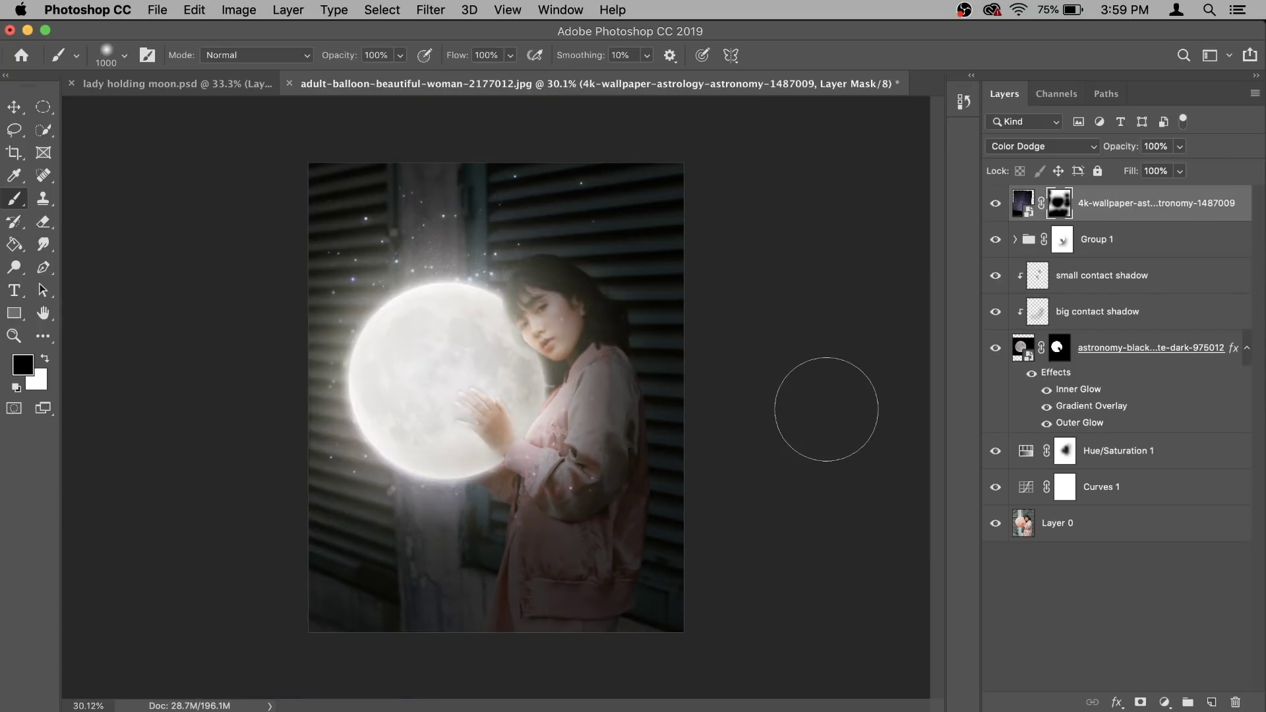
Unlink the mask, then shift and rotate the stars beneath it
left_click(1041, 203)
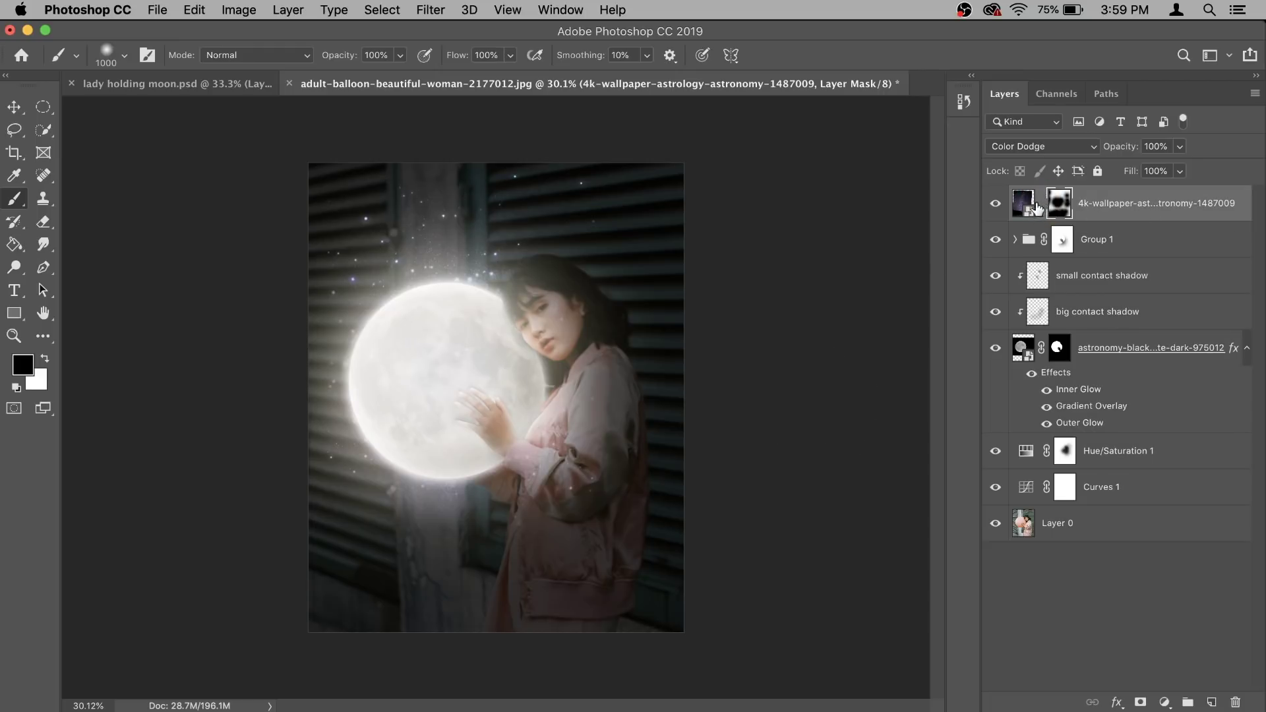
left_click(1021, 210)
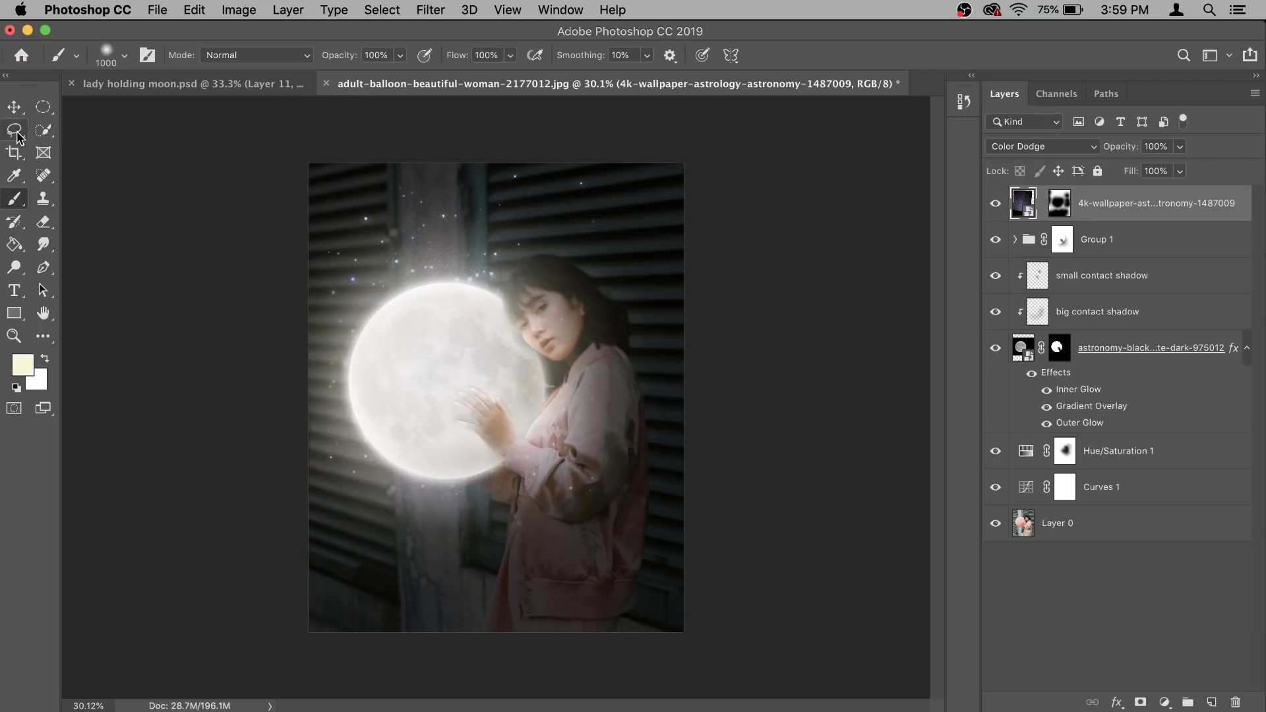
key("v")
left_click_drag(475, 361, 467, 373)
key("super+t")
mouse_move(682, 163)
left_mouse_down()
mouse_move(647, 127)
mouse_move(653, 93)
left_mouse_up()
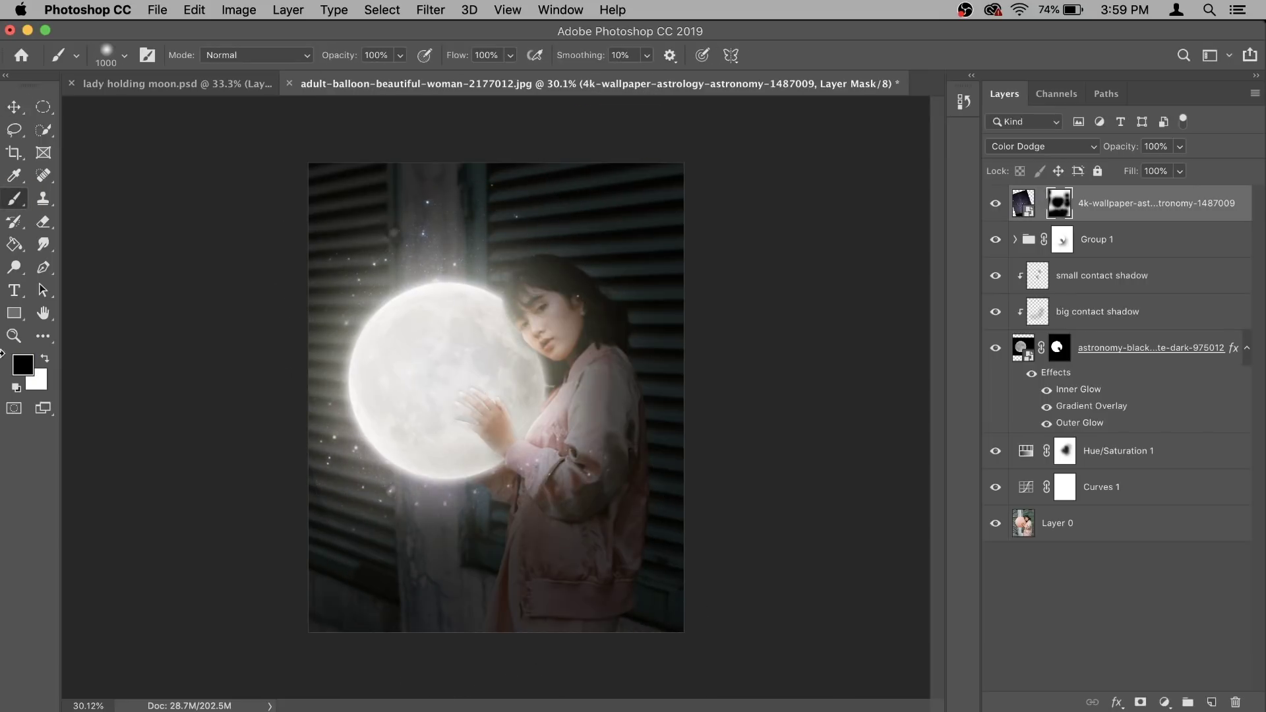
Paint white on the mask to bring stars back around the moon's lower left and top
key("x")
left_click_drag(428, 507, 360, 511)
left_click_drag(399, 310, 399, 310)
key("x")
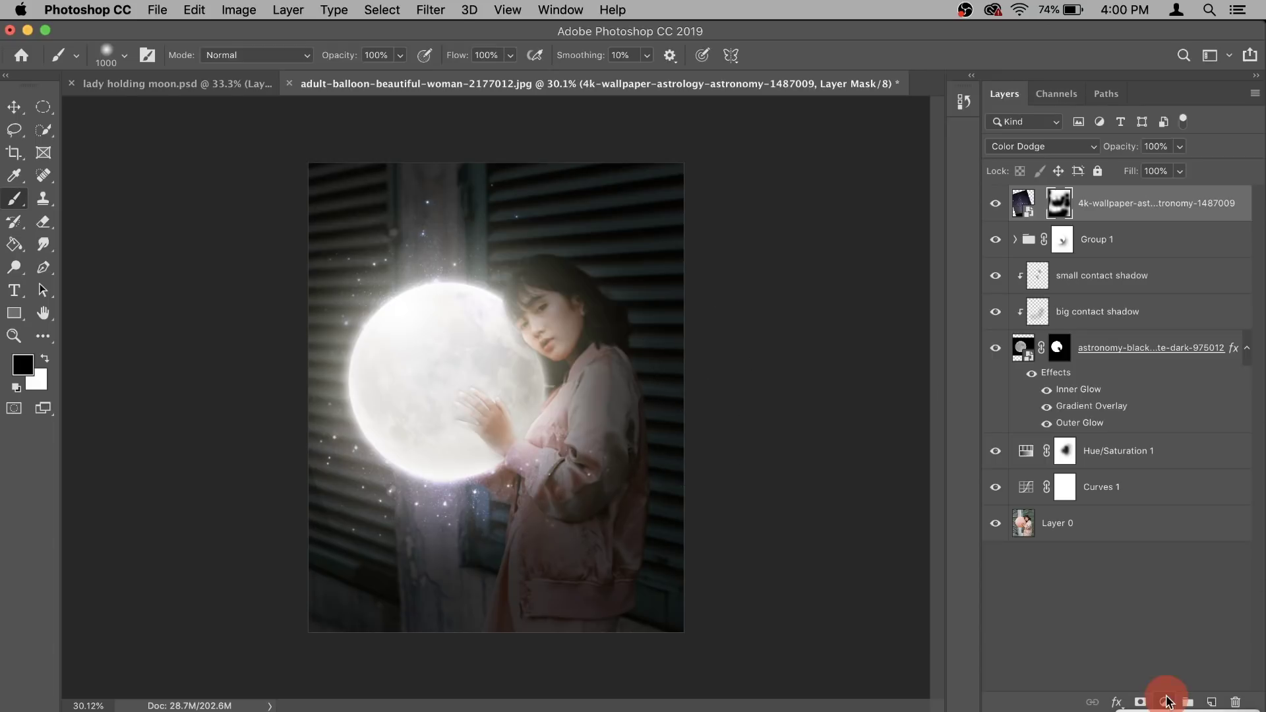
Add a Hue/Saturation adjustment with Saturation at -100 to remove the stars' colour
left_click(1164, 702)
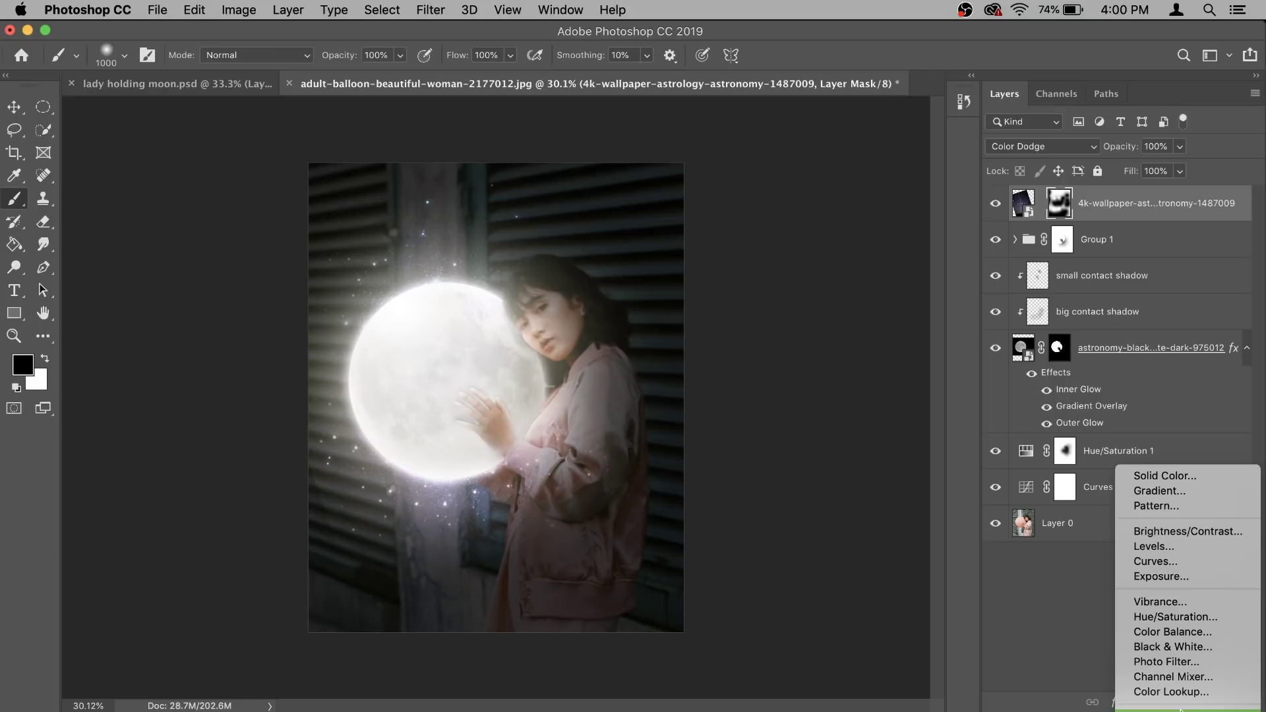
left_click(1191, 616)
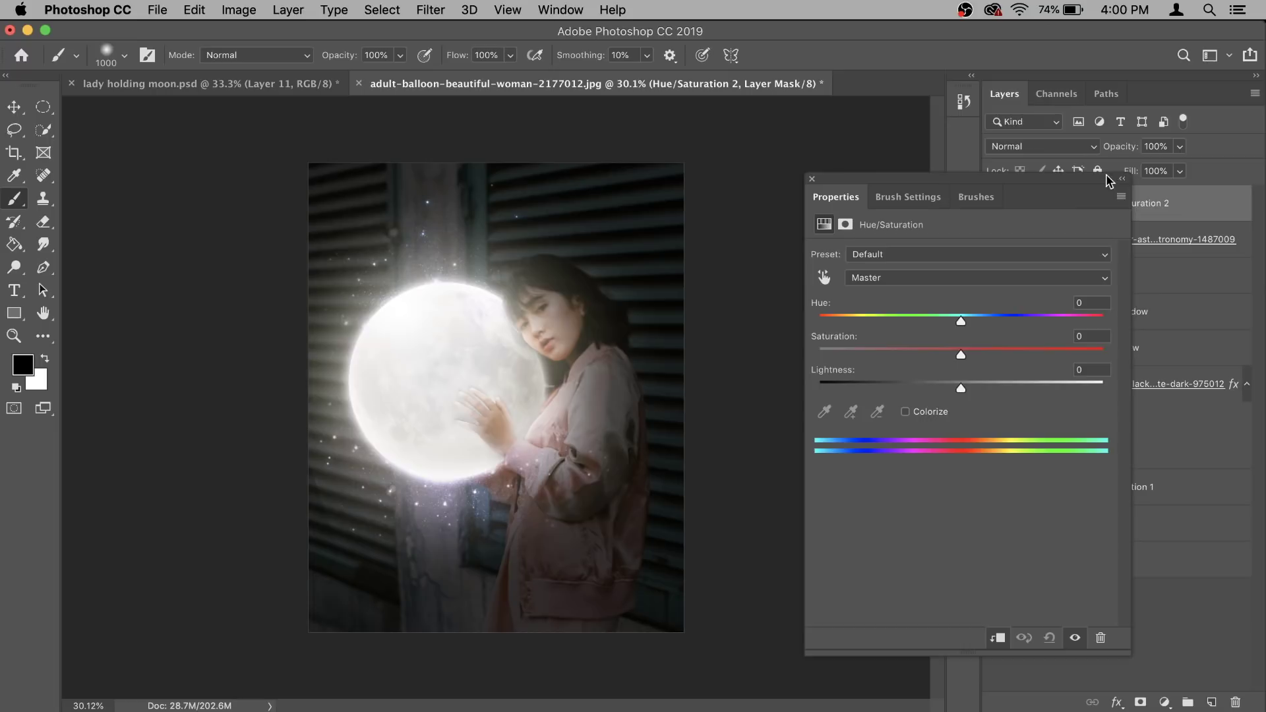
left_click_drag(1036, 202, 1064, 354)
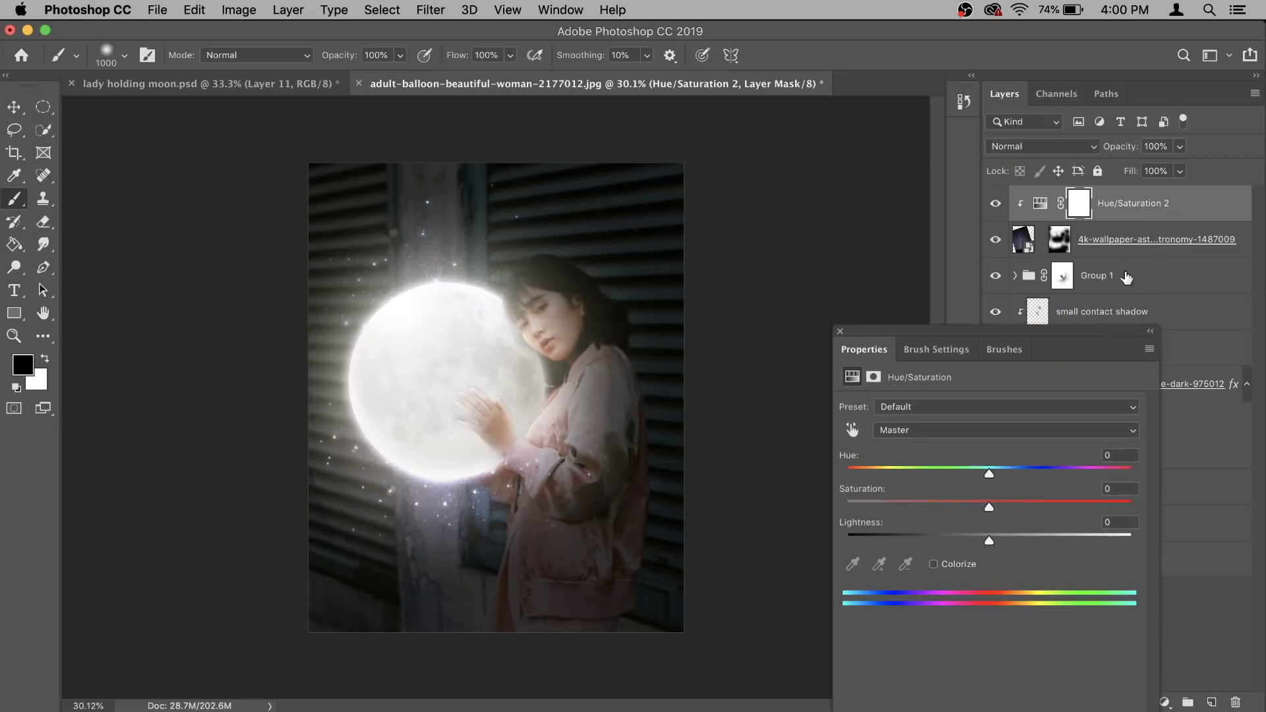
left_click_drag(989, 508, 698, 493)
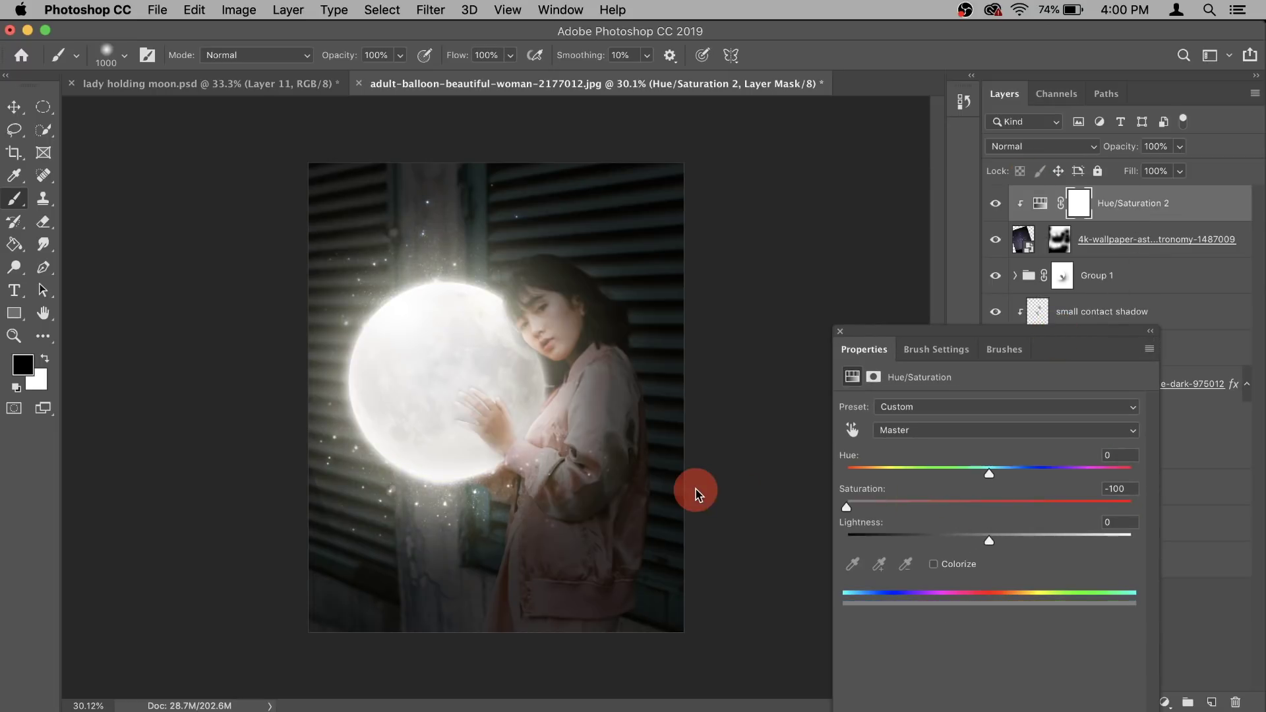
left_click(840, 332)
Lower the star layer's opacity to 86%
left_click(1125, 240)
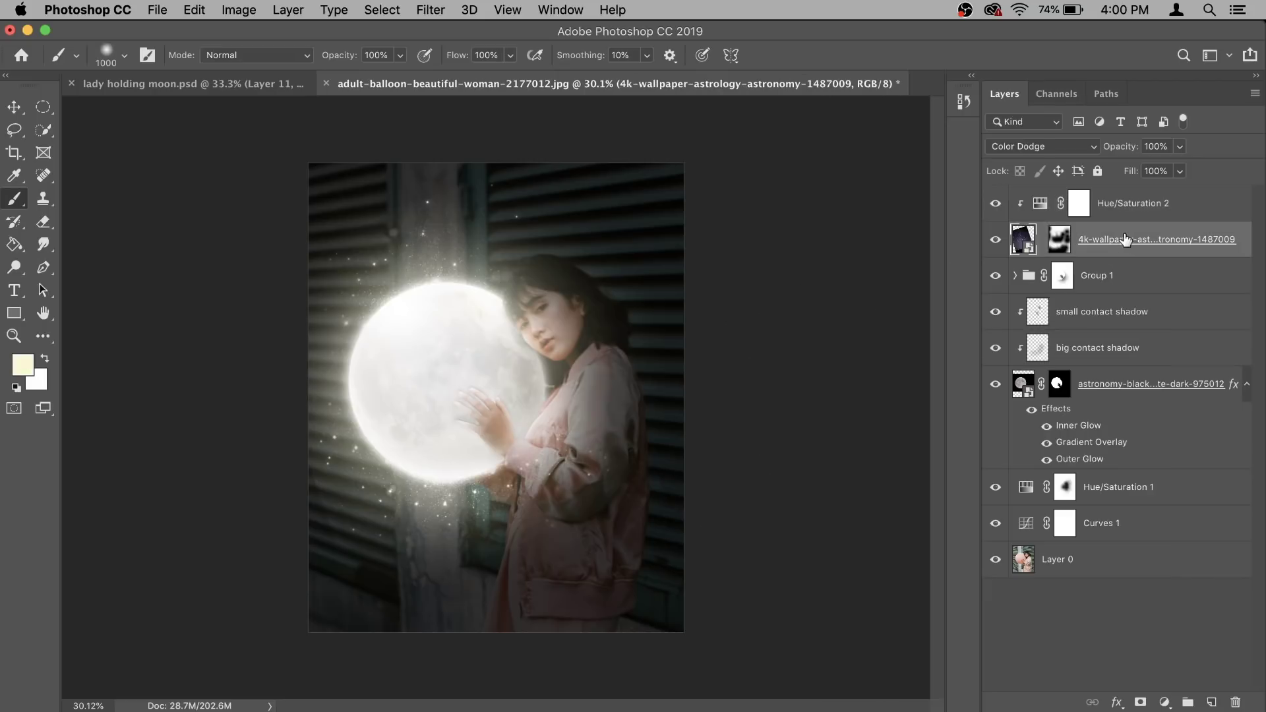
left_click(1180, 147)
mouse_move(1184, 167)
left_mouse_down()
mouse_move(1161, 169)
mouse_move(1171, 172)
left_mouse_up()
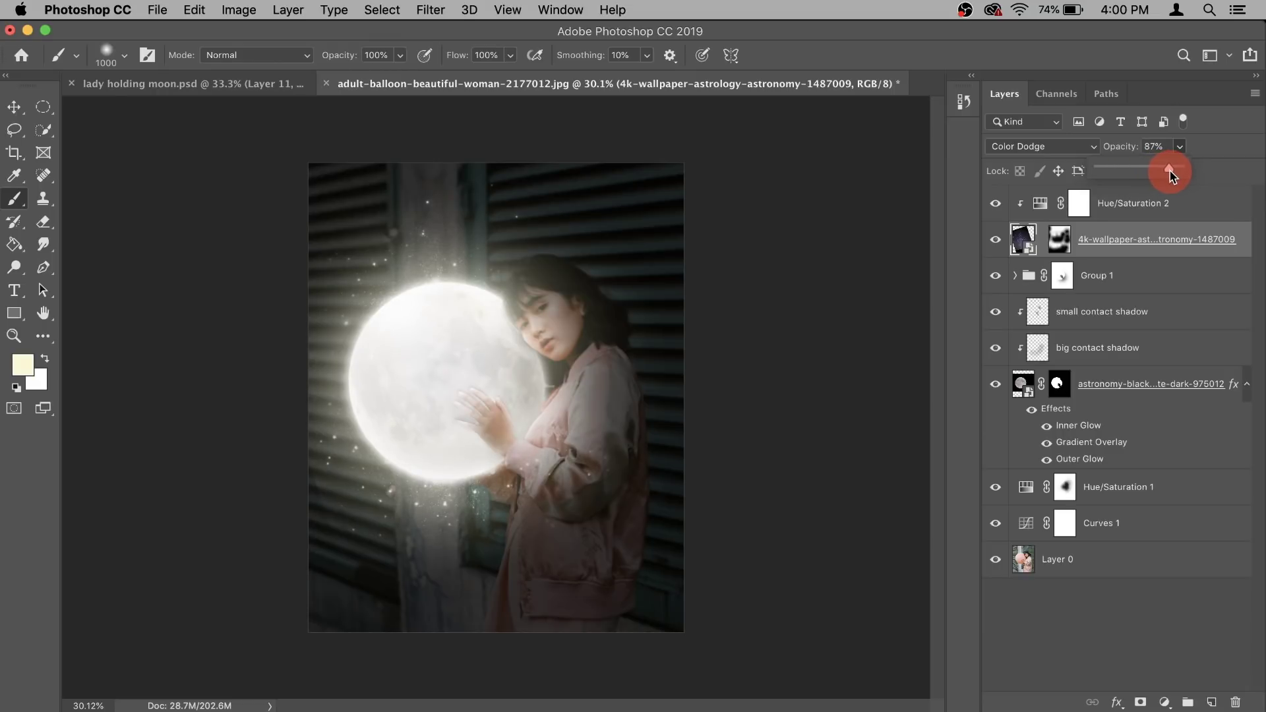
left_click_drag(1169, 169, 1167, 169)
left_click(1130, 244)
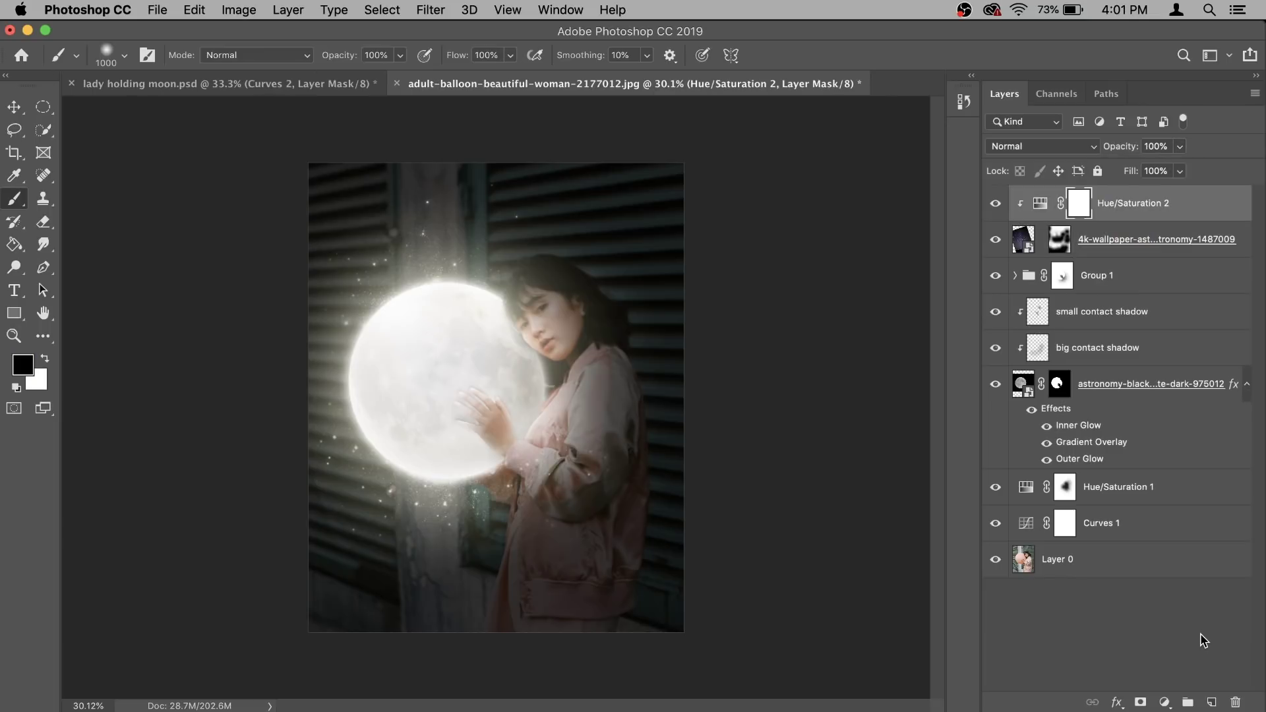
Add a Curves adjustment that darkens the shadows and fades the black point to 12
left_click(1165, 701)
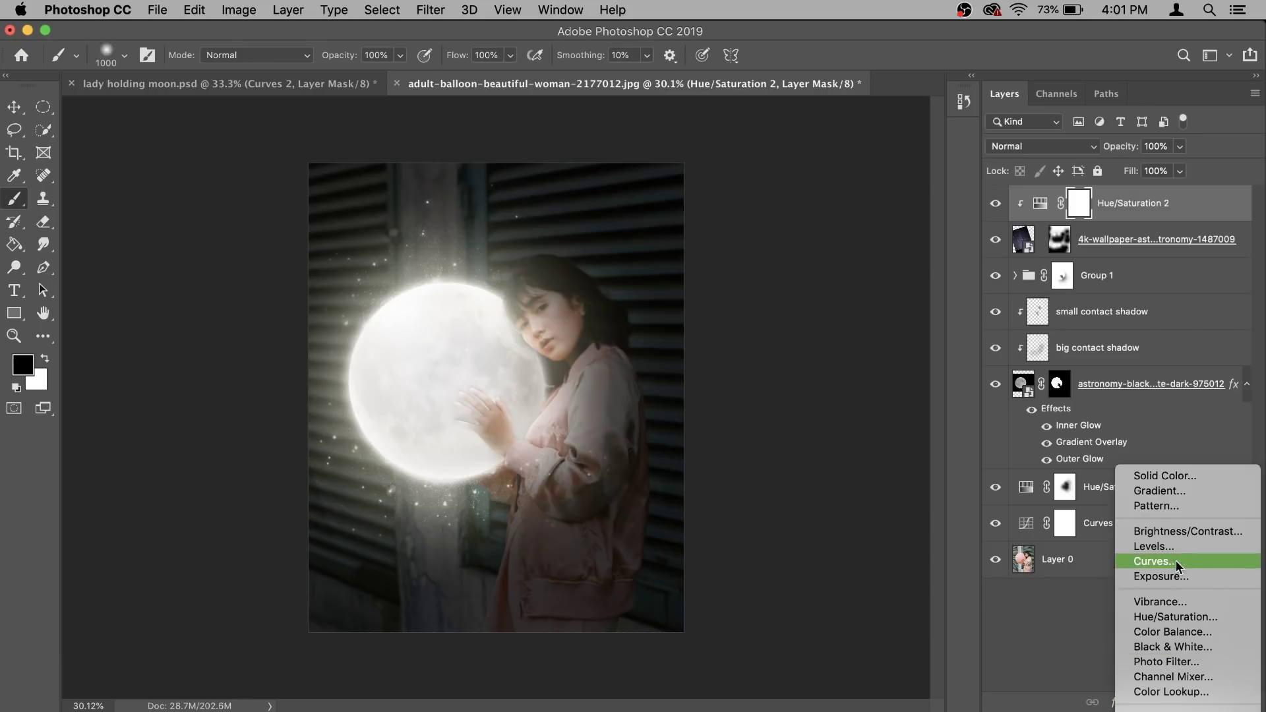
left_click(1176, 562)
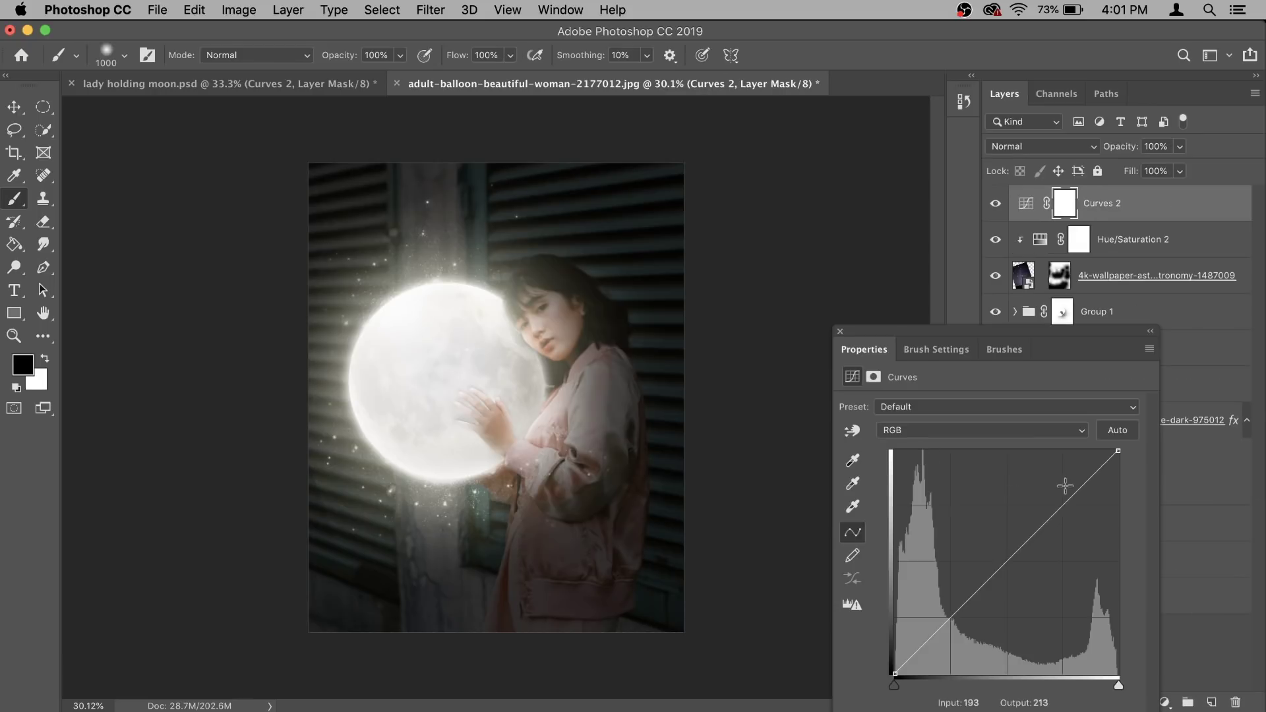
left_click(1065, 502)
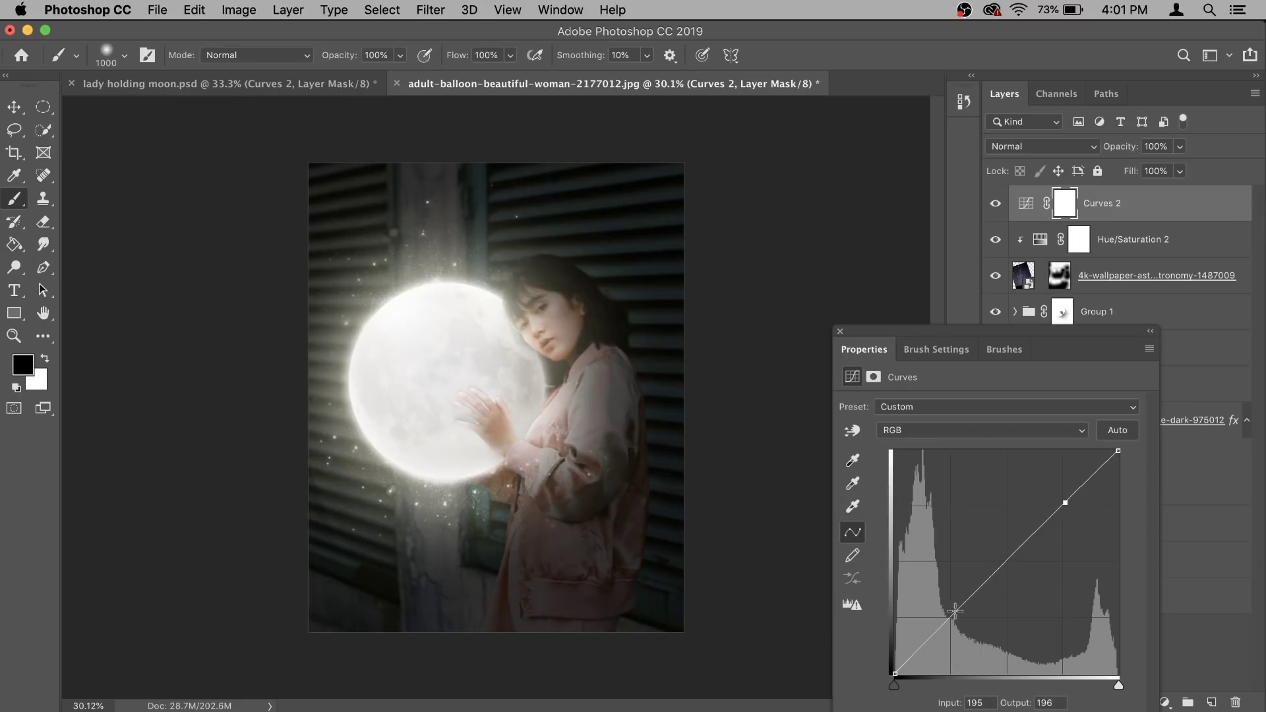
left_click_drag(954, 613, 956, 621)
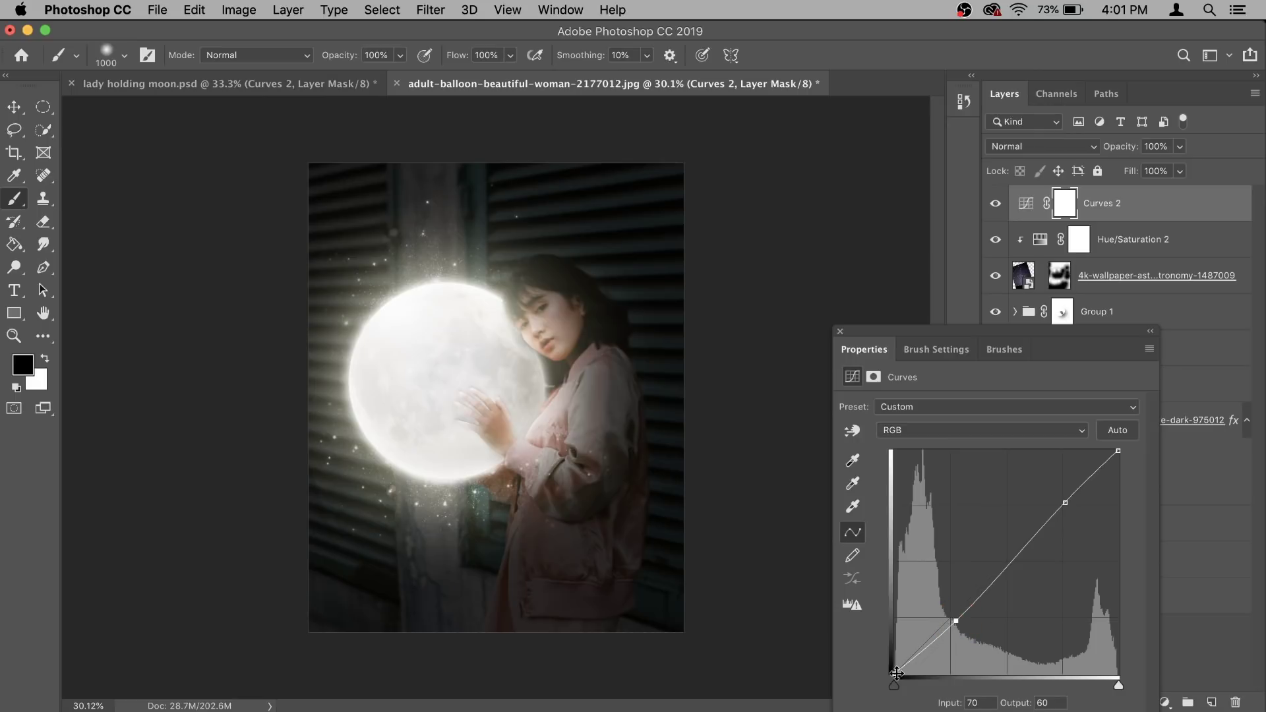
left_click_drag(894, 674, 892, 665)
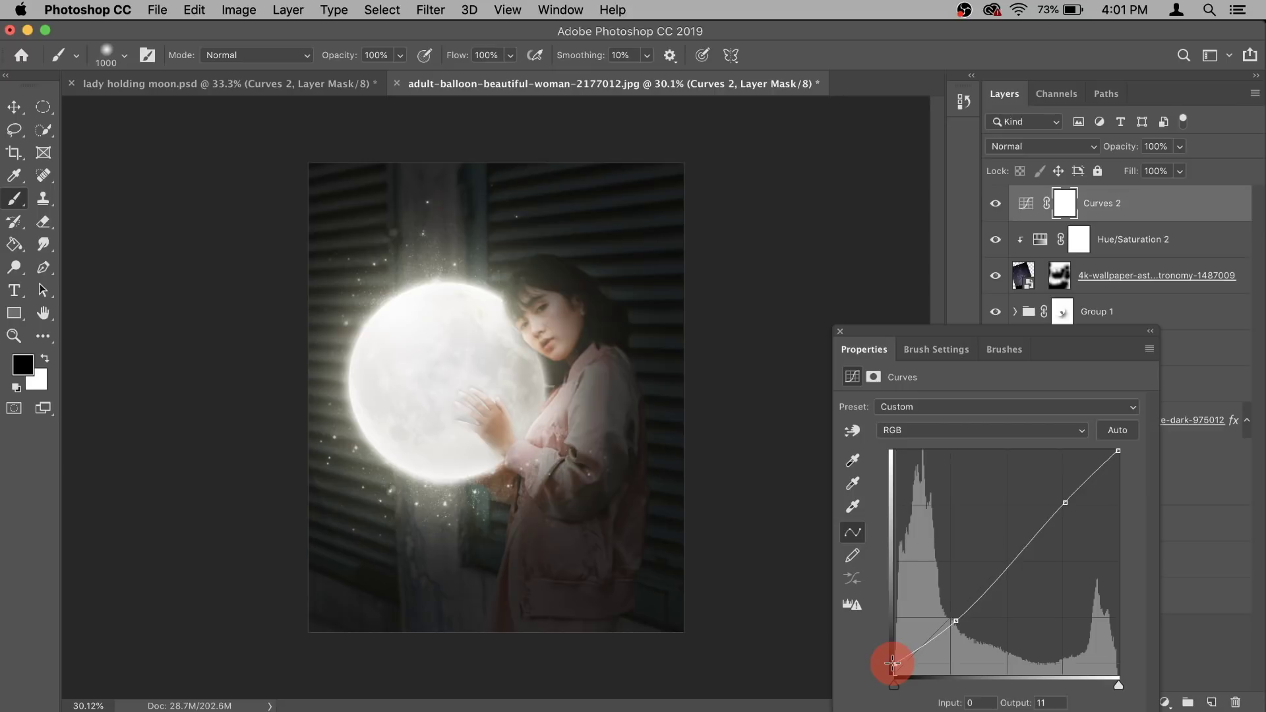
left_click_drag(891, 662, 892, 663)
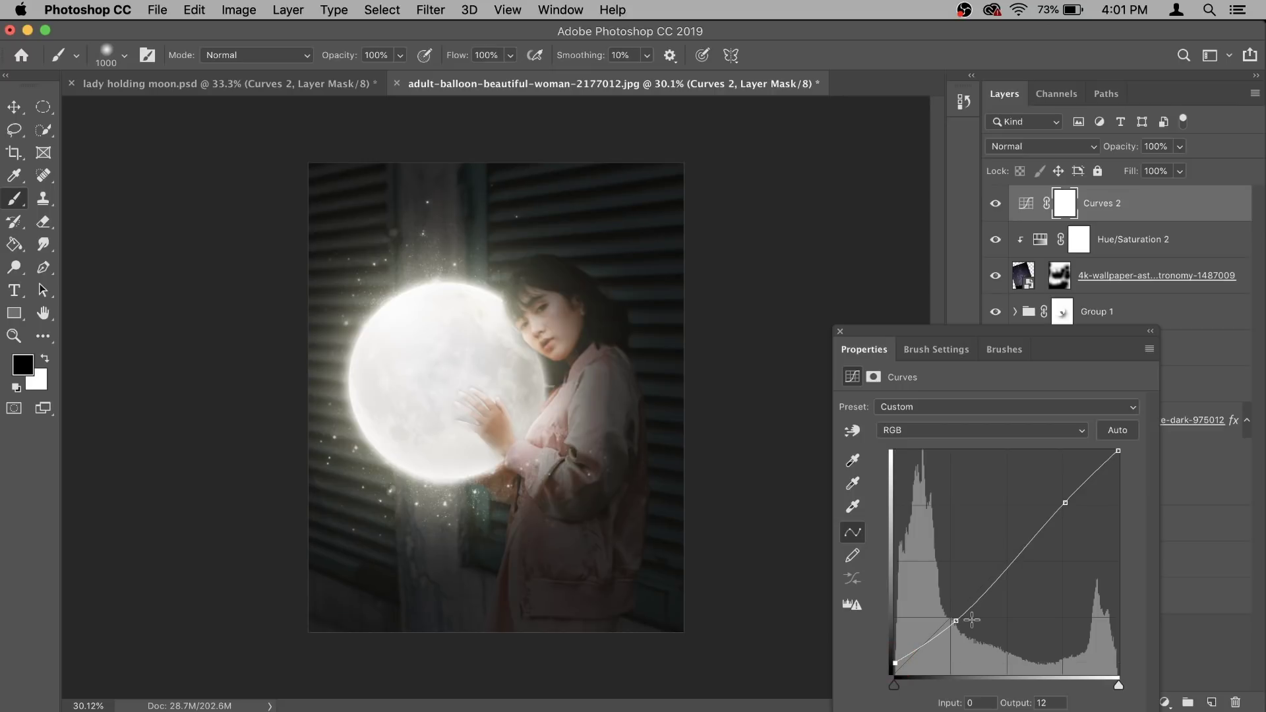
left_click_drag(956, 621, 958, 623)
In the Blue channel, add blue to shadows and pull the highlight output down to 242
left_click(932, 426)
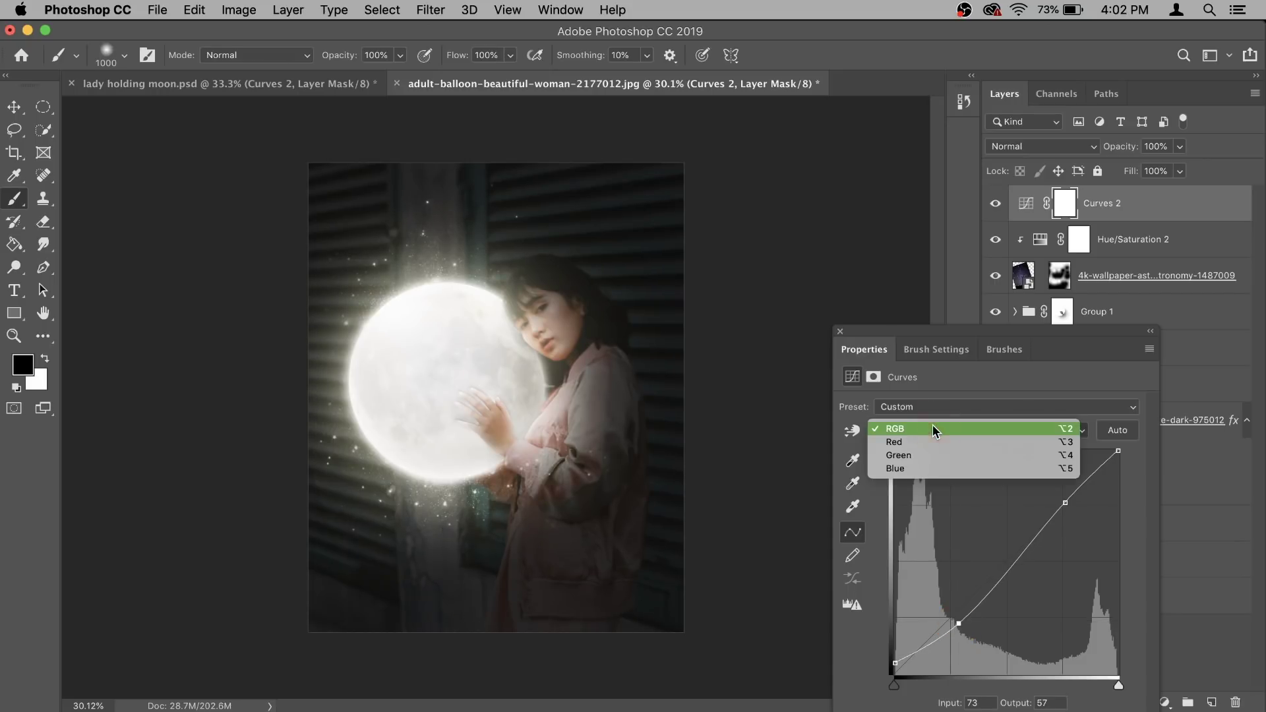
left_click(927, 469)
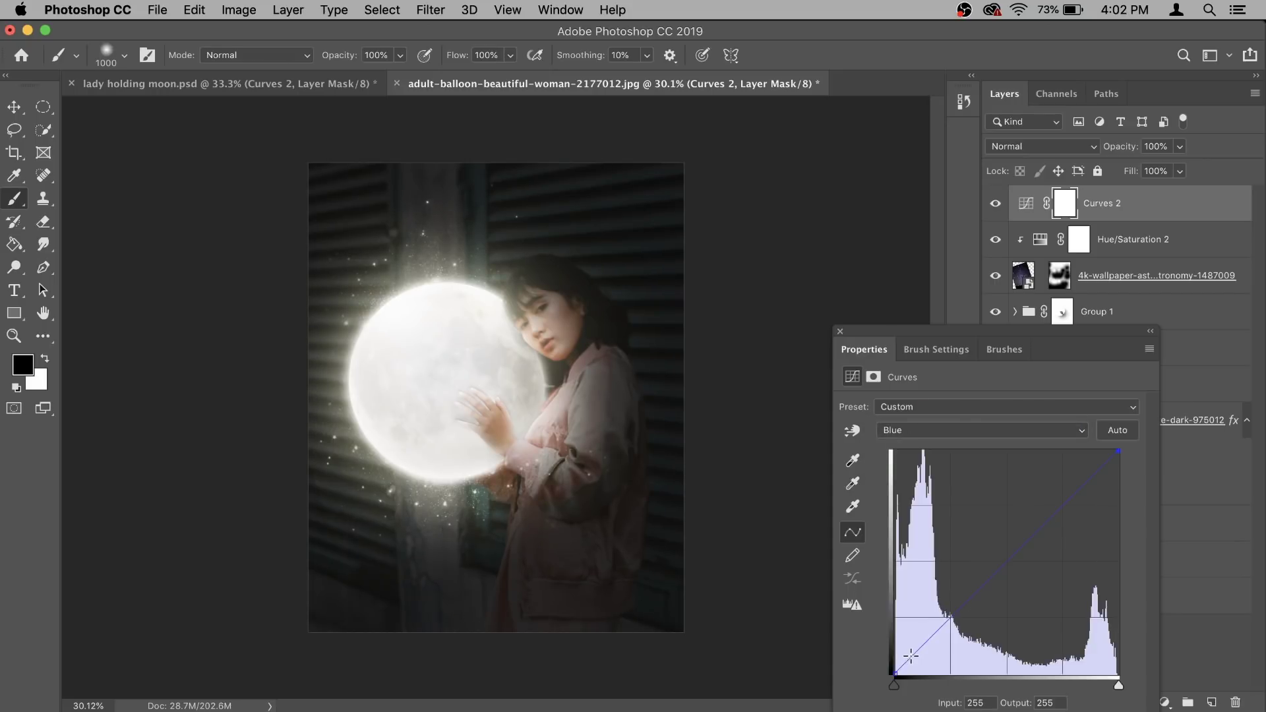
left_click_drag(898, 671, 888, 656)
left_click_drag(1119, 449, 1142, 461)
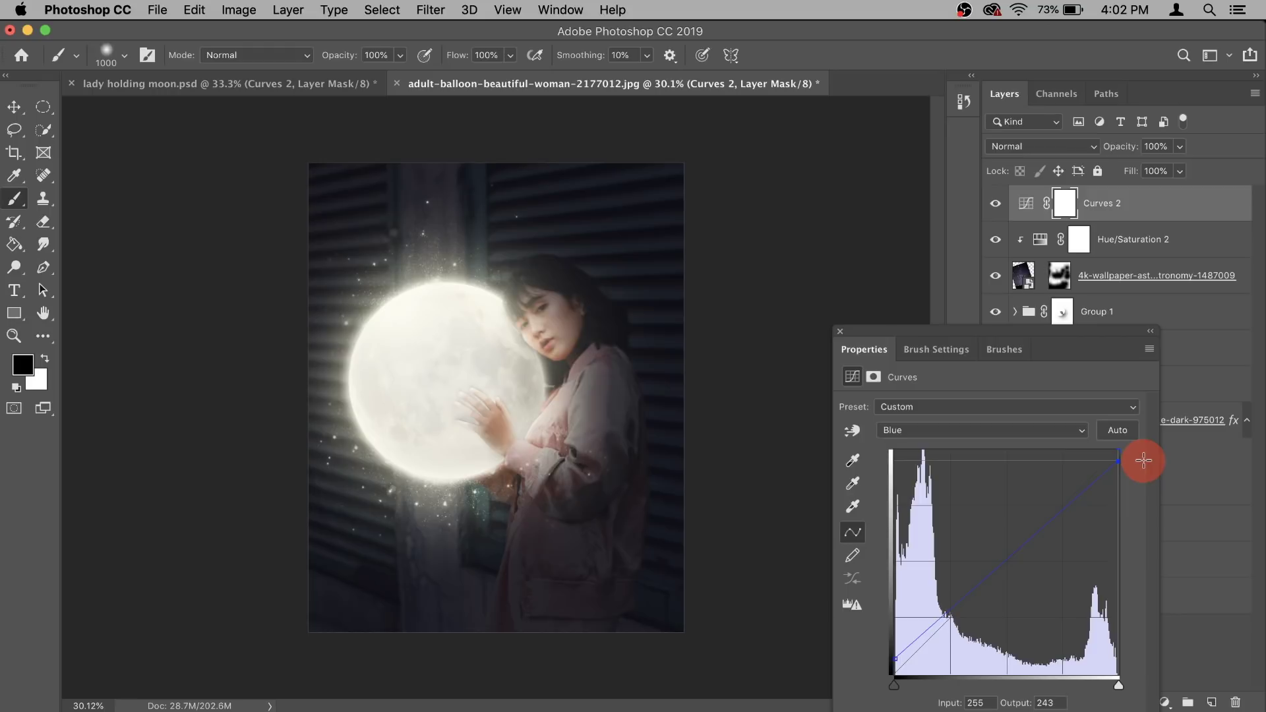
left_click_drag(1144, 460, 1145, 461)
Pull the RGB curve's shadow point down to 76/56 to darken overall, then close Properties
key("alt+2")
left_click_drag(960, 619, 960, 627)
left_click_drag(1065, 502, 1055, 497)
left_click(840, 331)
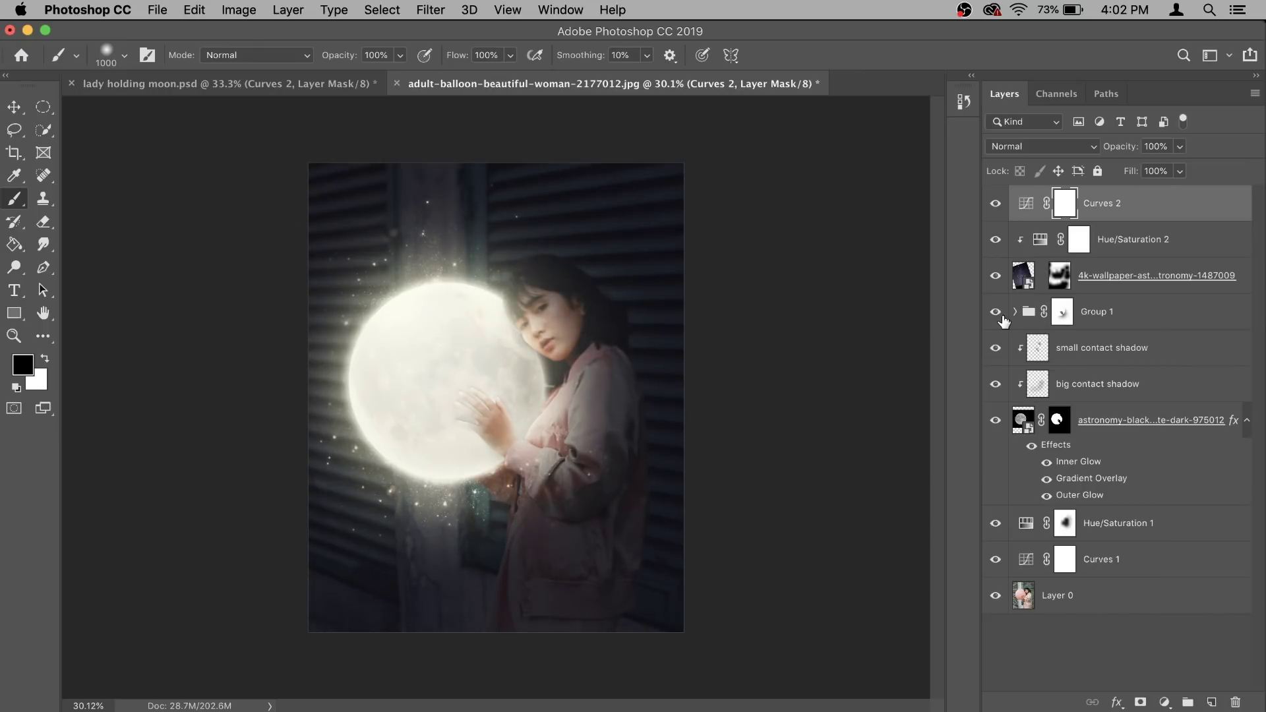
Create a new layer above Hue/Saturation 1 and rename it 'patch work'
left_click(995, 313)
left_click(991, 315)
left_click(1141, 529)
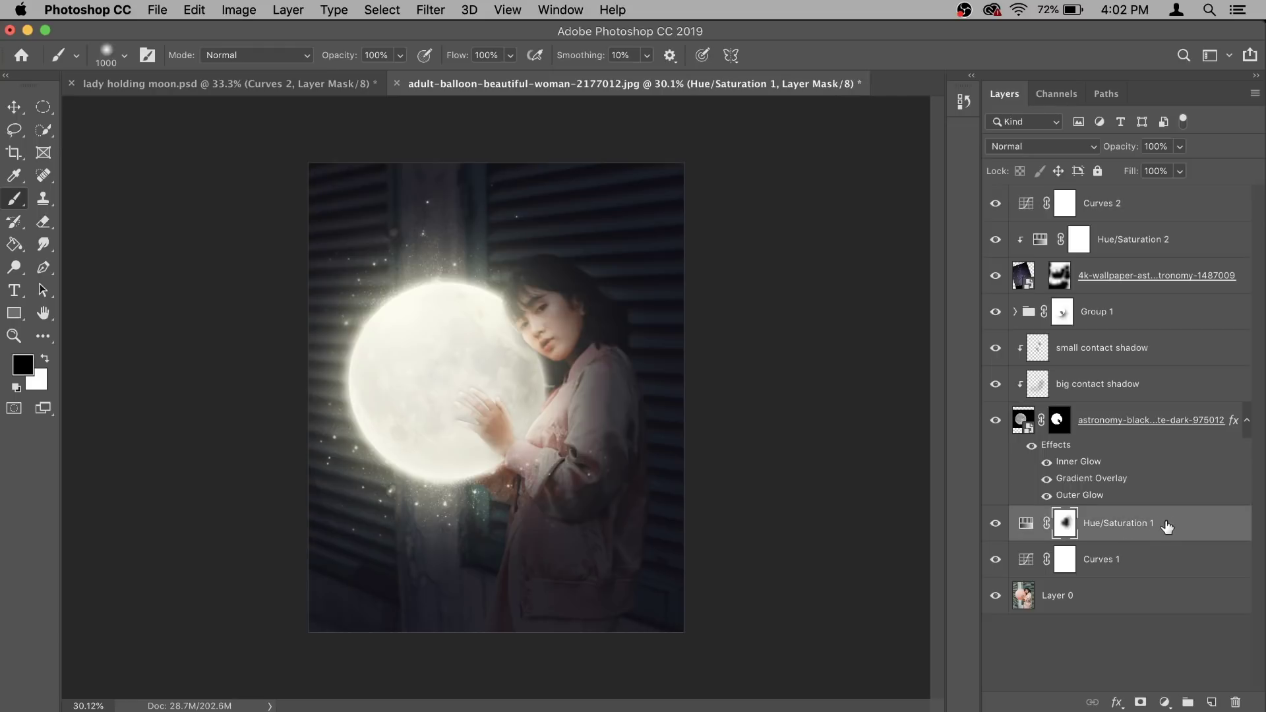
left_click(1212, 702)
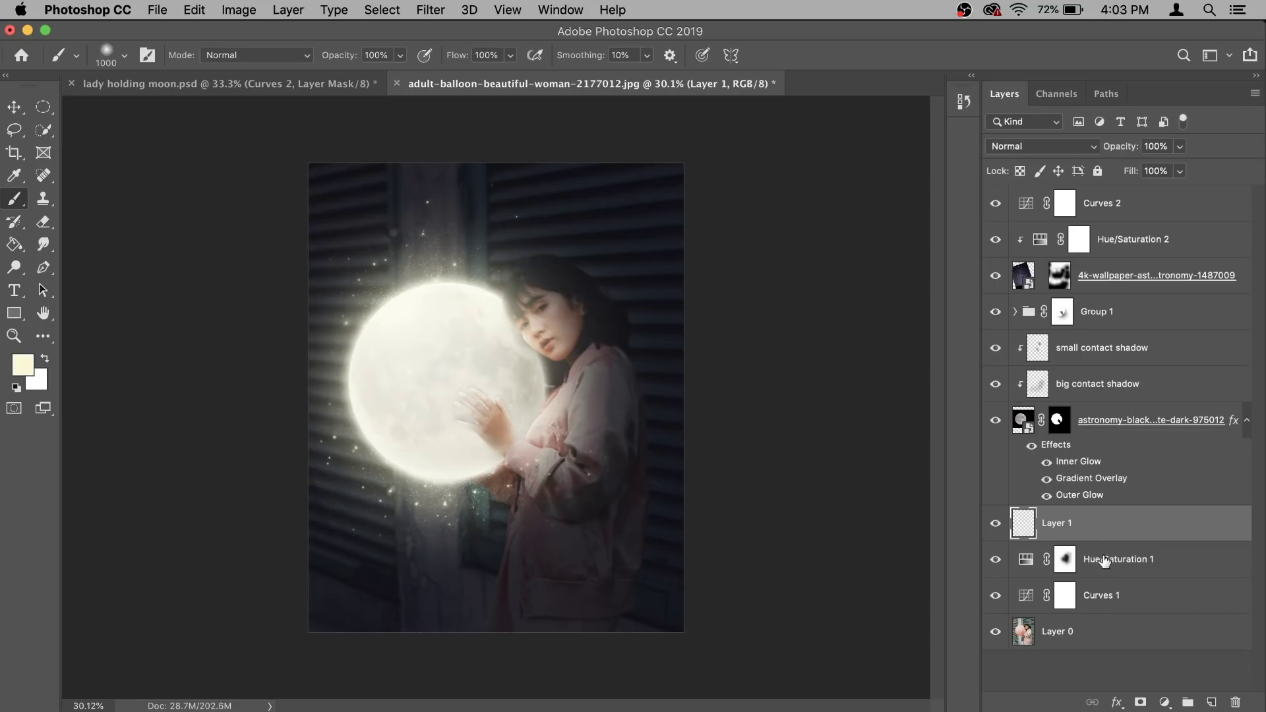
double_click(1054, 524)
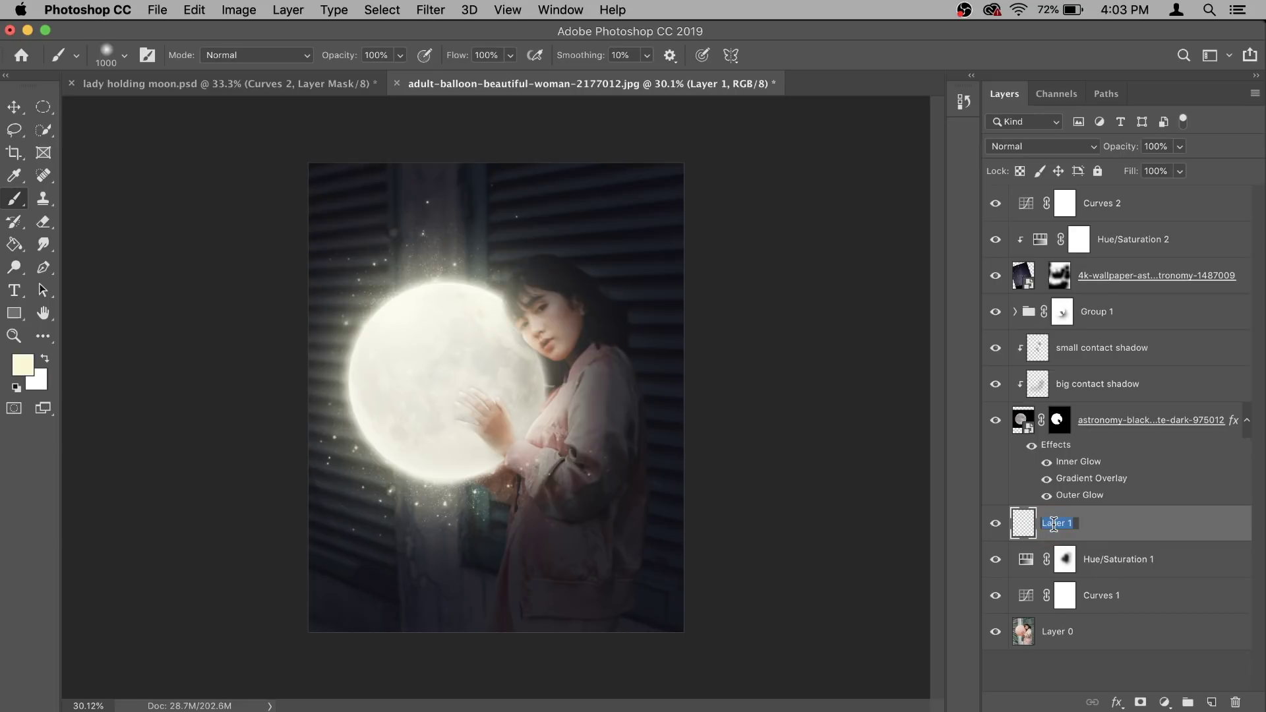
type("patch work")
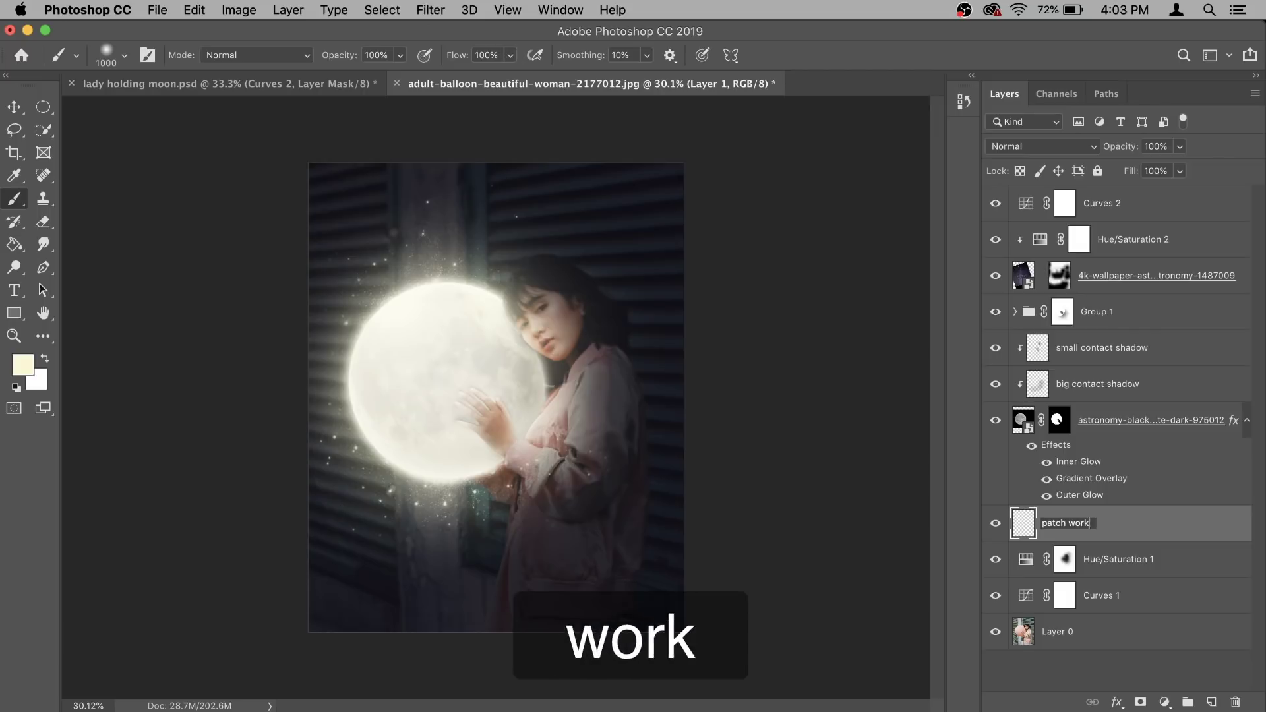
key("Return")
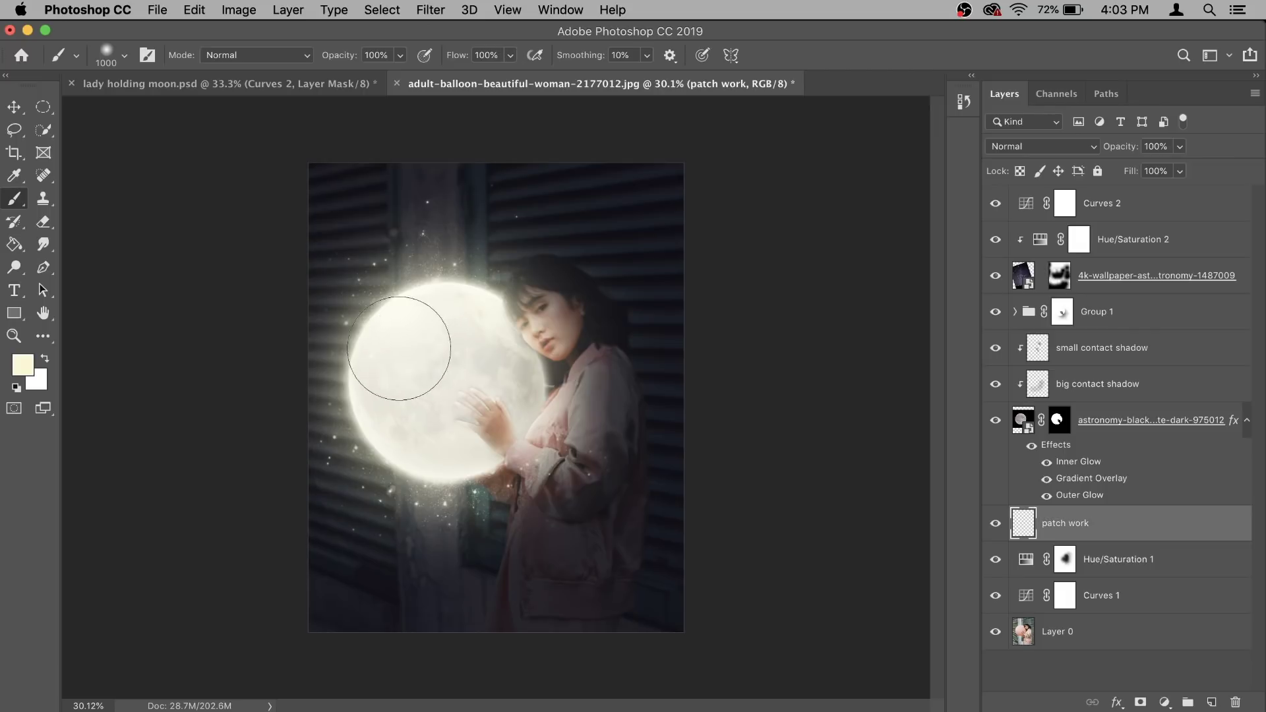
left_click(23, 365)
Sample a dark shadow colour and set the brush to about 43% opacity and 1500 px
left_click(673, 568)
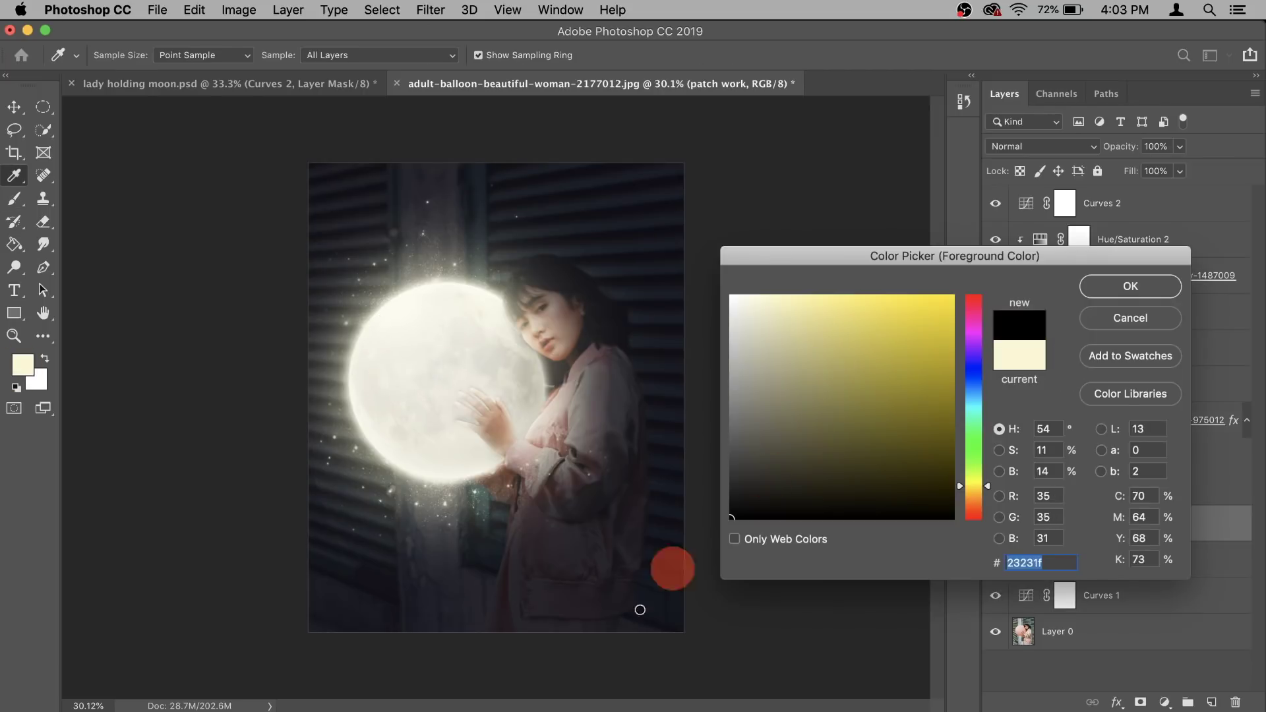
left_click(1121, 290)
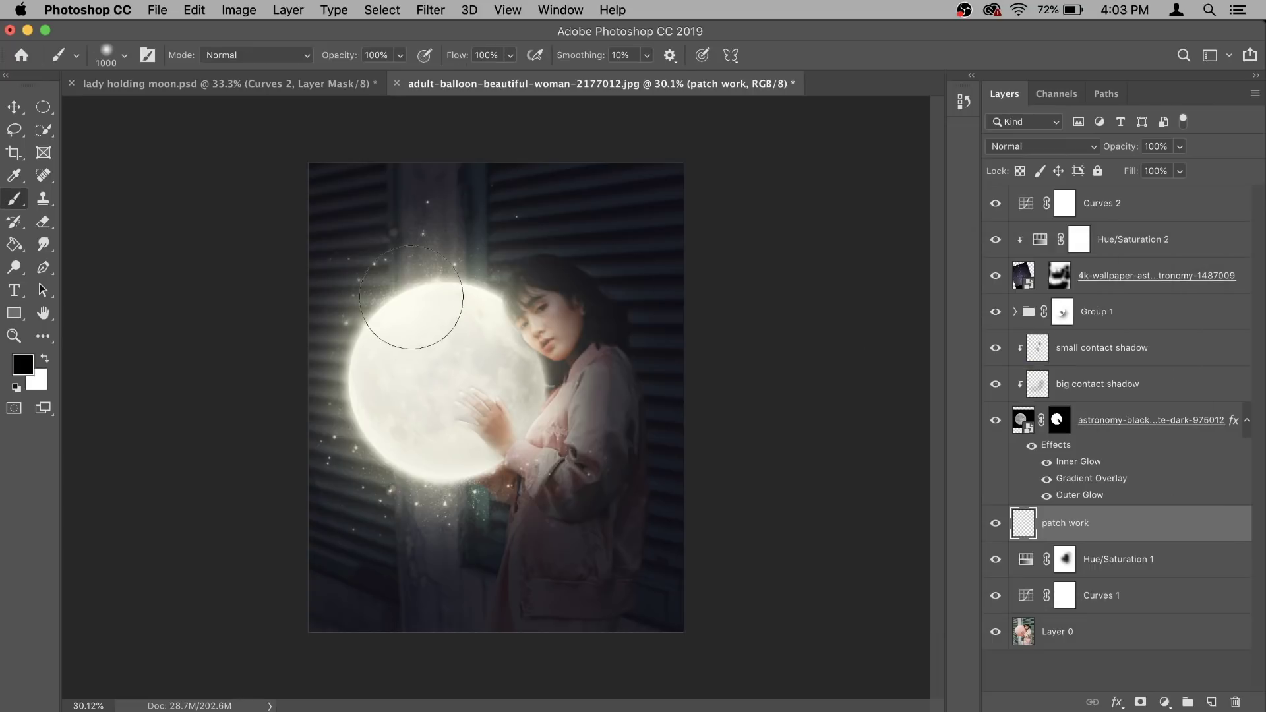
left_click_drag(340, 54, 292, 57)
key("bracketright")
key("bracketright")
key("bracketright")
key("bracketright")
key("bracketright")
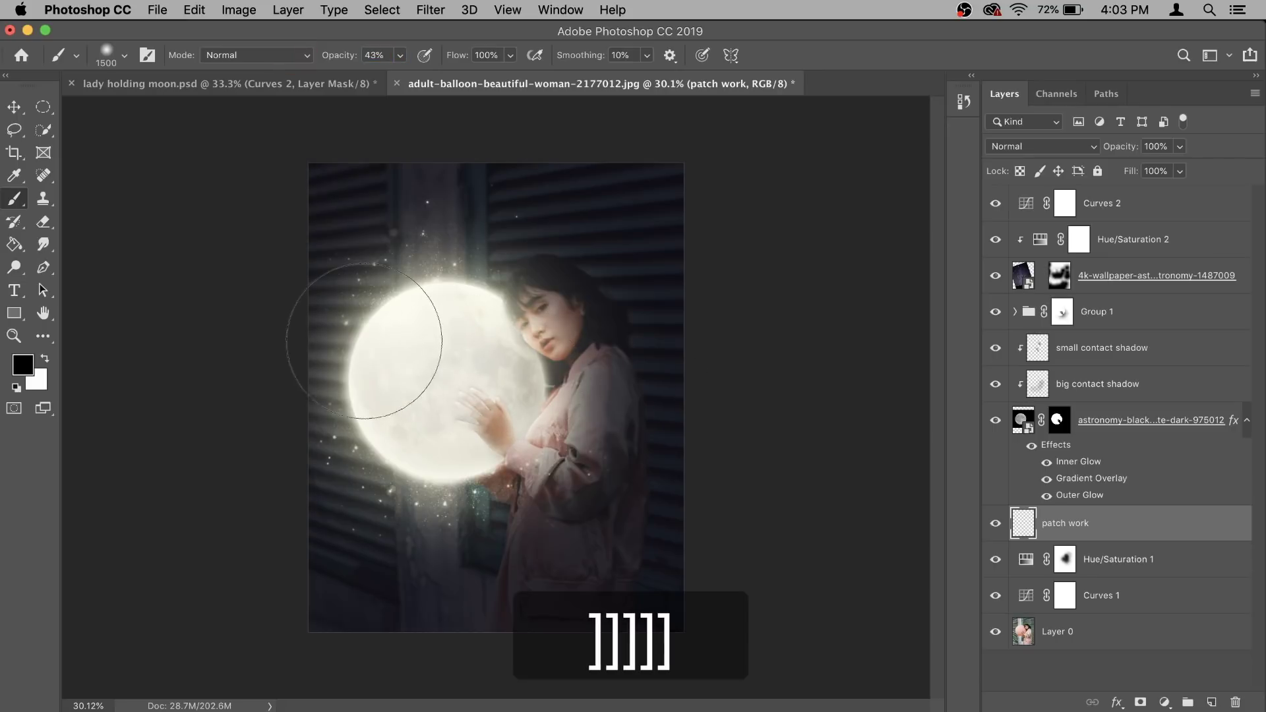
Paint dark dabs over the glow at the moon's lower left and left side, undoing one over the hand
left_click(387, 339)
left_click(389, 389)
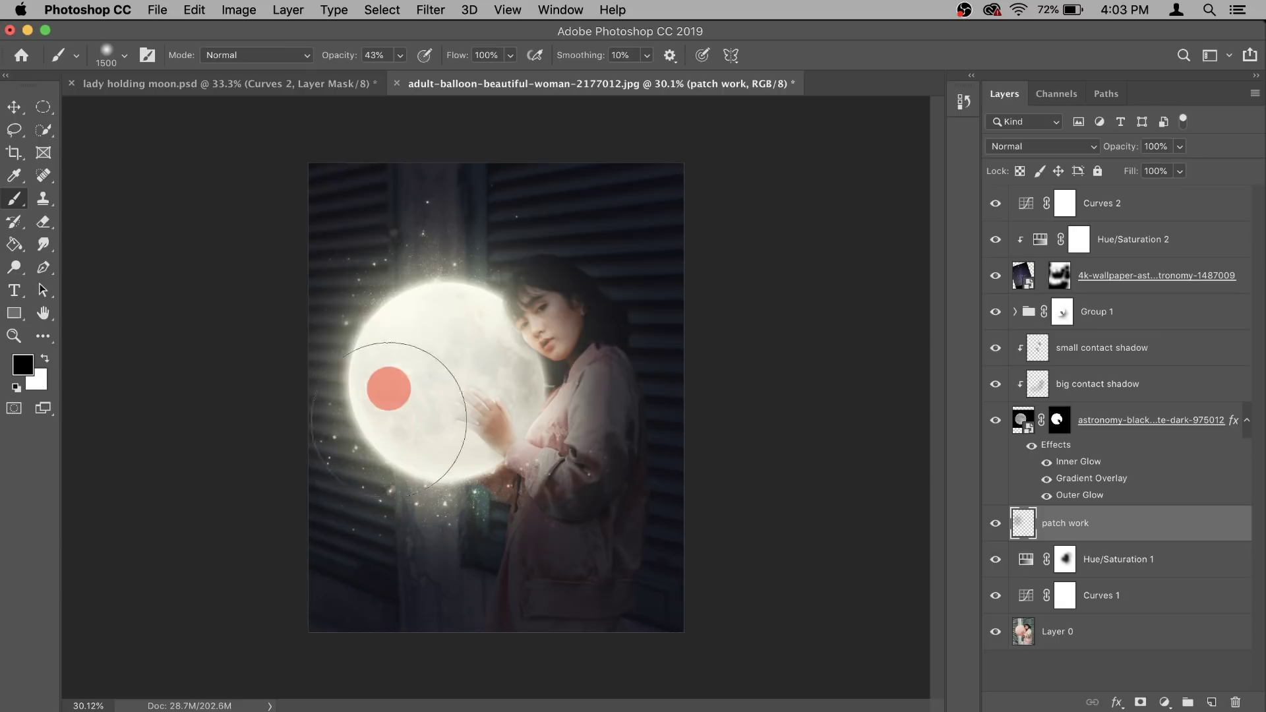
left_click(452, 523)
left_click(406, 455)
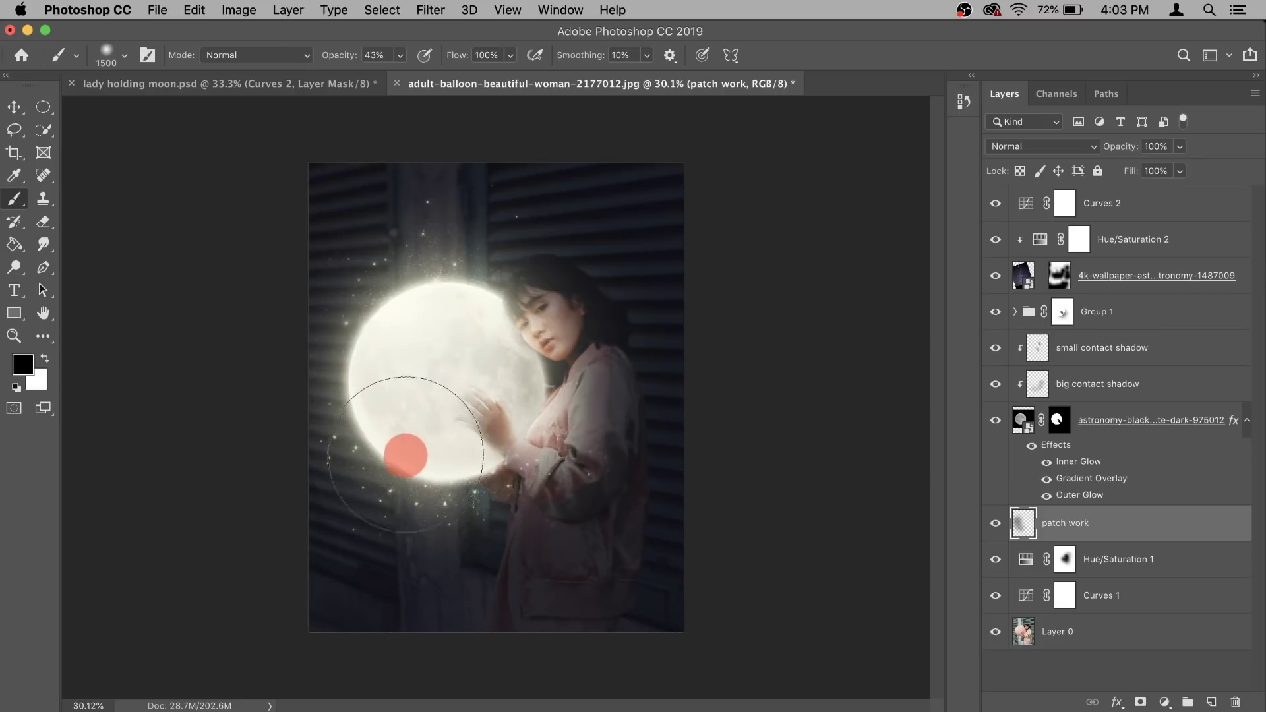
left_click(404, 331)
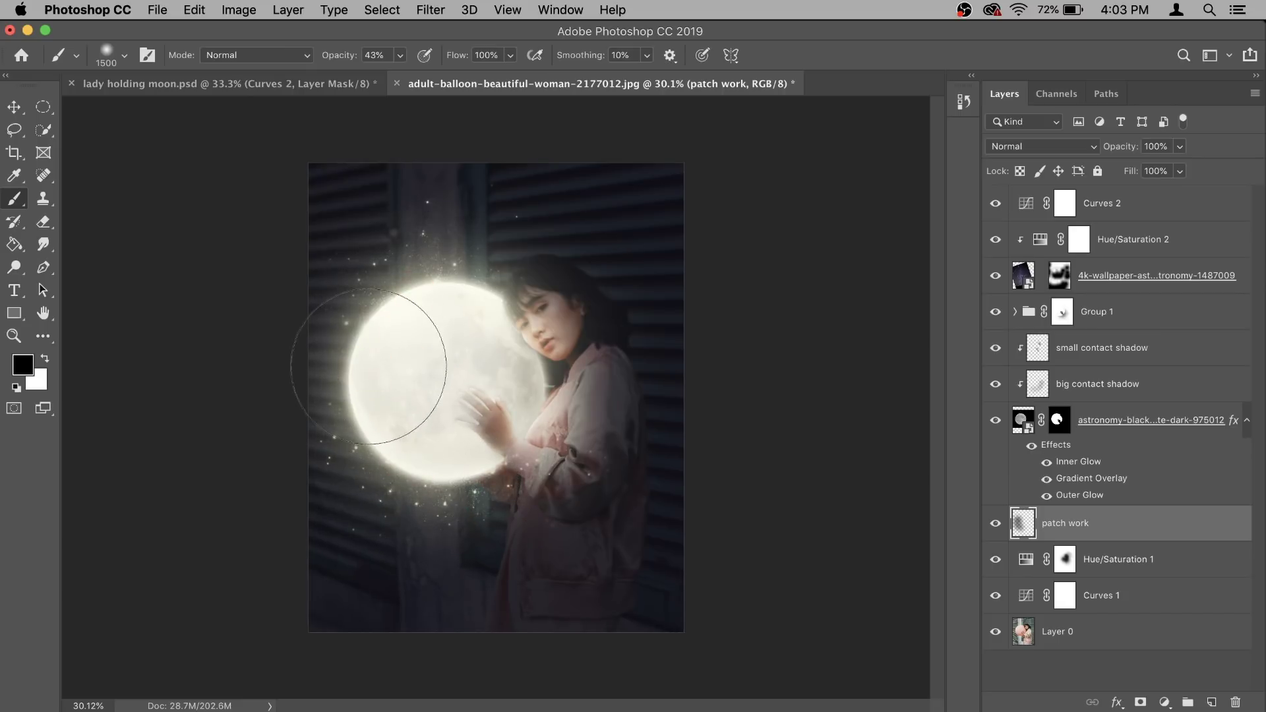
left_click(506, 461)
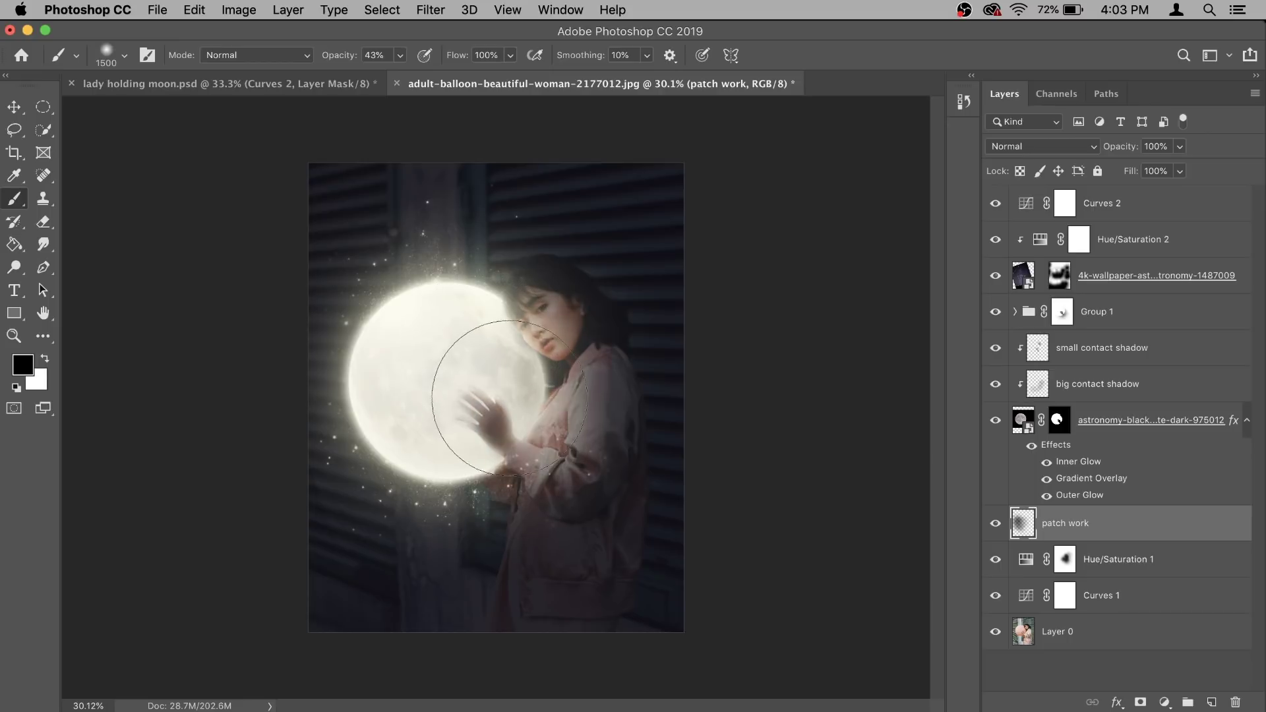
key("super+z")
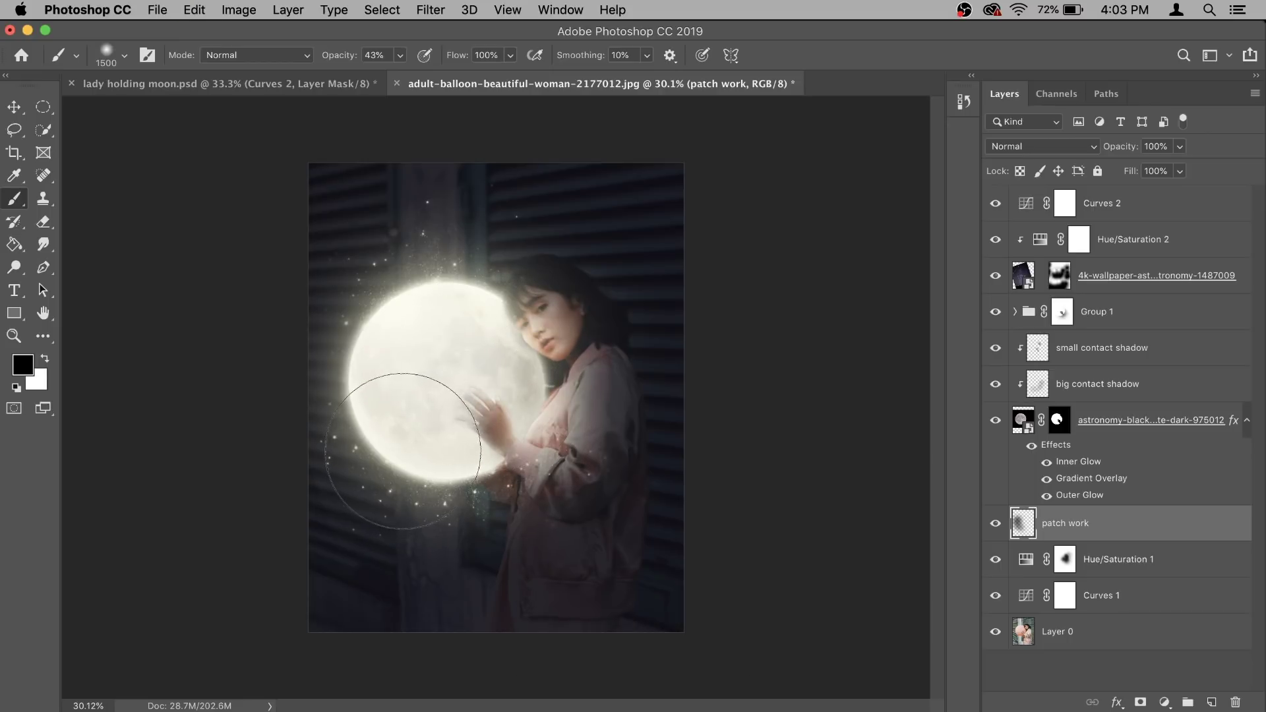
left_click(398, 447)
left_click(367, 398)
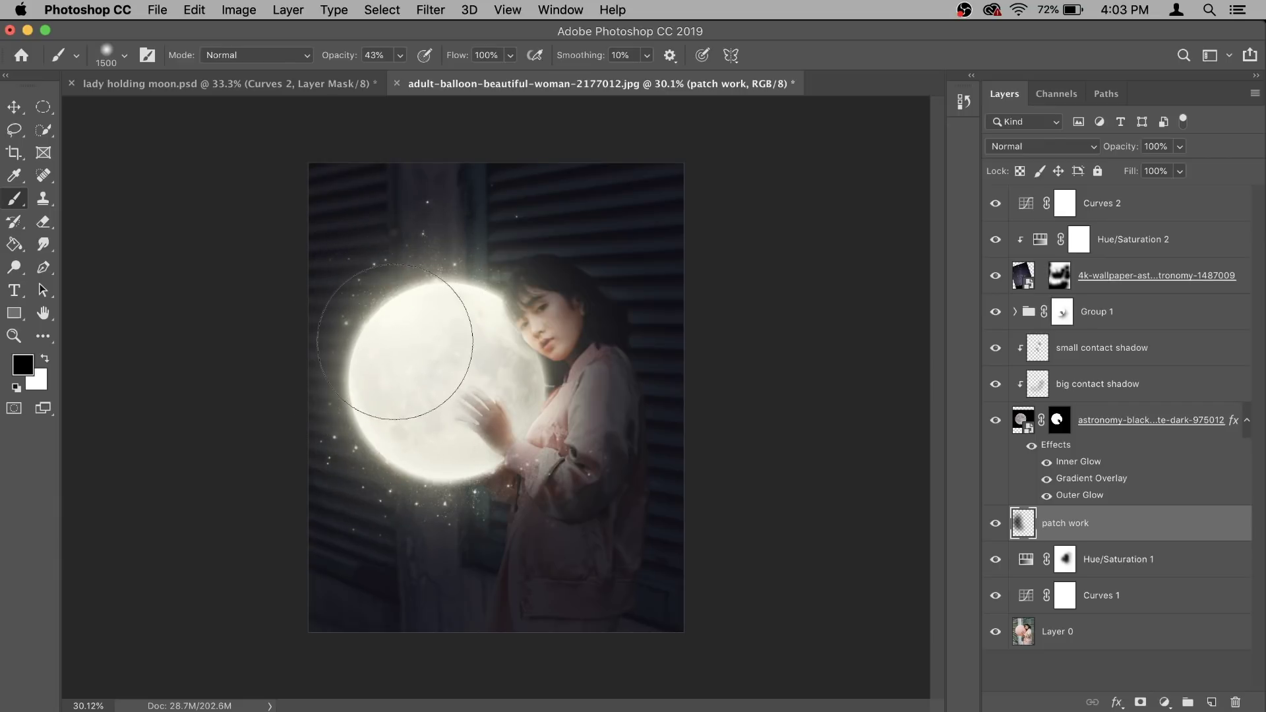
With a 1200 px brush, darken the glow on the moon's left, lower edge and top
key("bracketleft")
key("bracketleft")
key("bracketleft")
left_click(382, 393)
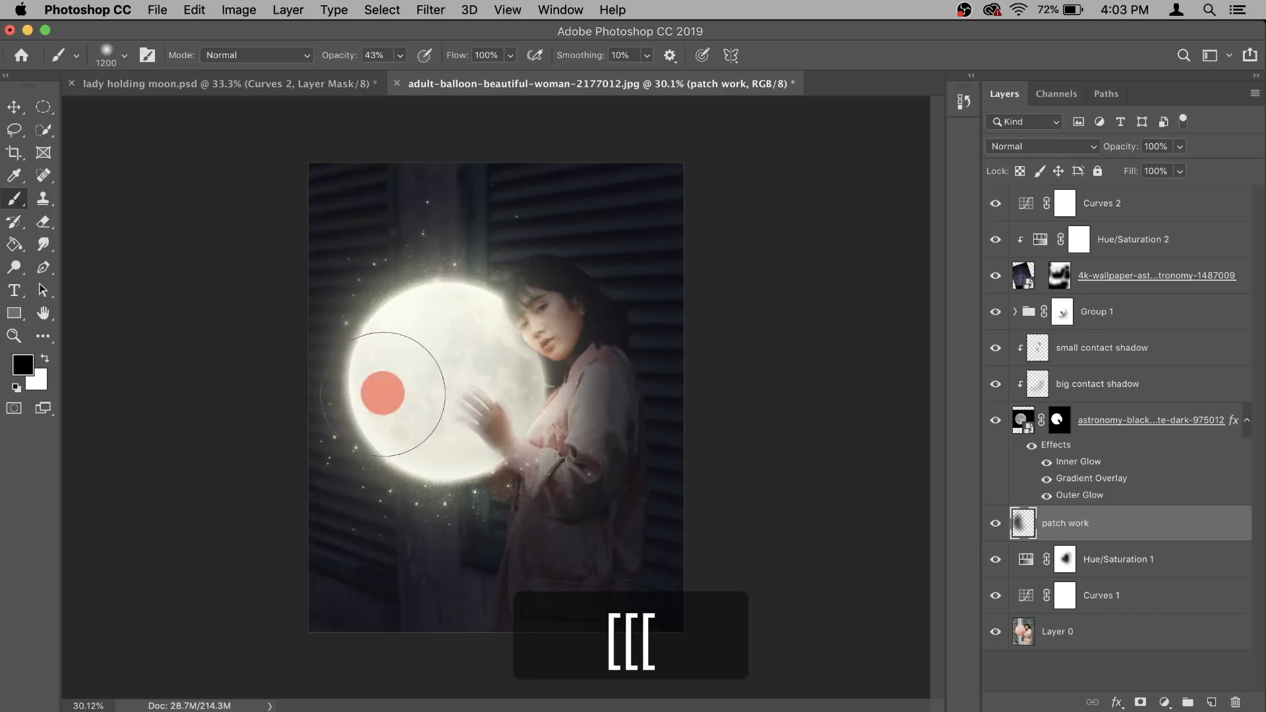
left_click(429, 486)
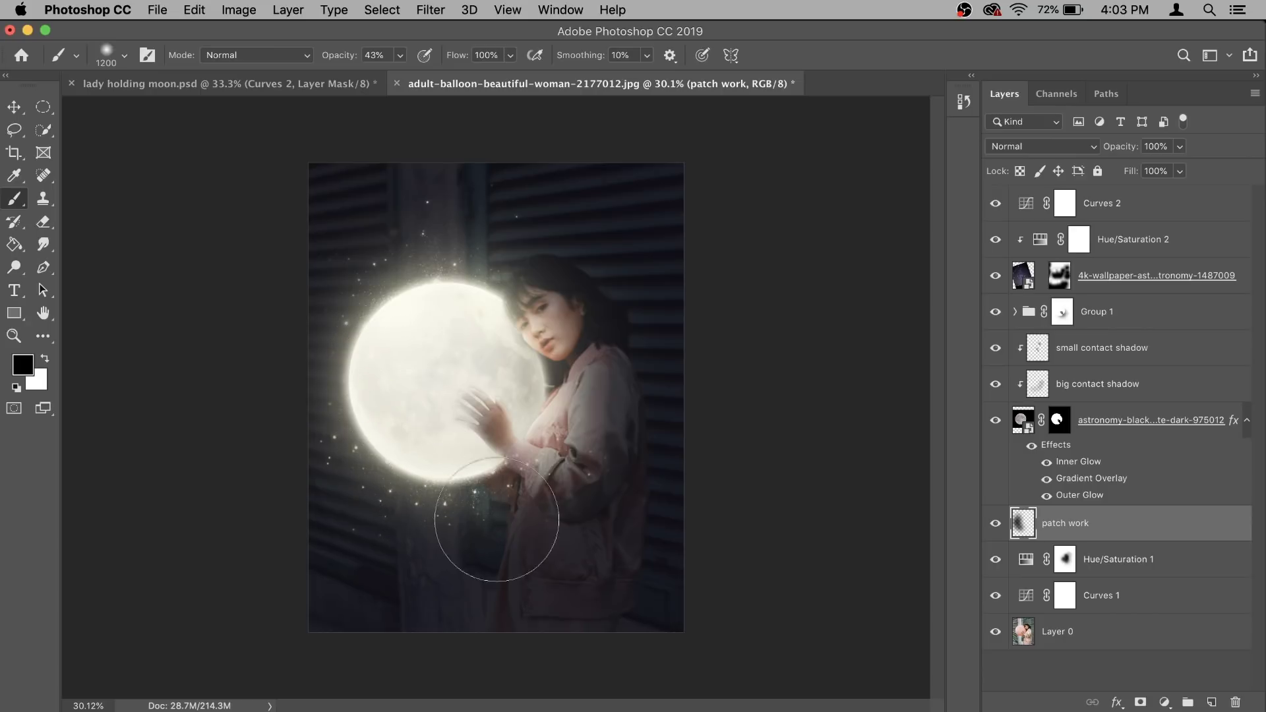
left_click(372, 383)
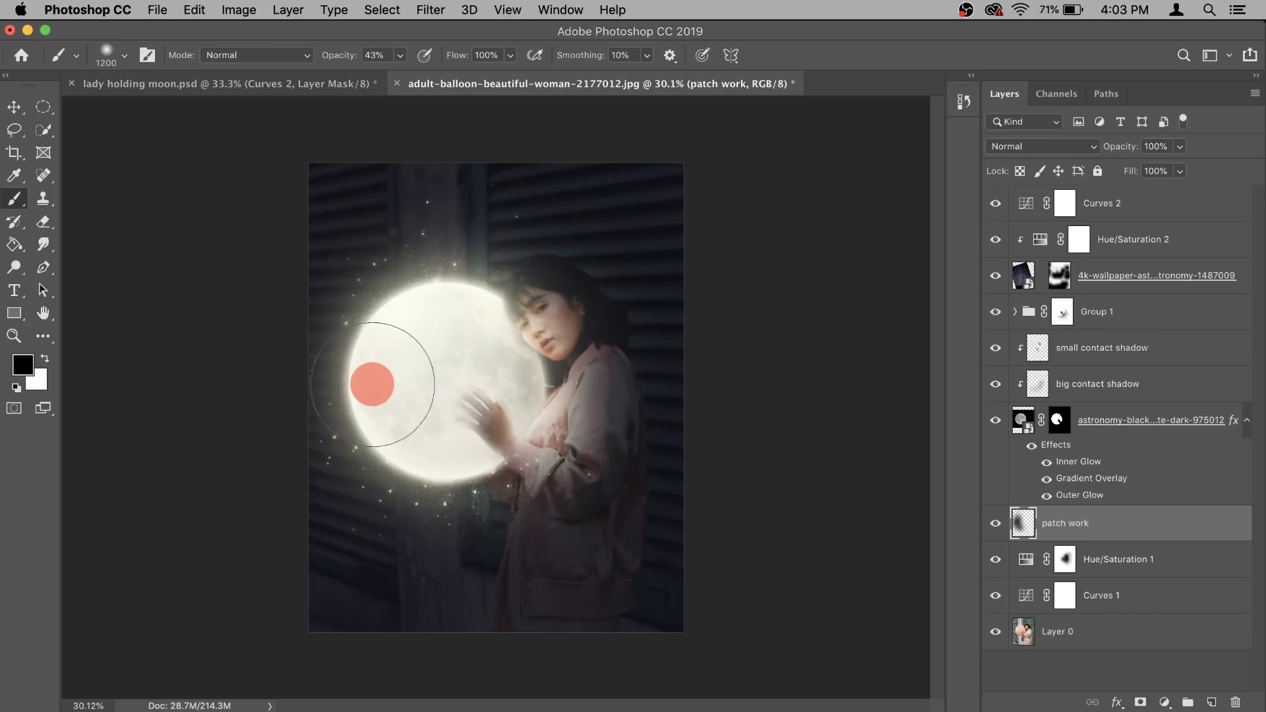
left_click(435, 291)
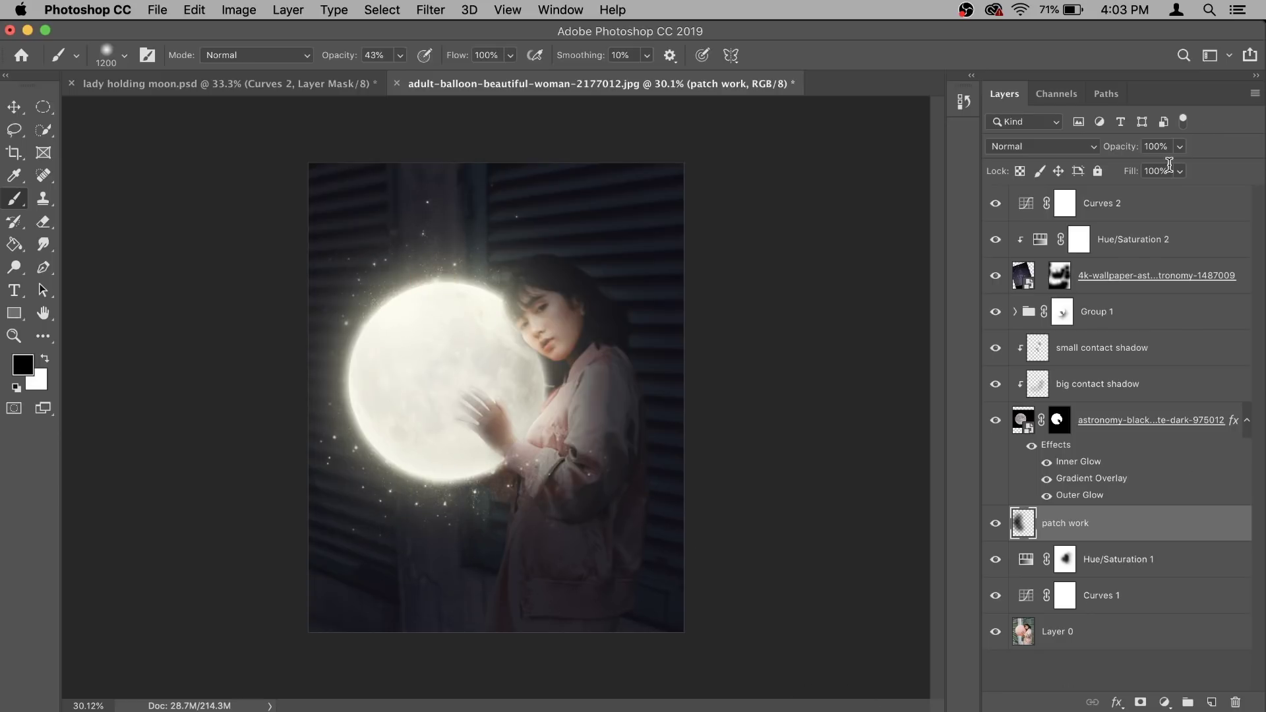
Lower the patch work layer to 83% opacity and toggle its visibility to compare
left_click(1179, 148)
left_click_drag(1180, 167, 1163, 171)
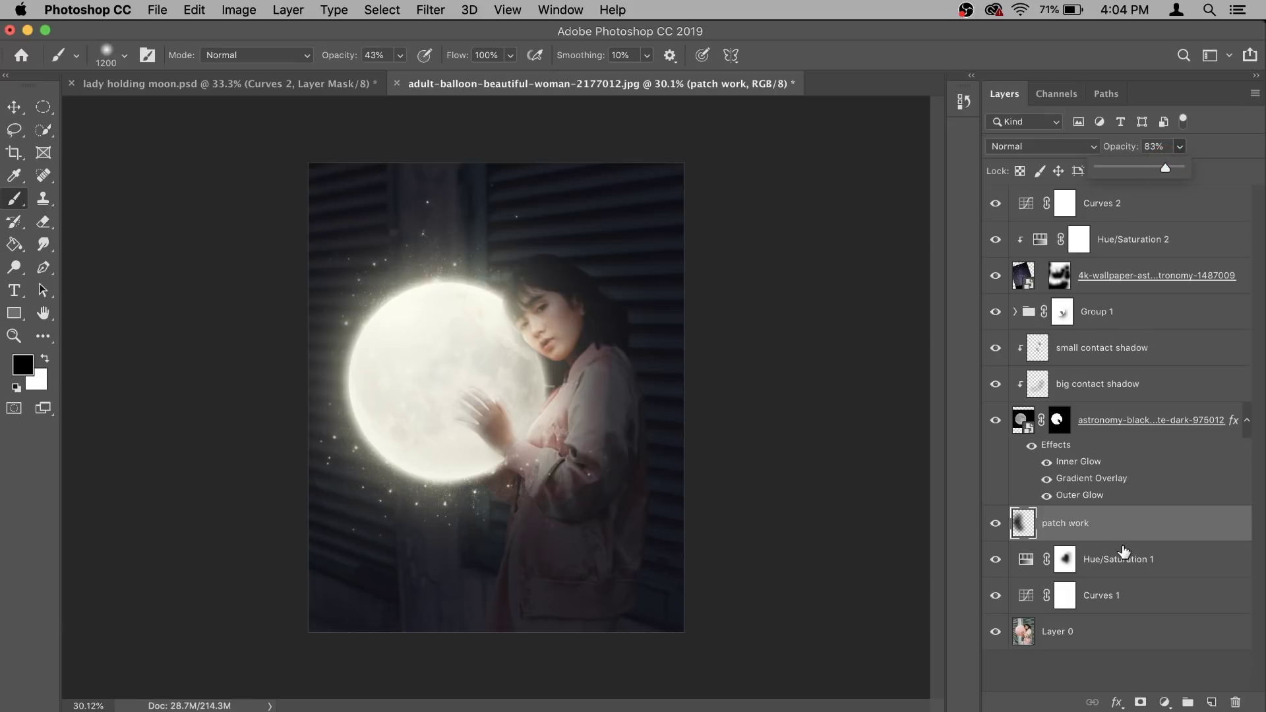
left_click(1069, 536)
left_click(996, 521)
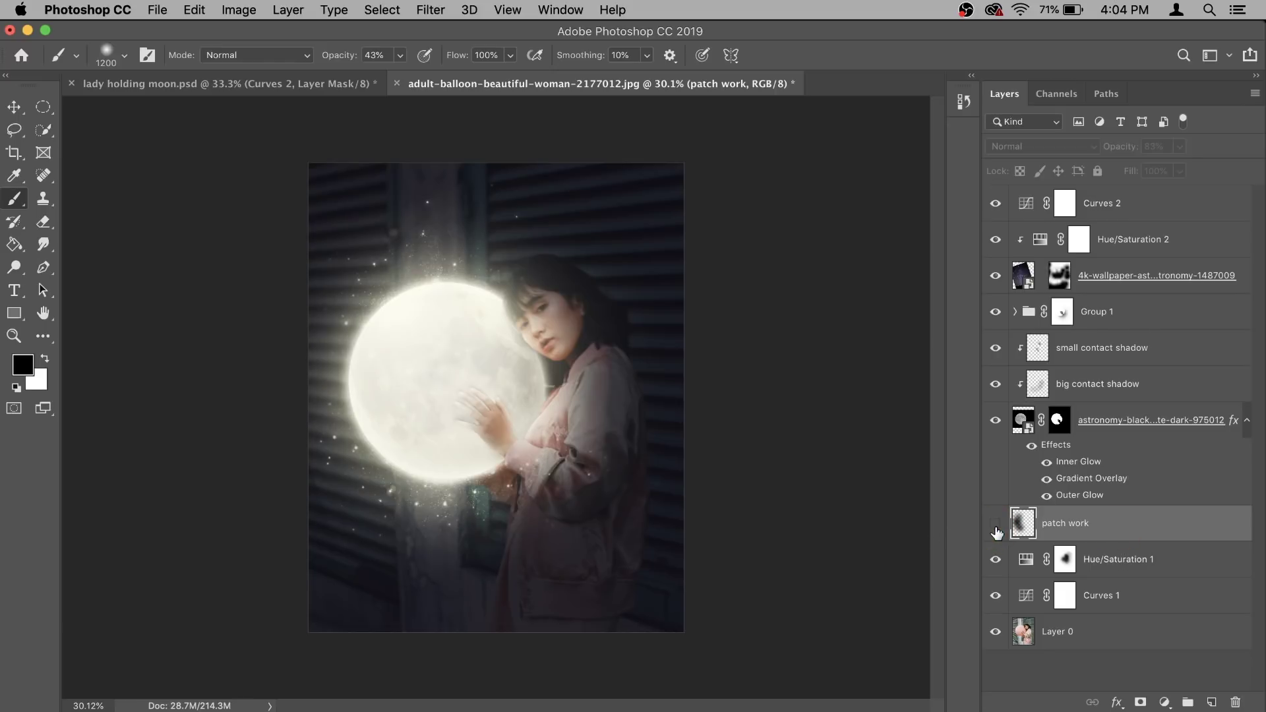
left_click(996, 524)
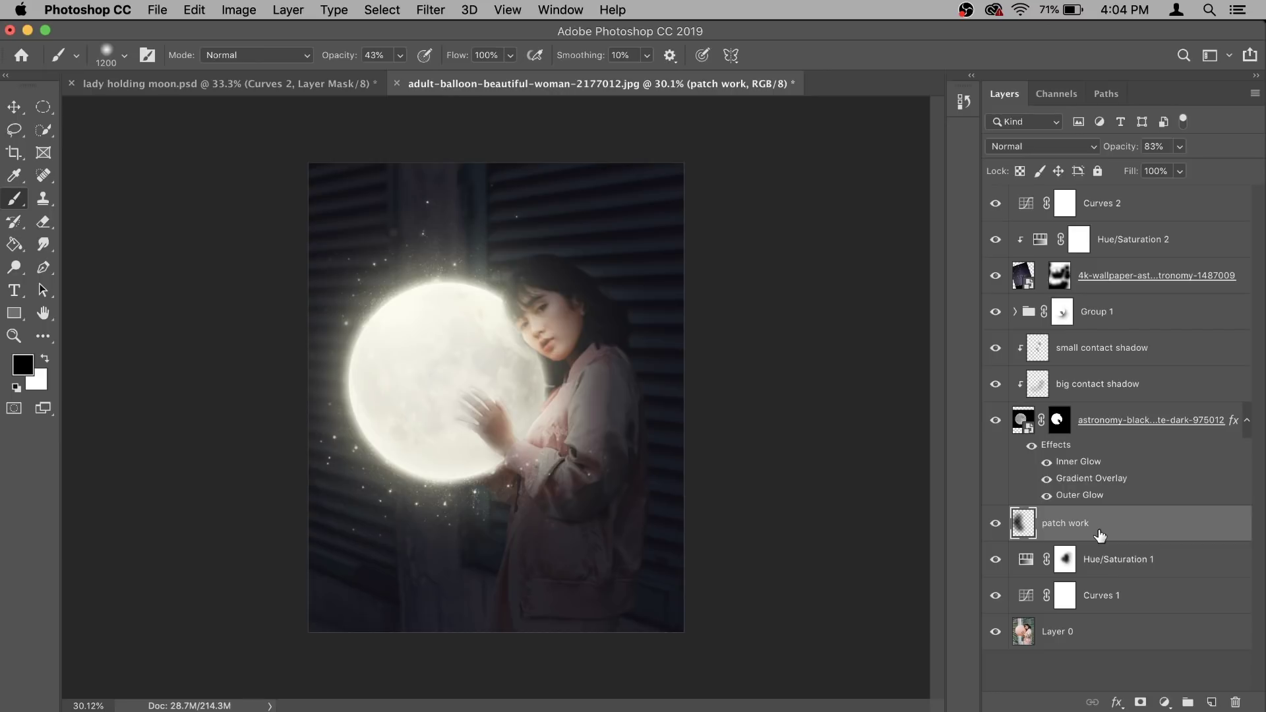
Adjust the Outer Glow size on the astronomy moon layer, then select the 4k-wallpaper layer
double_click(1068, 495)
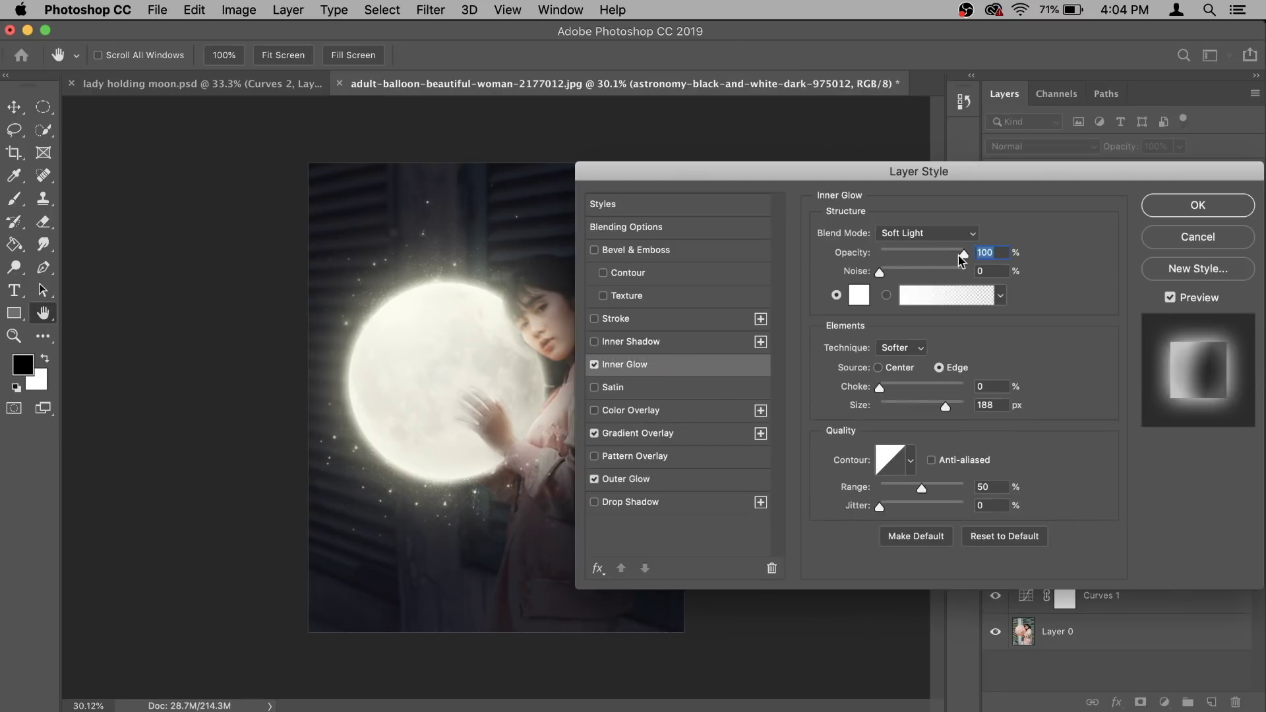
left_click(687, 488)
left_click_drag(914, 387, 912, 385)
left_click(1197, 240)
left_click(1184, 276)
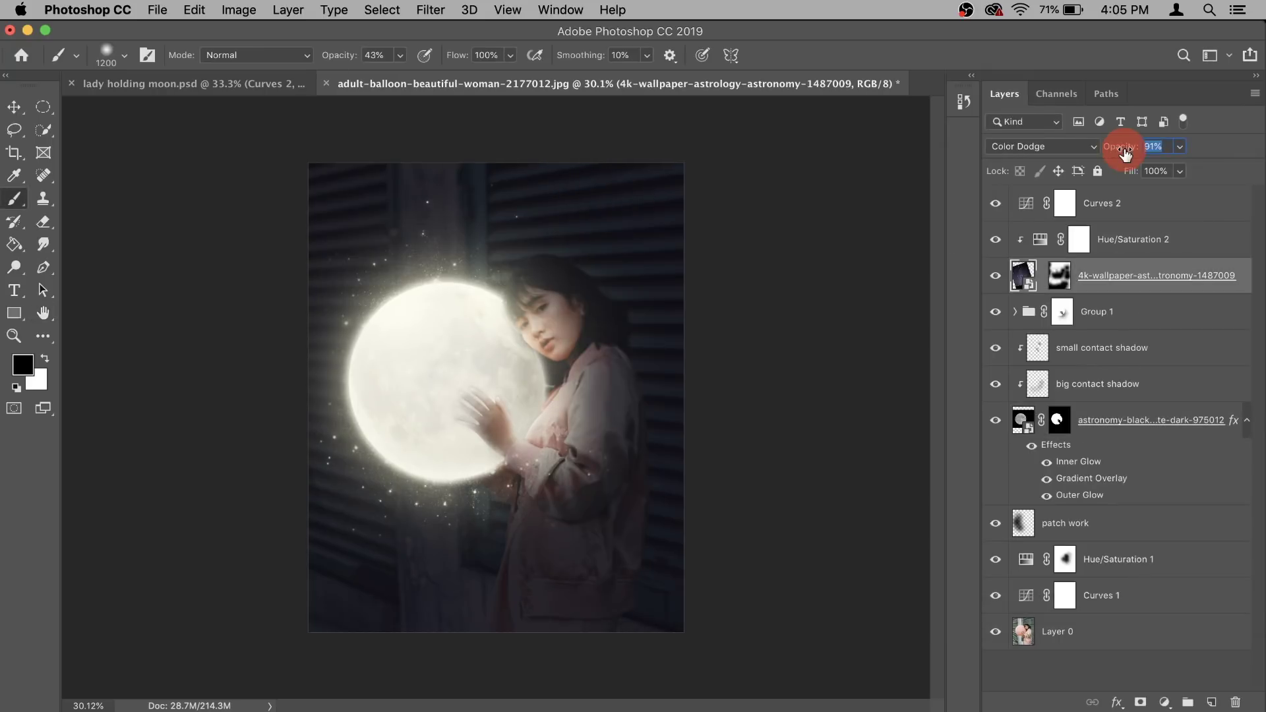